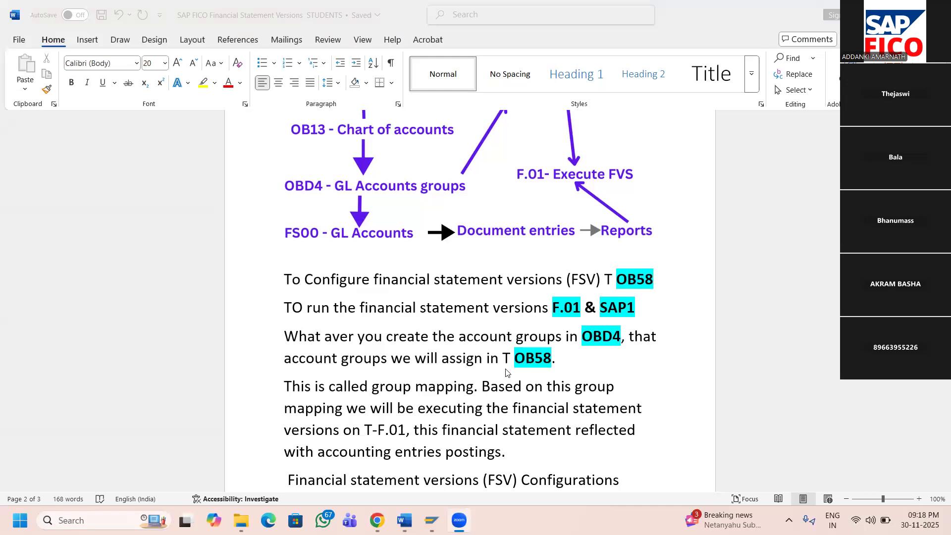
# - Read the notes on financial statement version configuration, group mapping and company-code-level reporting in the document
pyautogui.scroll(-1, 419, 424)
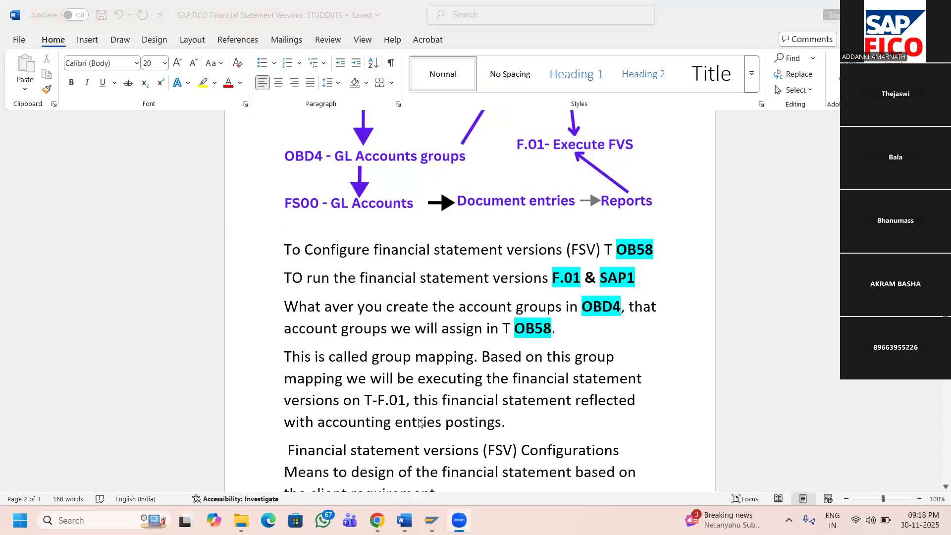
pyautogui.scroll(-1, 419, 424)
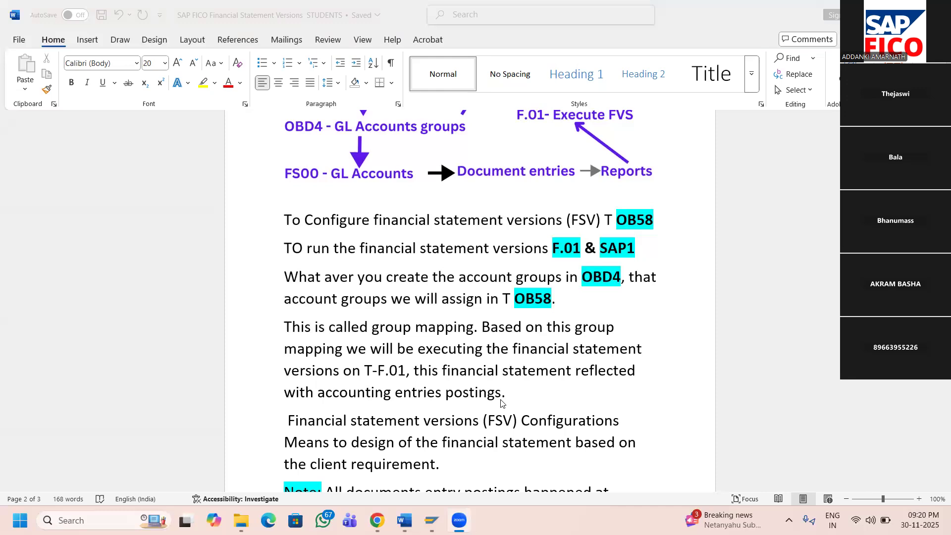
pyautogui.scroll(-3, 495, 399)
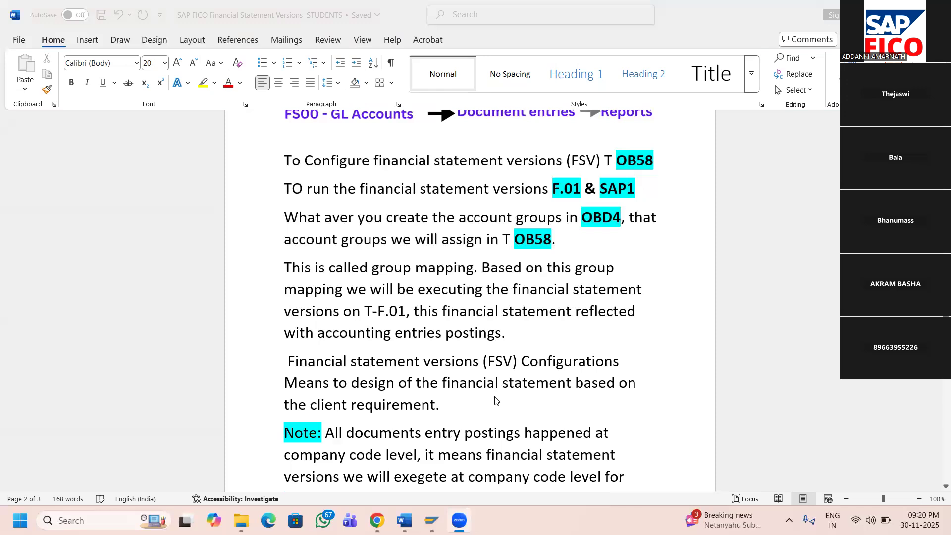
pyautogui.scroll(-2, 495, 399)
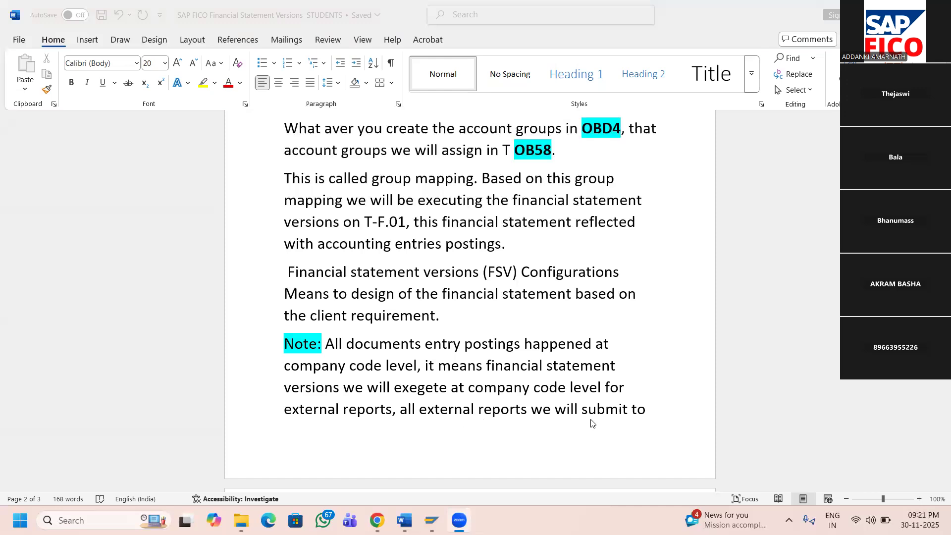
pyautogui.scroll(-5, 430, 441)
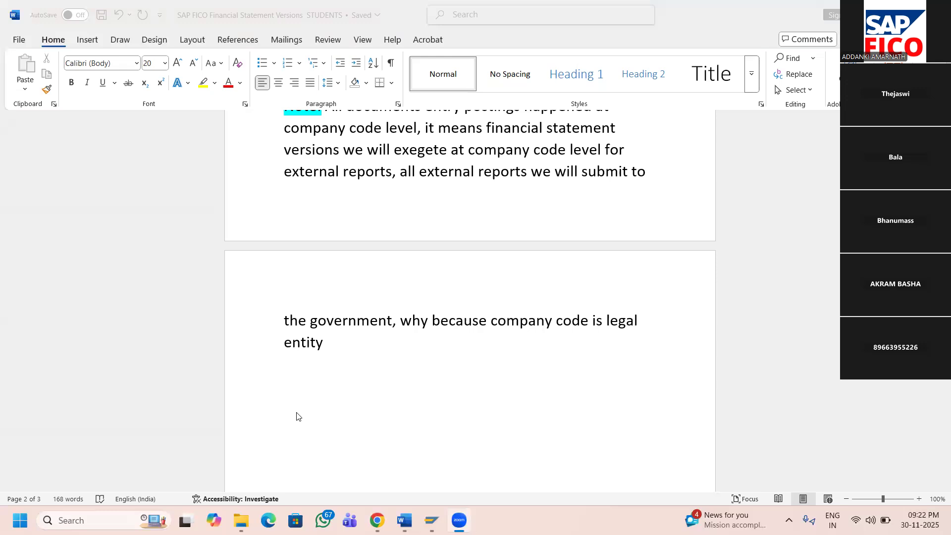
pyautogui.scroll(-2, 310, 396)
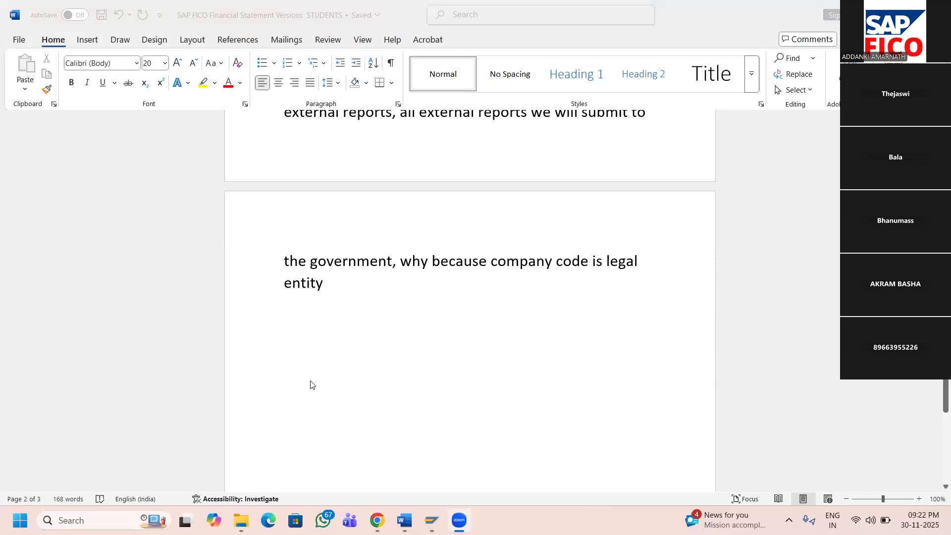
pyautogui.scroll(-2, 310, 396)
pyautogui.scroll(3, 308, 407)
pyautogui.scroll(2, 295, 472)
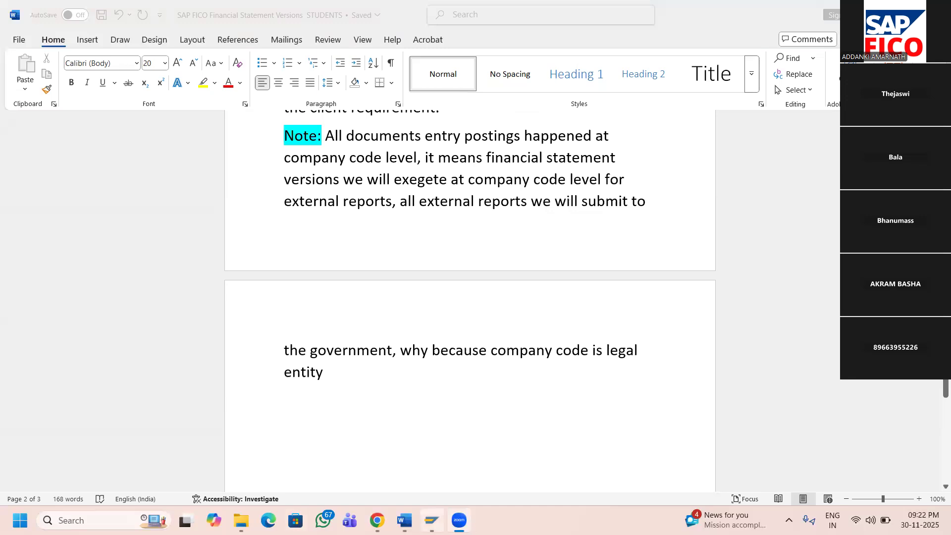
# - Switch to SAP and log on to client 800 with the user name and password
pyautogui.click(432, 520)
pyautogui.doubleClick(521, 66)
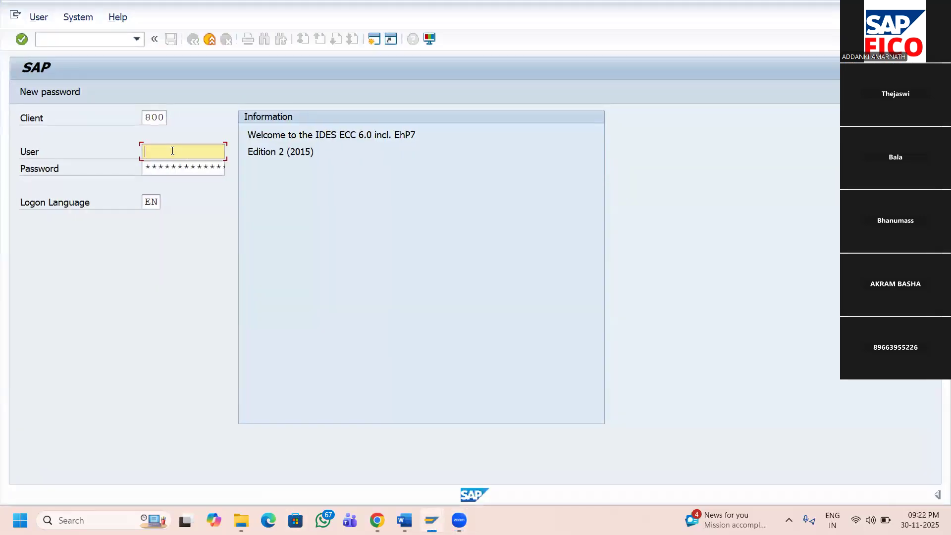
pyautogui.click(262, 35)
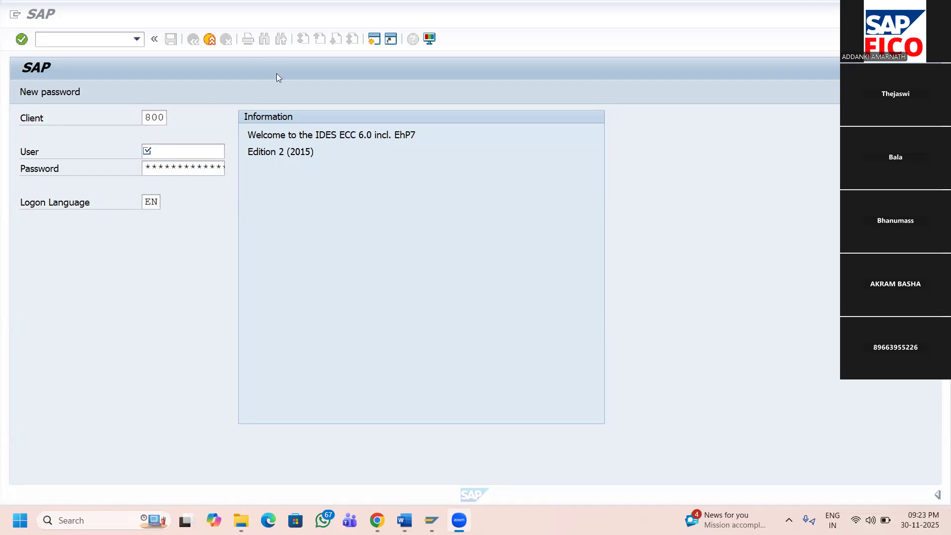
pyautogui.click(187, 144)
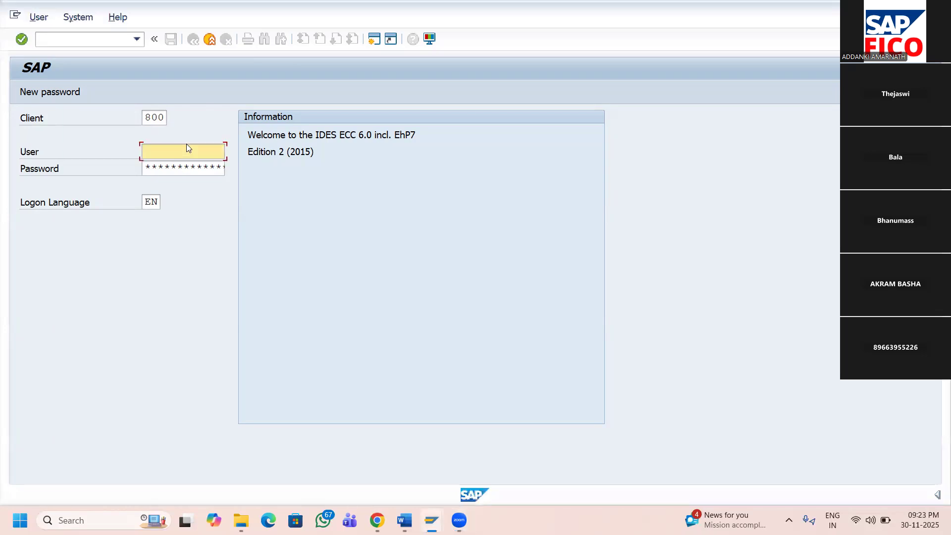
pyautogui.write('65')
pyautogui.press('Down')
pyautogui.press('Return')
pyautogui.press('Tab')
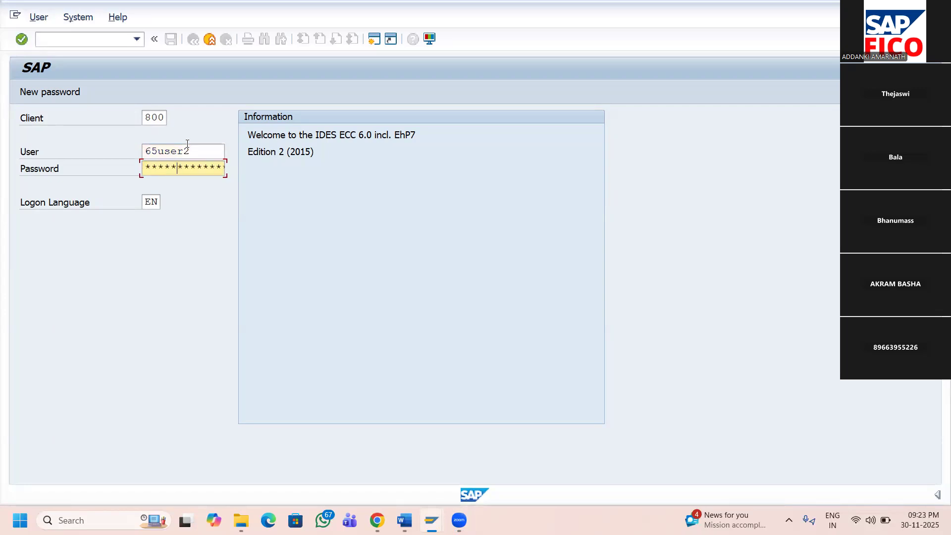
pyautogui.press('Return')
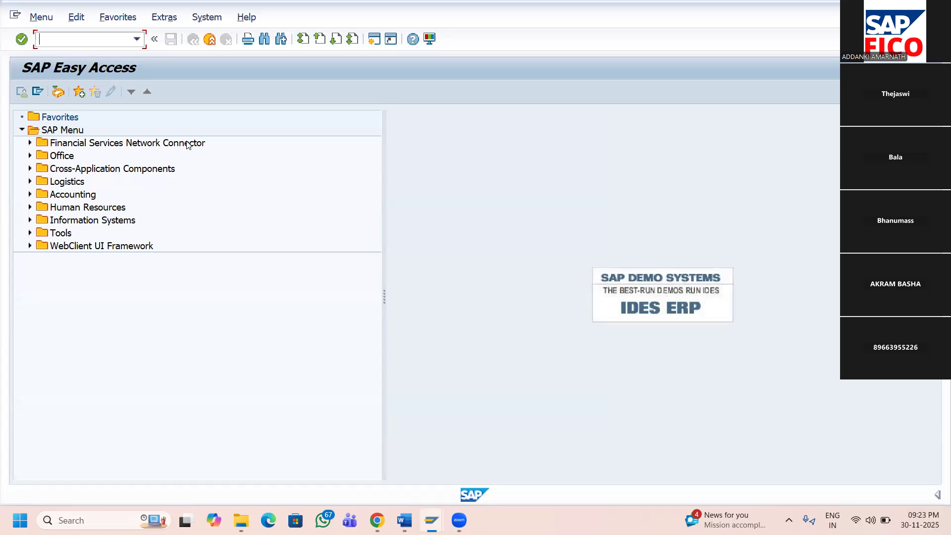
# - Run transaction OB58 and start a new financial statement version entry
pyautogui.write('OB58')
pyautogui.press('Return')
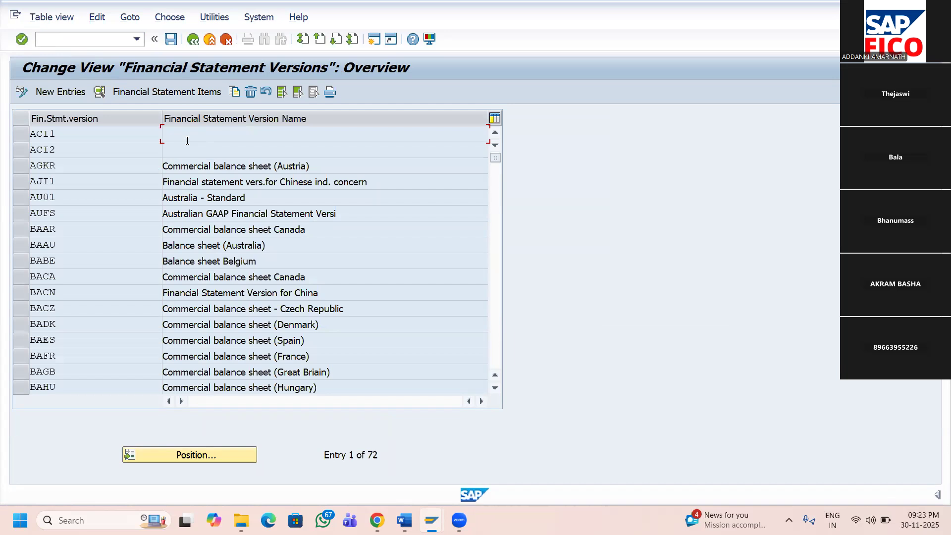
pyautogui.click(73, 93)
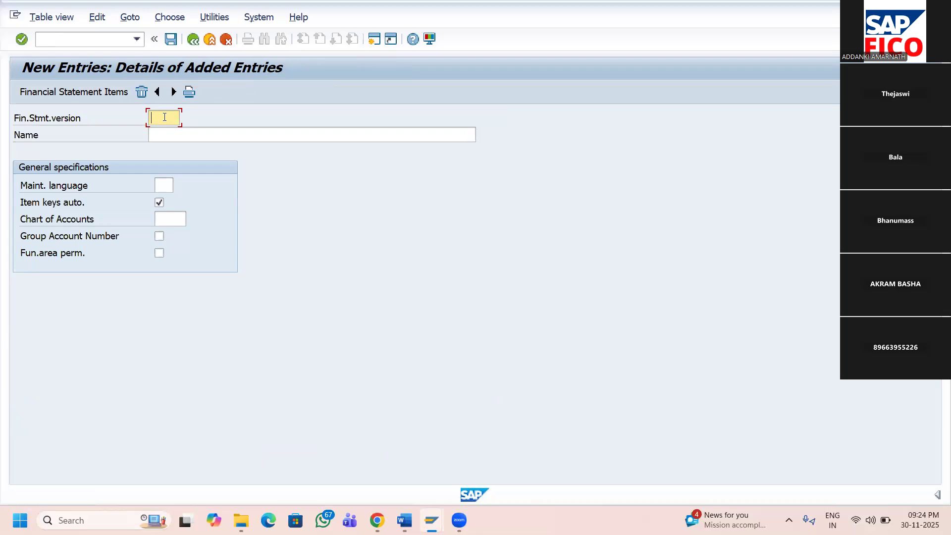
# - Enter SR11 as the financial statement version and name it FINANCIAL STATEMENT VERSION FOR SR11
pyautogui.write('SR11')
pyautogui.click(173, 135)
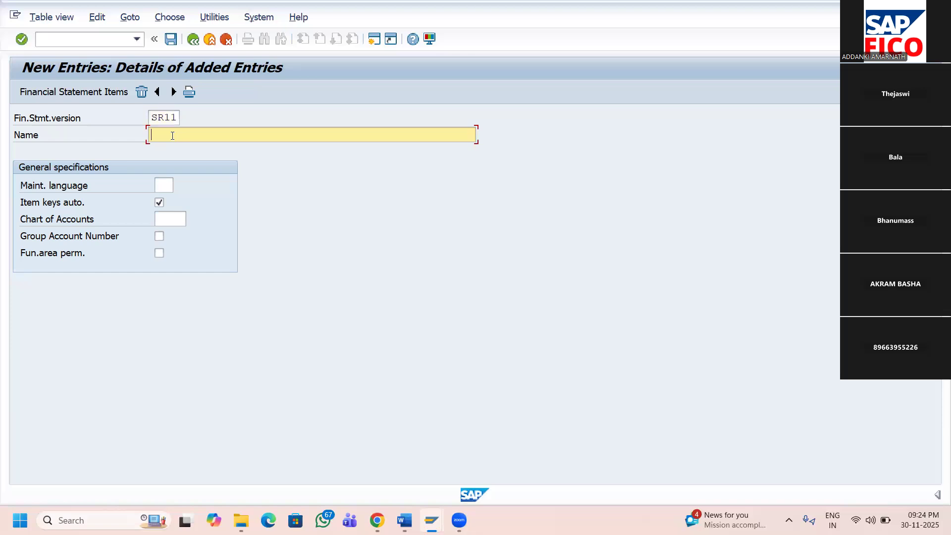
pyautogui.write('S')
pyautogui.press('BackSpace')
pyautogui.write('FIAN')
pyautogui.press('BackSpace')
pyautogui.press('BackSpace')
pyautogui.write('NANCIAL STATEMNET')
pyautogui.press('BackSpace')
pyautogui.press('BackSpace')
pyautogui.press('BackSpace')
pyautogui.write('ENT VERSIO')
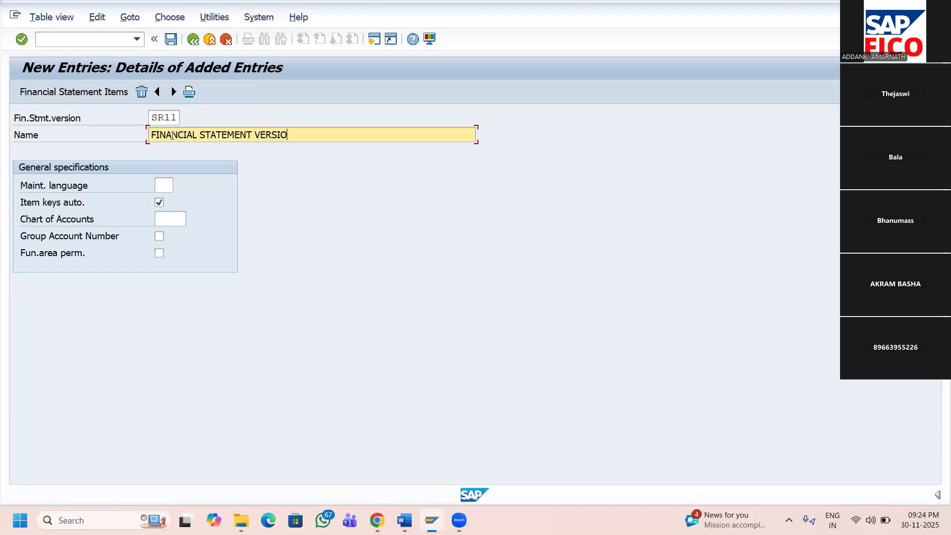
pyautogui.write('N FOR SR11')
# - Set the maintenance language to EN and the chart of accounts to SROC, and save the new version
pyautogui.click(166, 185)
pyautogui.write('EN')
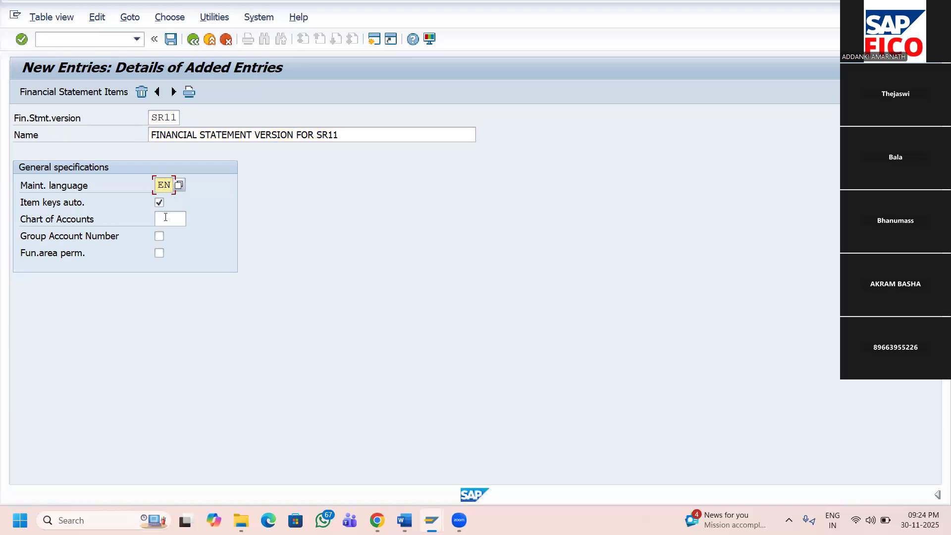
pyautogui.click(167, 219)
pyautogui.write('S')
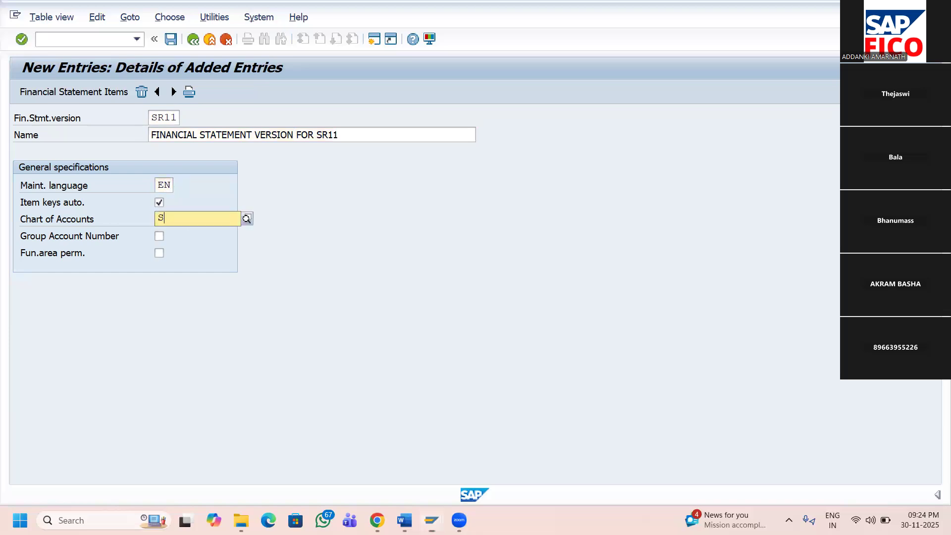
pyautogui.write('ROC')
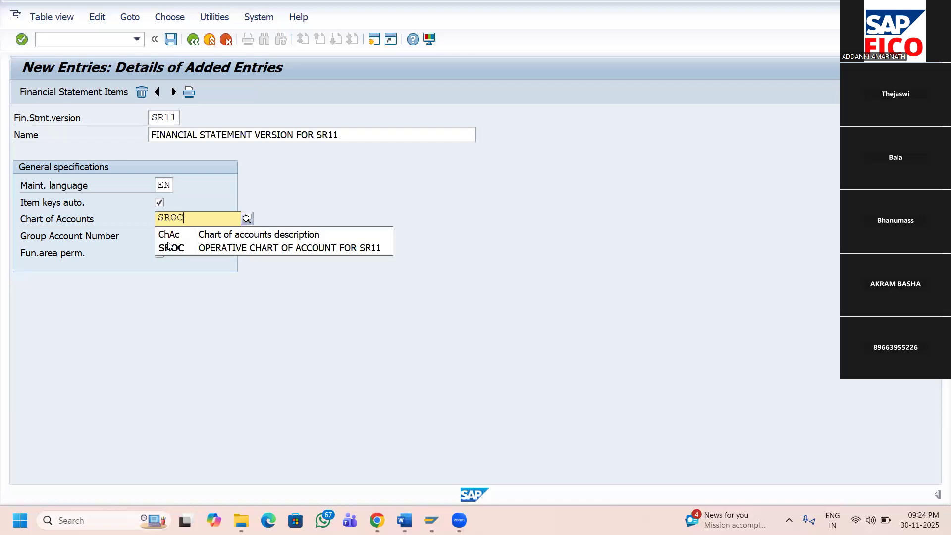
pyautogui.click(173, 248)
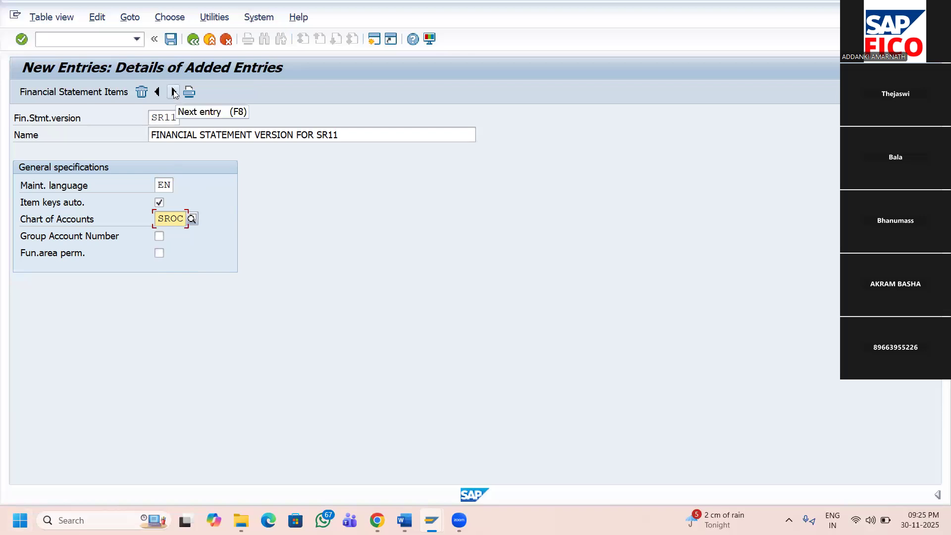
pyautogui.click(170, 39)
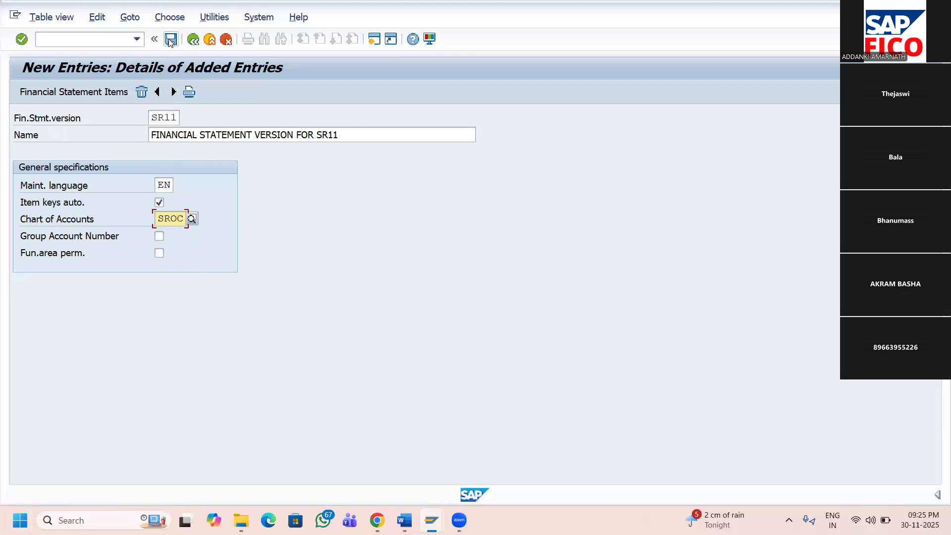
pyautogui.click(308, 255)
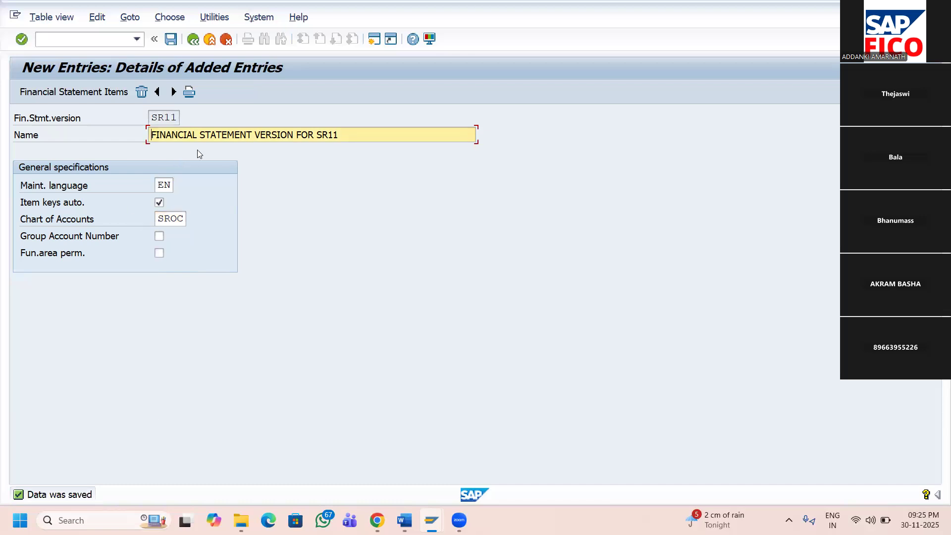
# - Open the version's financial statement items and create the top-level items BALANCE SHEET A/C and P&L A/C
pyautogui.click(69, 93)
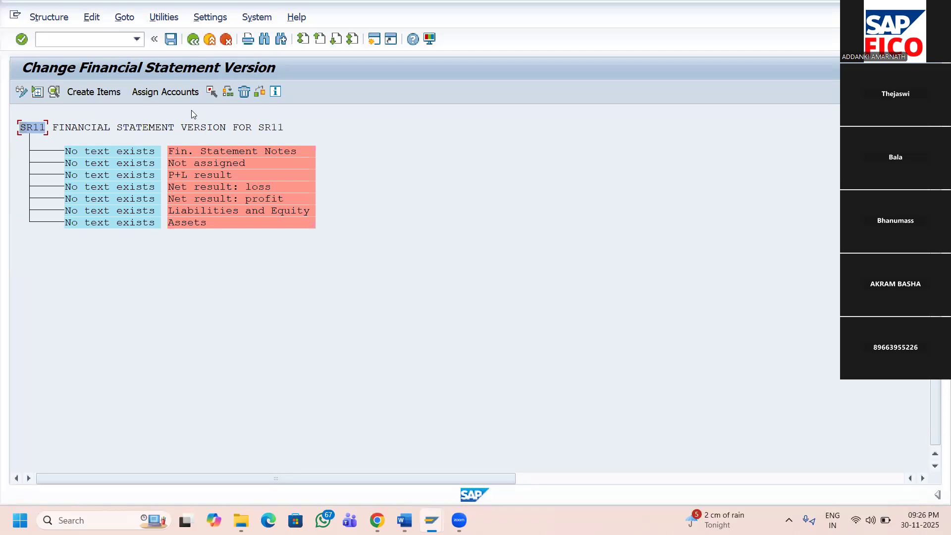
pyautogui.click(100, 93)
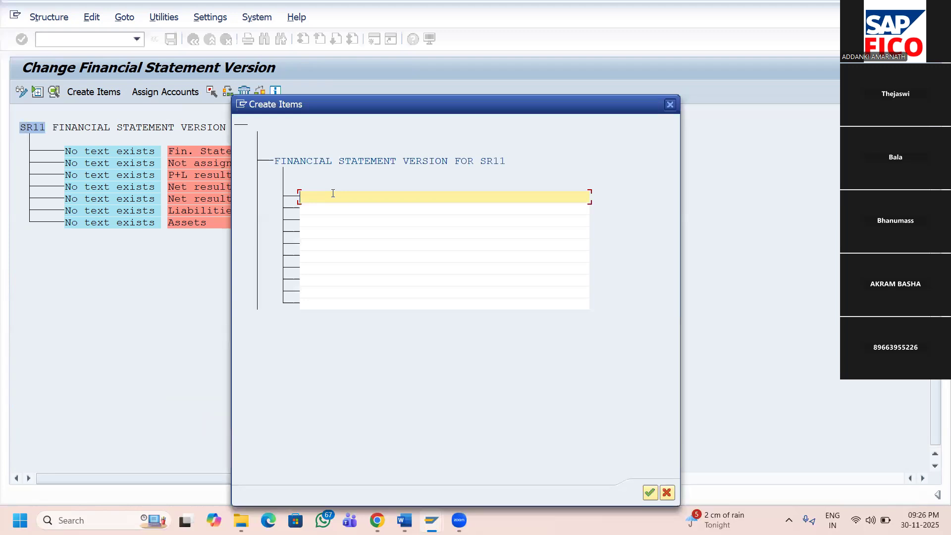
pyautogui.write('BALANCE SHEET A/C')
pyautogui.click(354, 207)
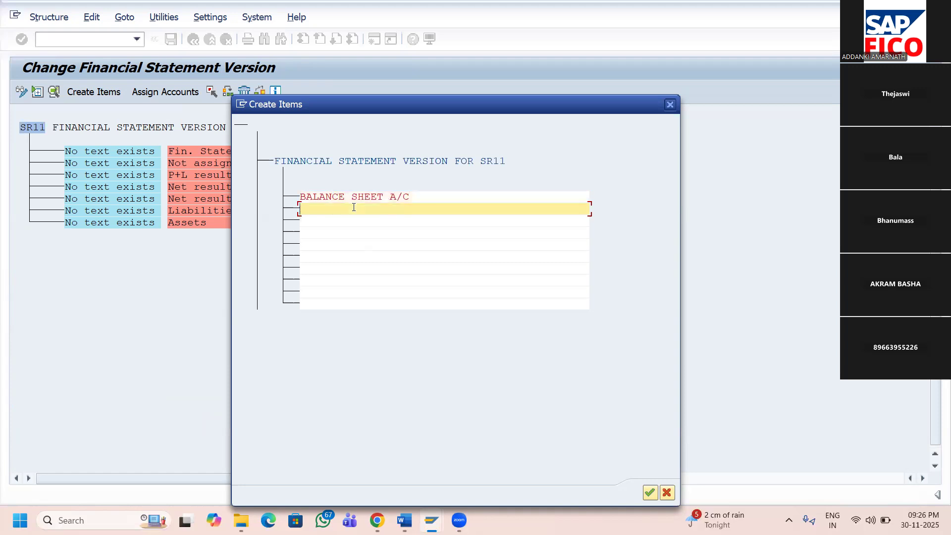
pyautogui.write('P&L A/C')
pyautogui.click(650, 493)
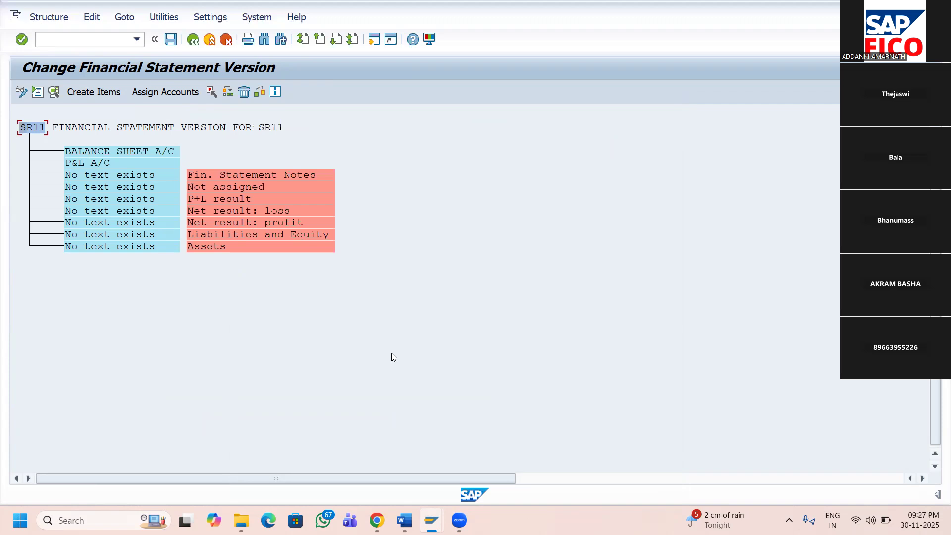
# - Create the sub-items ASSETS and LIABILITIES under BALANCE SHEET A/C
pyautogui.click(107, 153)
pyautogui.click(74, 152)
pyautogui.doubleClick(74, 155)
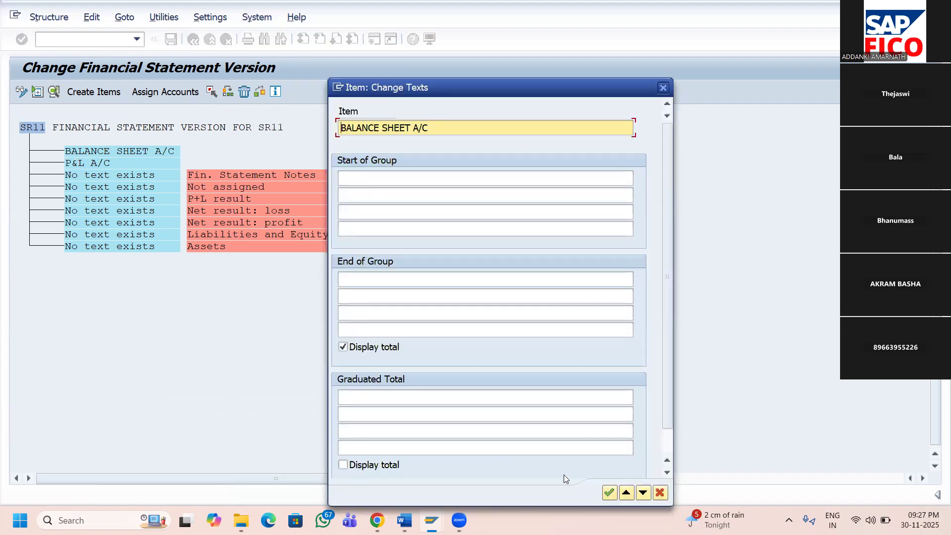
pyautogui.click(661, 498)
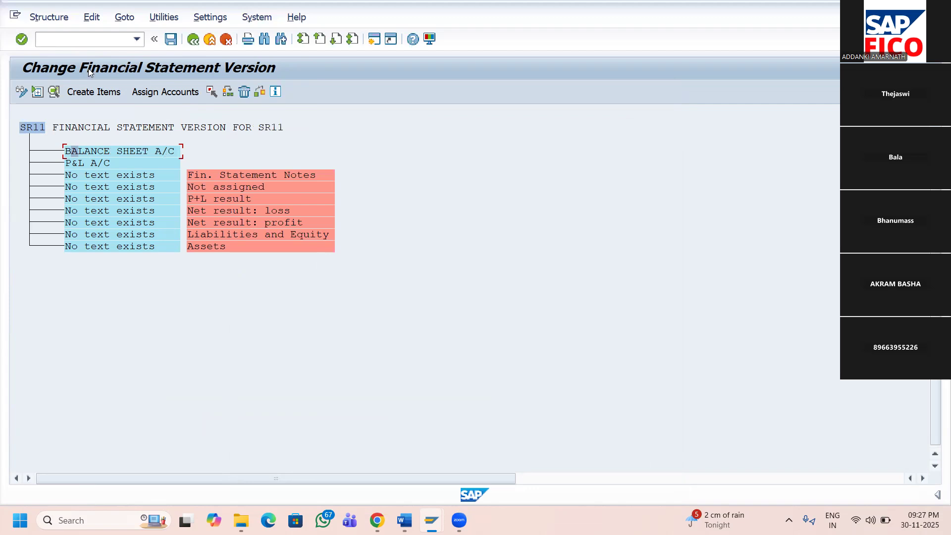
pyautogui.click(87, 93)
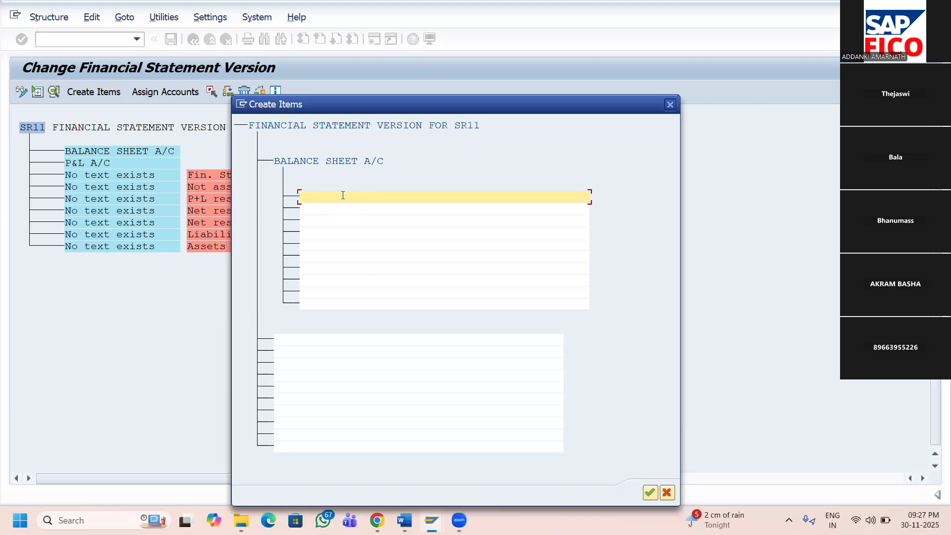
pyautogui.write('ASSETS')
pyautogui.press('Down')
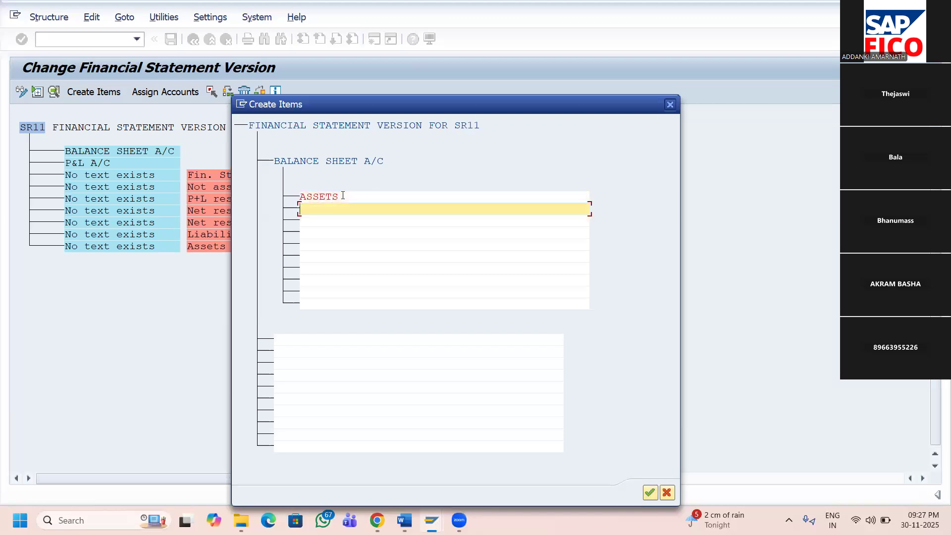
pyautogui.write('LIABILITIES')
pyautogui.click(652, 495)
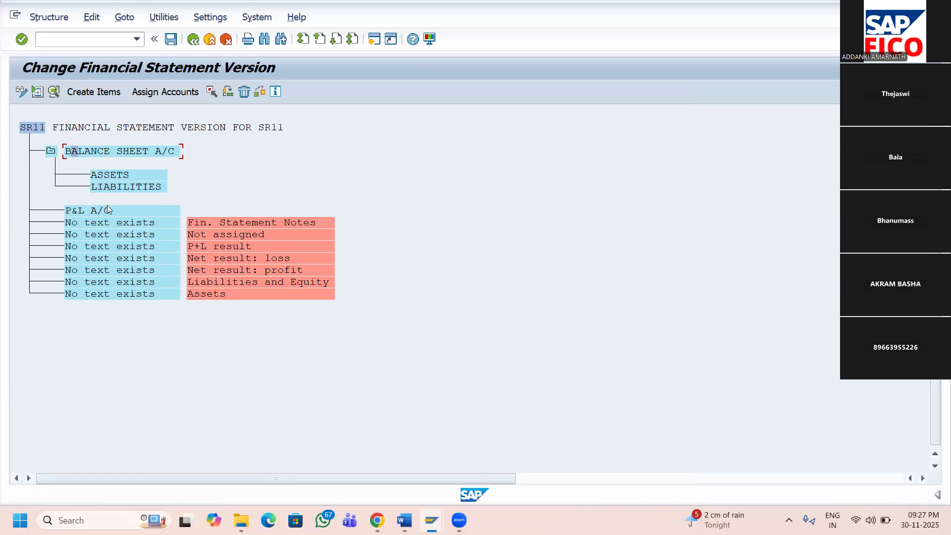
# - Create the sub-items INCOMES and EXPENSES under P&L A/C
pyautogui.click(88, 214)
pyautogui.click(97, 94)
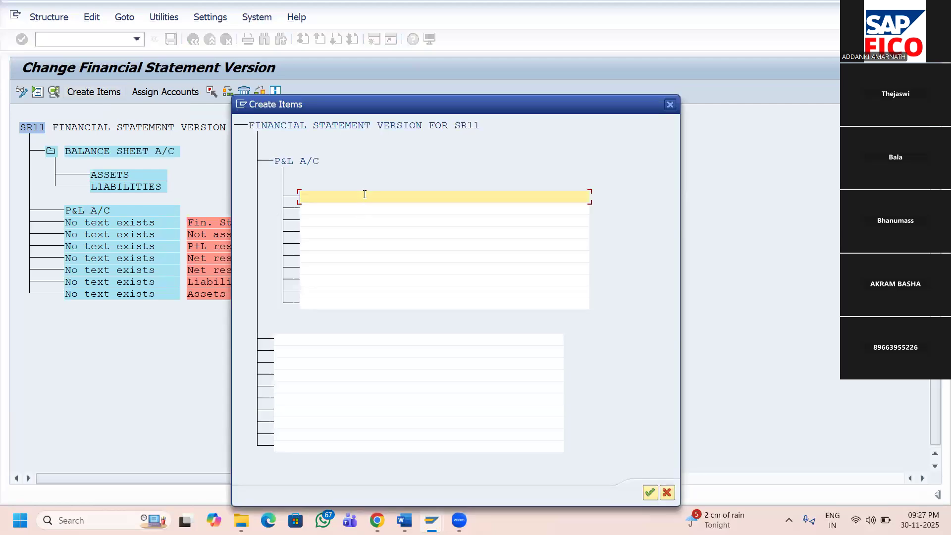
pyautogui.write('INCOMES')
pyautogui.press('Tab')
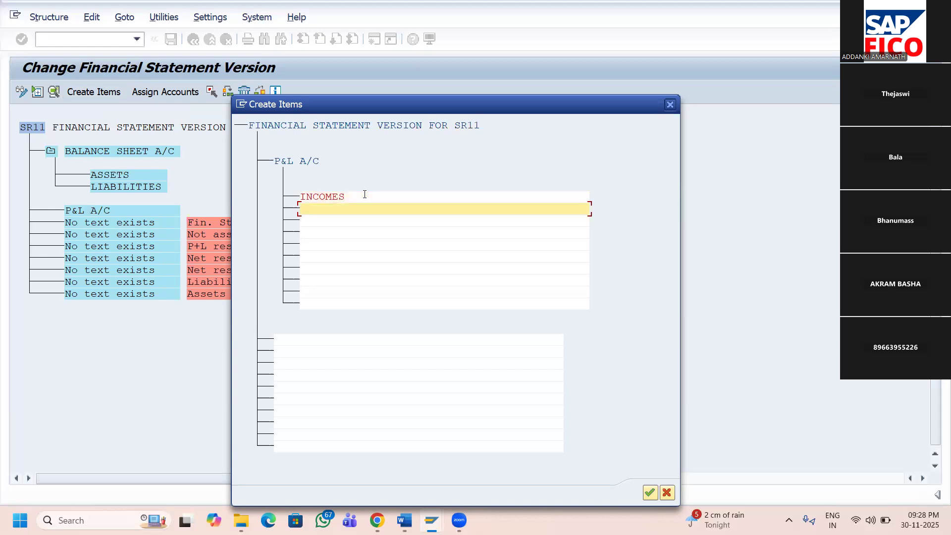
pyautogui.write('E')
pyautogui.write('XPEN')
pyautogui.write('D')
pyautogui.press('BackSpace')
pyautogui.write('D')
pyautogui.press('BackSpace')
pyautogui.write('SS')
pyautogui.press('BackSpace')
pyautogui.write('ES')
pyautogui.click(646, 493)
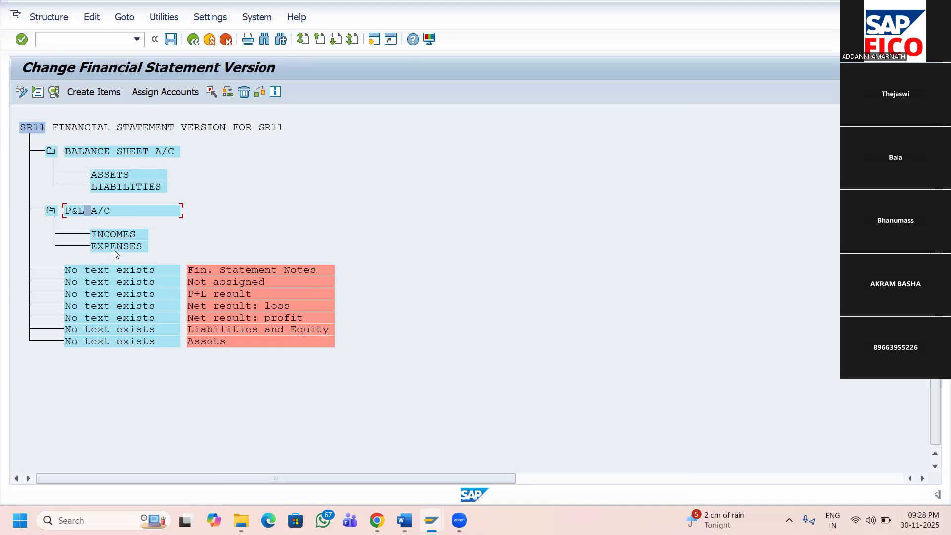
# - Create the sub-items FIXED ASSETS and CURRENT ASSETS under ASSETS
pyautogui.click(104, 175)
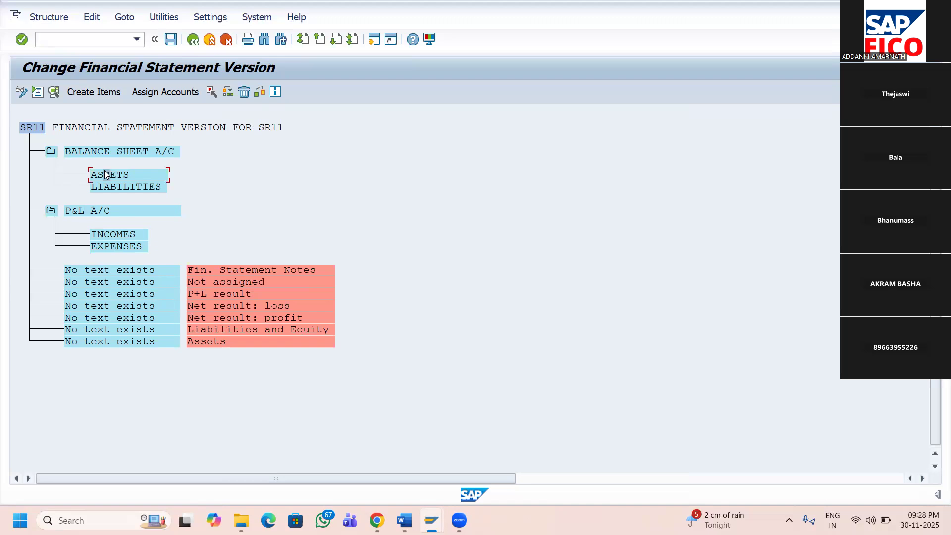
pyautogui.click(90, 92)
pyautogui.write('FI')
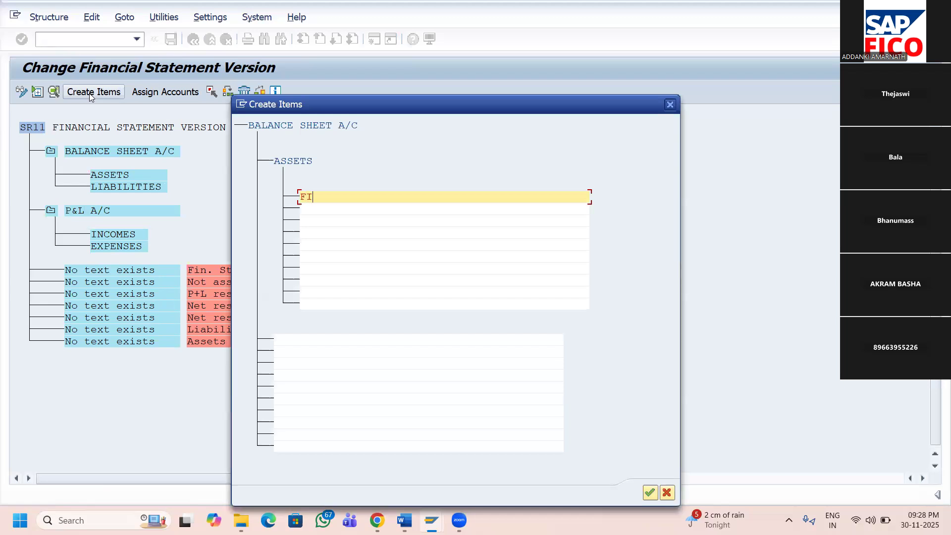
pyautogui.write('XED ASSETS')
pyautogui.press('Tab')
pyautogui.write('CURRE')
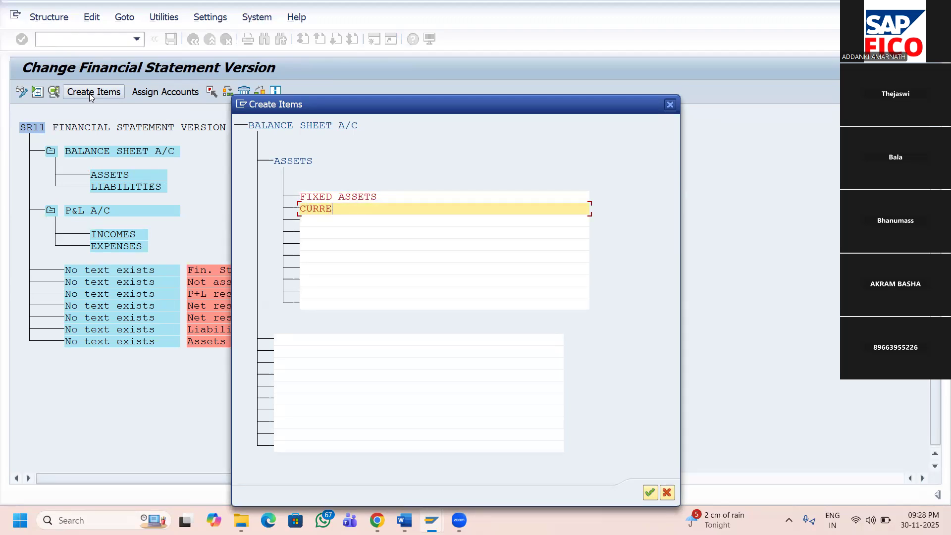
pyautogui.write('NT ASSESTS')
pyautogui.press('BackSpace')
pyautogui.press('BackSpace')
pyautogui.press('BackSpace')
pyautogui.write('TS')
pyautogui.click(649, 493)
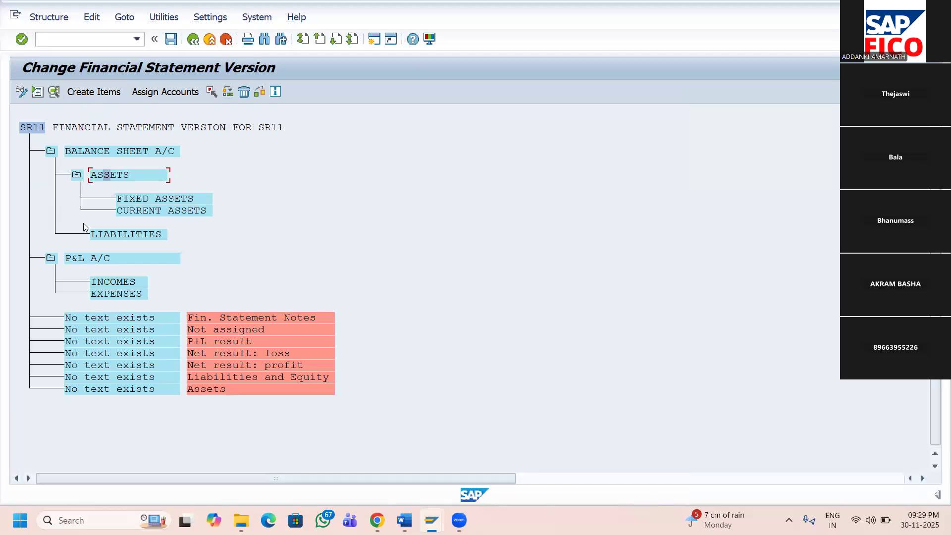
# - Create the sub-items LONG TERM LIABILITY and SHORT TERM LIABILITY under LIABILITIES
pyautogui.click(119, 234)
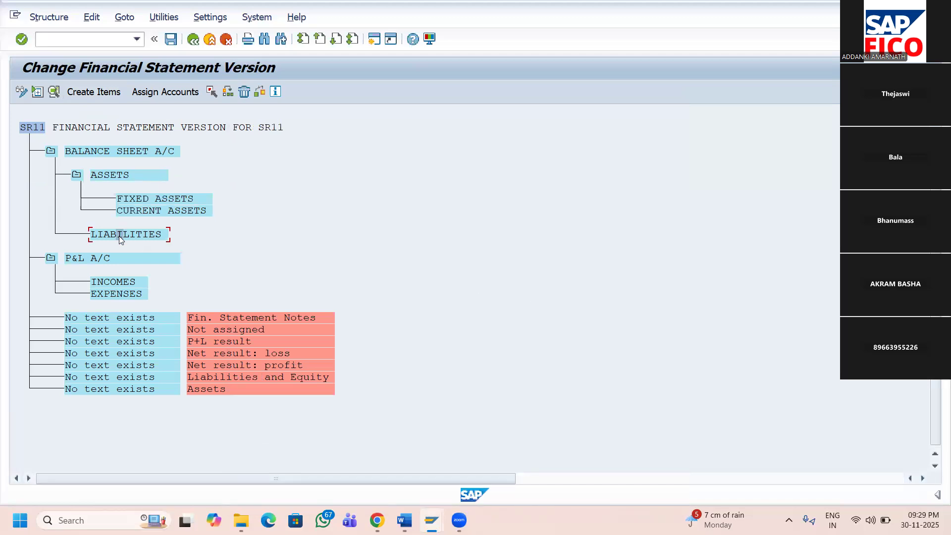
pyautogui.click(91, 93)
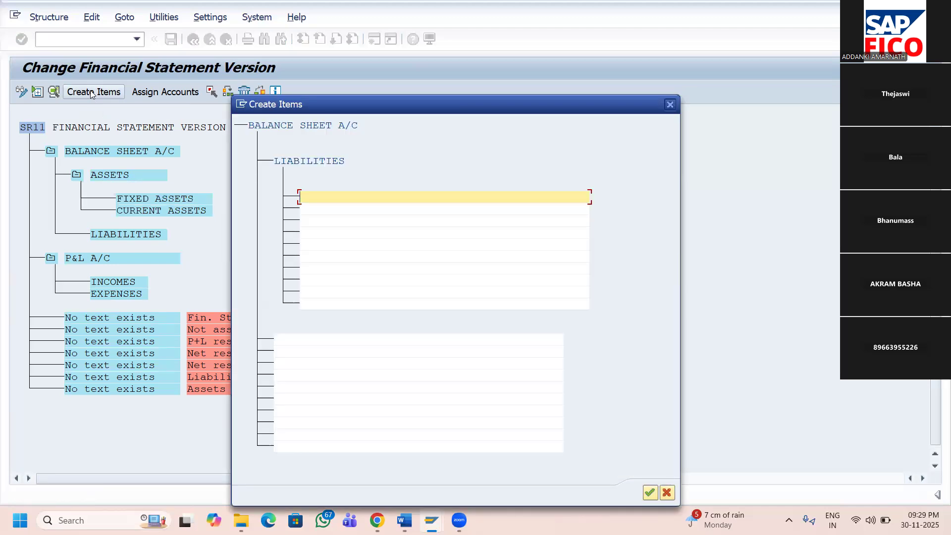
pyautogui.write('C')
pyautogui.press('BackSpace')
pyautogui.write('LONG TERM LIA')
pyautogui.press('BackSpace')
pyautogui.press('BackSpace')
pyautogui.write('IABILITY')
pyautogui.press('Down')
pyautogui.write('SHORT TERM')
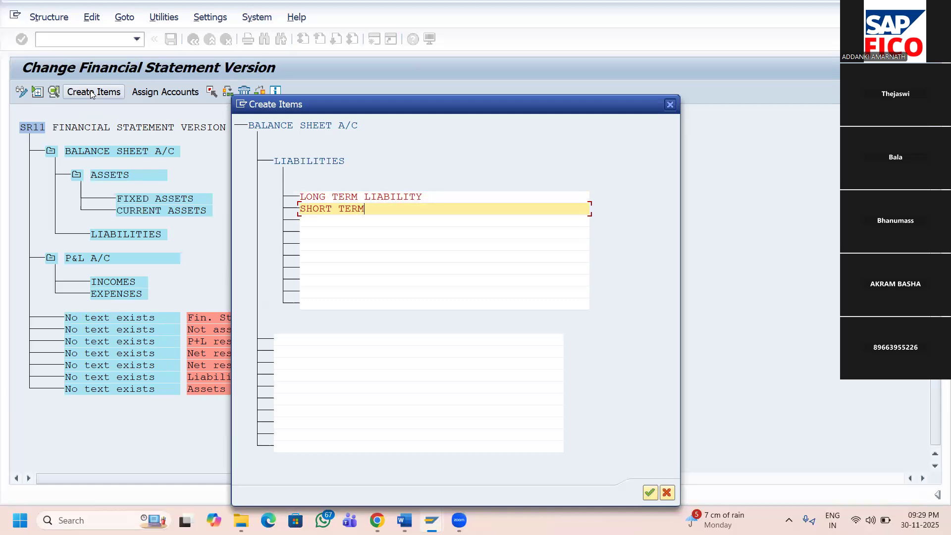
pyautogui.write(' LIABILITY')
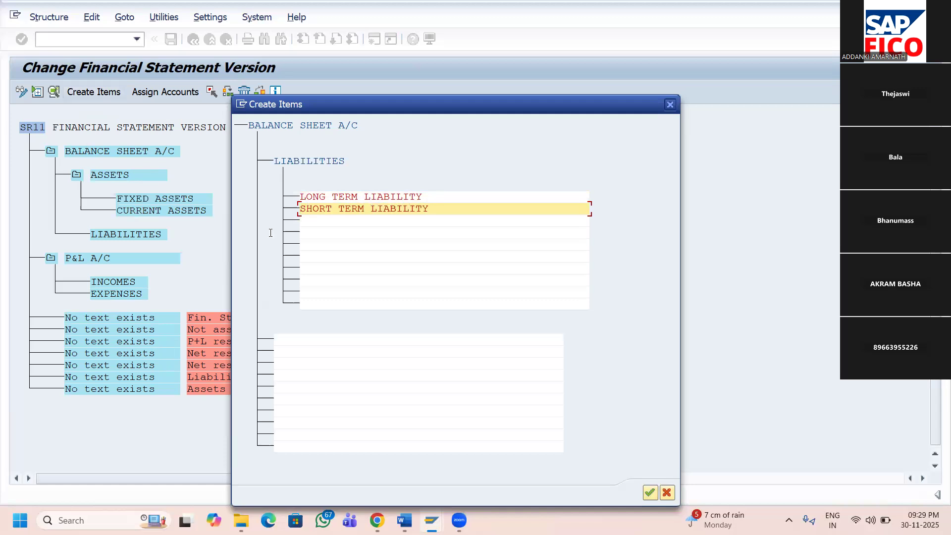
pyautogui.click(650, 492)
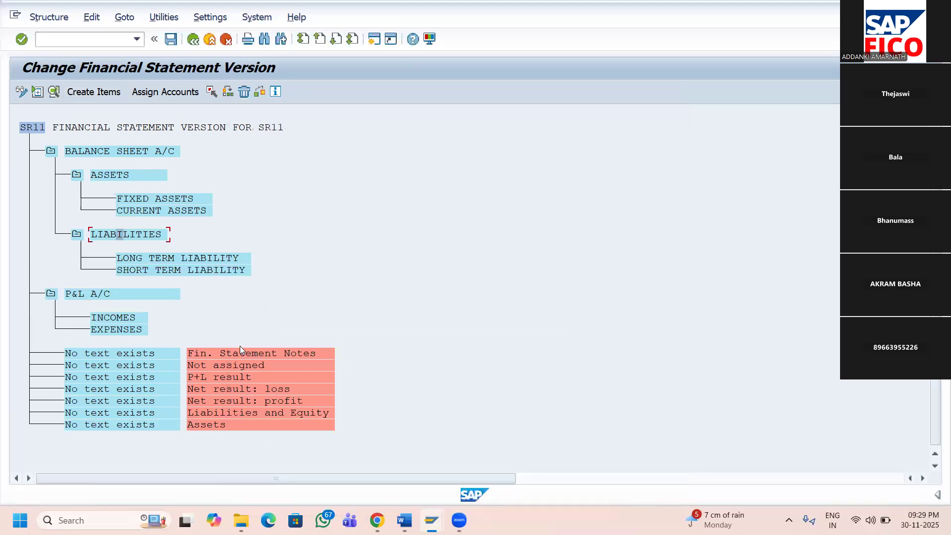
# - Create the sub-items DIRECT INCOME and INDIRECT INCOME under INCOMES
pyautogui.click(107, 317)
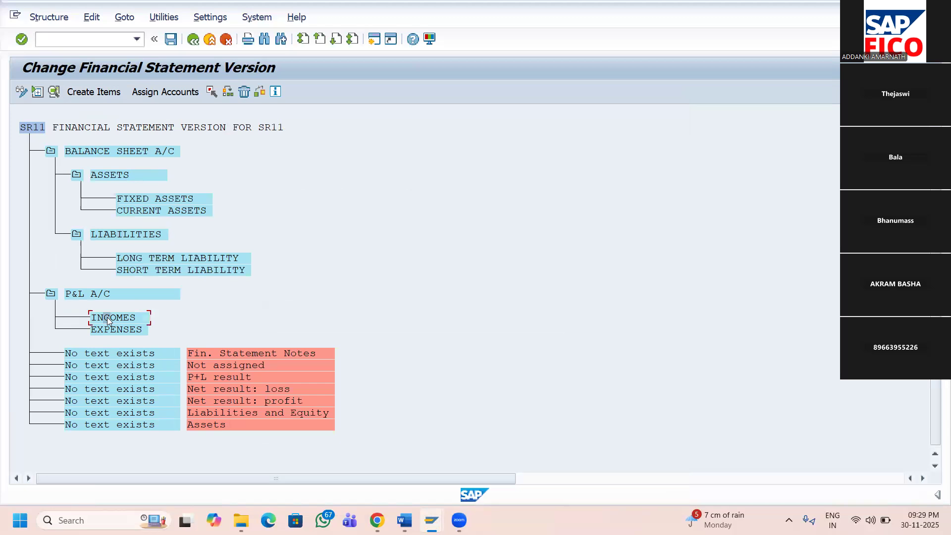
pyautogui.click(86, 93)
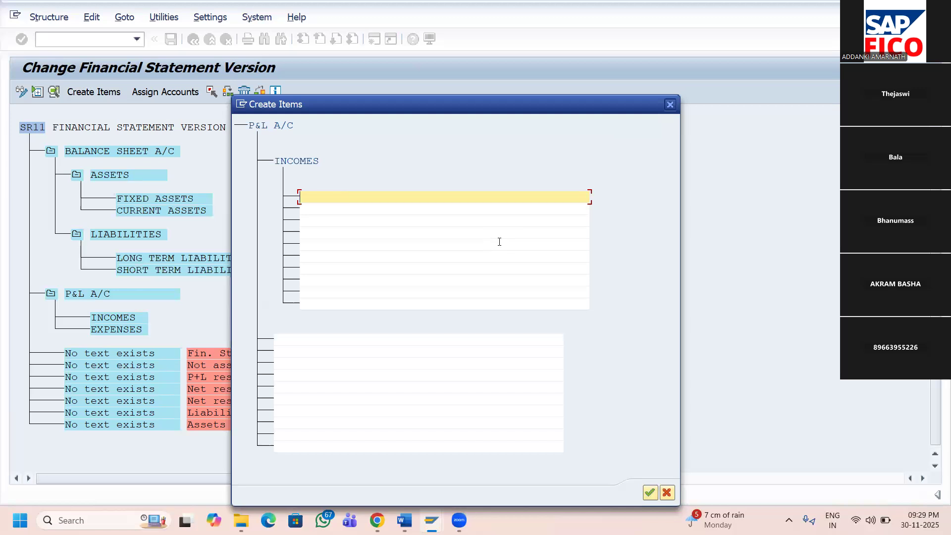
pyautogui.write('DIRECT INCOME')
pyautogui.press('Tab')
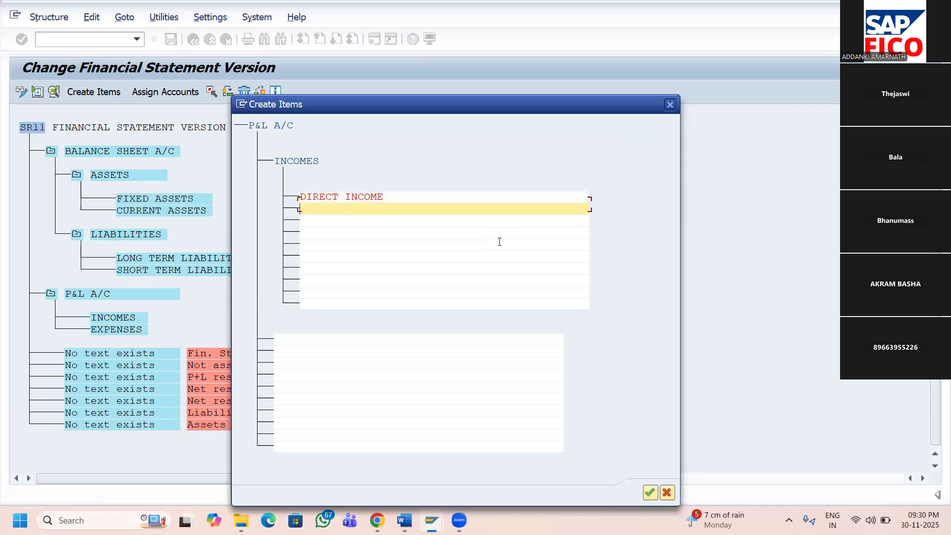
pyautogui.write('INDIRECT INCOME')
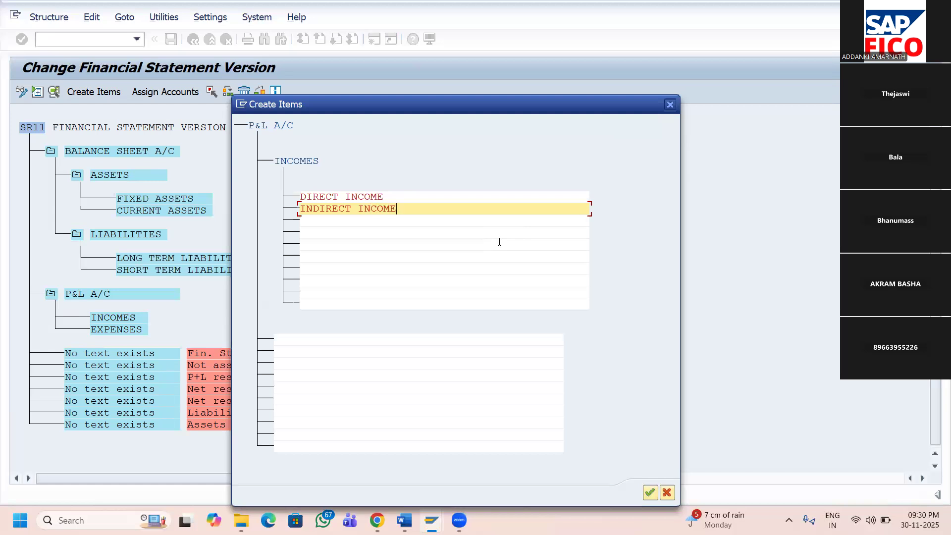
pyautogui.click(650, 493)
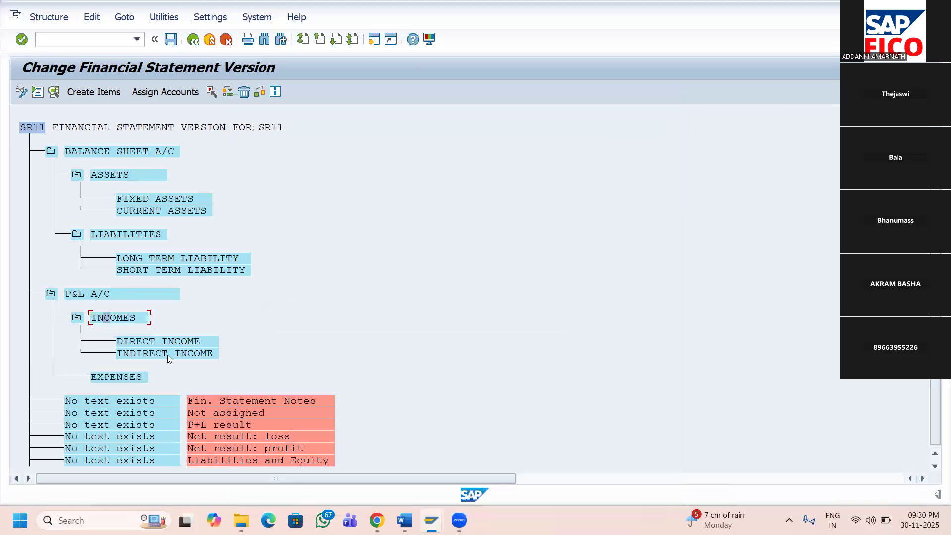
# - Create the sub-items DIRECT EXPENSES and INDIRECT EXPENSES under EXPENSES, and save the financial statement version
pyautogui.click(114, 377)
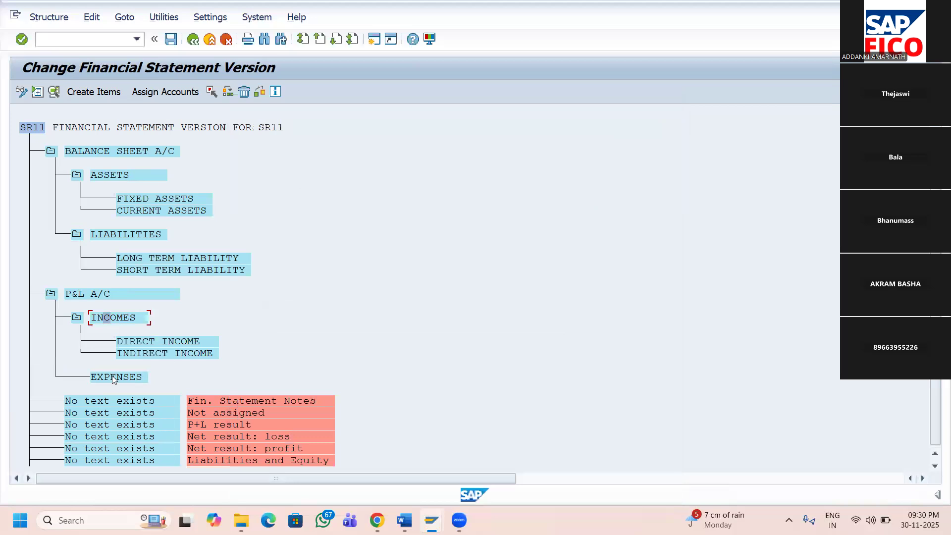
pyautogui.click(97, 91)
pyautogui.write('DIRECT EXPENSE')
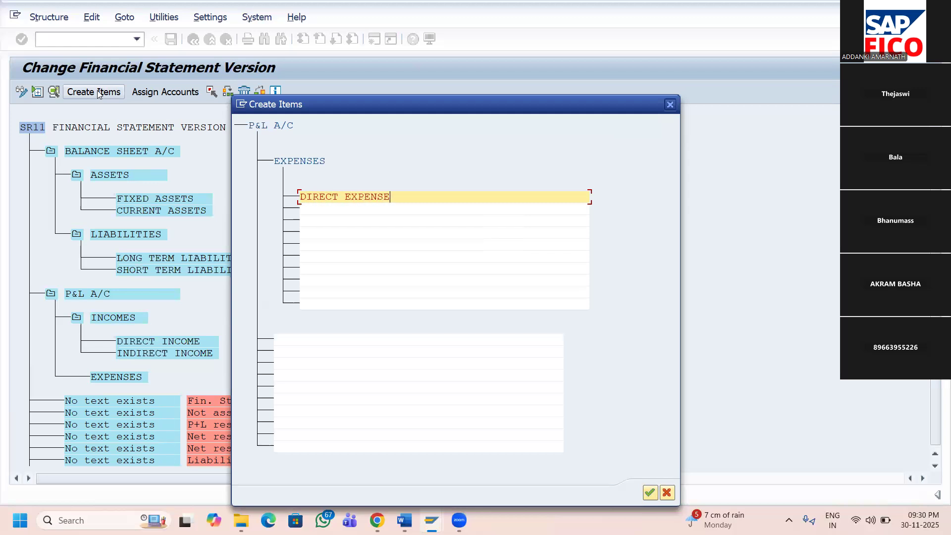
pyautogui.write('S')
pyautogui.press('Tab')
pyautogui.write('INDIRECT E')
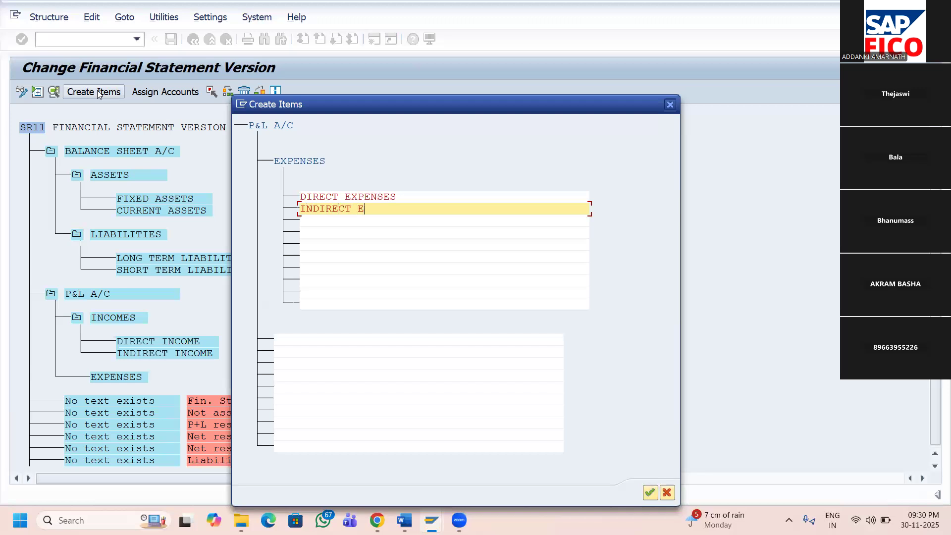
pyautogui.write('XPENSES')
pyautogui.click(650, 493)
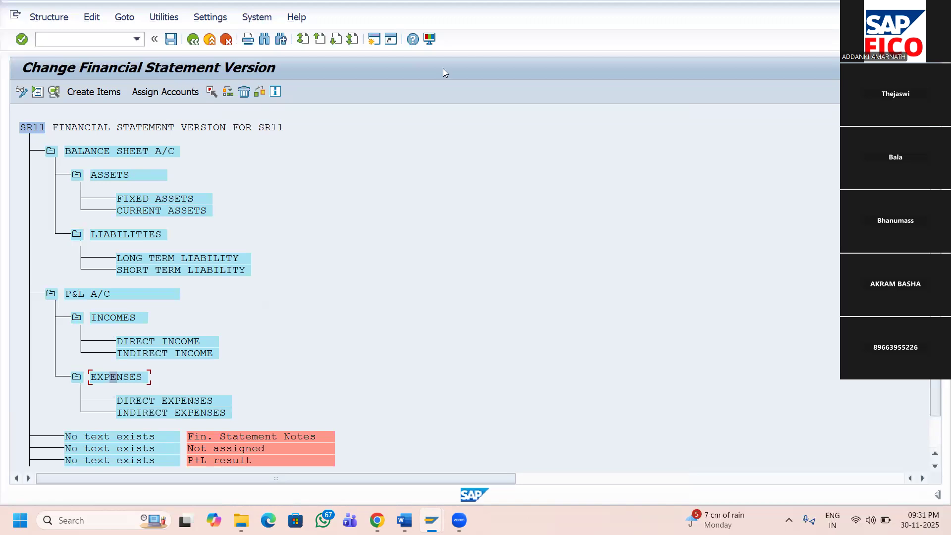
pyautogui.click(171, 39)
pyautogui.click(342, 226)
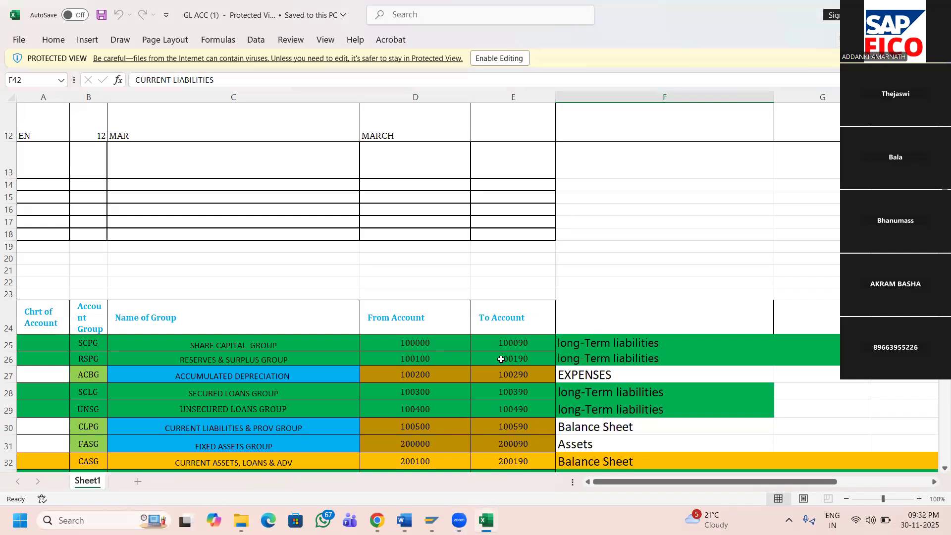
# - Enable editing of the GL ACC (1) workbook in Excel and select the from and to account cells of SHARE CAPITAL GROUP
pyautogui.scroll(-4, 500, 384)
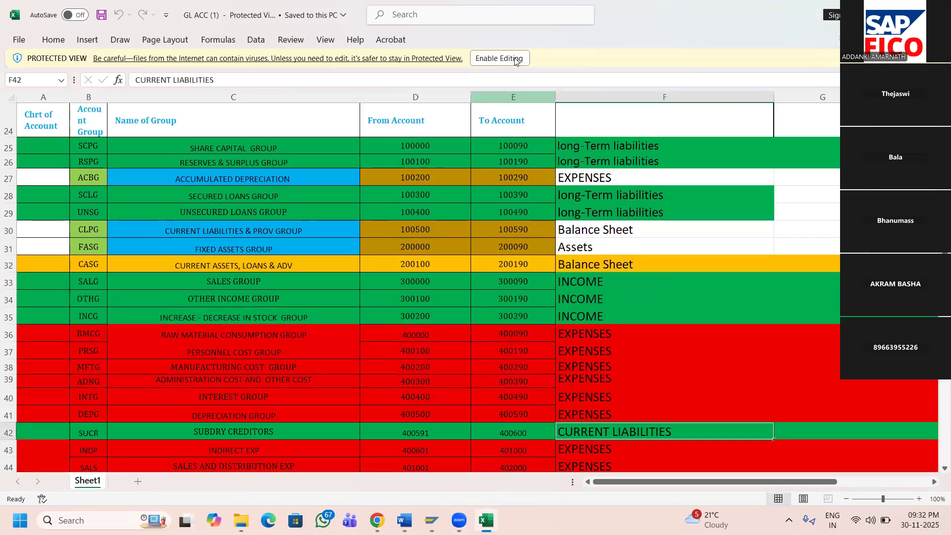
pyautogui.click(499, 58)
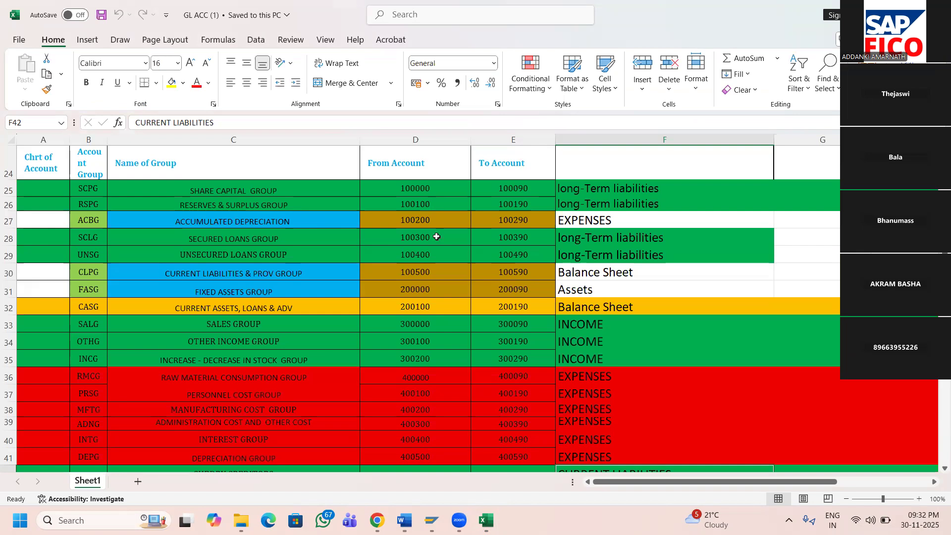
pyautogui.click(416, 192)
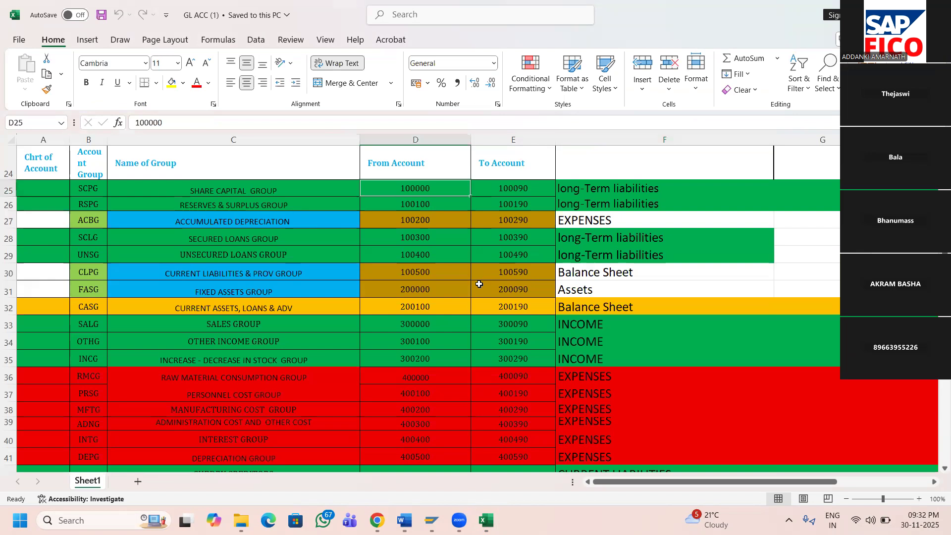
pyautogui.hotkey('shift', 'Right')
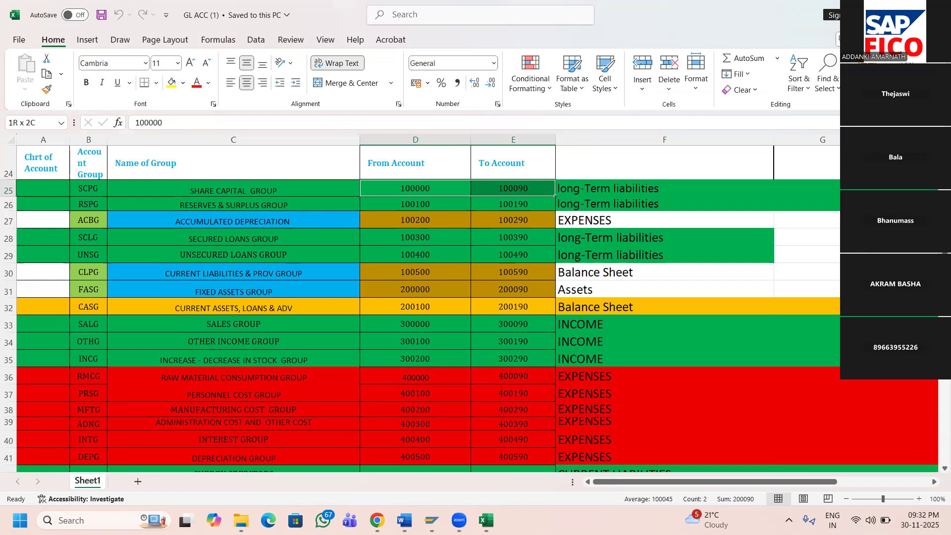
# - Switch back to SAP and select the LONG TERM LIABILITY item under LIABILITIES
pyautogui.click(430, 521)
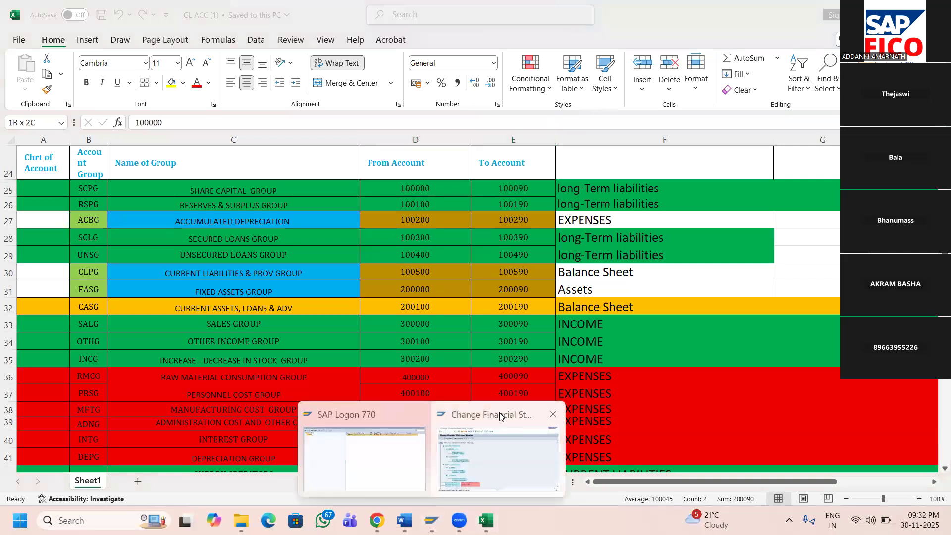
pyautogui.click(500, 416)
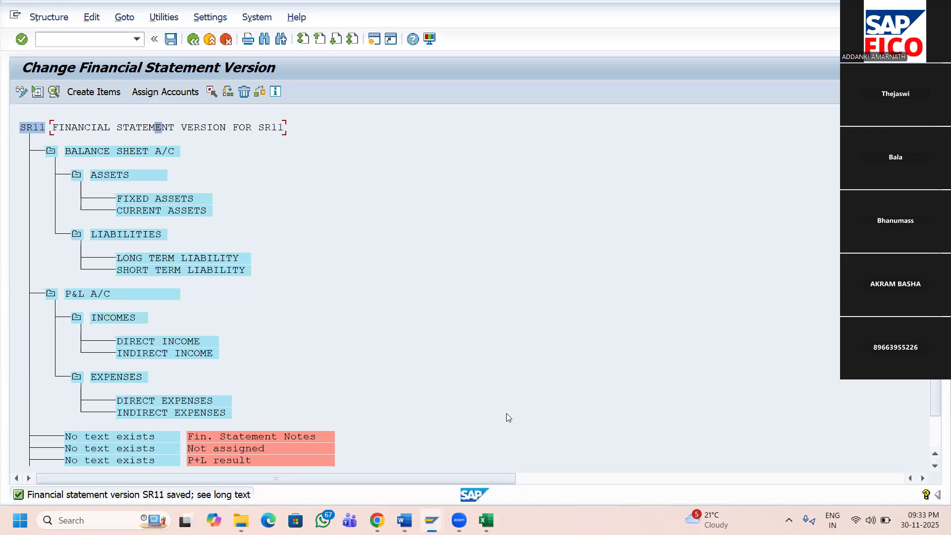
pyautogui.click(162, 260)
# - Switch to the GL ACC (1) workbook in Excel and examine which account groups and number ranges belong to long-term and current liabilities
pyautogui.moveTo(487, 520)
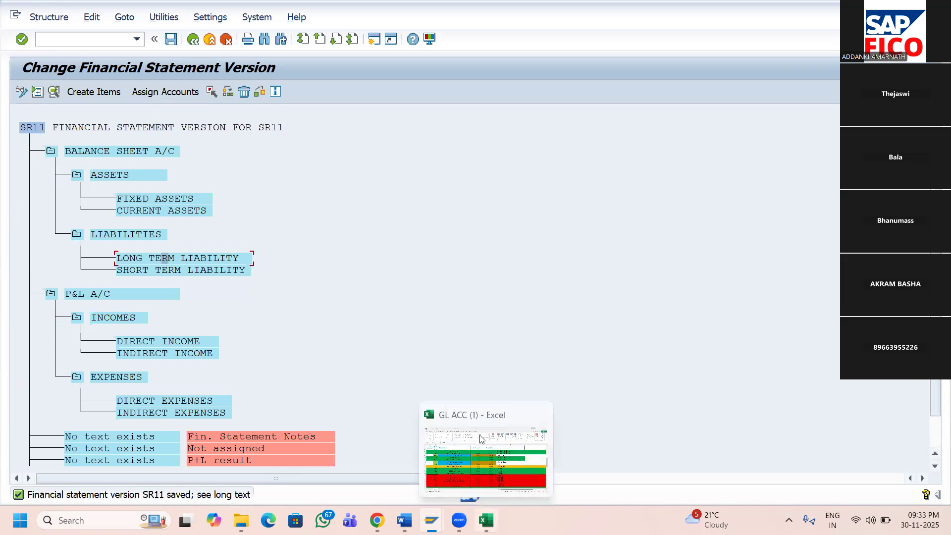
pyautogui.click(477, 416)
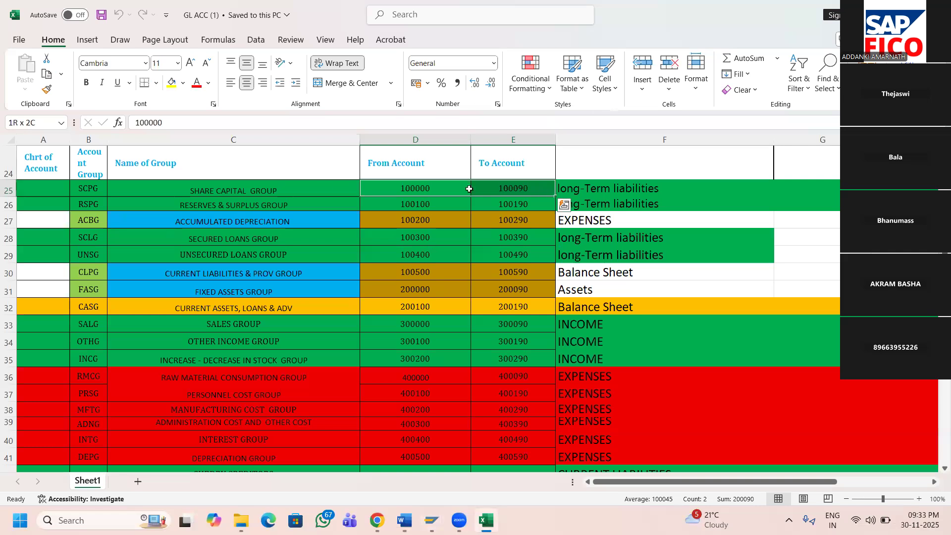
pyautogui.moveTo(217, 189); pyautogui.dragTo(220, 205)
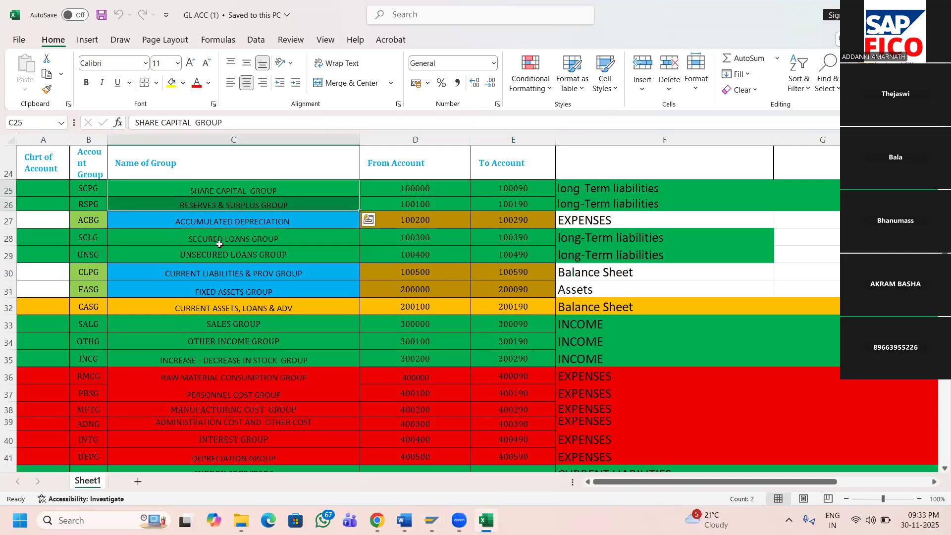
pyautogui.moveTo(222, 238); pyautogui.dragTo(229, 257)
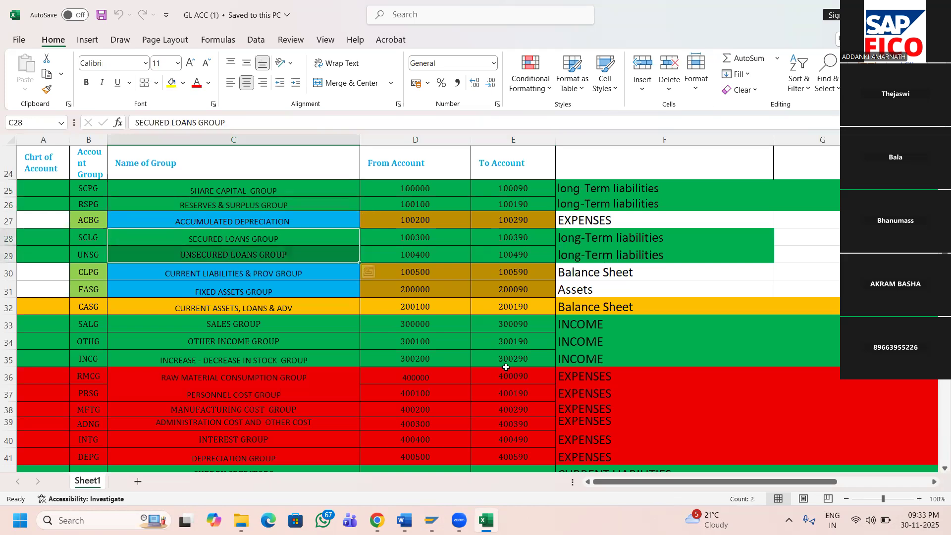
pyautogui.scroll(-1, 523, 396)
pyautogui.scroll(-4, 523, 396)
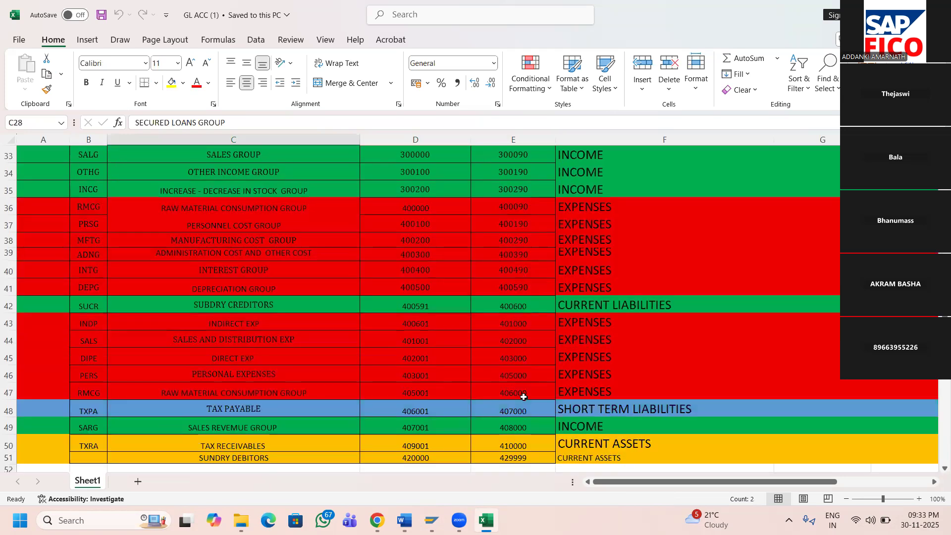
pyautogui.scroll(5, 524, 396)
pyautogui.scroll(1, 523, 396)
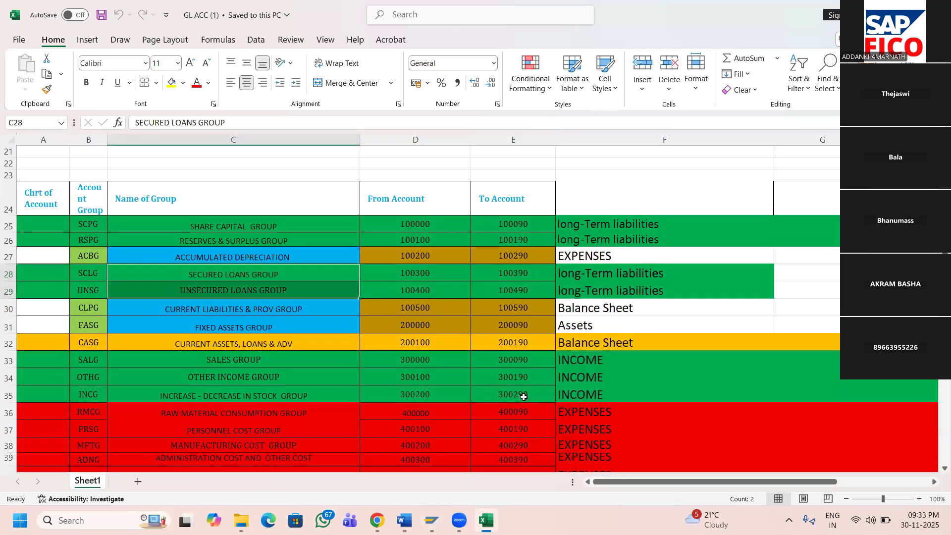
pyautogui.scroll(-3, 524, 396)
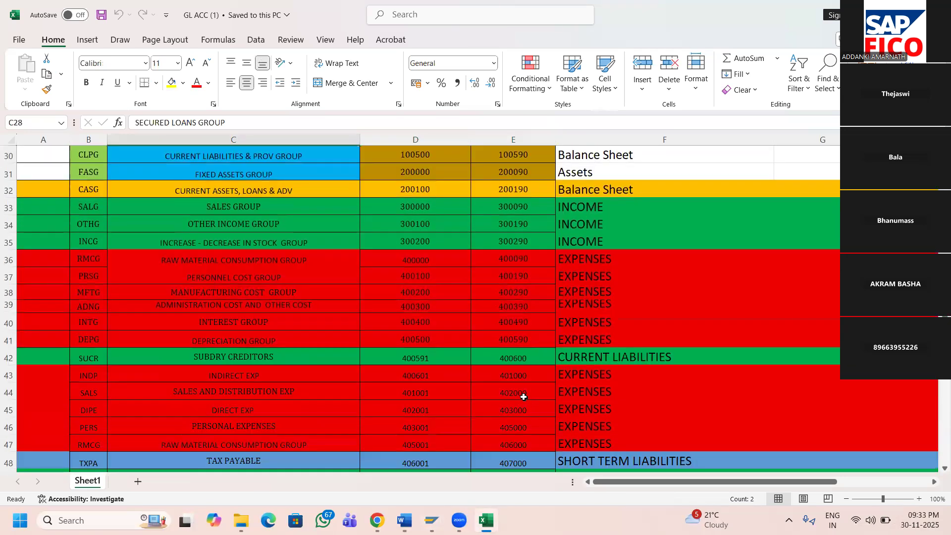
pyautogui.click(650, 358)
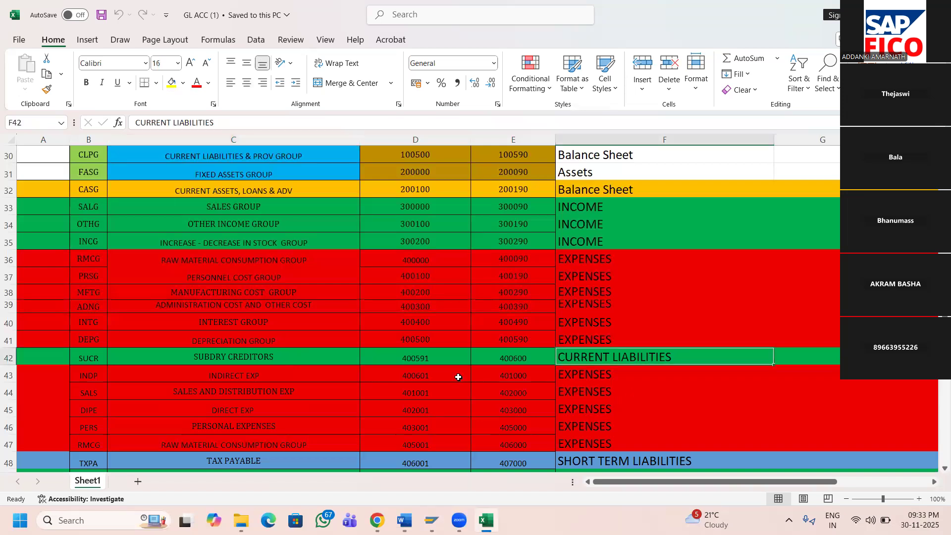
pyautogui.click(257, 357)
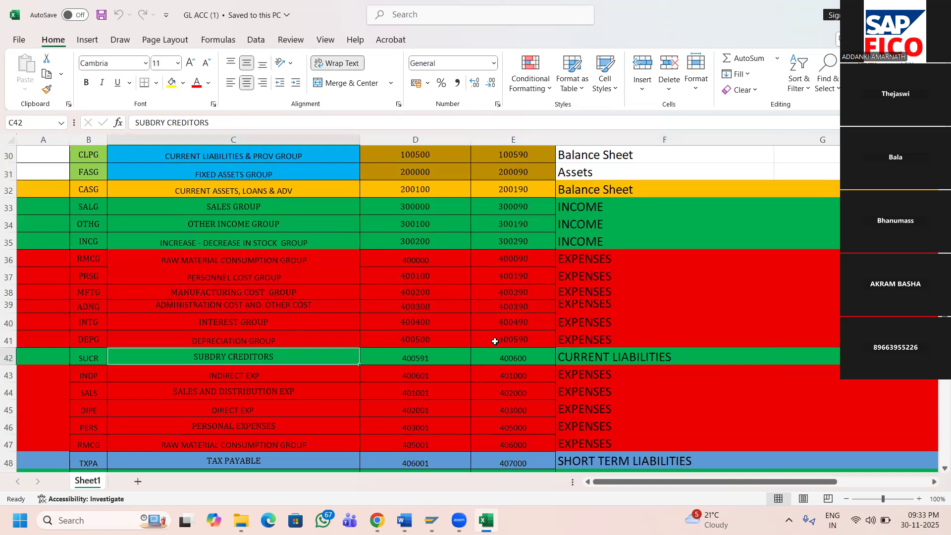
pyautogui.scroll(3, 495, 341)
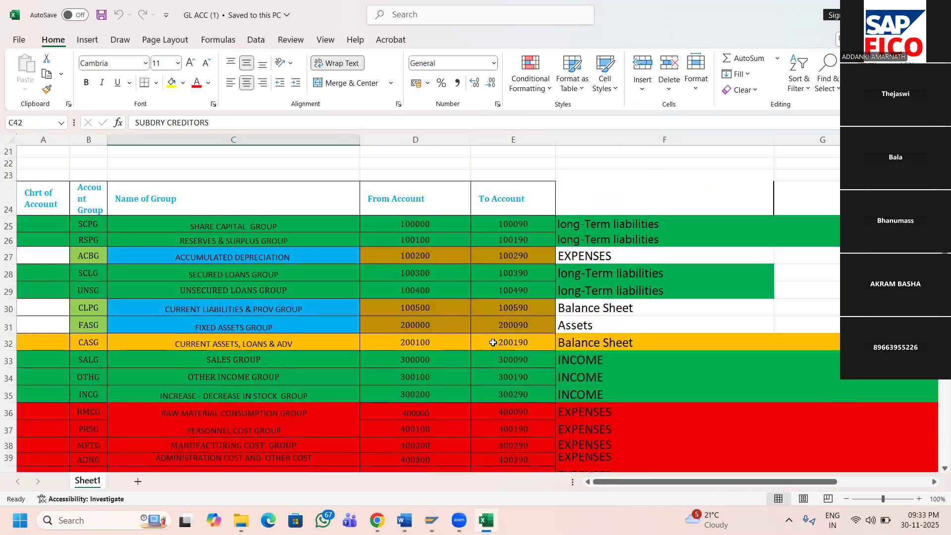
# - Copy the from and to account cells of SHARE CAPITAL GROUP
pyautogui.click(422, 223)
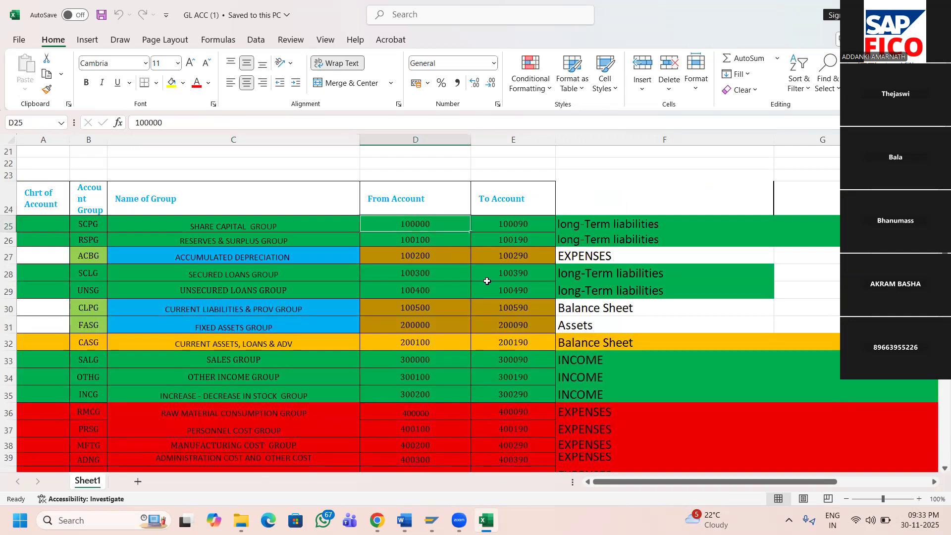
pyautogui.hotkey('shift', 'Right')
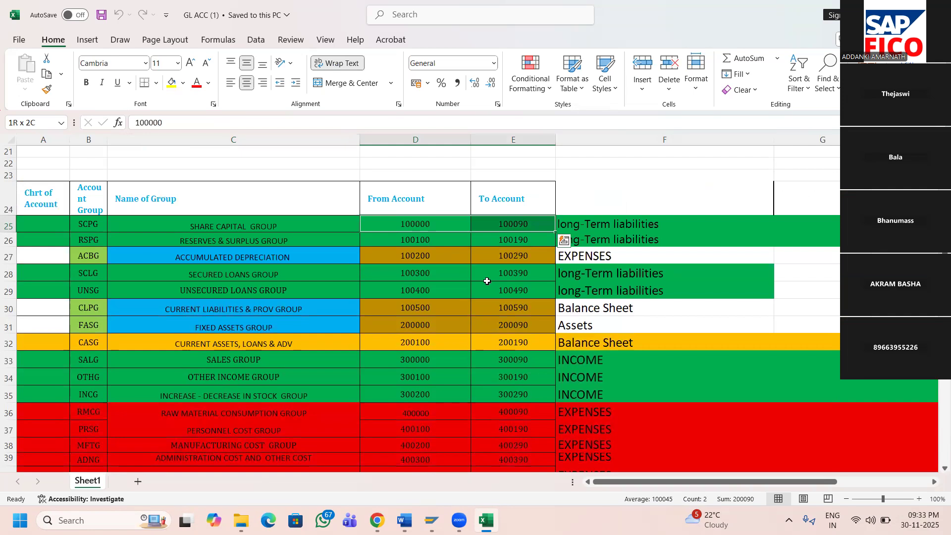
pyautogui.hotkey('ctrl', 'q')
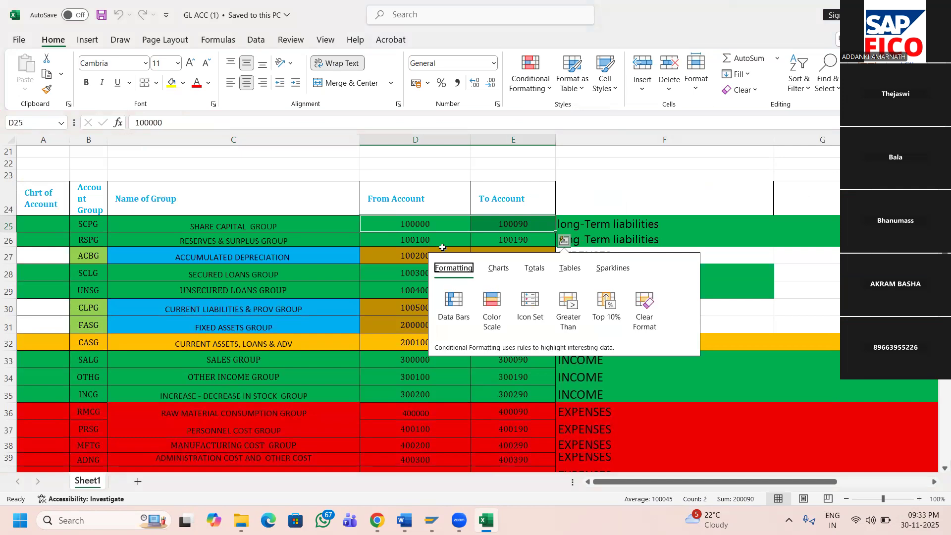
pyautogui.press('Escape')
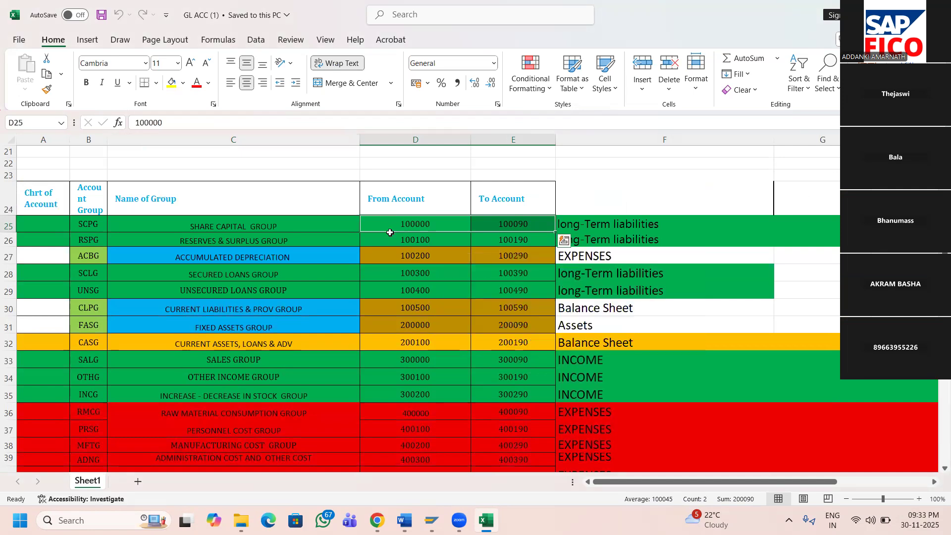
pyautogui.hotkey('shift', 'Right')
pyautogui.press('Left')
pyautogui.press('Right')
pyautogui.hotkey('shift', 'Right')
pyautogui.hotkey('ctrl', 'c')
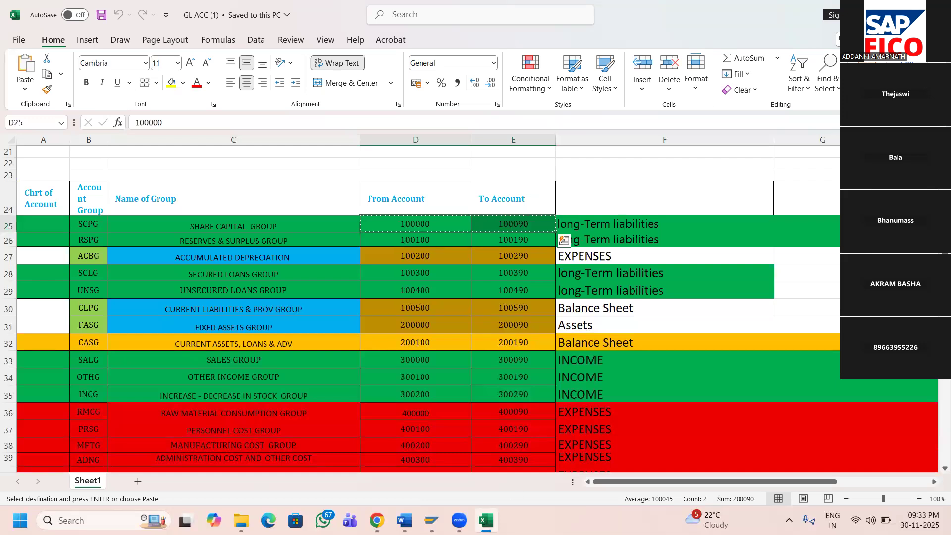
# - Switch to SAP, open the account assignment of LONG TERM LIABILITY and enter 100000 as the first from account
pyautogui.moveTo(432, 520)
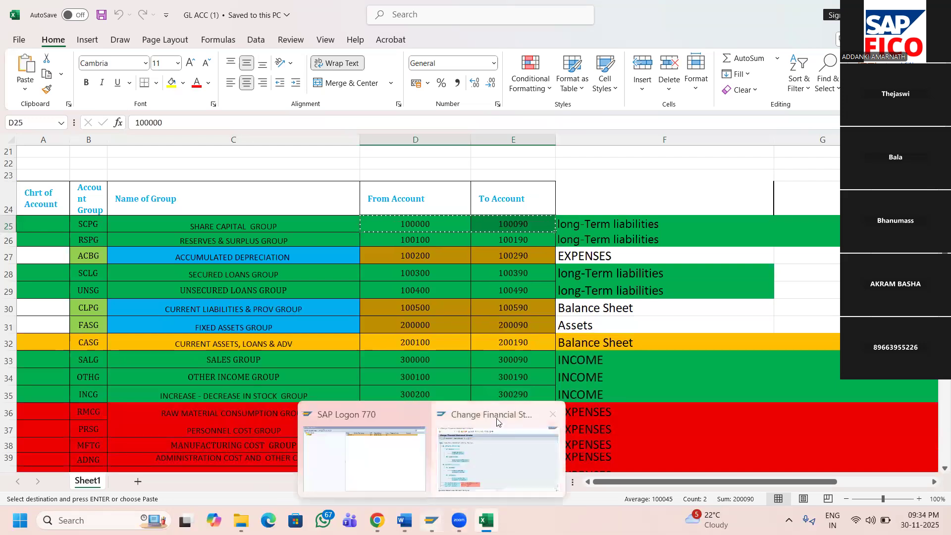
pyautogui.click(493, 420)
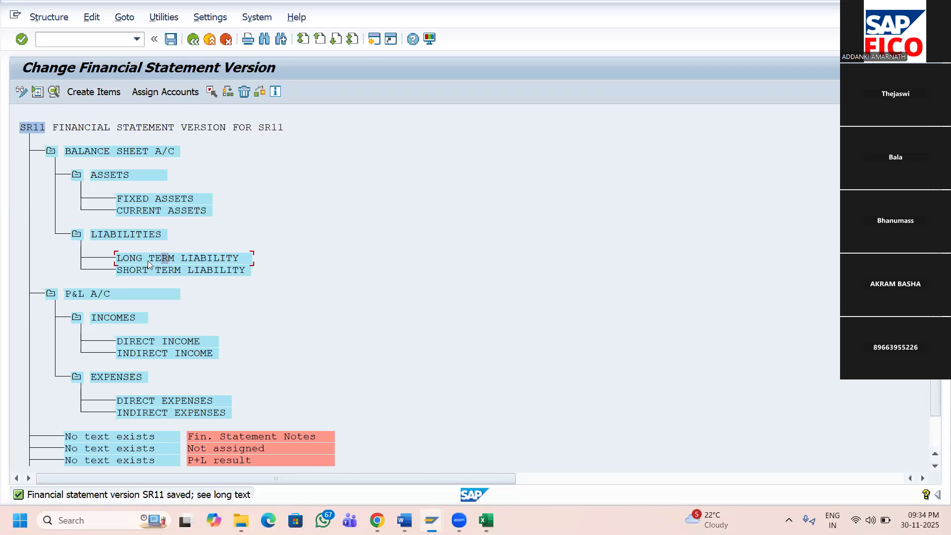
pyautogui.click(158, 94)
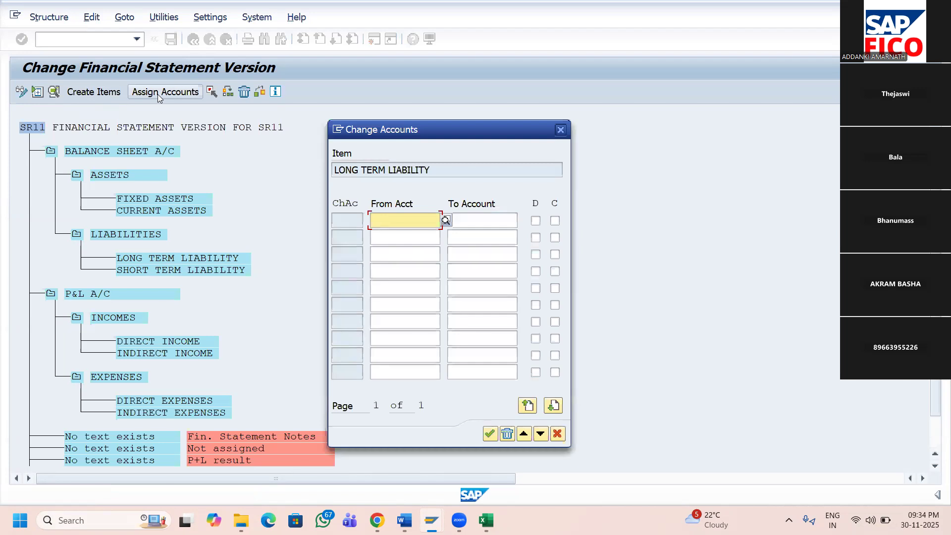
pyautogui.hotkey('ctrl', 'v')
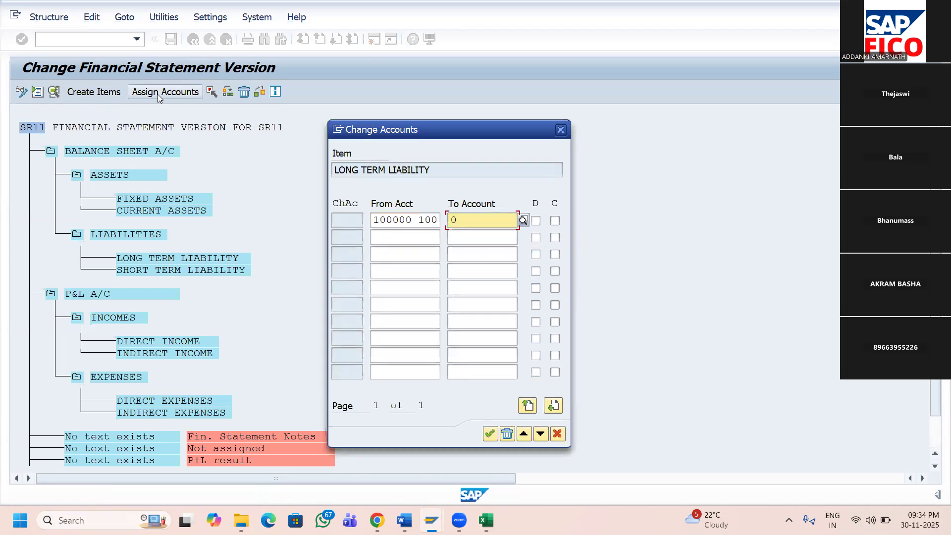
pyautogui.click(423, 220)
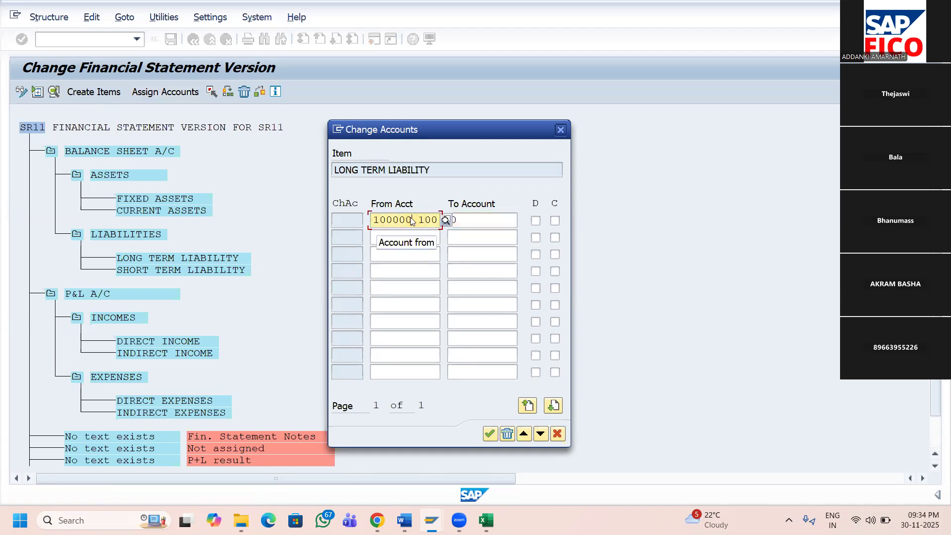
pyautogui.hotkey('shift', 'End')
pyautogui.press('Delete')
pyautogui.press('Tab')
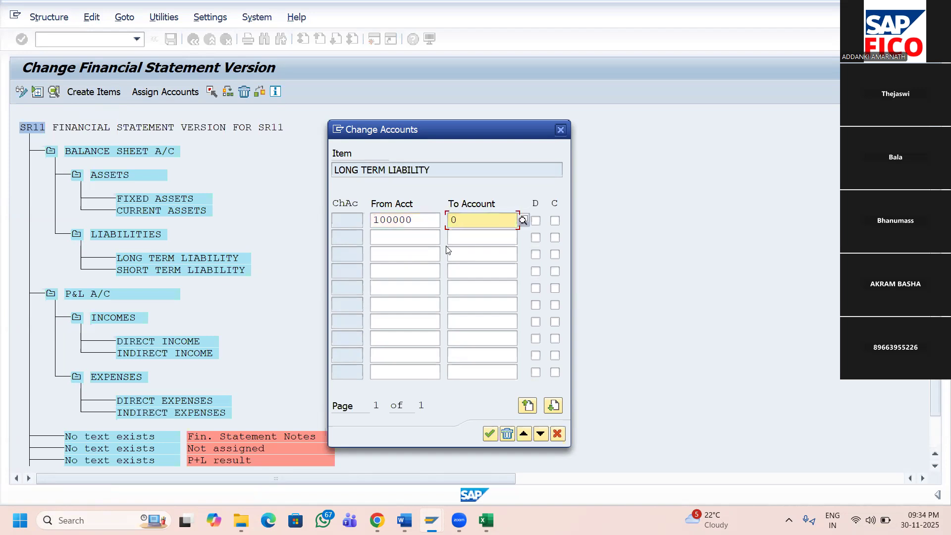
# - Copy the to account of SHARE CAPITAL GROUP from Excel and set the first range's to account in SAP to 100090
pyautogui.hotkey('alt', 'Tab')
pyautogui.hotkey('ctrl', 'c')
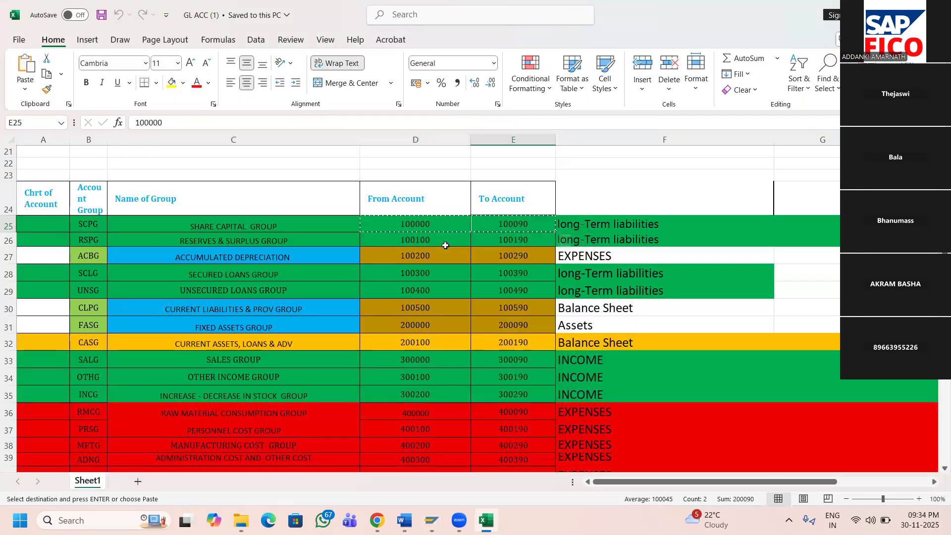
pyautogui.hotkey('ctrl', 'c')
pyautogui.hotkey('alt', 'Tab')
pyautogui.hotkey('ctrl', 'v')
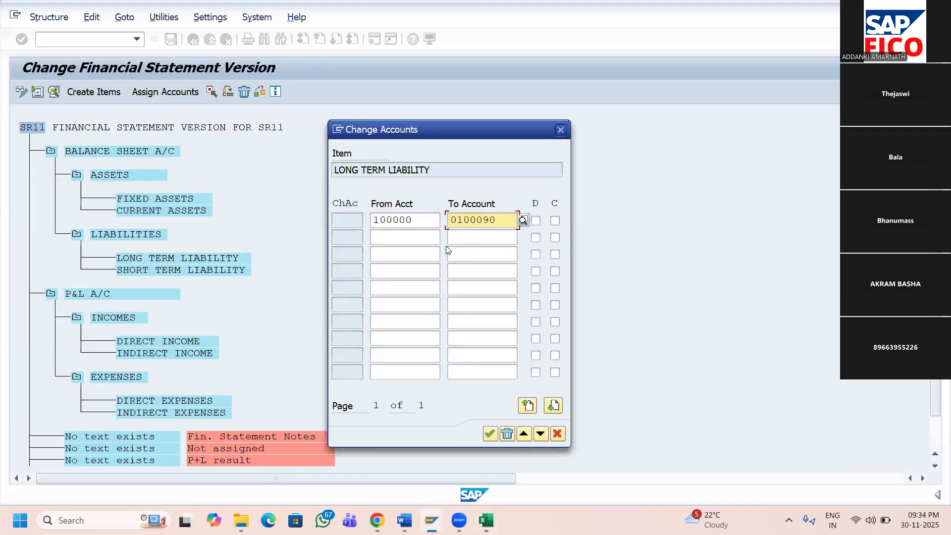
pyautogui.press('End')
pyautogui.press('BackSpace')
pyautogui.press('BackSpace')
pyautogui.press('BackSpace')
pyautogui.press('BackSpace')
pyautogui.press('BackSpace')
pyautogui.press('BackSpace')
pyautogui.press('BackSpace')
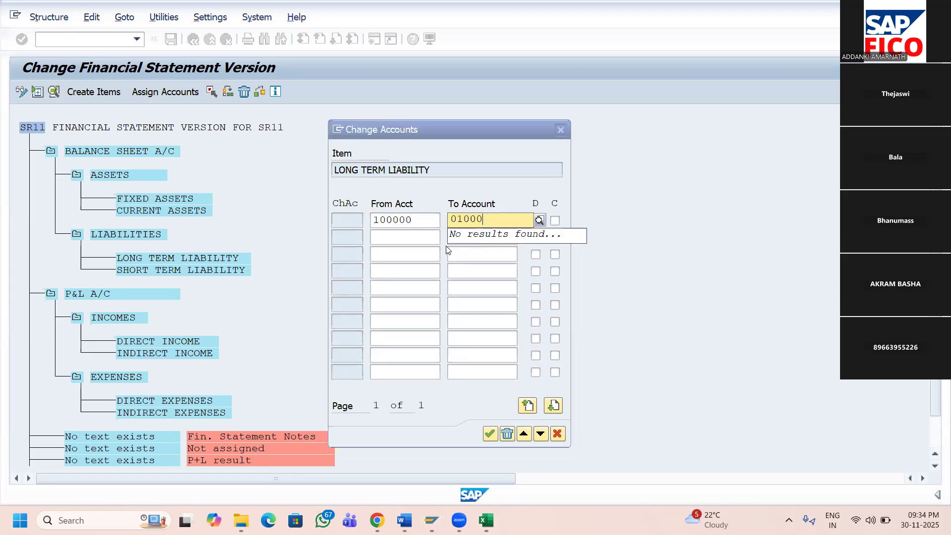
pyautogui.hotkey('ctrl', 'v')
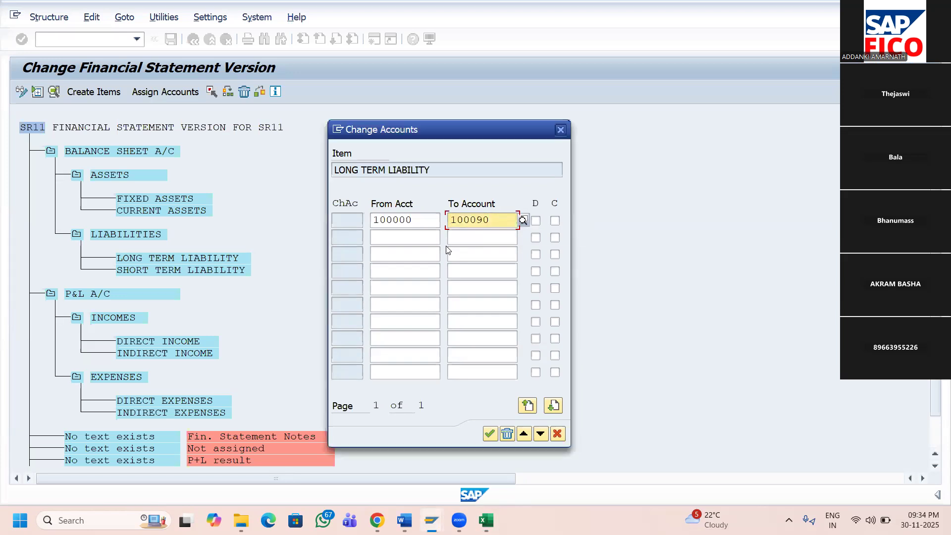
pyautogui.press('BackSpace')
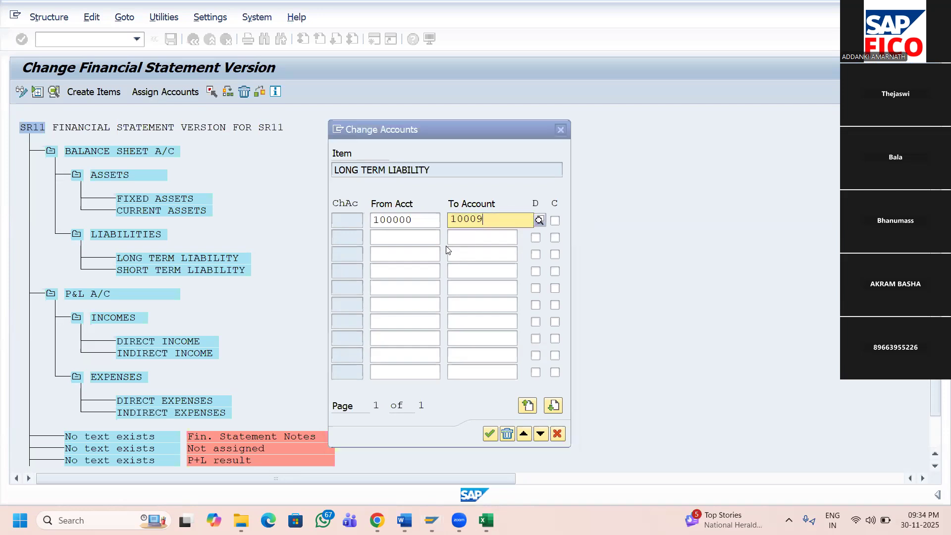
pyautogui.write('0')
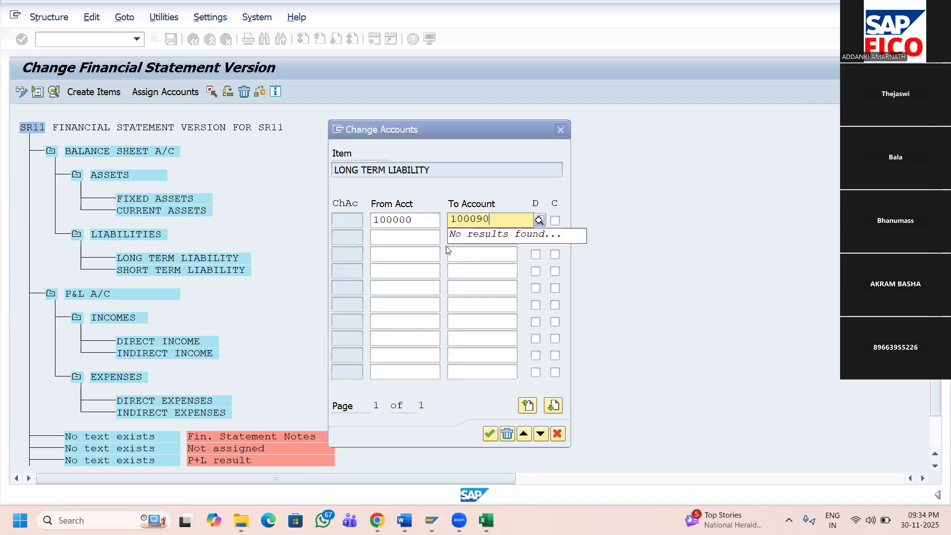
# - Copy the from account of RESERVES & SURPLUS GROUP from Excel into SAP as the second range's from account, 100100
pyautogui.click(426, 238)
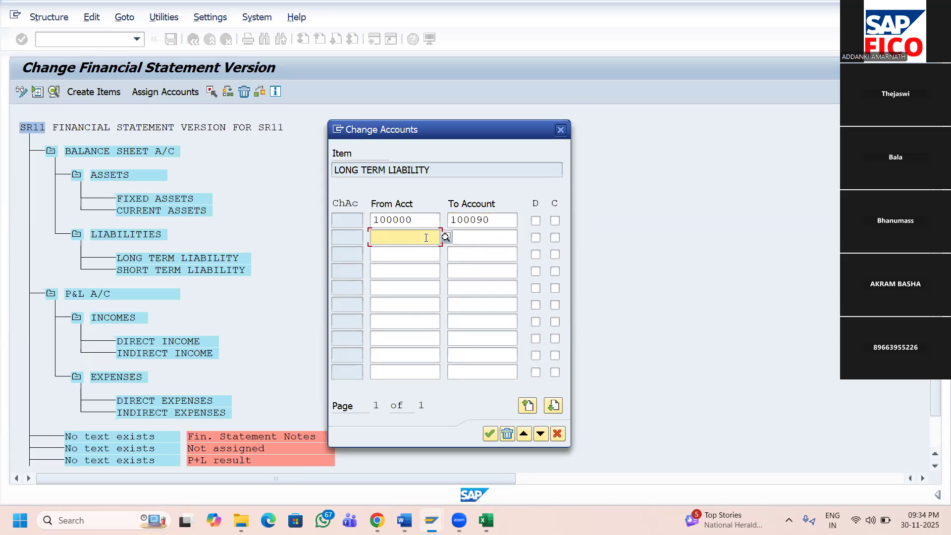
pyautogui.hotkey('alt', 'Tab')
pyautogui.click(421, 239)
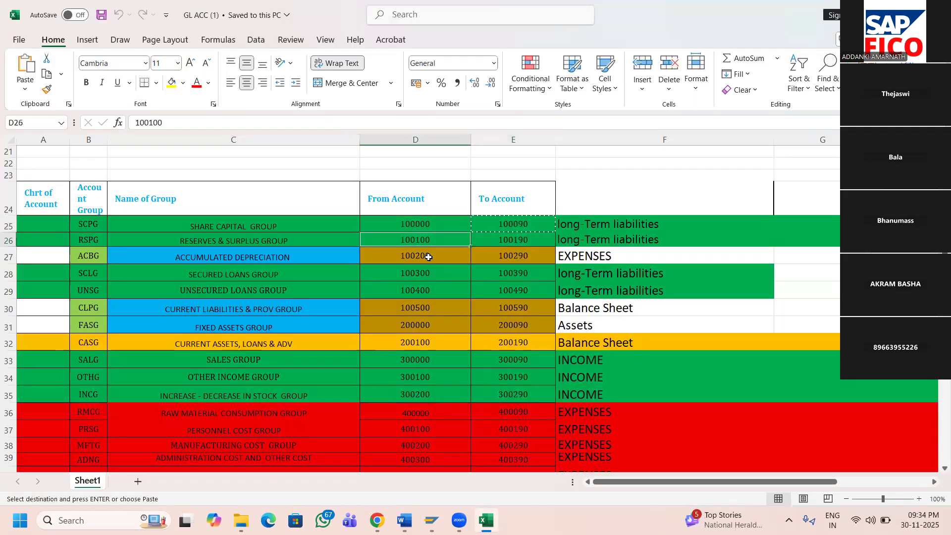
pyautogui.press('Escape')
pyautogui.click(151, 122)
pyautogui.doubleClick(151, 122)
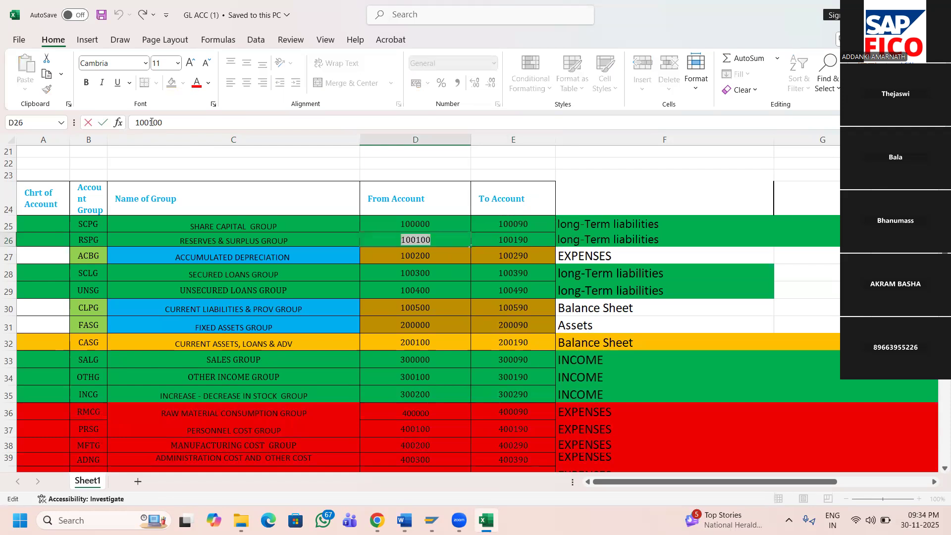
pyautogui.hotkey('ctrl', 'c')
pyautogui.hotkey('alt', 'Tab')
pyautogui.hotkey('ctrl', 'v')
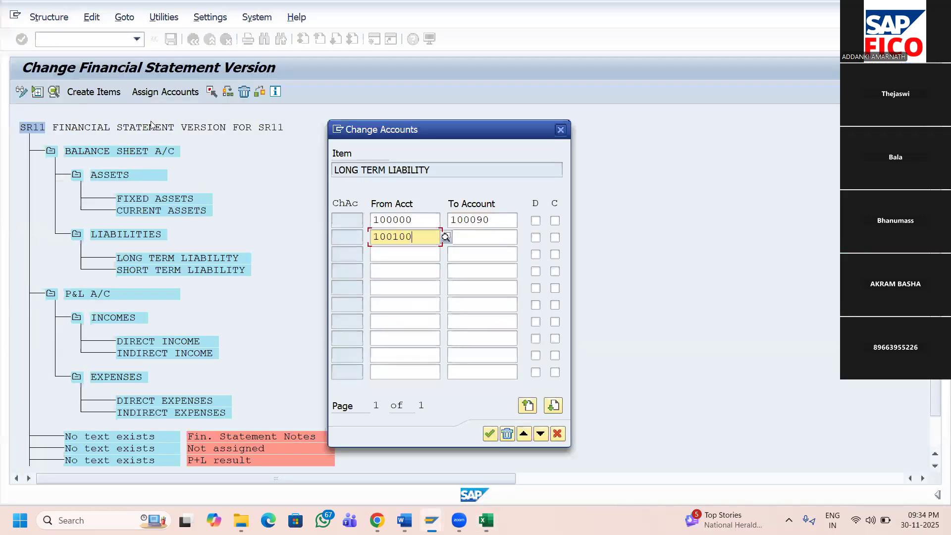
# - Copy the to account of RESERVES & SURPLUS GROUP from Excel into SAP as the second range's to account, 100190
pyautogui.press('Tab')
pyautogui.hotkey('alt', 'Tab')
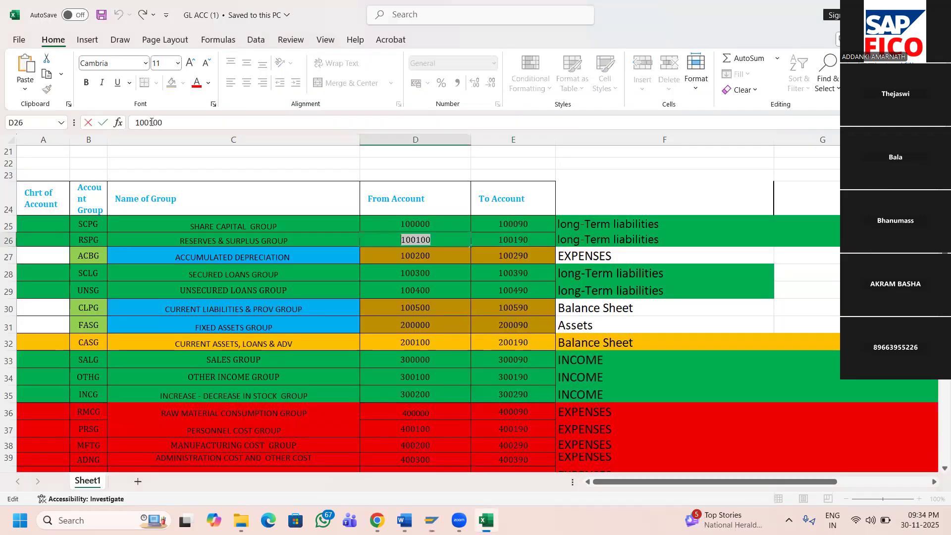
pyautogui.press('Tab')
pyautogui.click(152, 123)
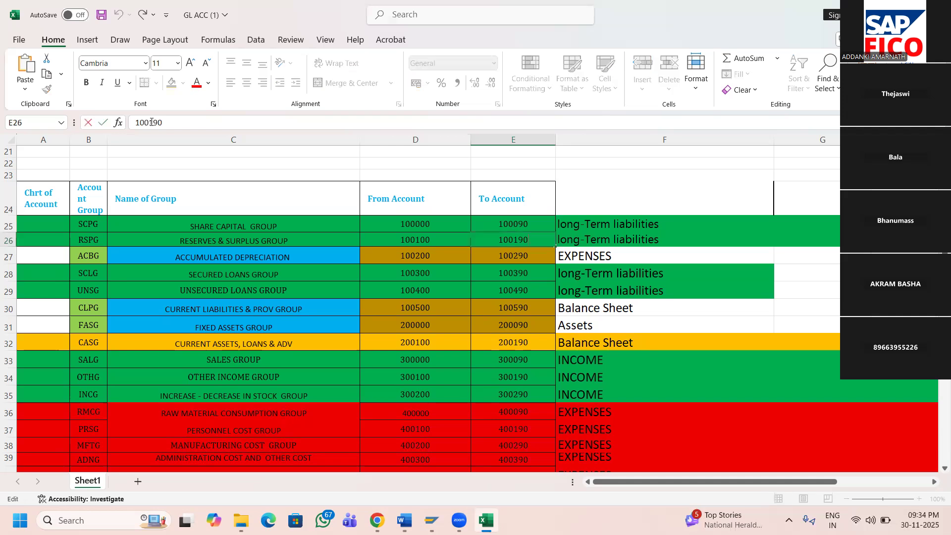
pyautogui.hotkey('ctrl', 'a')
pyautogui.hotkey('alt', 'Tab')
pyautogui.hotkey('ctrl', 'v')
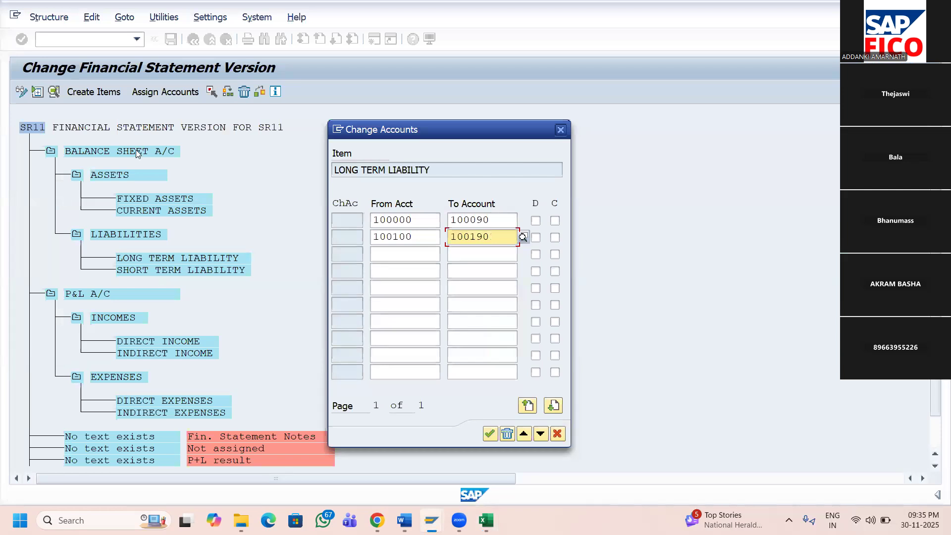
# - Mark both the D and C indicators for the account ranges 100000–100090 and 100100–100190
pyautogui.click(536, 221)
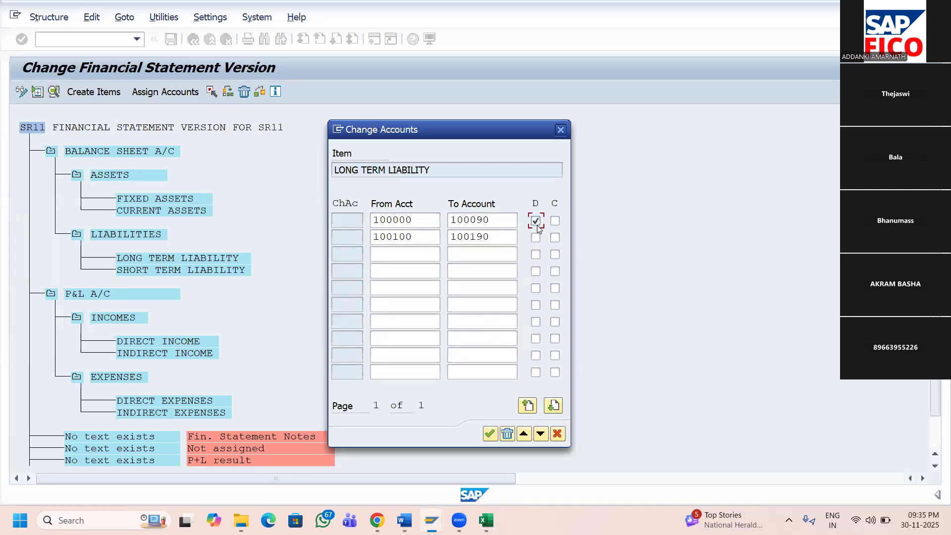
pyautogui.click(555, 221)
pyautogui.click(535, 237)
pyautogui.click(555, 238)
# - Copy the from accounts 100300 and 100400 of the secured and unsecured loans groups from Excel into the next two SAP rows
pyautogui.click(409, 257)
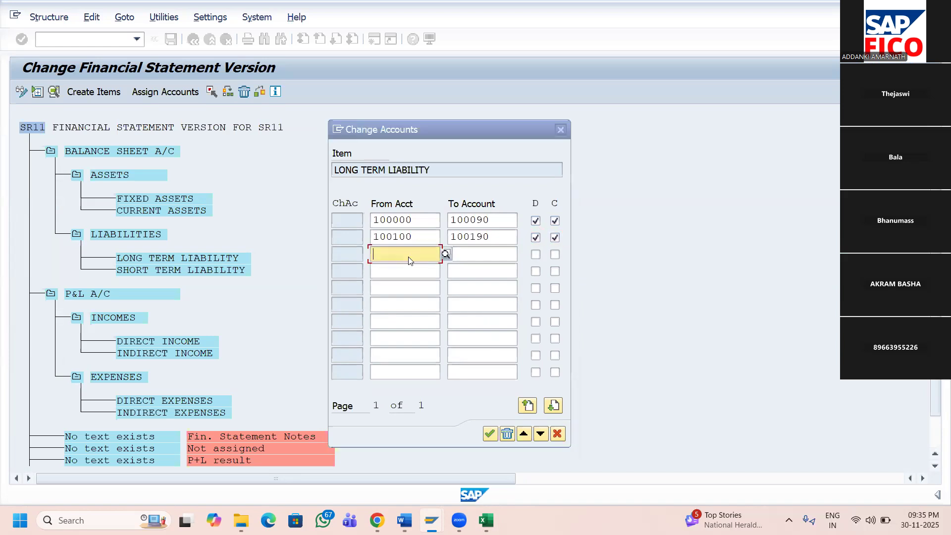
pyautogui.hotkey('alt', 'Tab')
pyautogui.click(416, 272)
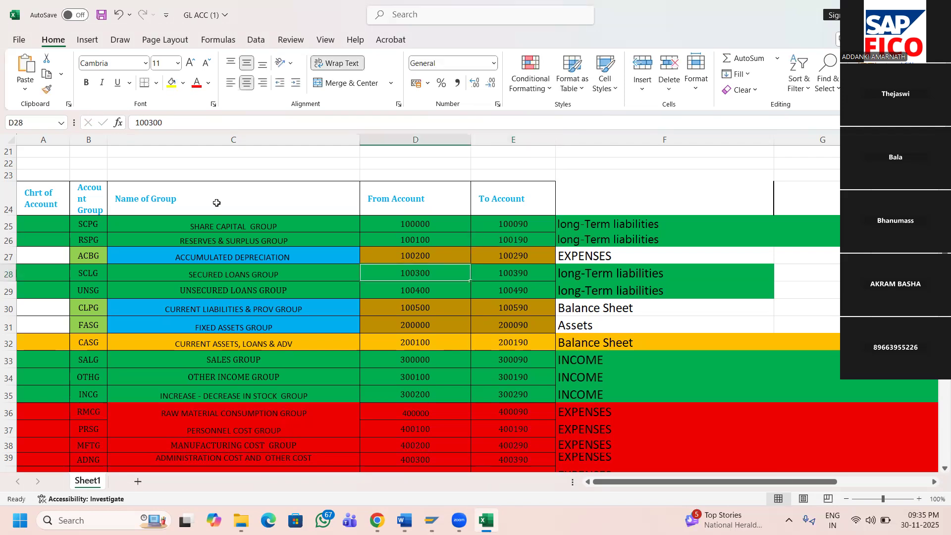
pyautogui.keyDown('shift'); pyautogui.click(420, 291); pyautogui.keyUp('shift')
pyautogui.hotkey('ctrl', 'c')
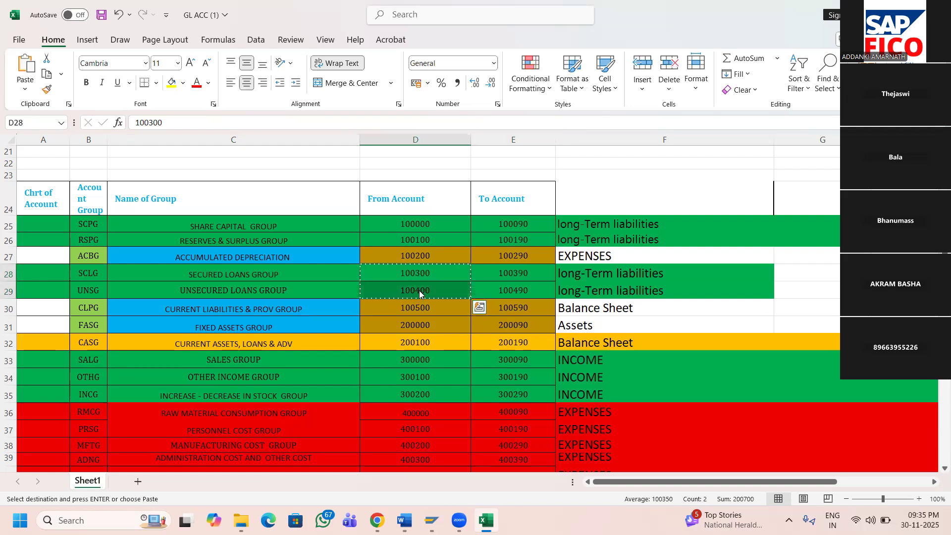
pyautogui.hotkey('alt', 'Tab')
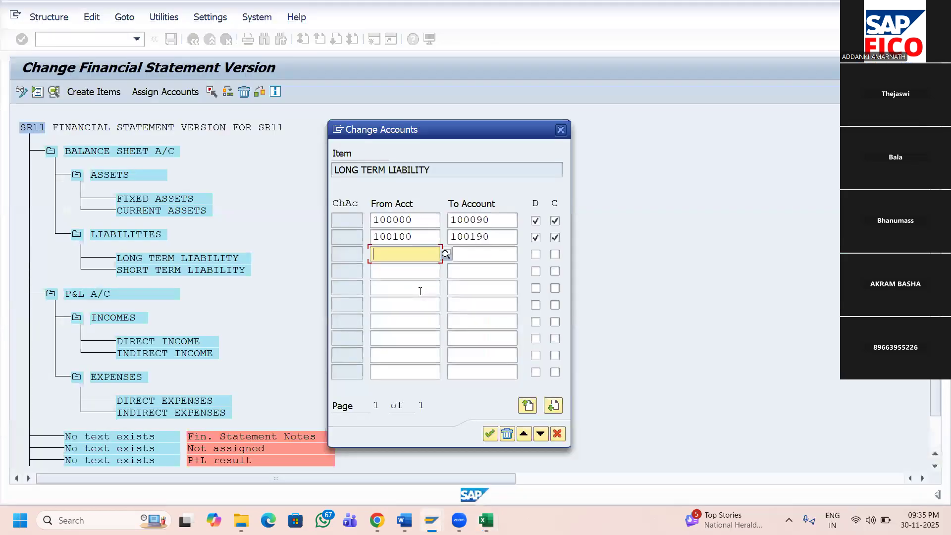
pyautogui.hotkey('ctrl', 'v')
# - Copy the to accounts 100390 and 100490 of the secured and unsecured loans groups from Excel into the matching SAP rows
pyautogui.click(477, 255)
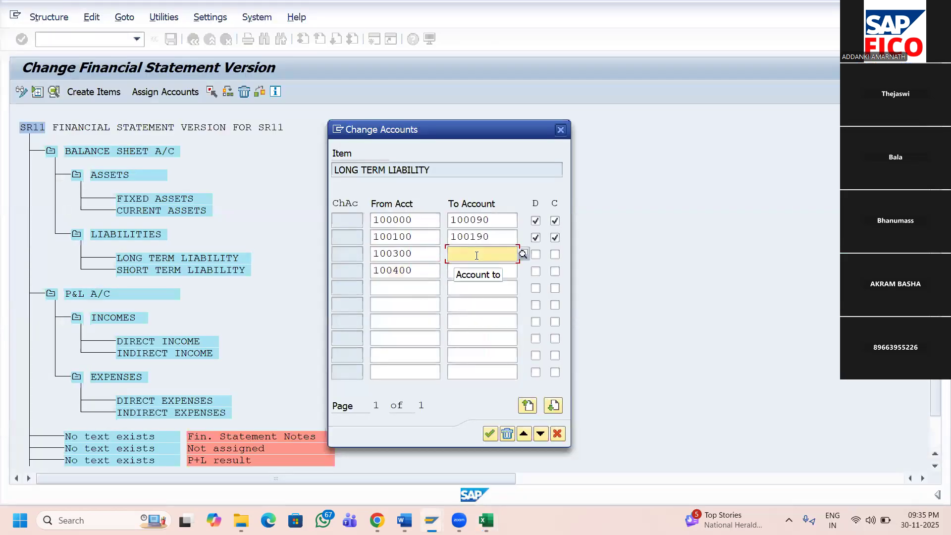
pyautogui.hotkey('alt', 'Tab')
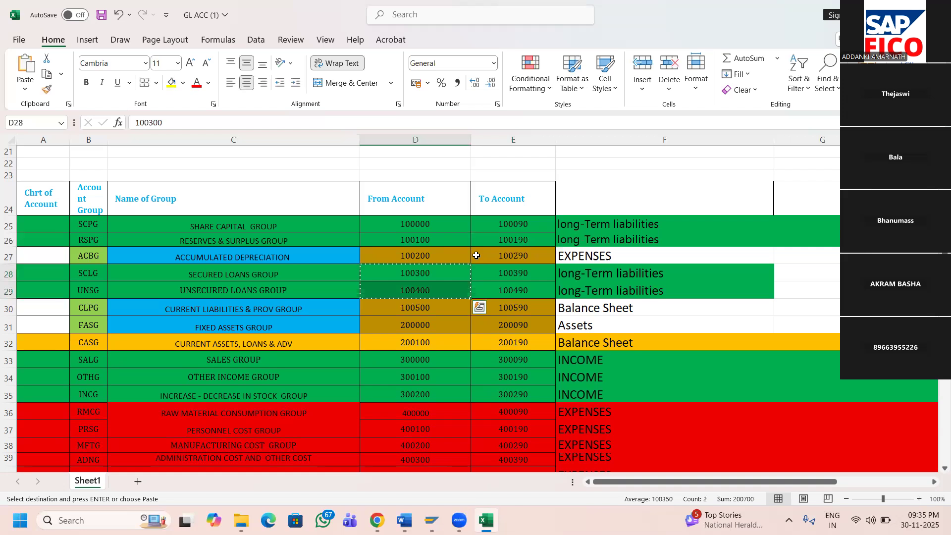
pyautogui.press('Right')
pyautogui.hotkey('shift', 'Down')
pyautogui.hotkey('ctrl', 'c')
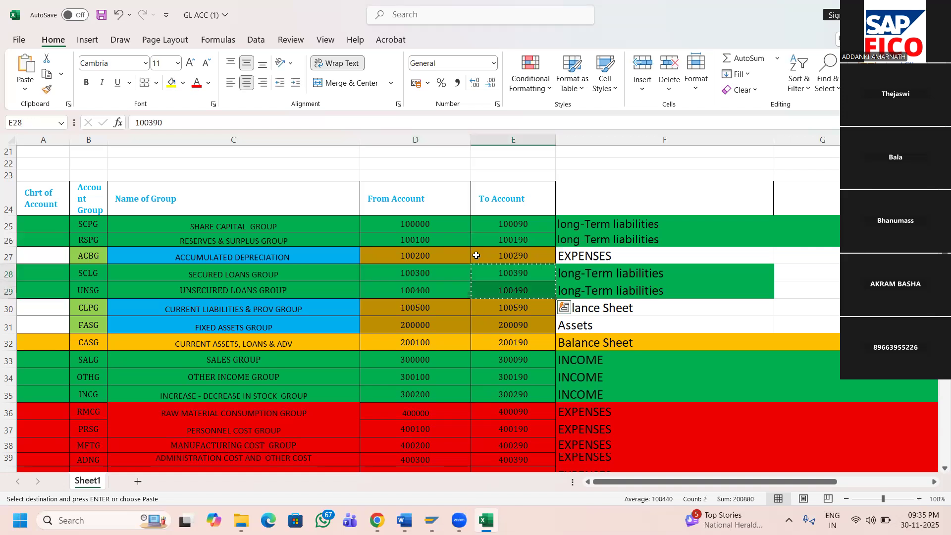
pyautogui.hotkey('alt', 'Tab')
pyautogui.hotkey('ctrl', 'v')
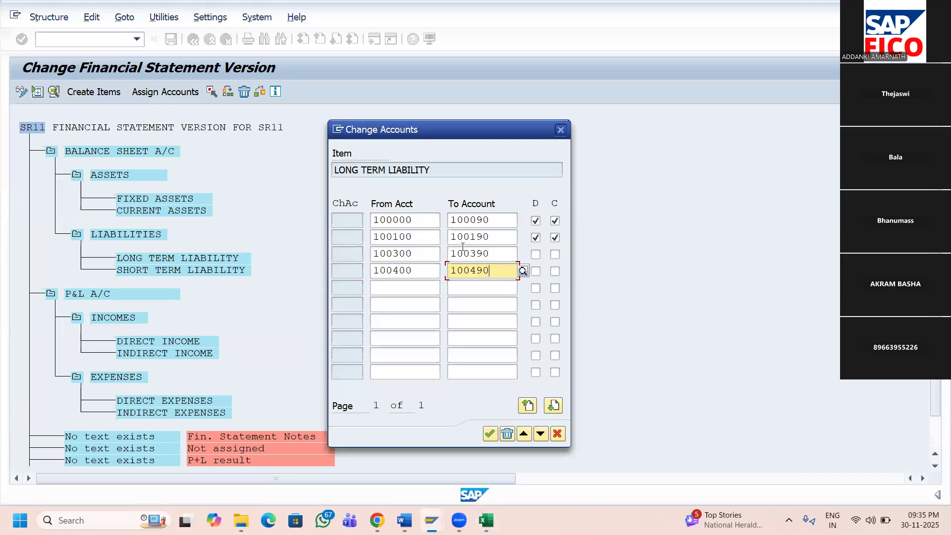
# - Mark both the D and C indicators for the account ranges 100300–100390 and 100400–100490
pyautogui.click(536, 254)
pyautogui.click(555, 254)
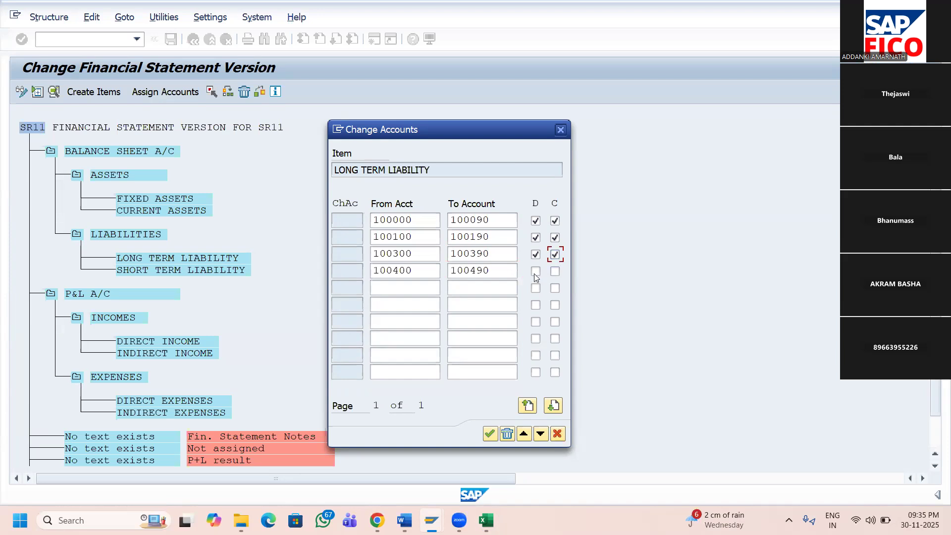
pyautogui.click(554, 272)
pyautogui.moveTo(486, 520)
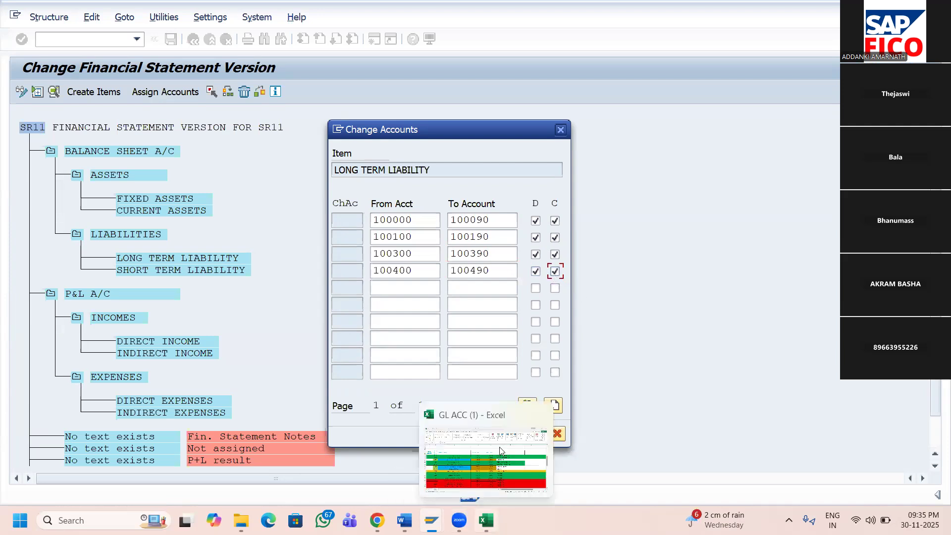
# - Check the Excel sheet for further long-term liability ranges, then confirm the LONG TERM LIABILITY assignment in SAP and expand the range 100100–100190
pyautogui.click(499, 421)
pyautogui.scroll(-5, 544, 356)
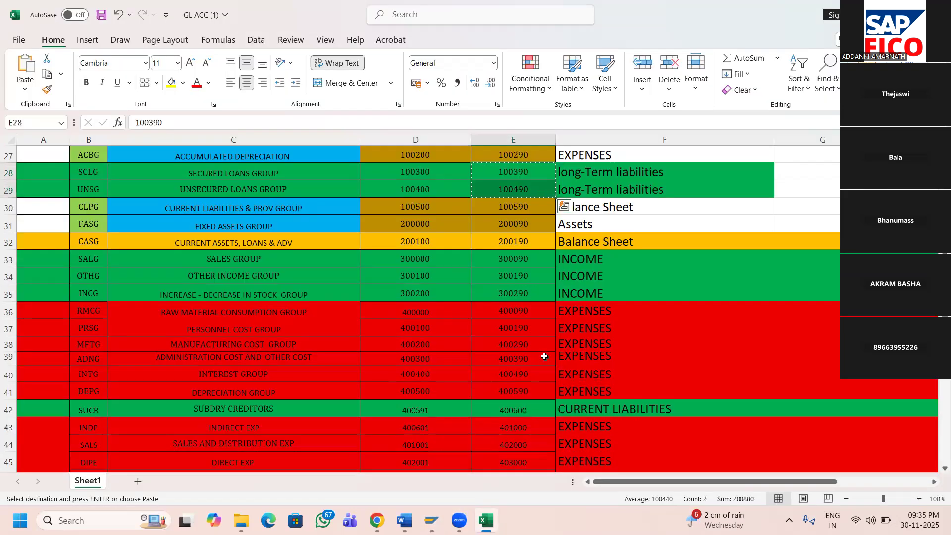
pyautogui.scroll(2, 544, 357)
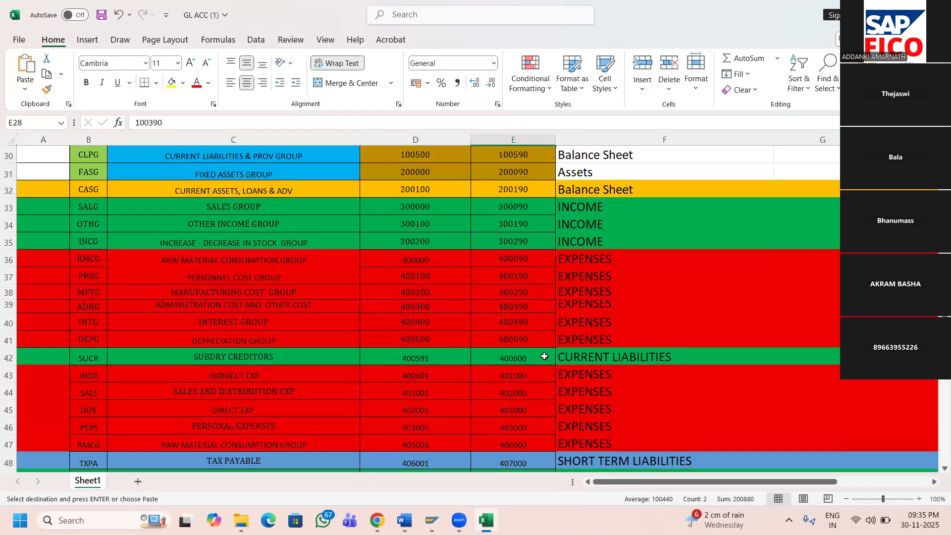
pyautogui.scroll(3, 544, 357)
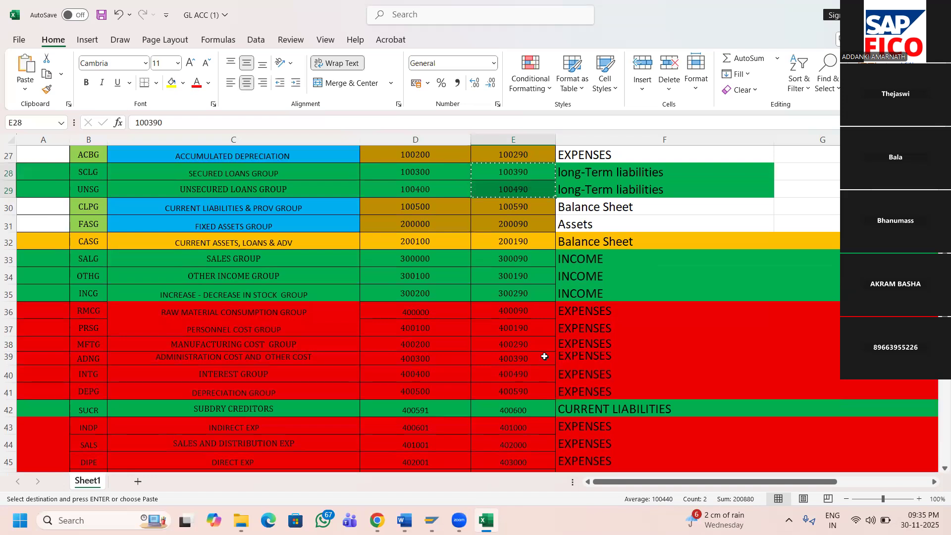
pyautogui.scroll(1, 545, 357)
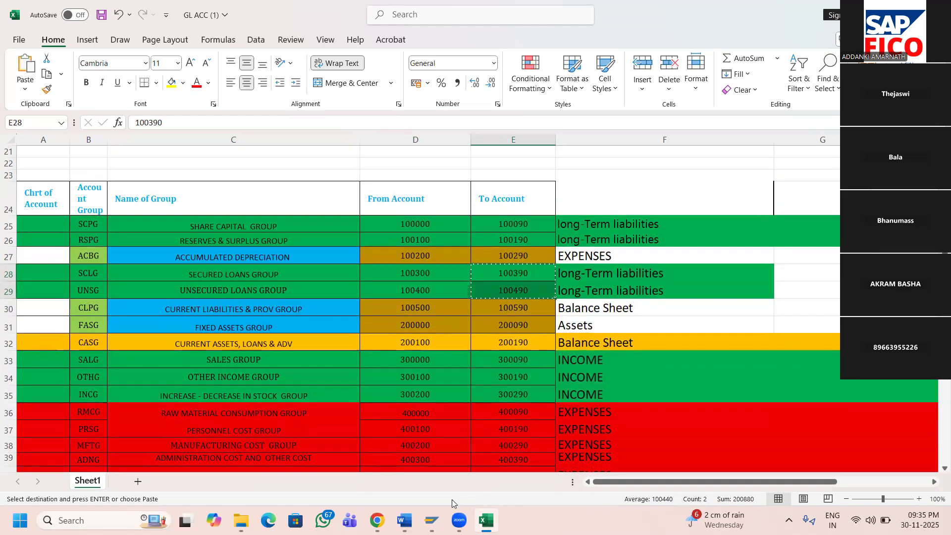
pyautogui.moveTo(431, 520)
pyautogui.click(473, 412)
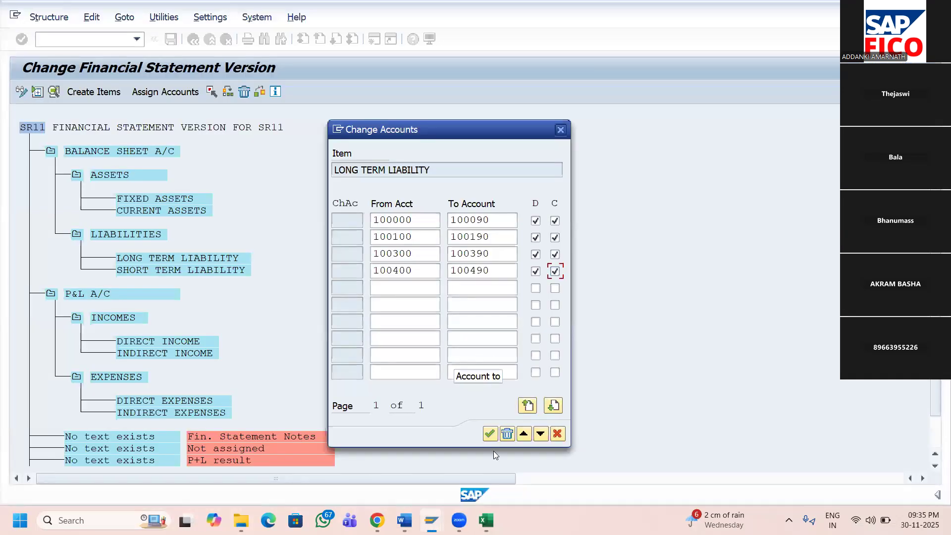
pyautogui.click(489, 434)
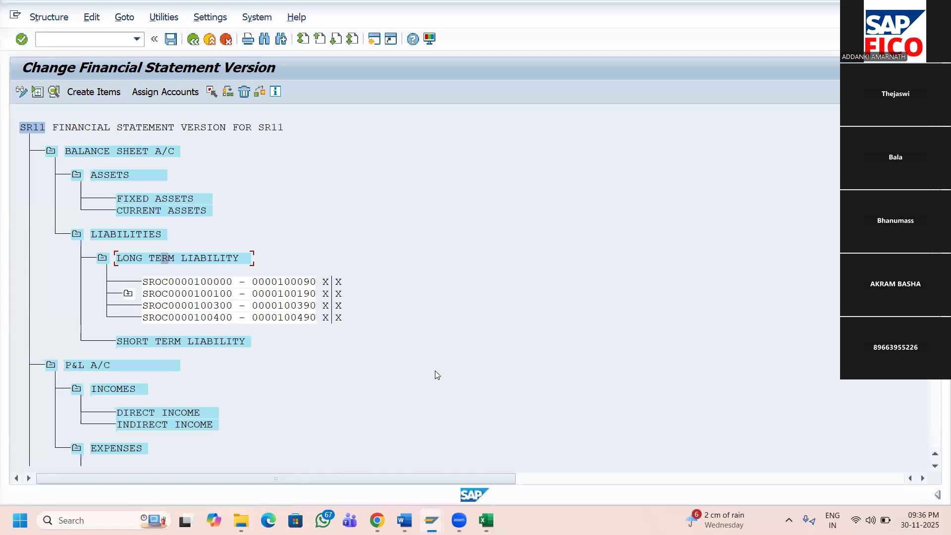
pyautogui.click(128, 295)
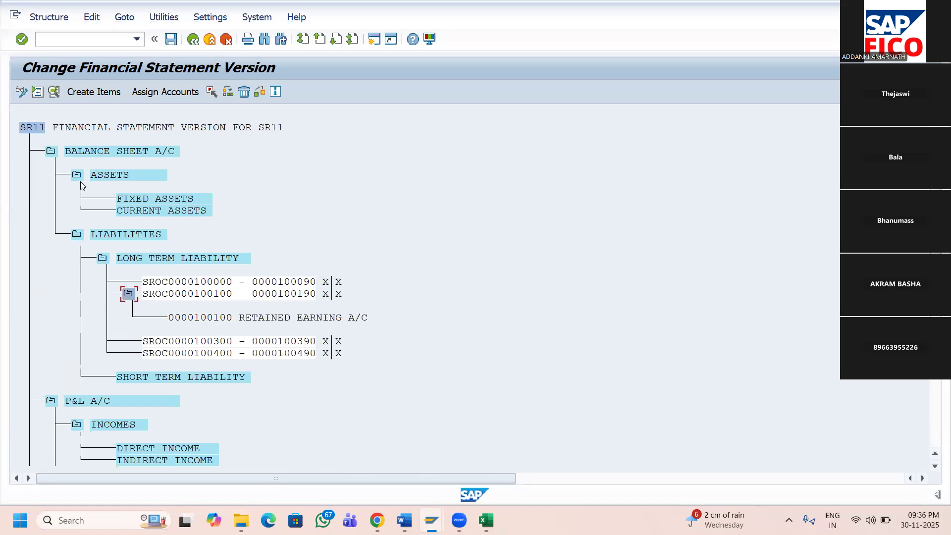
# - Open the account assignment for the FIXED ASSETS item and look up the fixed assets group's account range in the Excel sheet
pyautogui.click(137, 199)
pyautogui.click(166, 90)
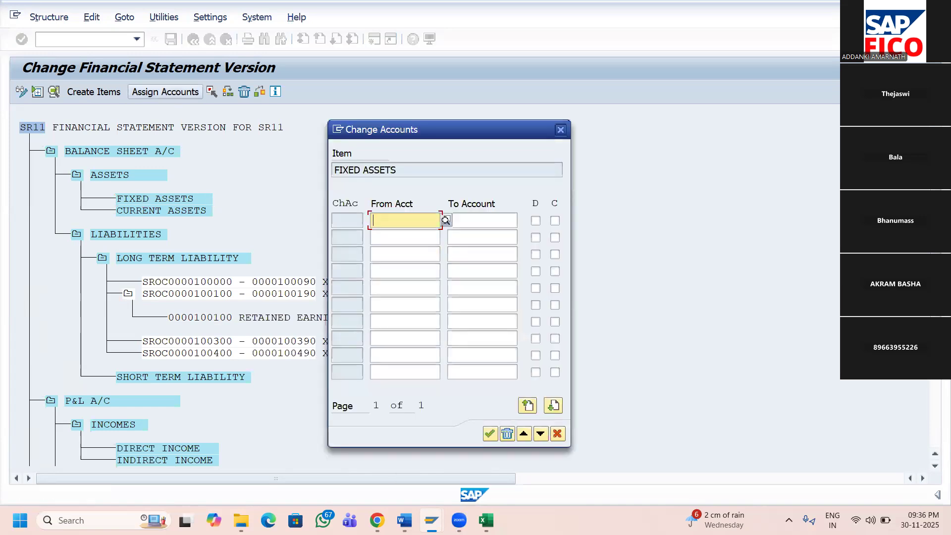
pyautogui.moveTo(486, 520)
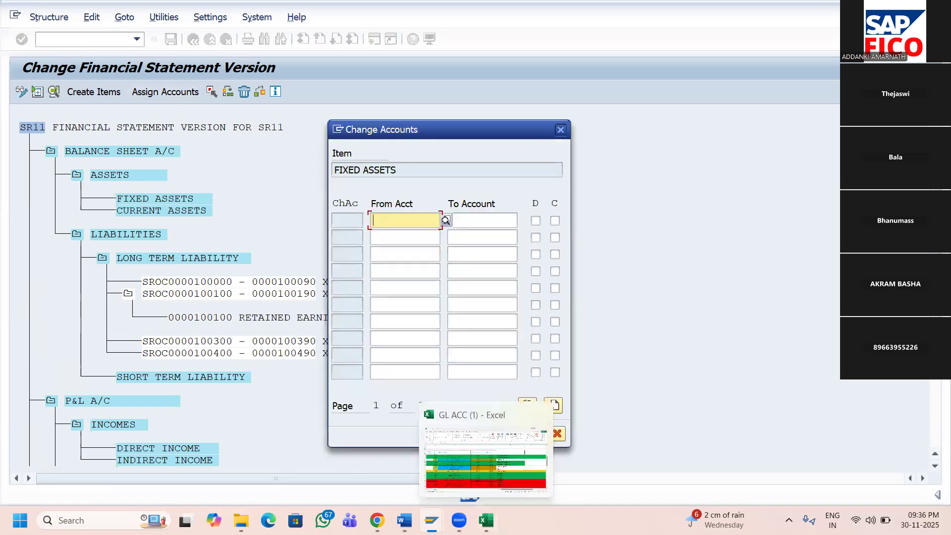
pyautogui.click(475, 421)
pyautogui.scroll(-3, 468, 396)
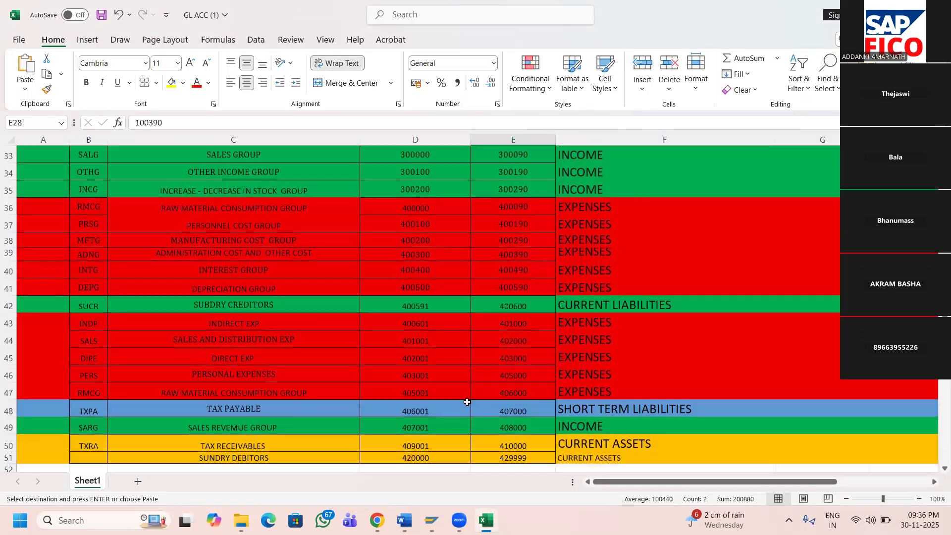
pyautogui.scroll(-2, 467, 402)
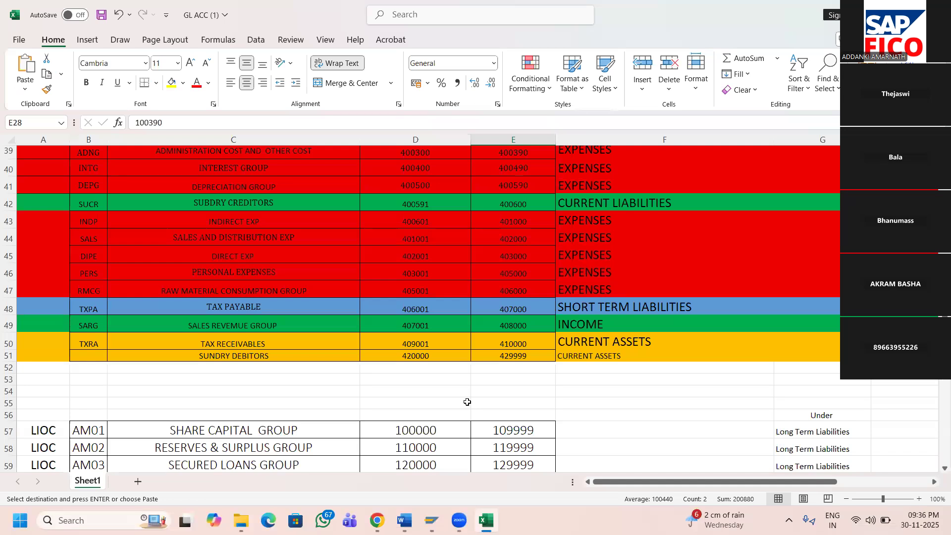
pyautogui.scroll(4, 467, 402)
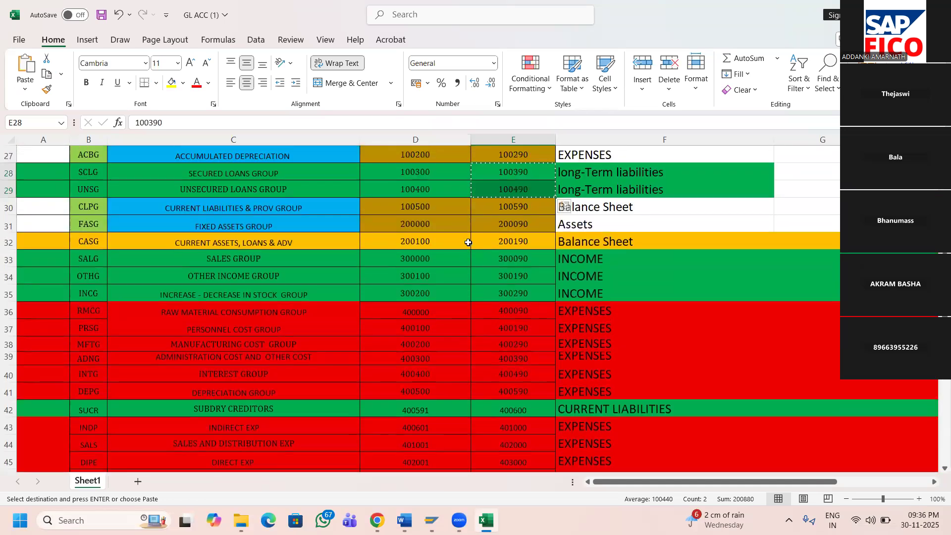
# - Copy the fixed assets group's from account 200000 from Excel into the first SAP row, removing the surplus trailing characters
pyautogui.click(420, 219)
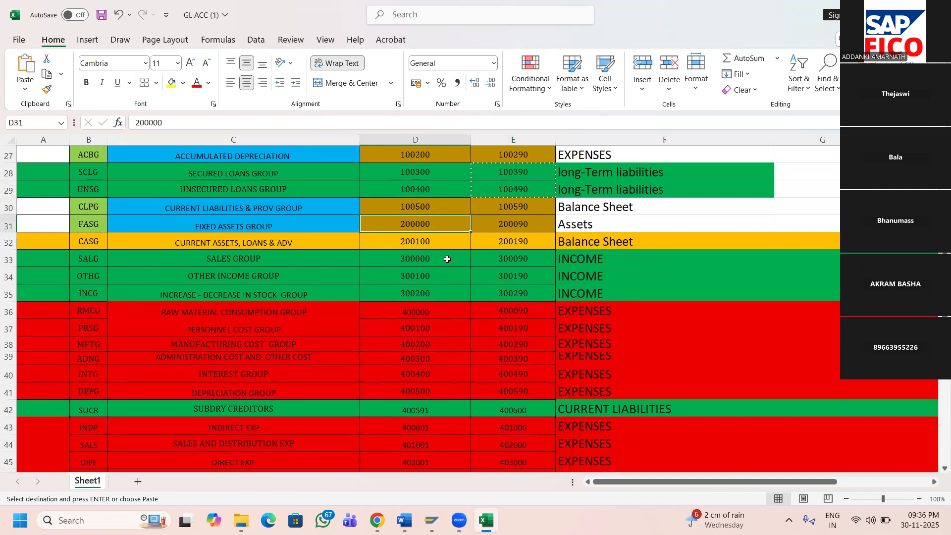
pyautogui.hotkey('ctrl', 'c')
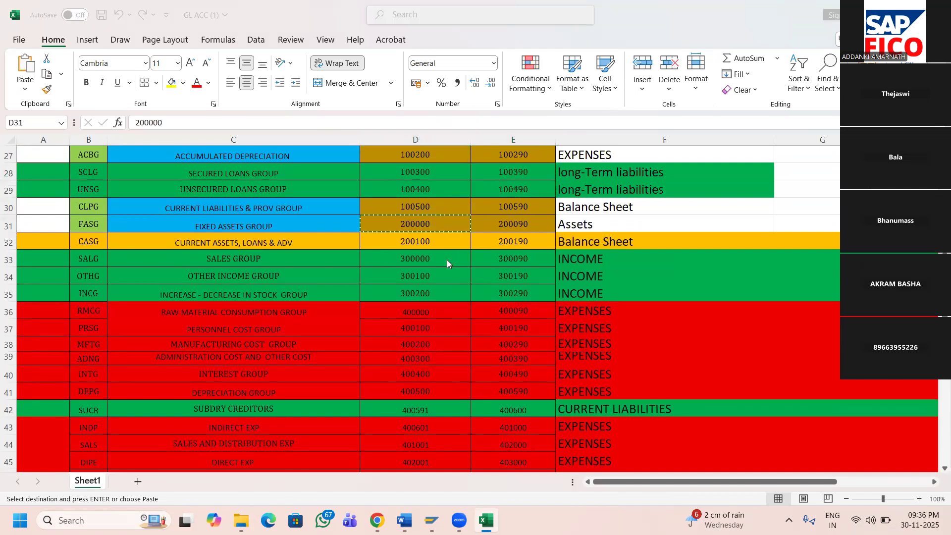
pyautogui.hotkey('alt', 'Tab')
pyautogui.hotkey('ctrl', 'v')
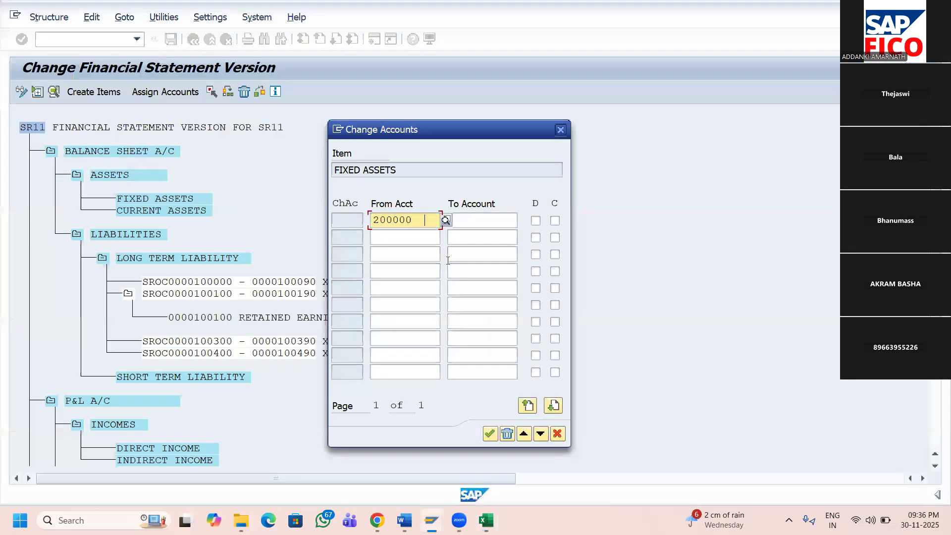
pyautogui.press('BackSpace')
pyautogui.press('BackSpace')
pyautogui.press('BackSpace')
pyautogui.write('0')
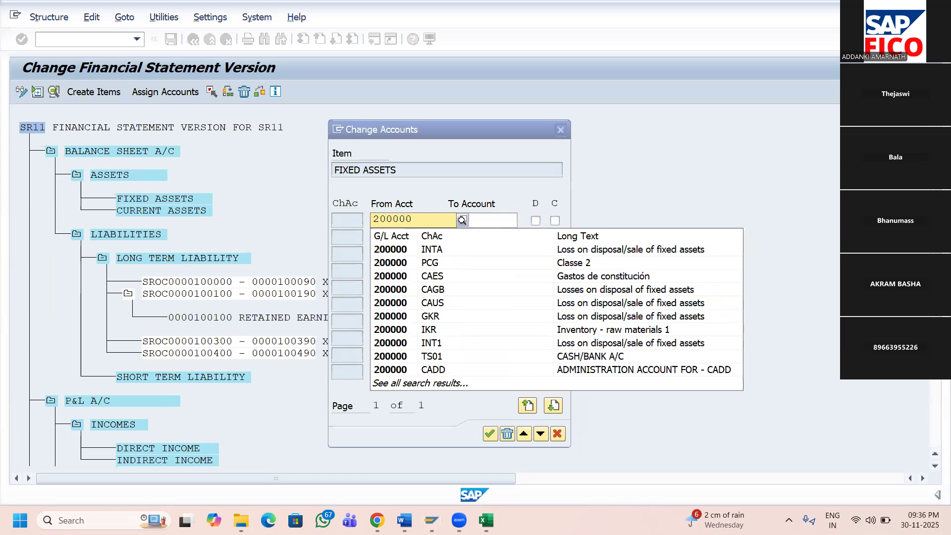
pyautogui.press('Tab')
# - Copy the fixed assets group's to account 200090 from Excel into the same SAP row
pyautogui.hotkey('alt', 'Tab')
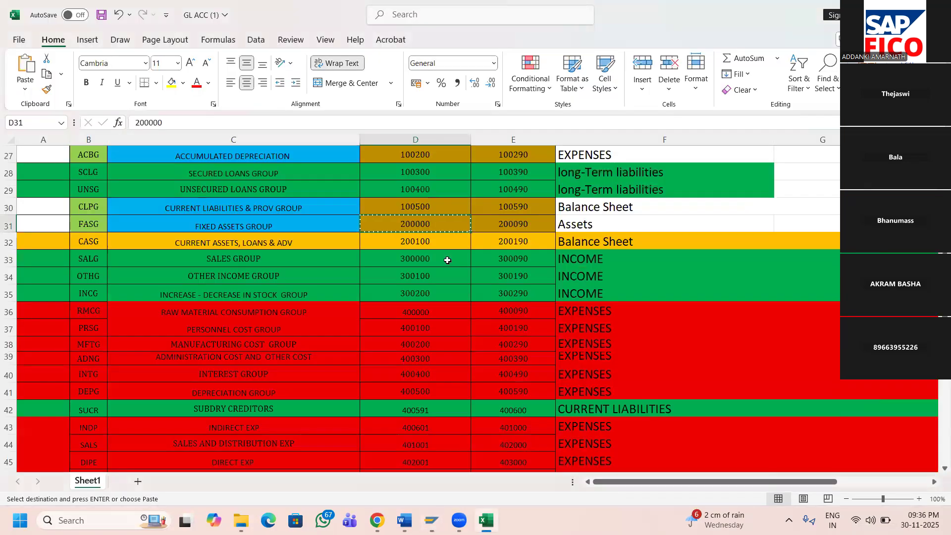
pyautogui.press('Right')
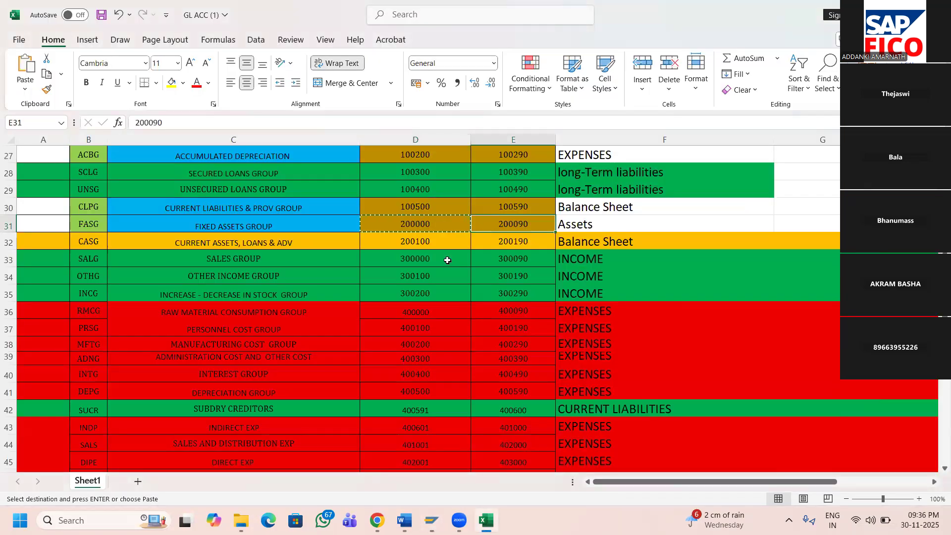
pyautogui.press('F2')
pyautogui.hotkey('shift', 'Home')
pyautogui.hotkey('ctrl', 'c')
pyautogui.hotkey('alt', 'Tab')
pyautogui.hotkey('ctrl', 'v')
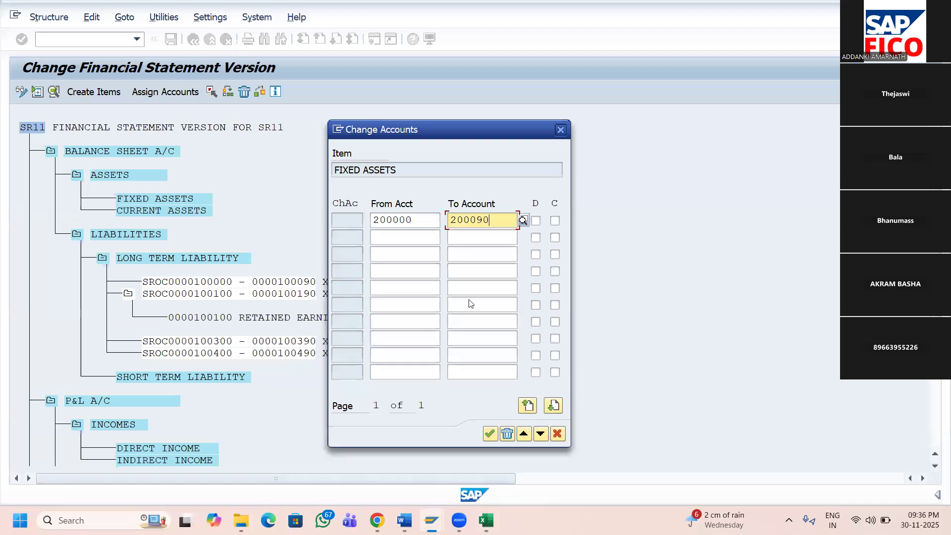
# - Mark both the D and C indicators for the range 200000–200090 and confirm the FIXED ASSETS assignment
pyautogui.click(536, 222)
pyautogui.click(556, 222)
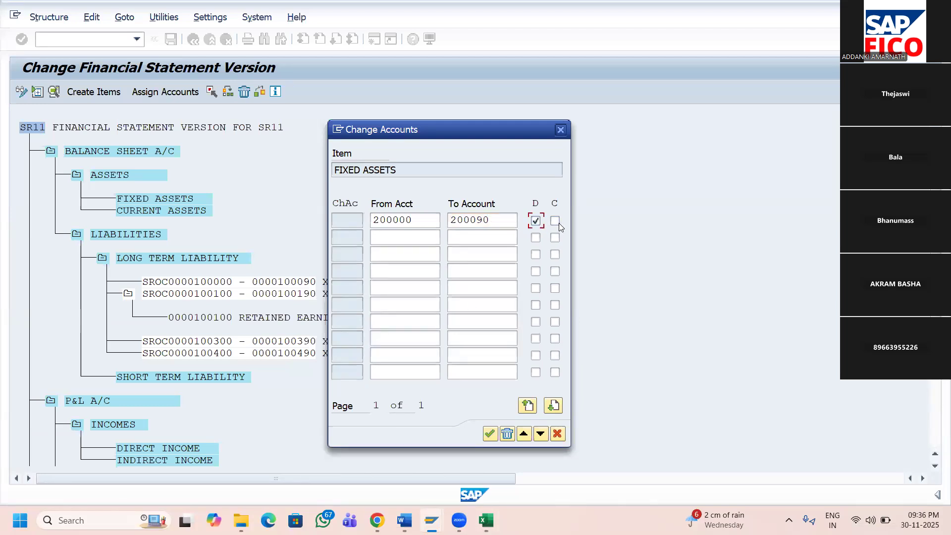
pyautogui.click(488, 433)
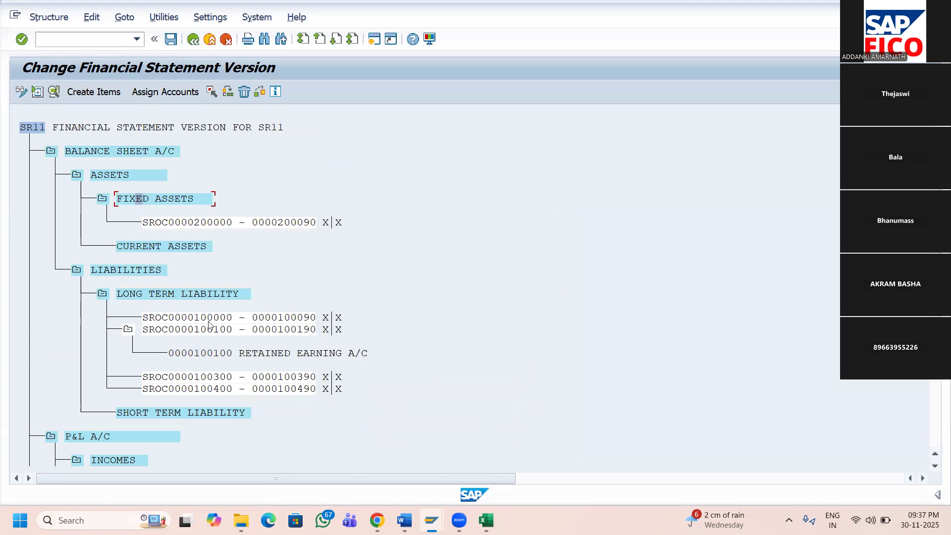
# - Open the account assignment for the CURRENT ASSETS item and copy the from account 200100 from Excel into the first row
pyautogui.click(177, 250)
pyautogui.click(158, 95)
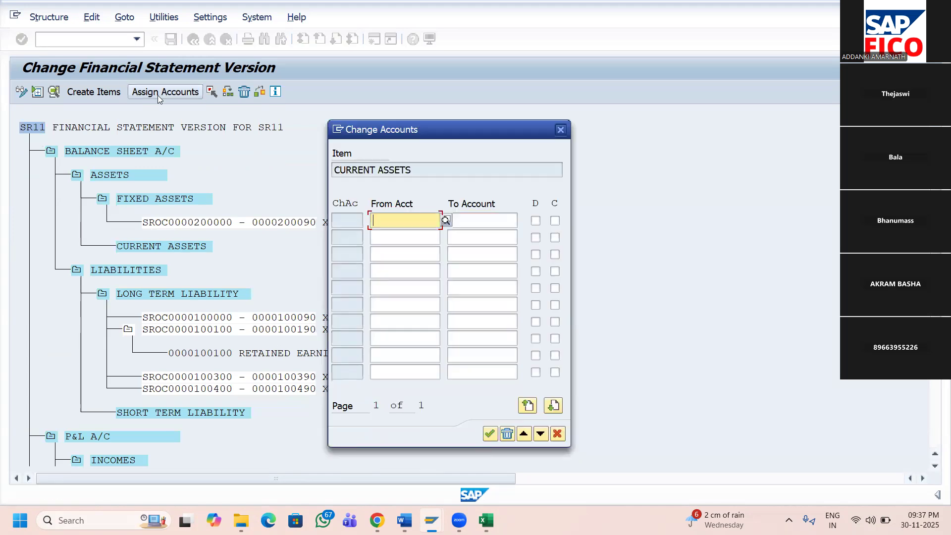
pyautogui.hotkey('alt', 'Tab')
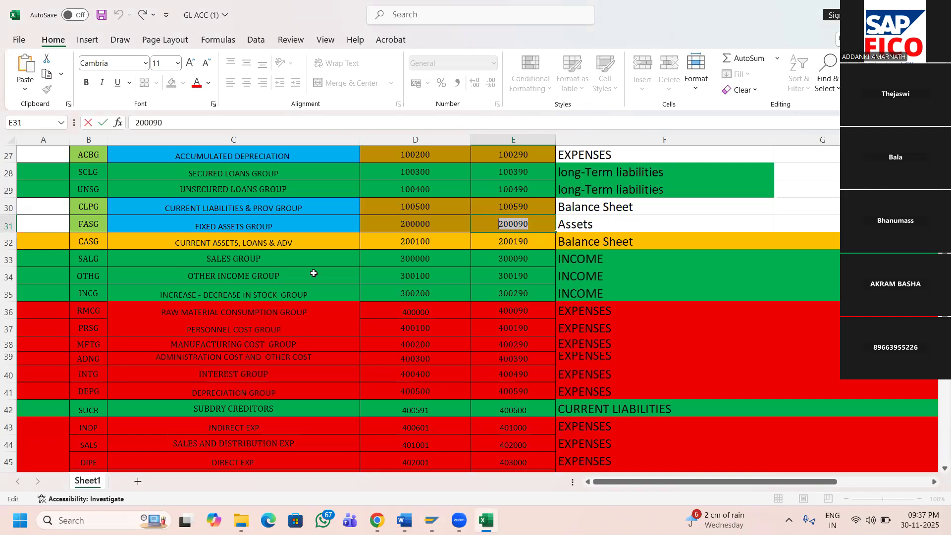
pyautogui.click(388, 243)
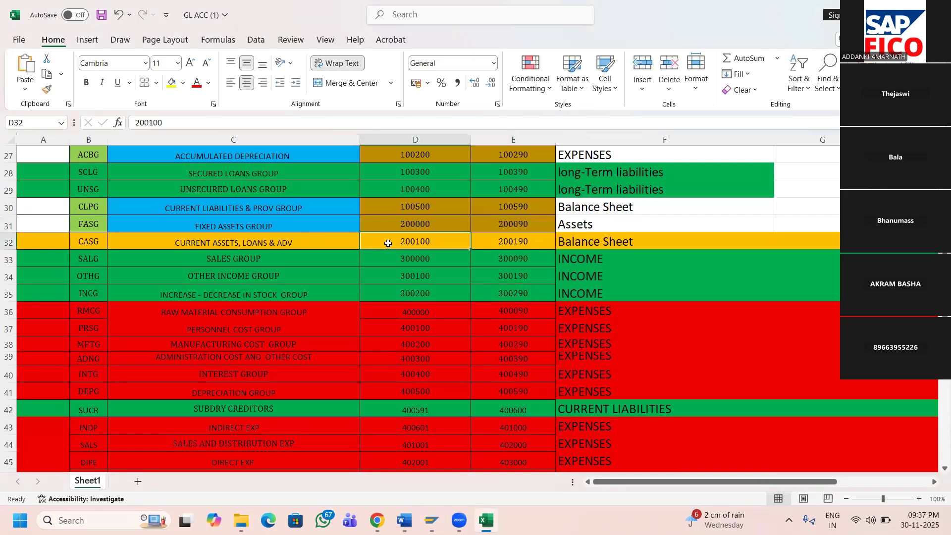
pyautogui.doubleClick(388, 243)
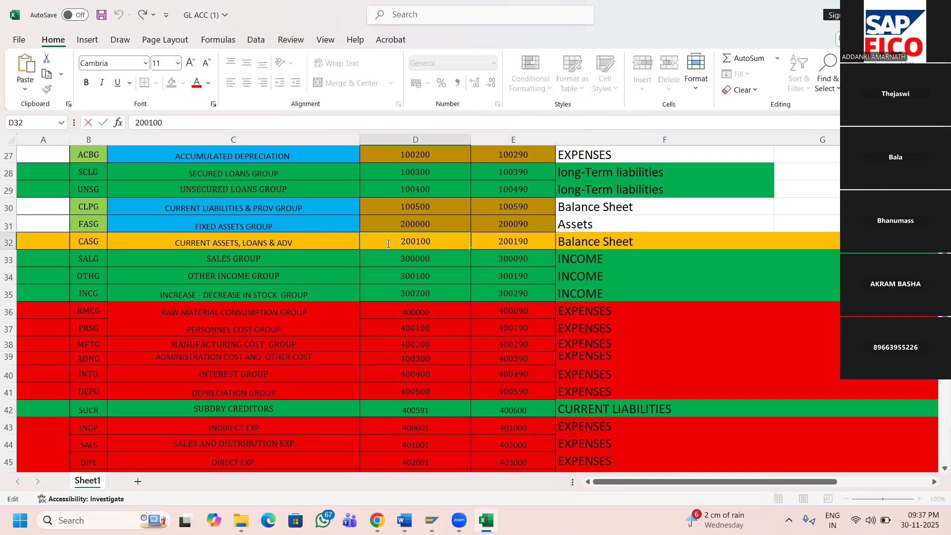
pyautogui.hotkey('ctrl', 'c')
pyautogui.hotkey('alt', 'Tab')
pyautogui.hotkey('ctrl', 'v')
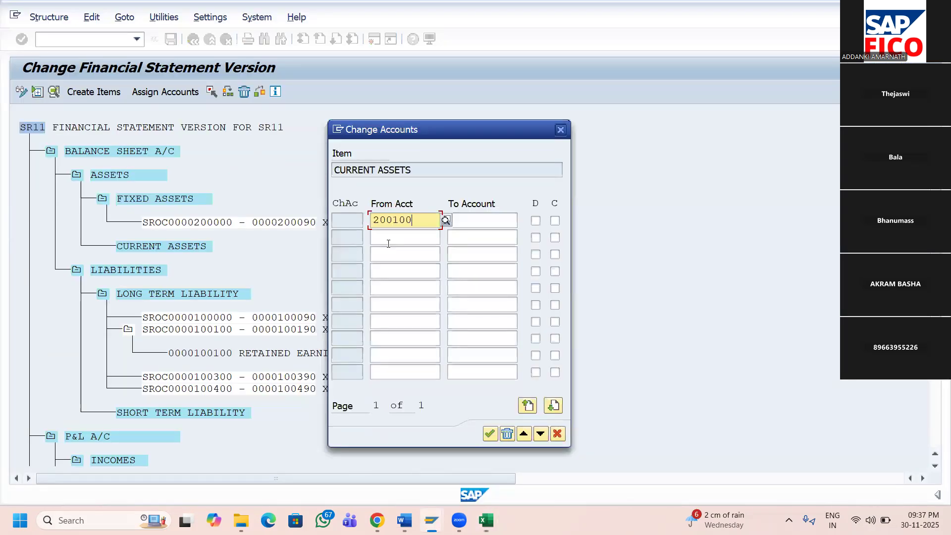
# - Copy the to account 200190 of the current assets, loans and advances group from Excel into the same SAP row
pyautogui.press('Tab')
pyautogui.hotkey('alt', 'Tab')
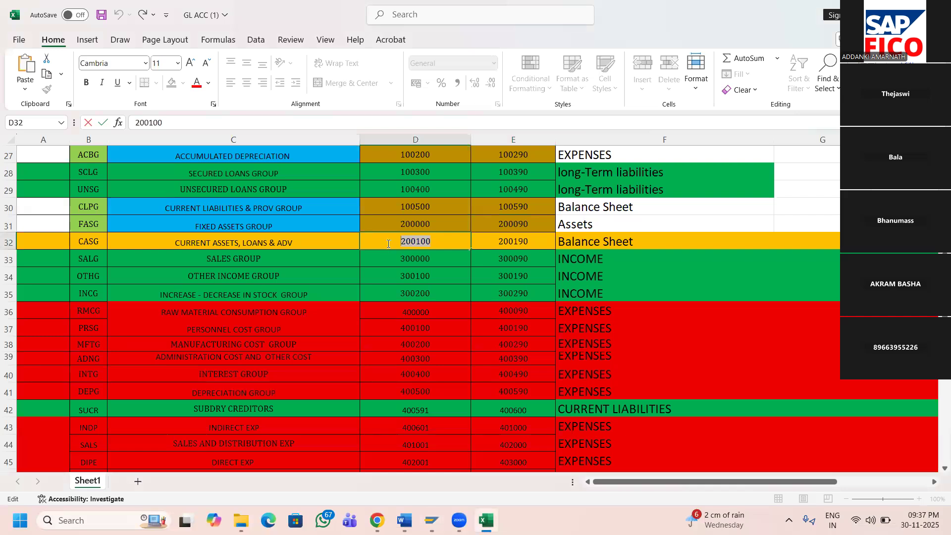
pyautogui.press('Tab')
pyautogui.press('F2')
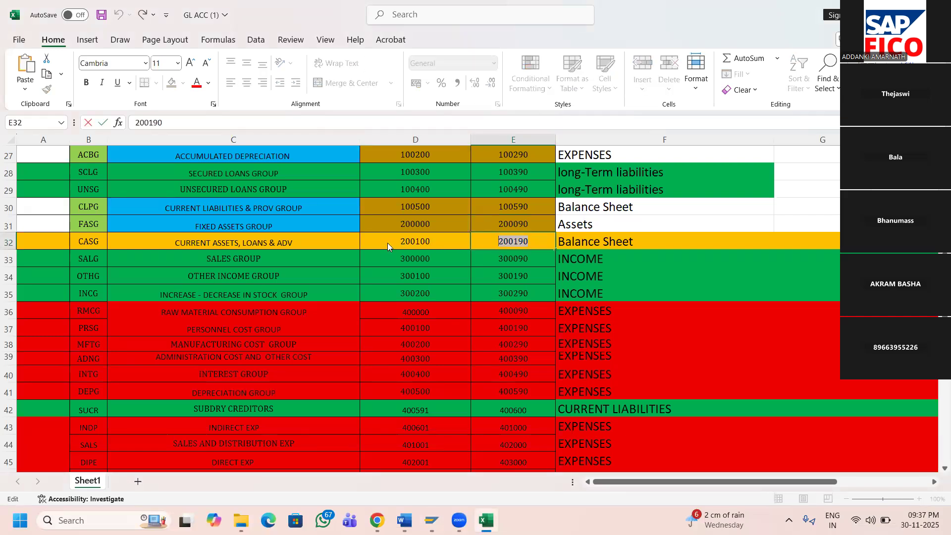
pyautogui.hotkey('alt', 'Tab')
pyautogui.press('Tab')
pyautogui.hotkey('ctrl', 'v')
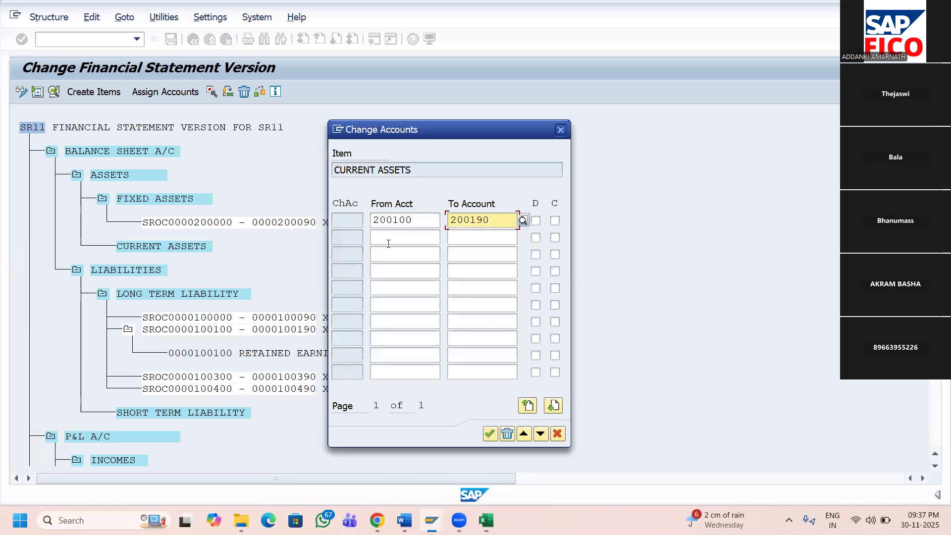
# - Confirm the CURRENT ASSETS range 200100–200190 with both D and C indicators marked, and expand it in the structure
pyautogui.click(536, 221)
pyautogui.click(555, 221)
pyautogui.click(489, 436)
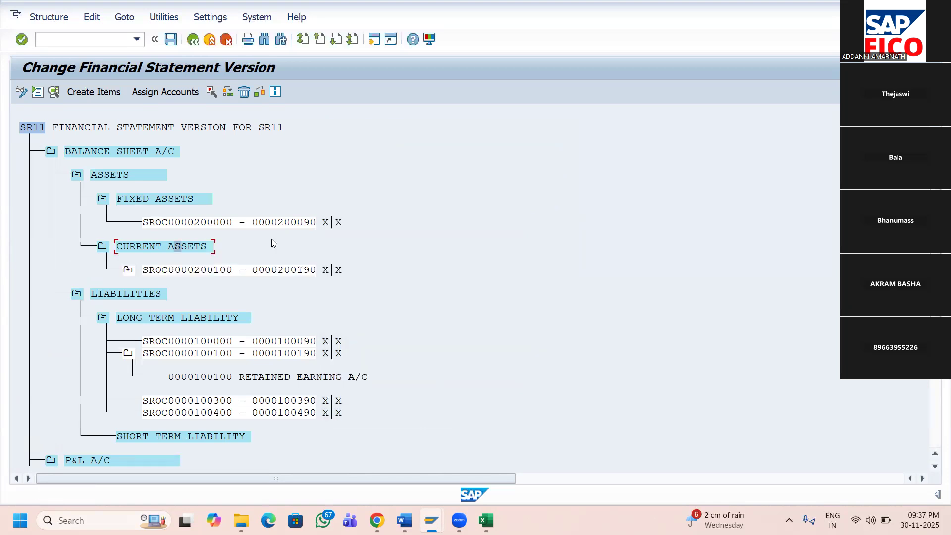
pyautogui.click(126, 271)
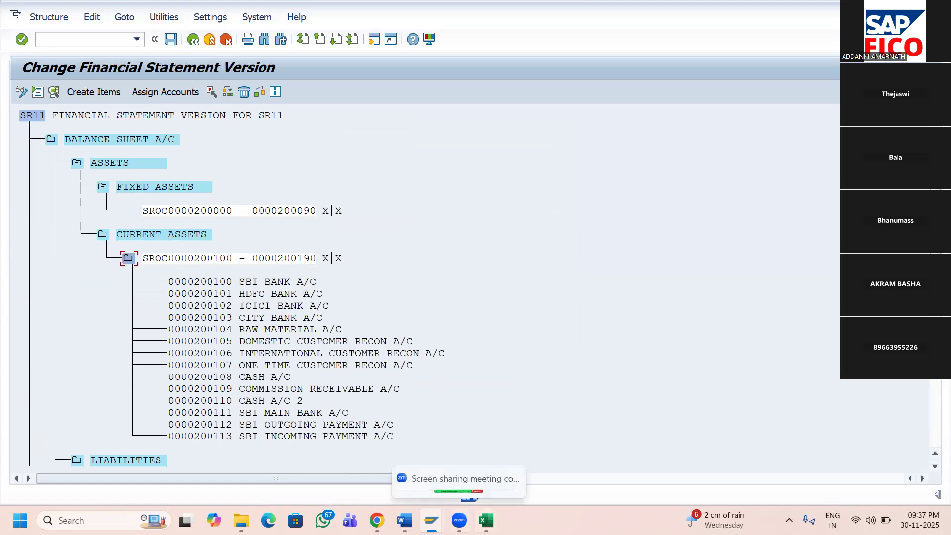
# - Switch to the Excel account list and examine the remaining account groups, their number ranges and their balance sheet or P&L classifications
pyautogui.moveTo(486, 520)
pyautogui.click(488, 417)
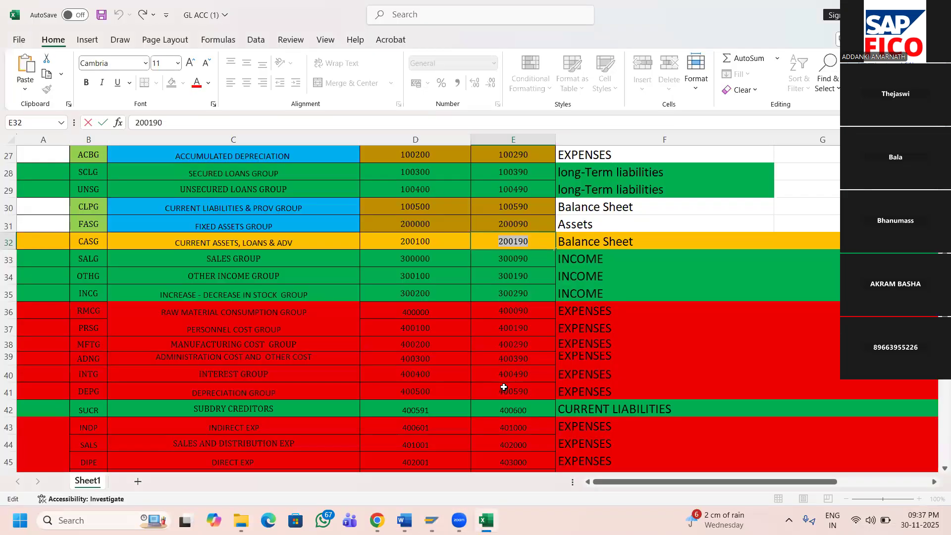
pyautogui.scroll(-2, 494, 344)
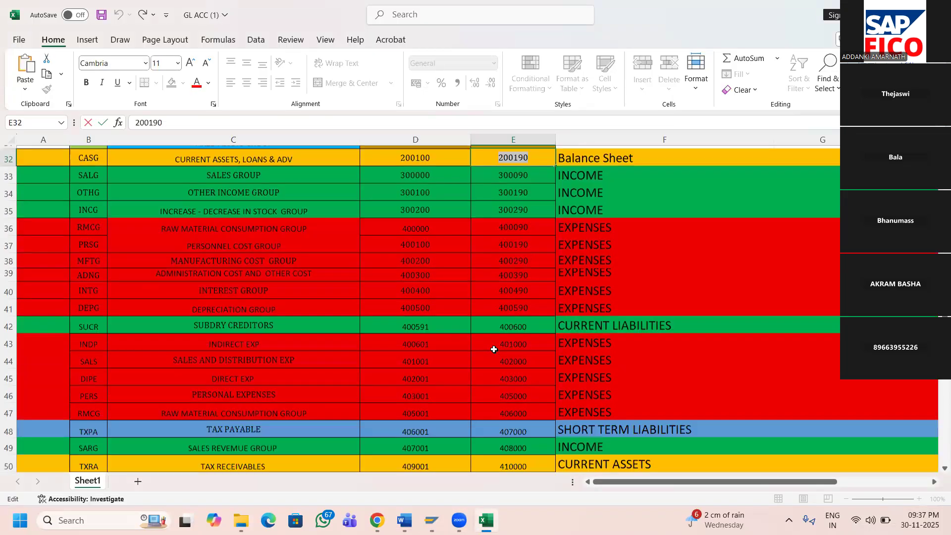
pyautogui.click(584, 310)
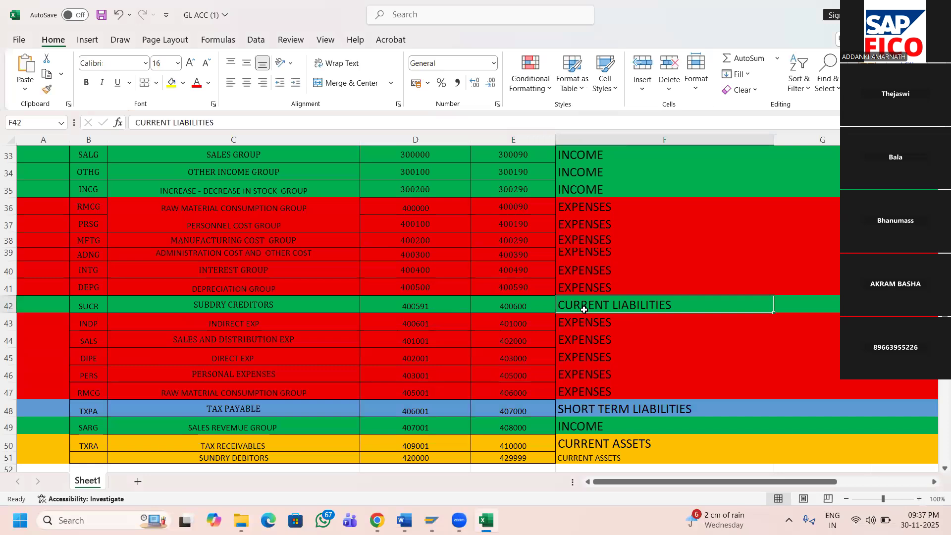
pyautogui.scroll(-1, 497, 402)
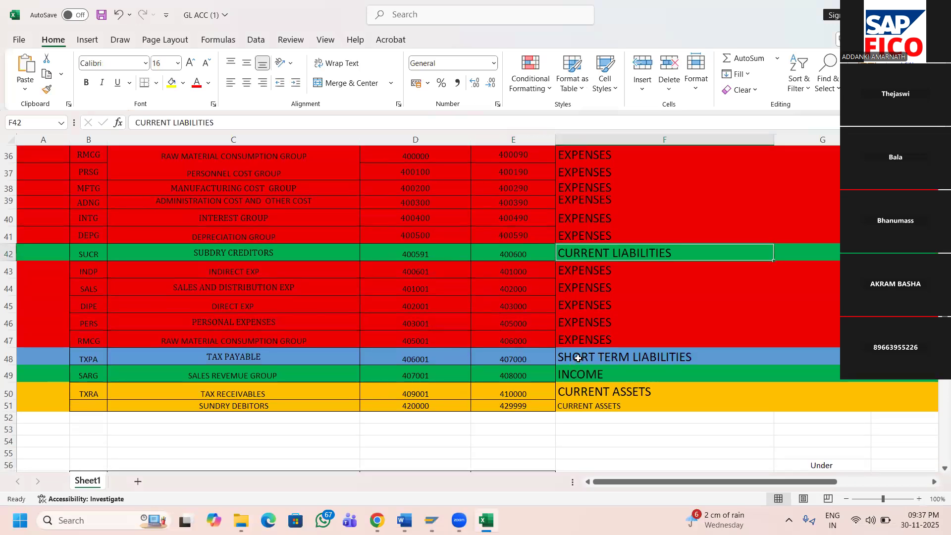
pyautogui.click(578, 358)
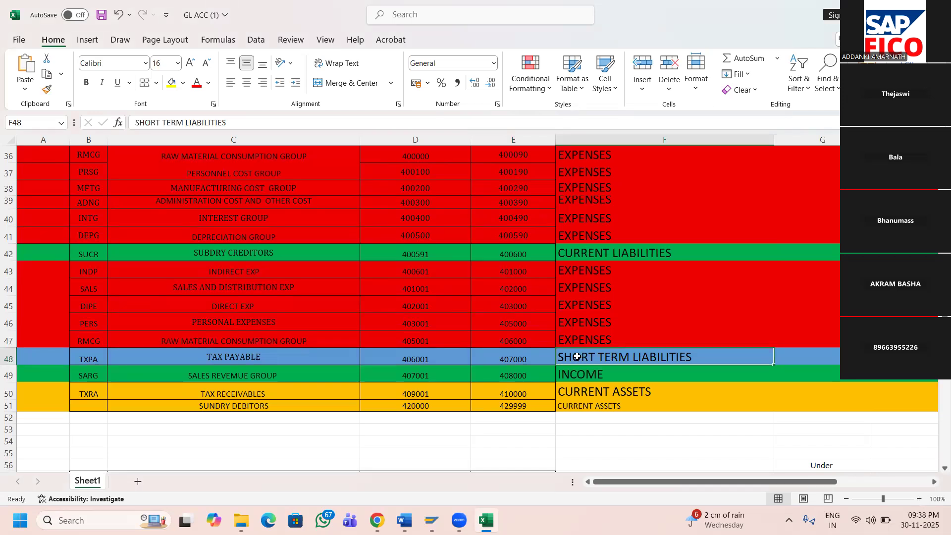
pyautogui.scroll(2, 575, 360)
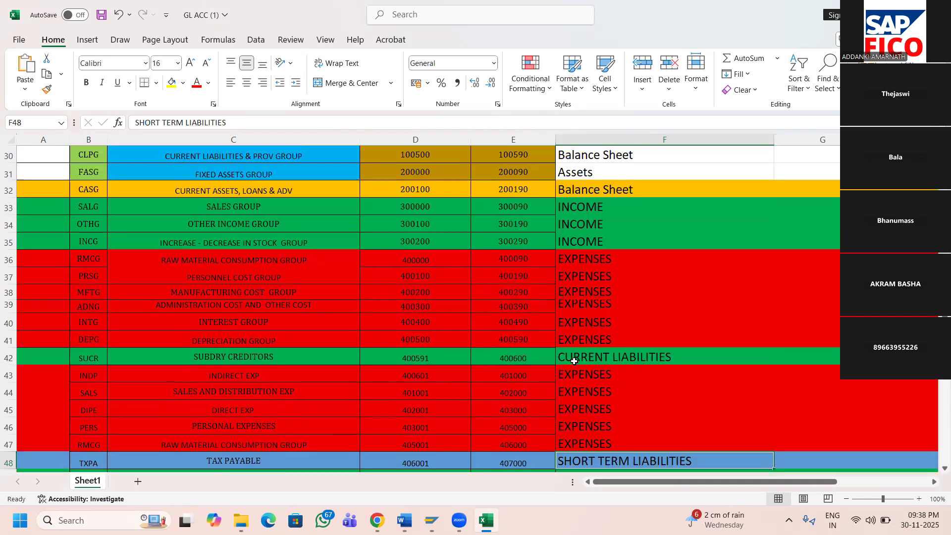
pyautogui.scroll(-1, 573, 361)
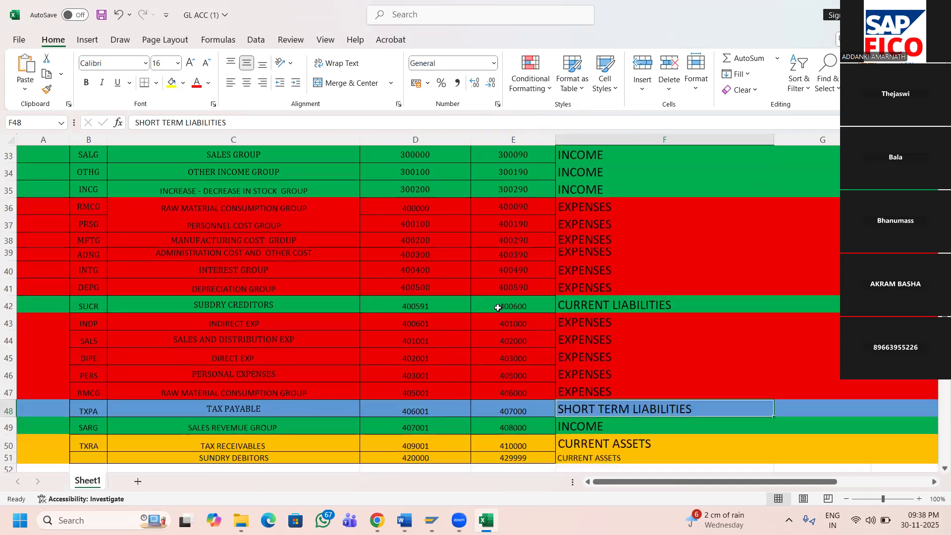
pyautogui.click(400, 305)
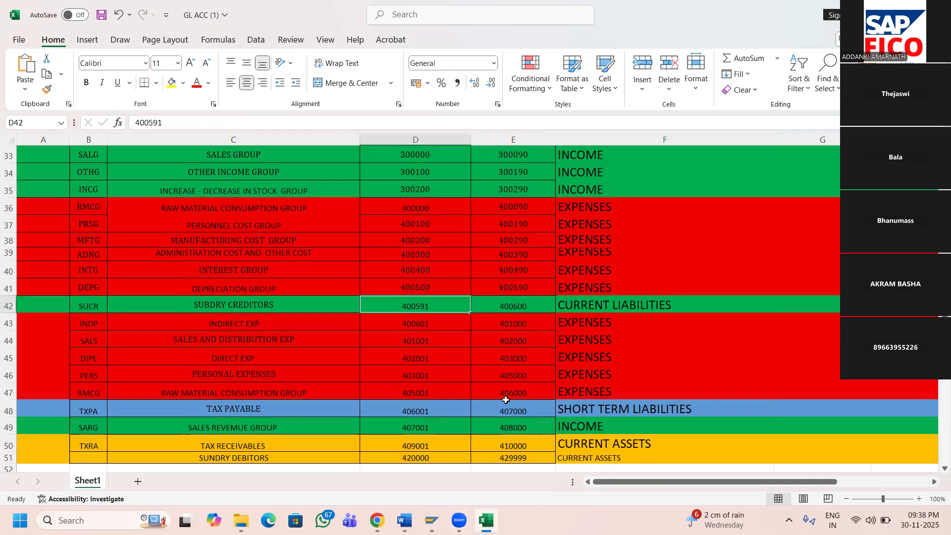
pyautogui.scroll(3, 504, 397)
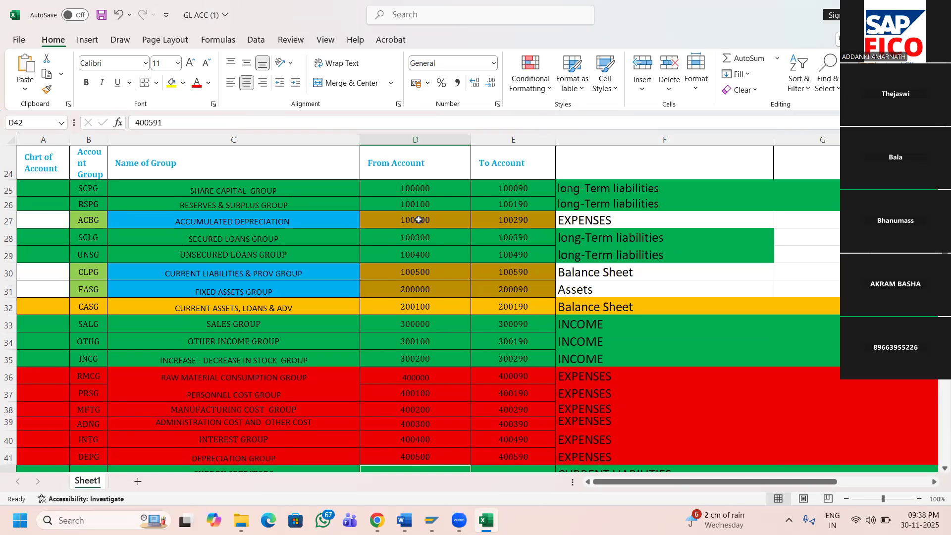
# - Add filters to the header row of the account groups and filter the classification column to EXPENSES only
pyautogui.click(9, 163)
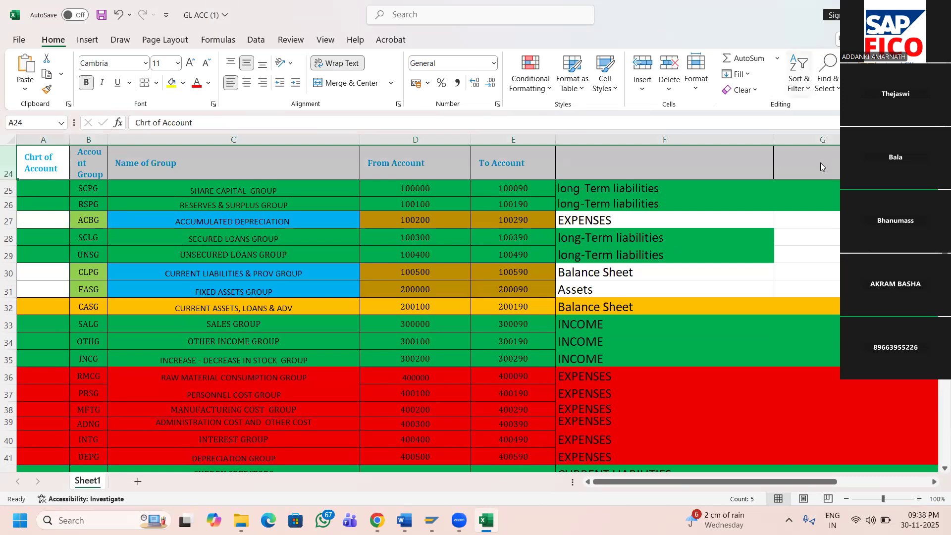
pyautogui.hotkey('ctrl', 'shift', 'l')
pyautogui.click(768, 174)
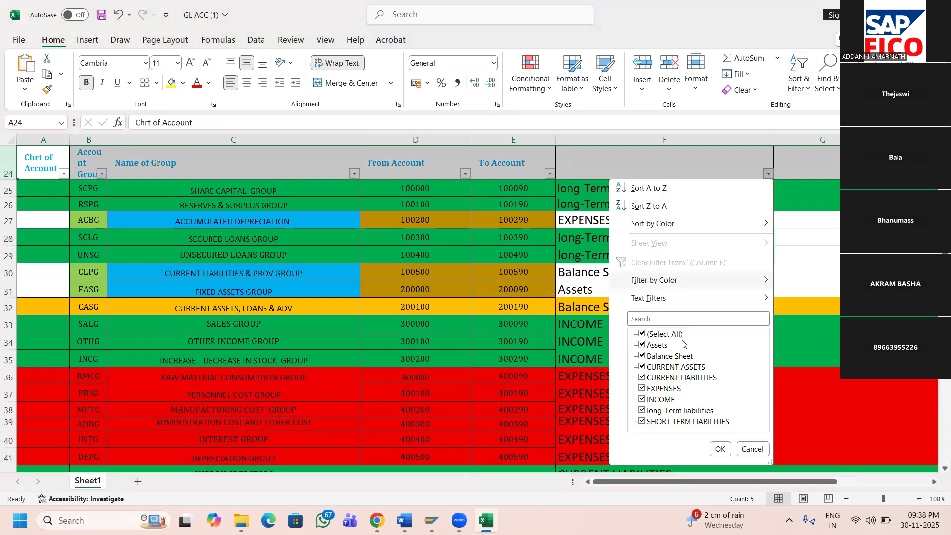
pyautogui.click(675, 338)
pyautogui.click(662, 389)
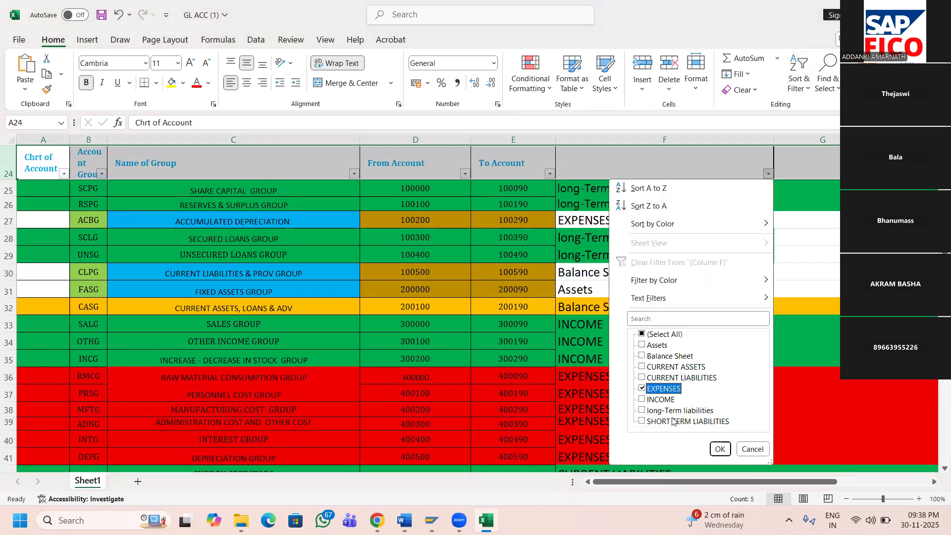
pyautogui.click(719, 449)
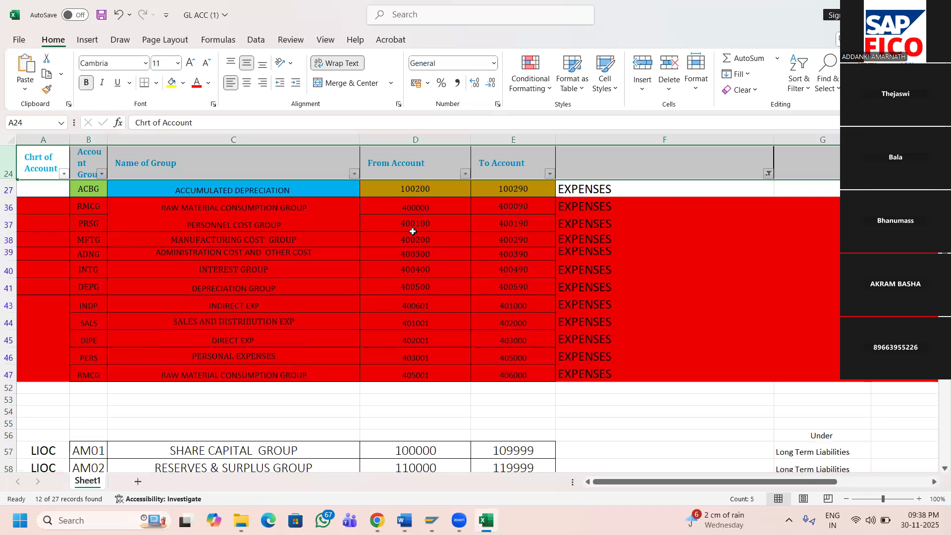
pyautogui.click(428, 189)
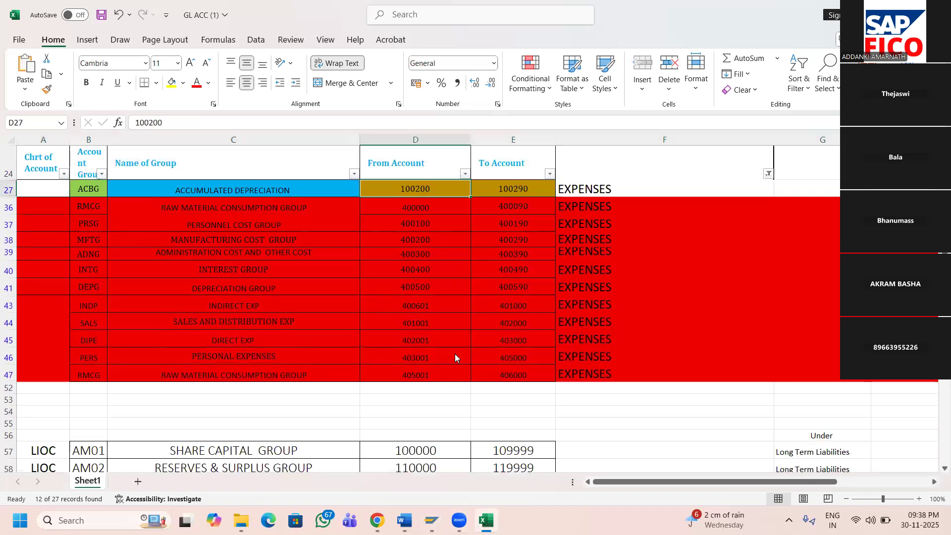
# - Switch to SAP, collapse the 200100–200190 range and open the account assignment for the DIRECT EXPENSES item
pyautogui.moveTo(431, 520)
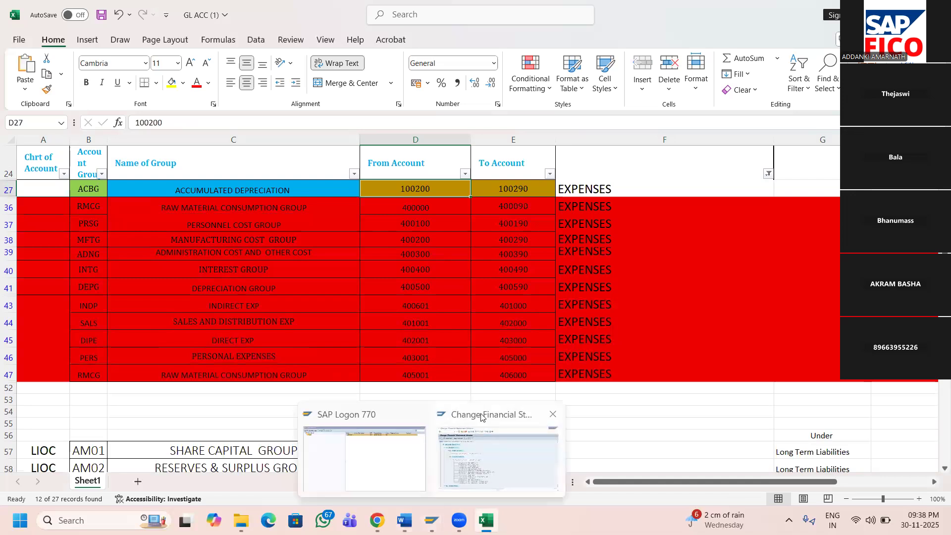
pyautogui.click(483, 416)
pyautogui.scroll(-5, 267, 351)
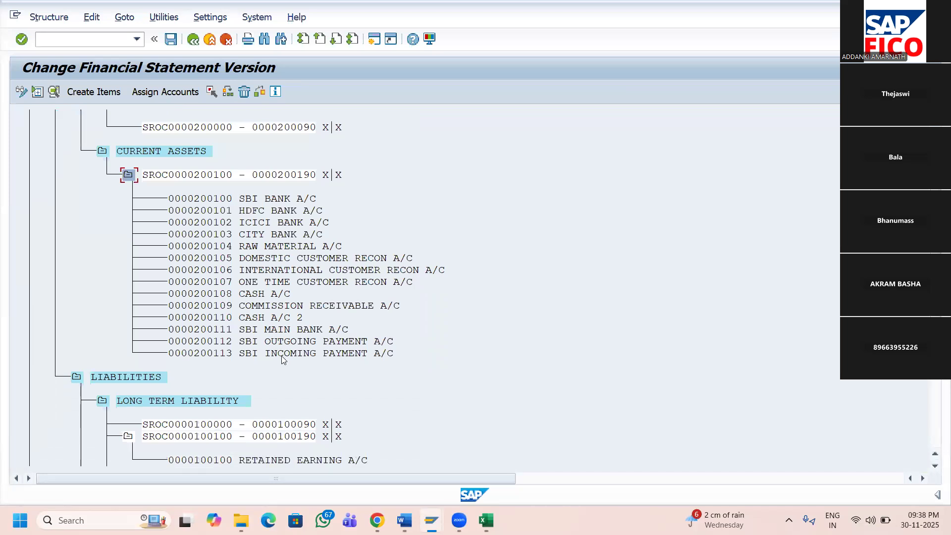
pyautogui.scroll(-3, 282, 359)
pyautogui.click(137, 142)
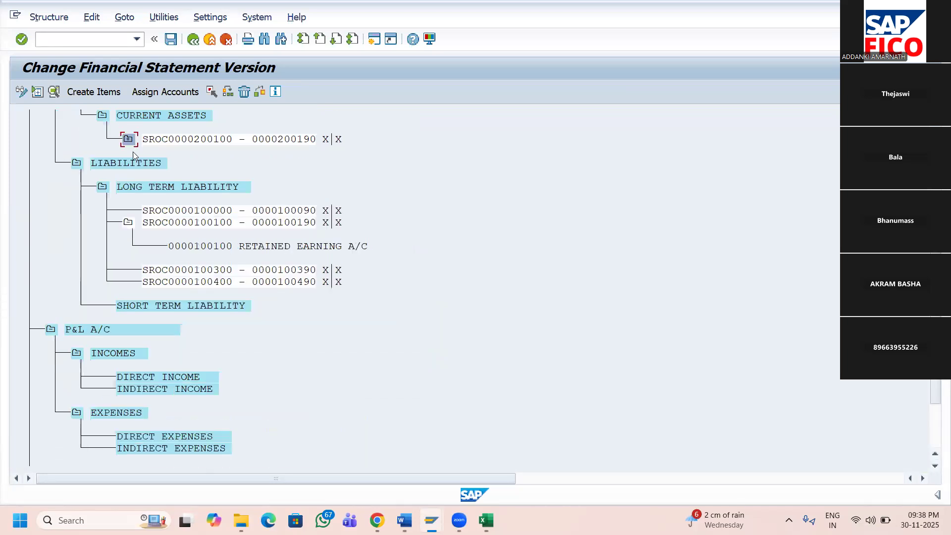
pyautogui.scroll(-3, 195, 297)
pyautogui.scroll(-4, 197, 325)
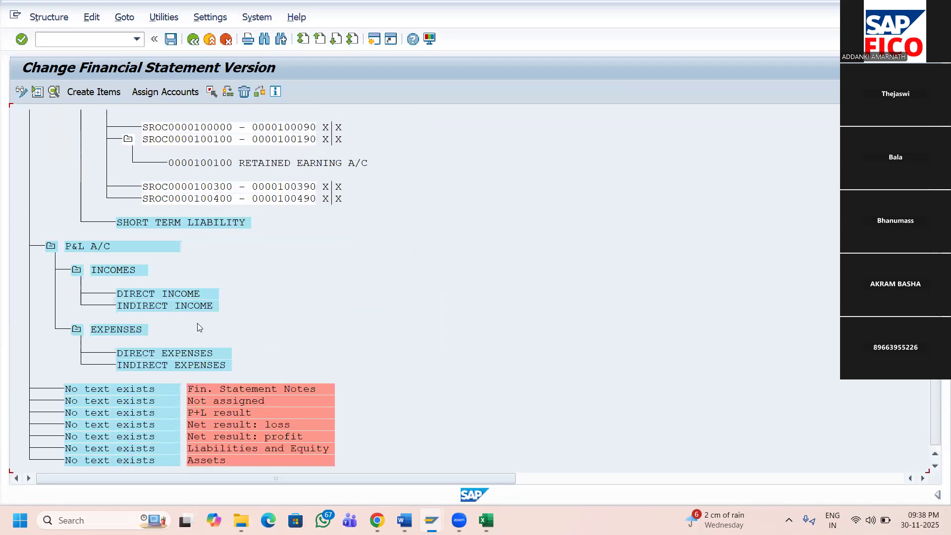
pyautogui.click(135, 354)
pyautogui.click(171, 94)
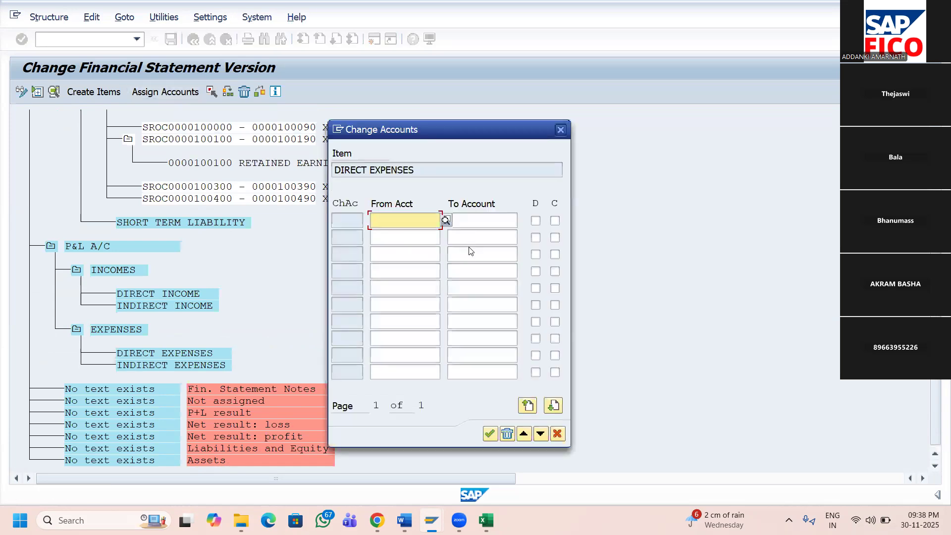
# - In Excel, change the classification of the INDIRECT EXP group to IND EXPENSES and reapply the EXPENSES filter to exclude it
pyautogui.hotkey('alt', 'Tab')
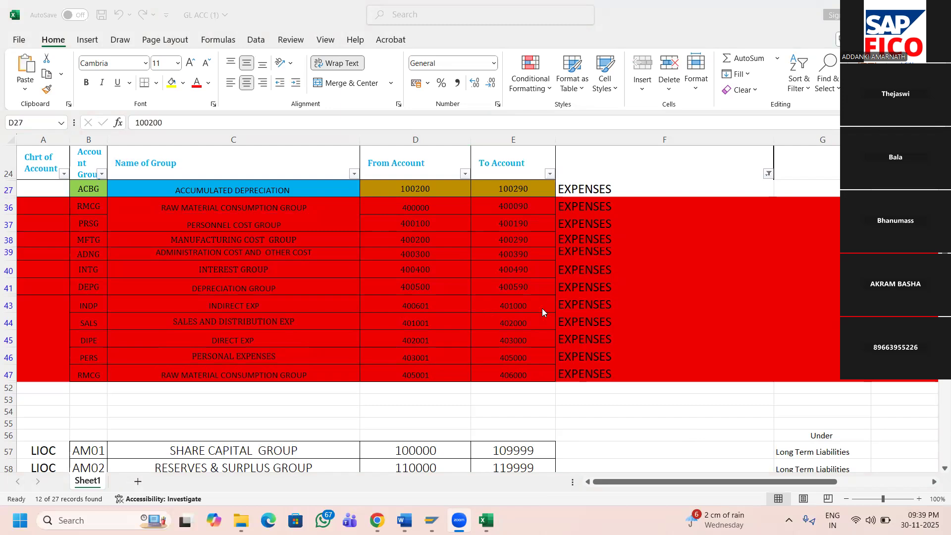
pyautogui.click(582, 307)
pyautogui.click(582, 306)
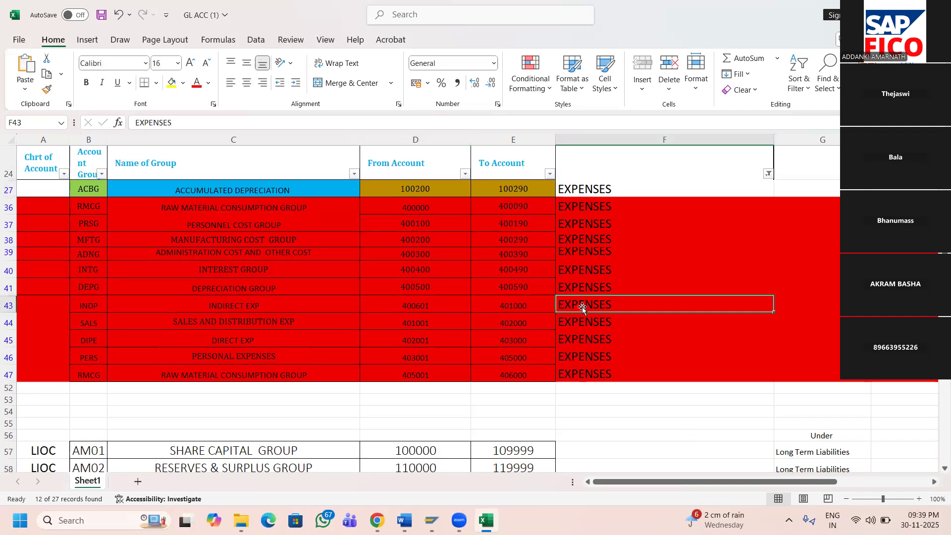
pyautogui.press('F2')
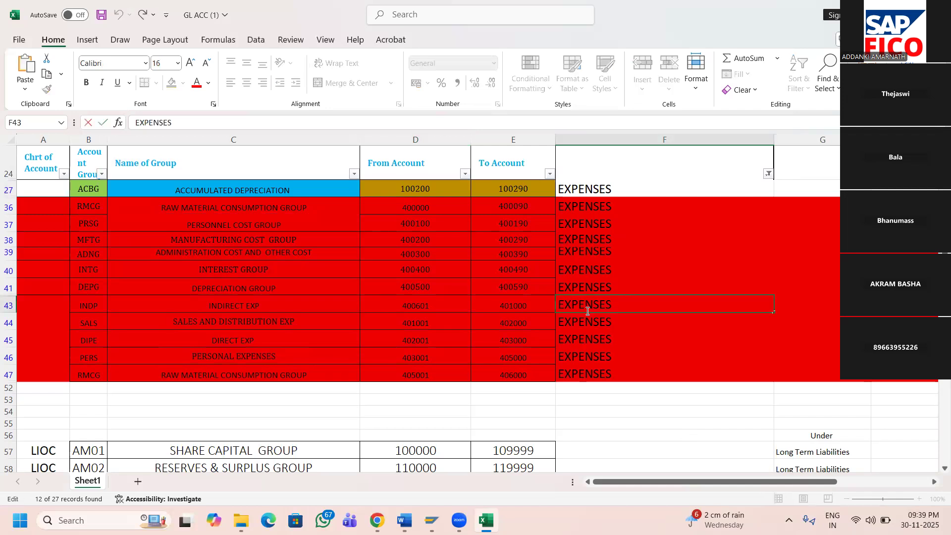
pyautogui.write('IND')
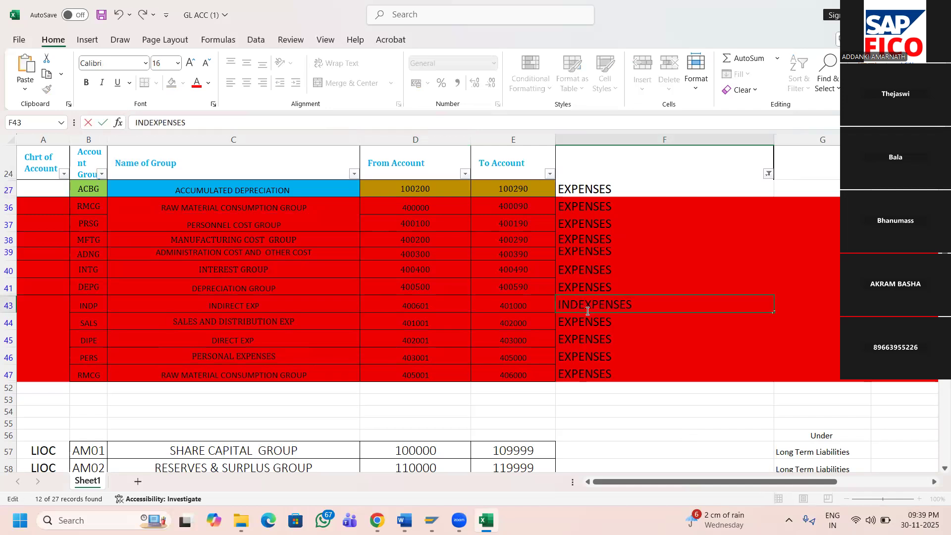
pyautogui.click(535, 309)
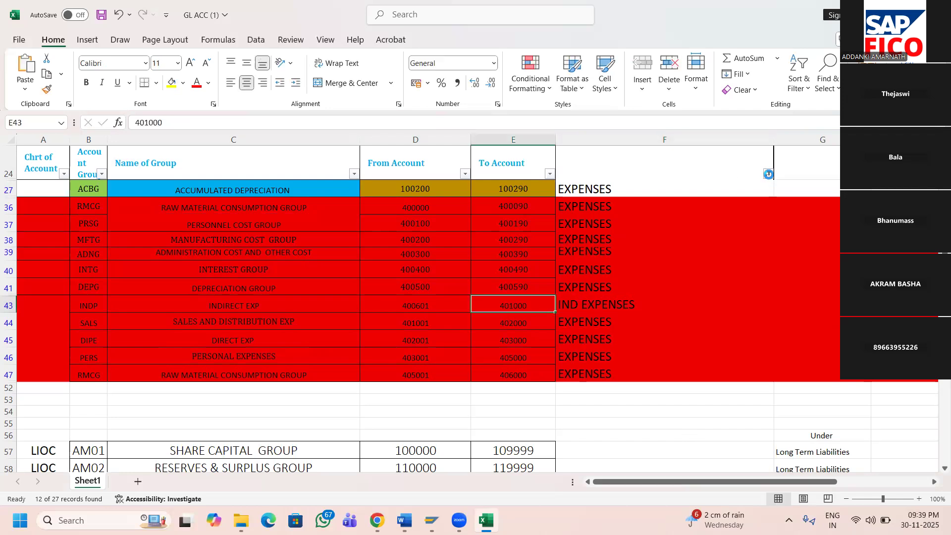
pyautogui.click(768, 174)
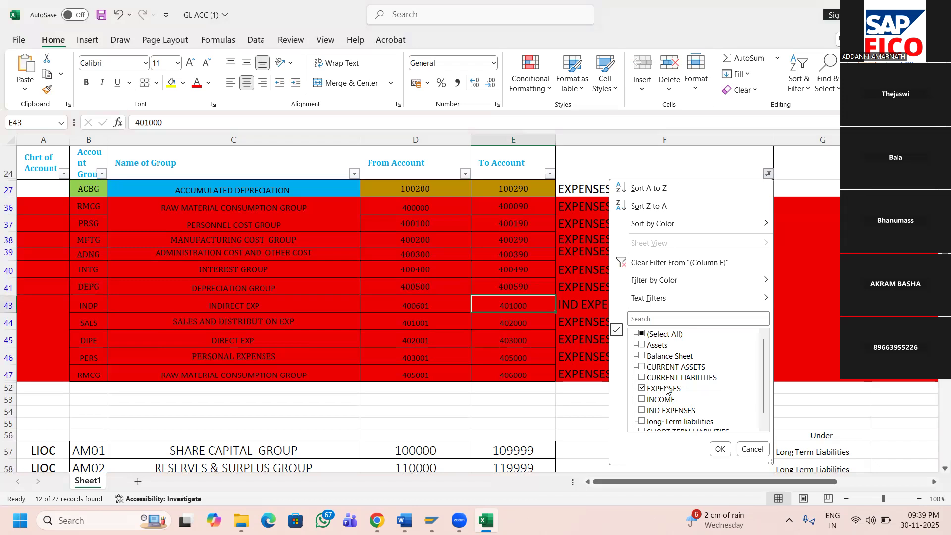
pyautogui.click(721, 449)
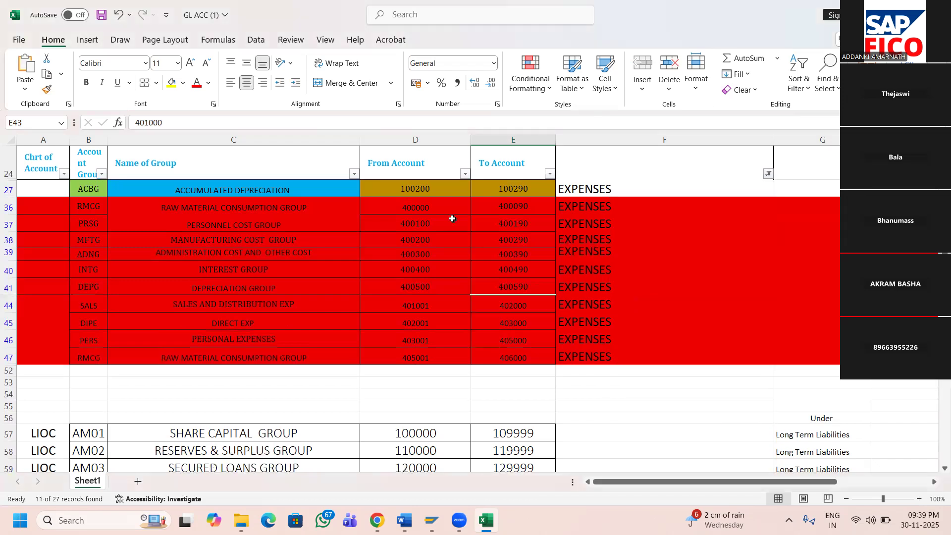
# - Copy the filtered expense from accounts 100200 through 405001 from Excel into the From Acct column of the SAP DIRECT EXPENSES assignment
pyautogui.click(440, 191)
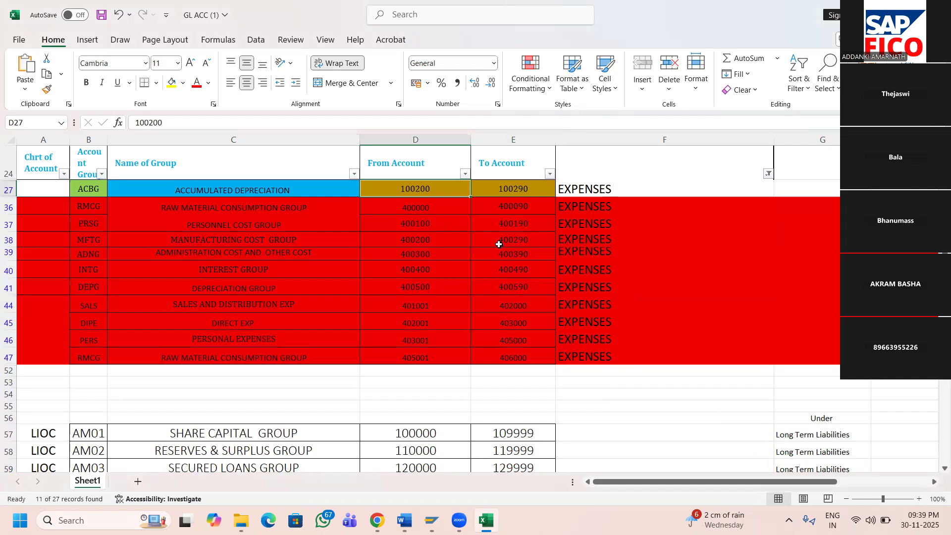
pyautogui.hotkey('shift', 'Down')
pyautogui.hotkey('shift', 'Down')
pyautogui.hotkey('shift', 'Down')
pyautogui.hotkey('shift', 'Down')
pyautogui.hotkey('shift', 'Down')
pyautogui.hotkey('shift', 'Down')
pyautogui.hotkey('shift', 'Down')
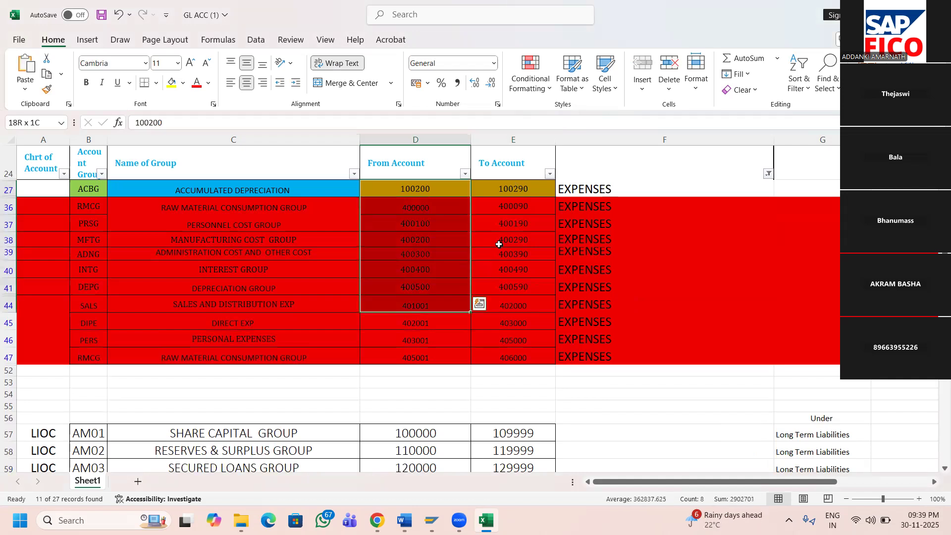
pyautogui.hotkey('shift', 'Down')
pyautogui.hotkey('shift', 'Down')
pyautogui.hotkey('shift', 'Down')
pyautogui.hotkey('ctrl', 'c')
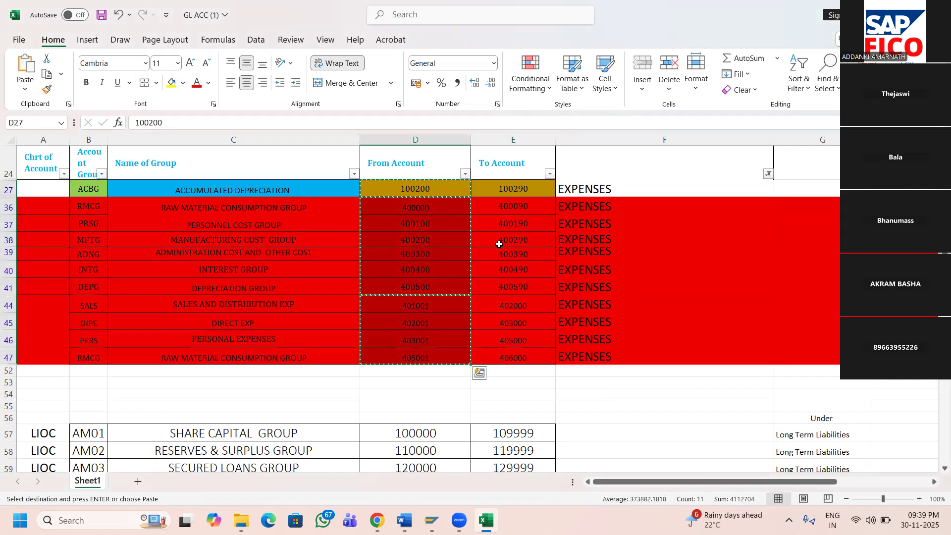
pyautogui.hotkey('alt', 'Tab')
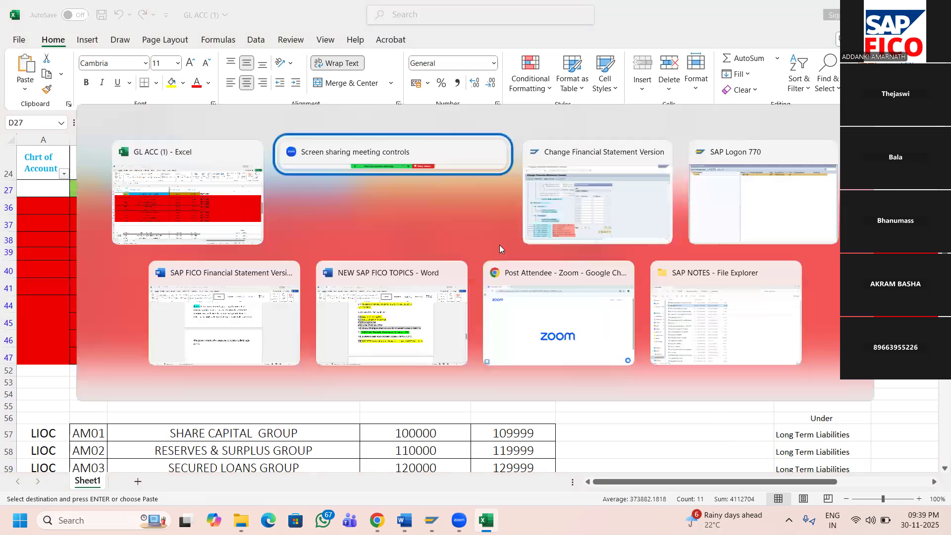
pyautogui.hotkey('alt', 'Tab')
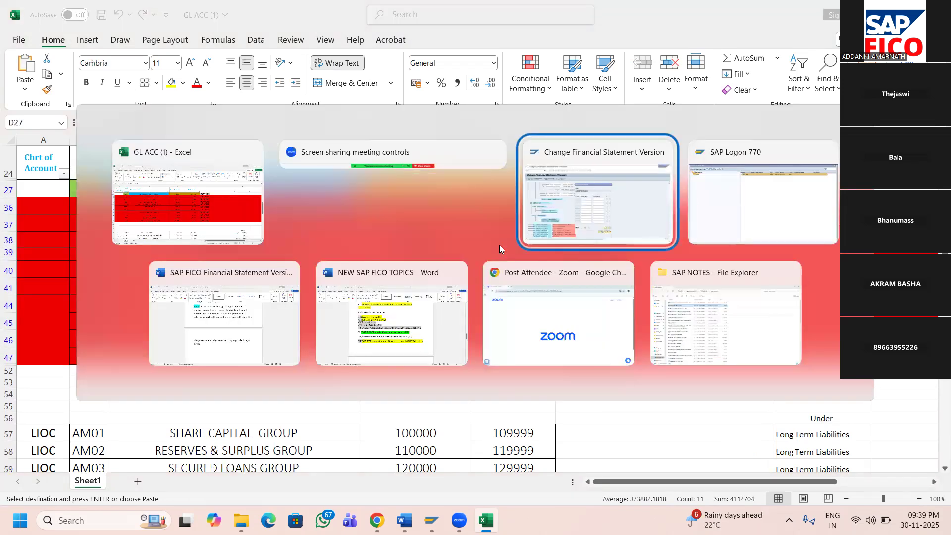
pyautogui.hotkey('ctrl', 'v')
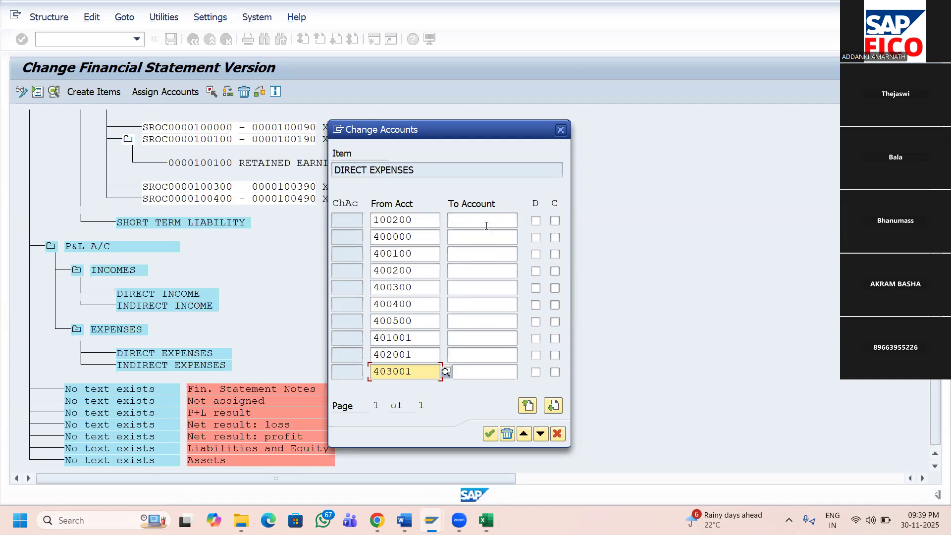
# - Copy the filtered expense to accounts 100290 through 406000 from Excel into the To Account column of the SAP DIRECT EXPENSES assignment
pyautogui.click(486, 225)
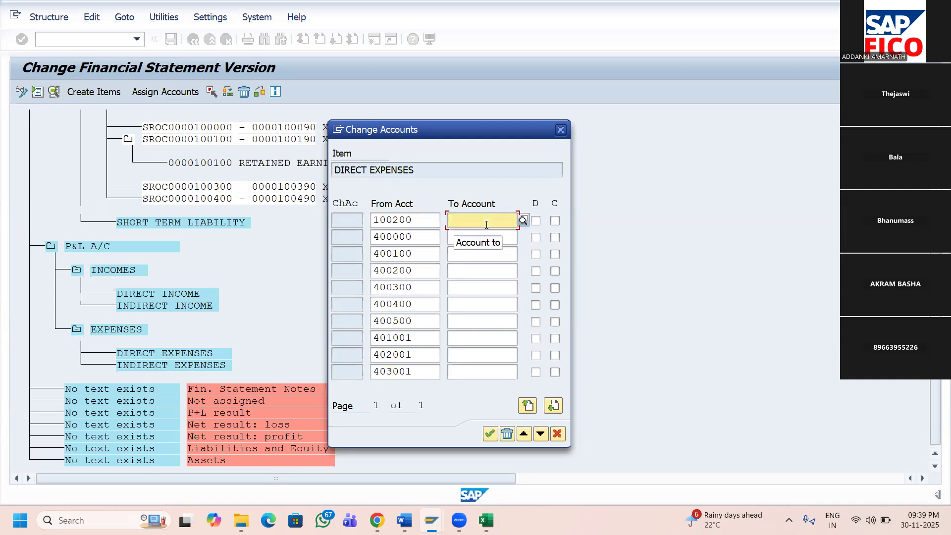
pyautogui.hotkey('alt', 'Tab')
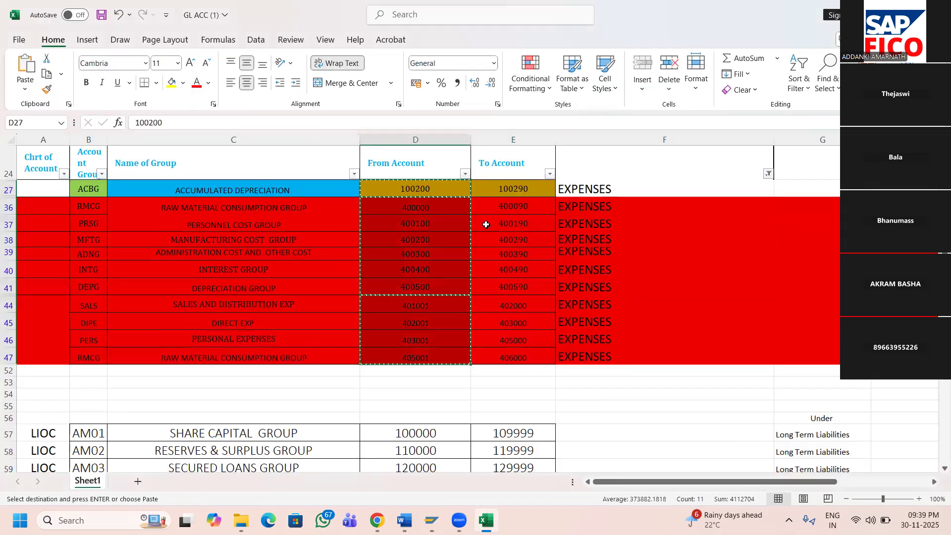
pyautogui.press('Right')
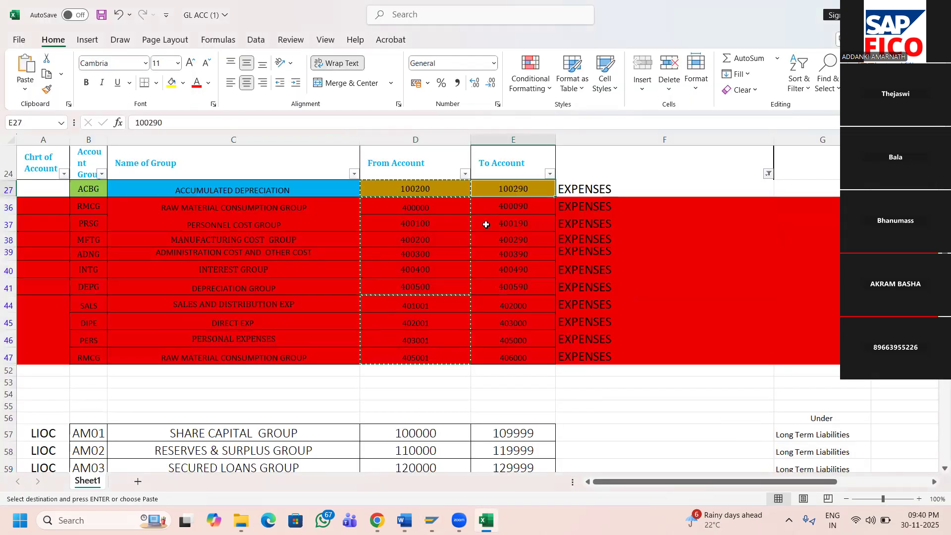
pyautogui.hotkey('shift', 'Down')
pyautogui.hotkey('shift', 'Down')
pyautogui.hotkey('shift', 'Down')
pyautogui.hotkey('shift', 'Down')
pyautogui.hotkey('shift', 'Down')
pyautogui.hotkey('shift', 'Down')
pyautogui.hotkey('shift', 'Down')
pyautogui.hotkey('shift', 'Down')
pyautogui.hotkey('shift', 'Down')
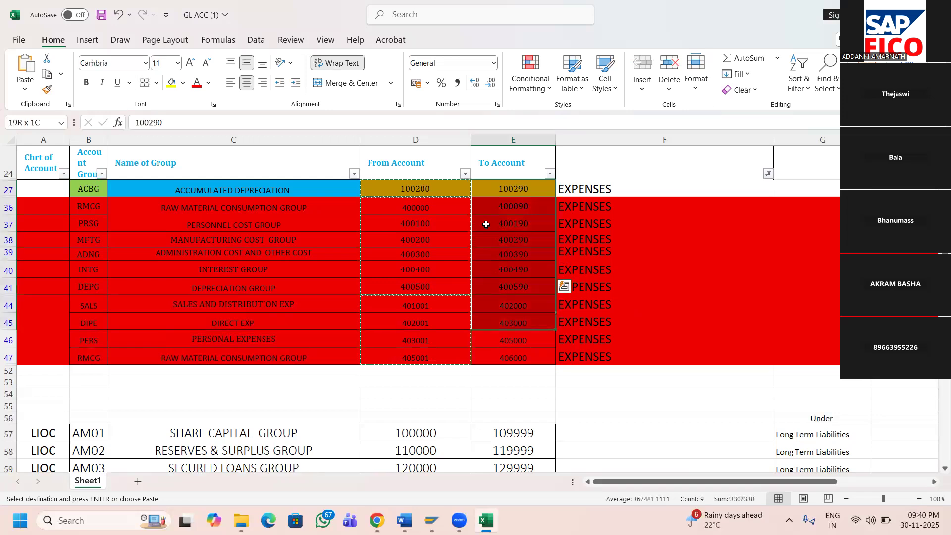
pyautogui.hotkey('shift', 'Down')
pyautogui.hotkey('ctrl', 'c')
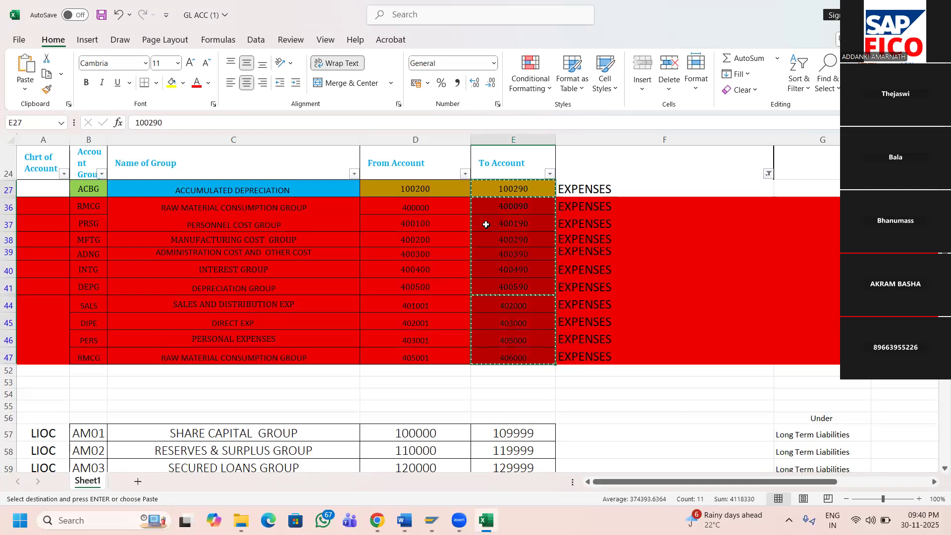
pyautogui.hotkey('alt', 'Tab')
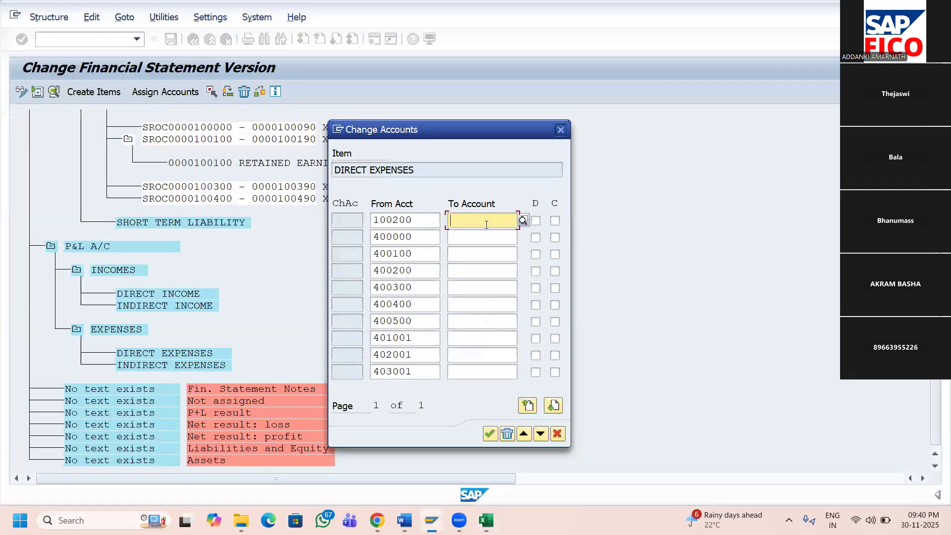
pyautogui.hotkey('ctrl', 'v')
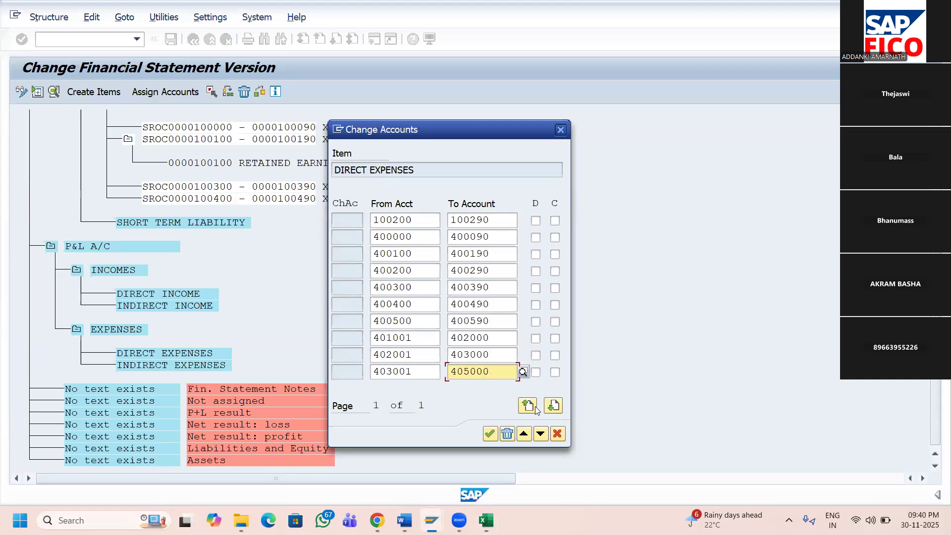
# - Mark debit and credit for all ten account ranges of DIRECT EXPENSES and confirm the assignment
pyautogui.click(535, 223)
pyautogui.click(555, 221)
pyautogui.click(535, 237)
pyautogui.click(554, 239)
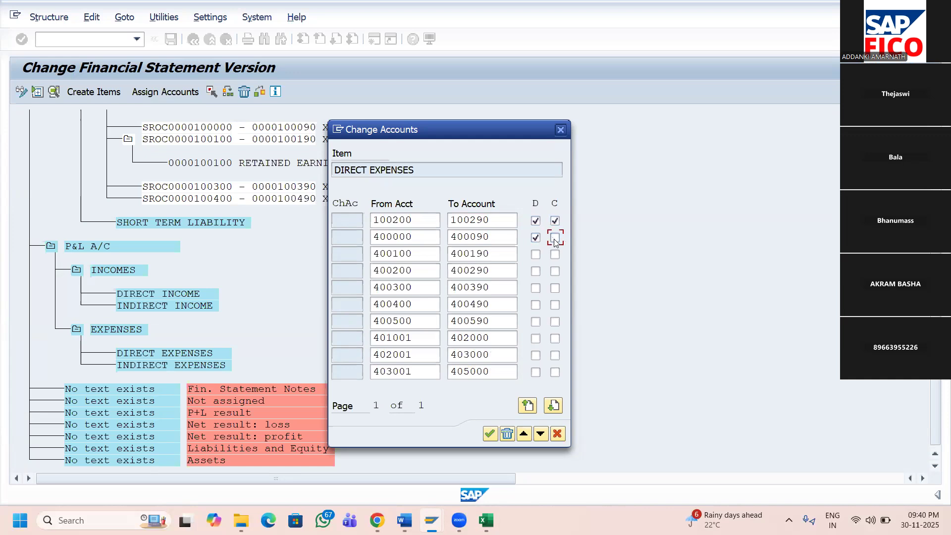
pyautogui.click(554, 255)
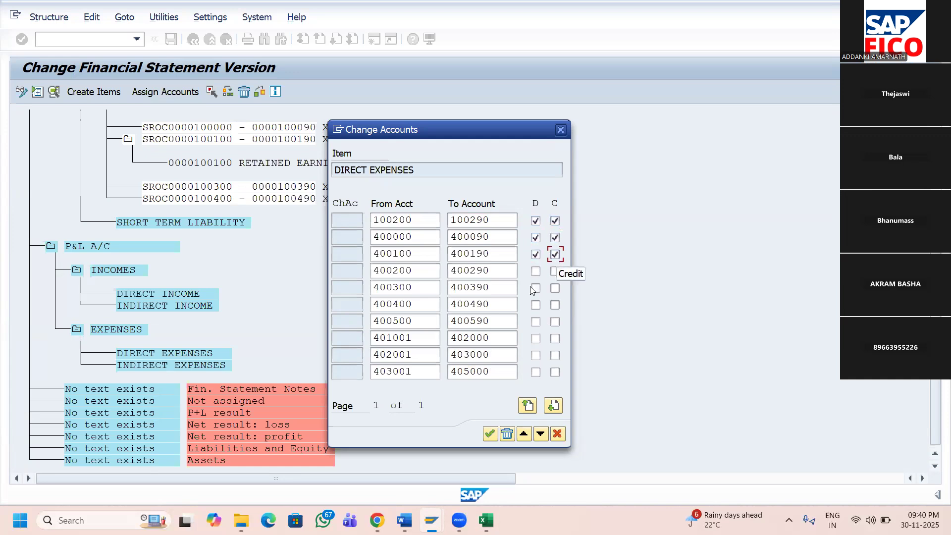
pyautogui.click(536, 272)
pyautogui.click(554, 272)
pyautogui.click(554, 273)
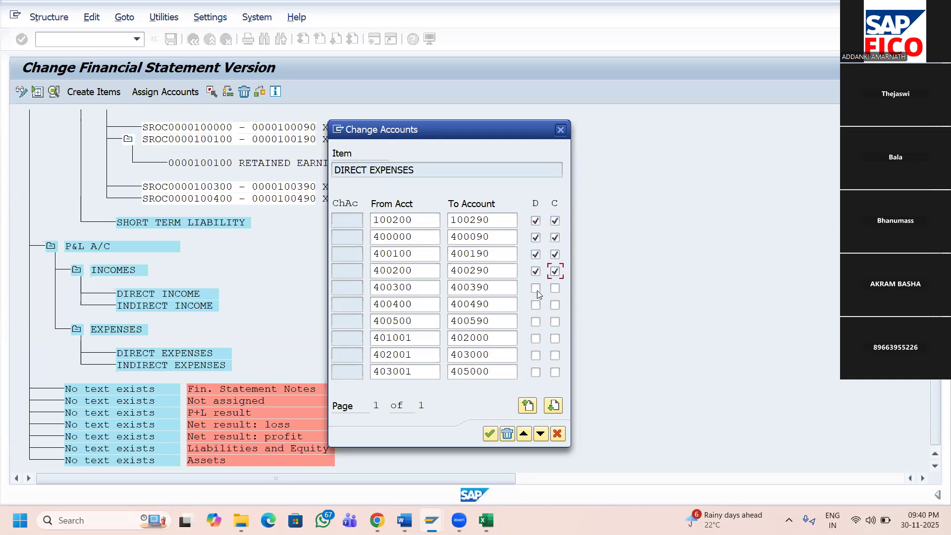
pyautogui.click(555, 290)
pyautogui.click(555, 305)
pyautogui.click(554, 374)
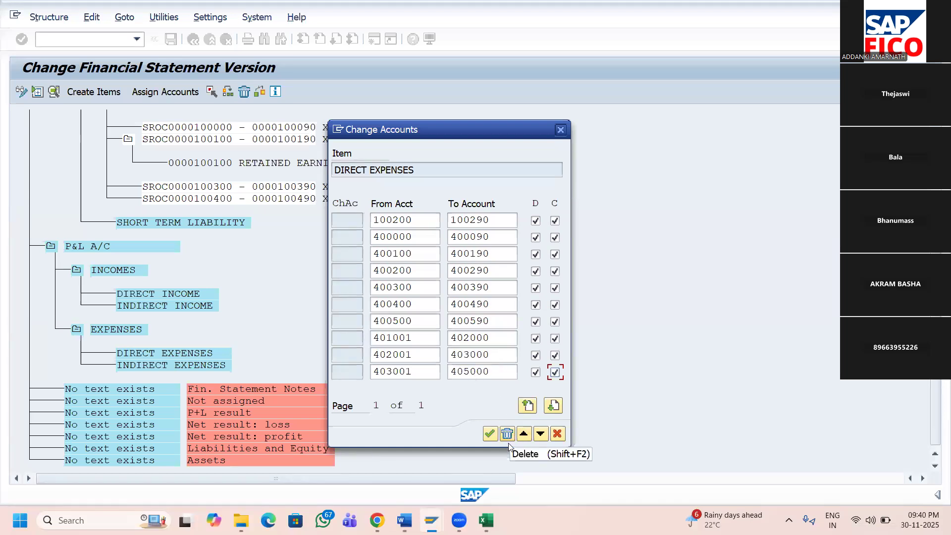
pyautogui.click(491, 435)
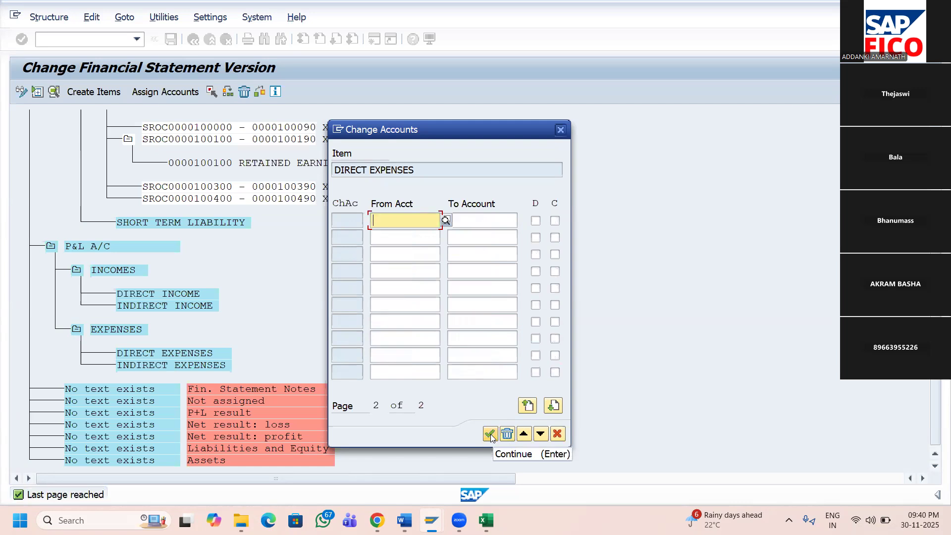
pyautogui.click(491, 434)
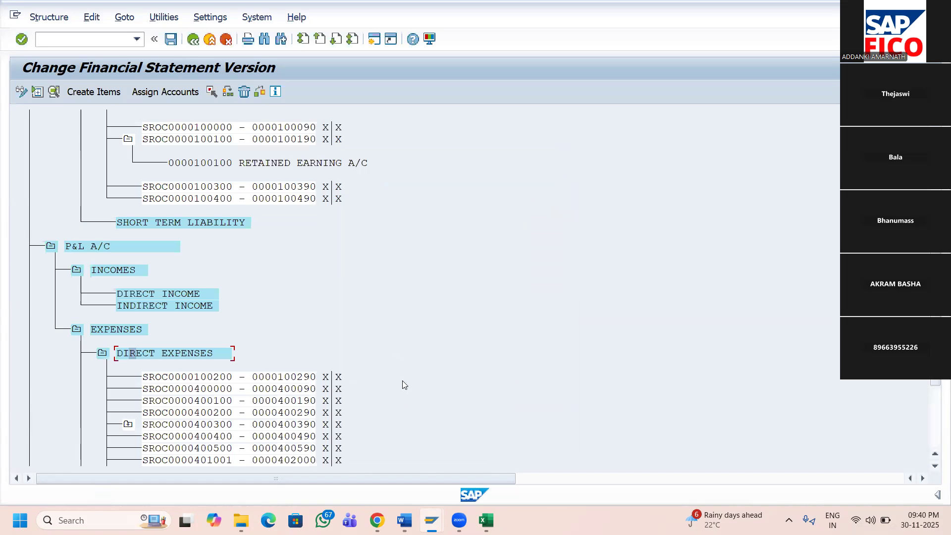
# - Expand the 400300–400390 range under DIRECT EXPENSES and the 200100–200190 range under CURRENT ASSETS to view their accounts
pyautogui.scroll(-3, 467, 383)
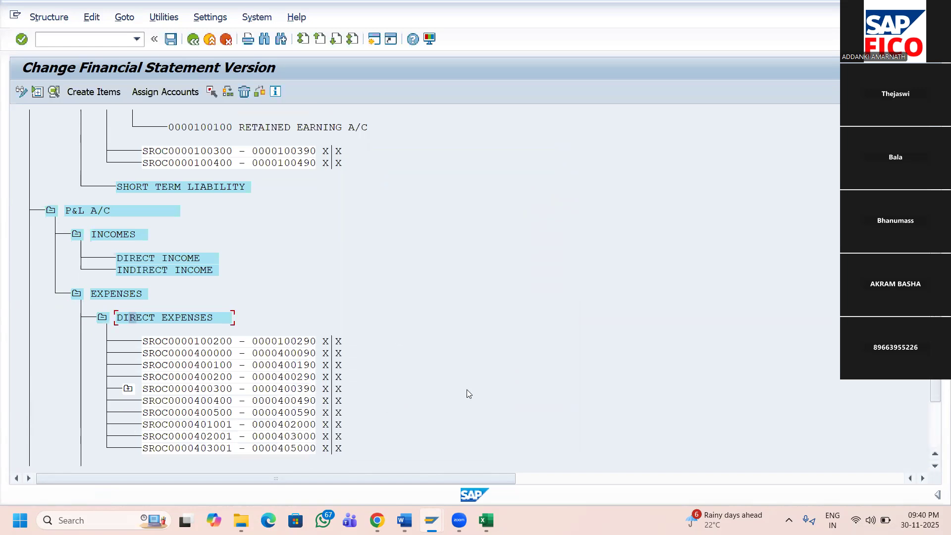
pyautogui.scroll(-3, 466, 392)
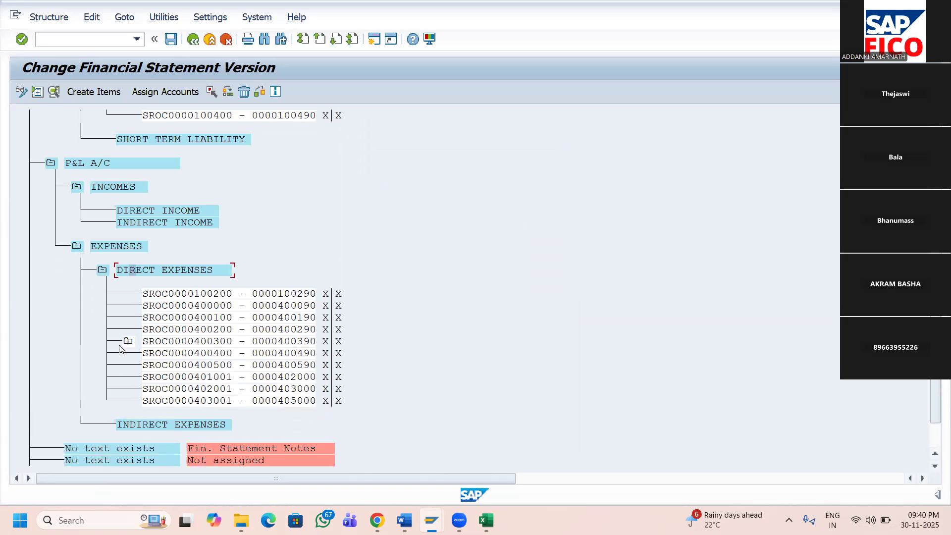
pyautogui.click(128, 341)
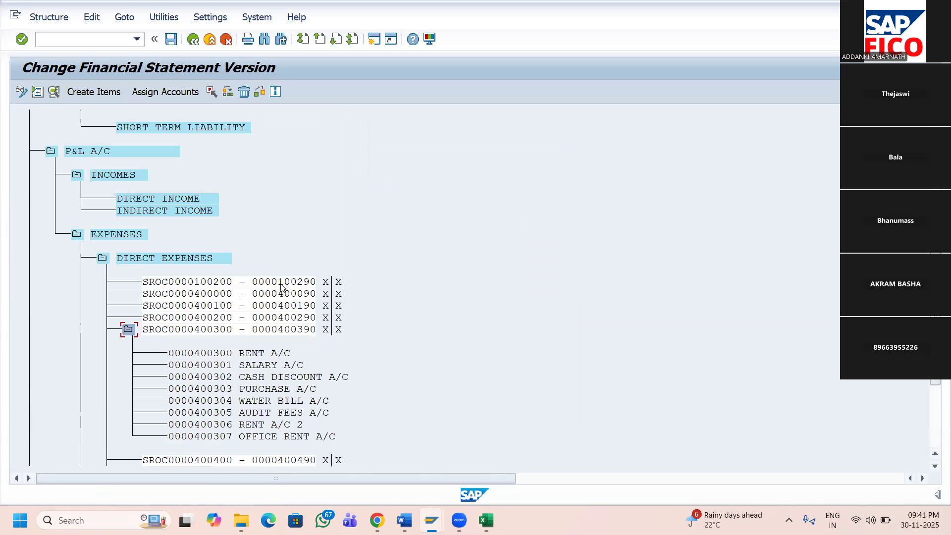
pyautogui.scroll(3, 280, 285)
pyautogui.scroll(3, 280, 288)
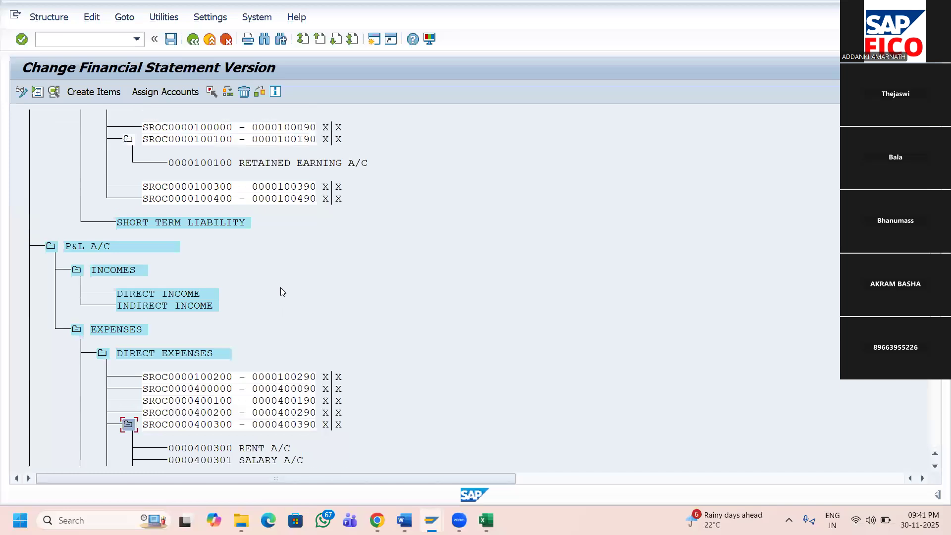
pyautogui.scroll(1, 281, 295)
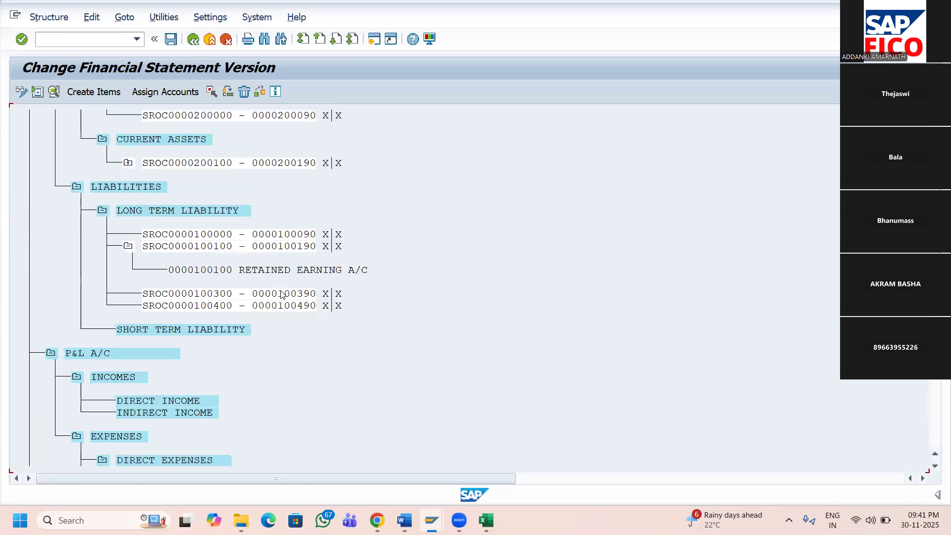
pyautogui.scroll(4, 281, 294)
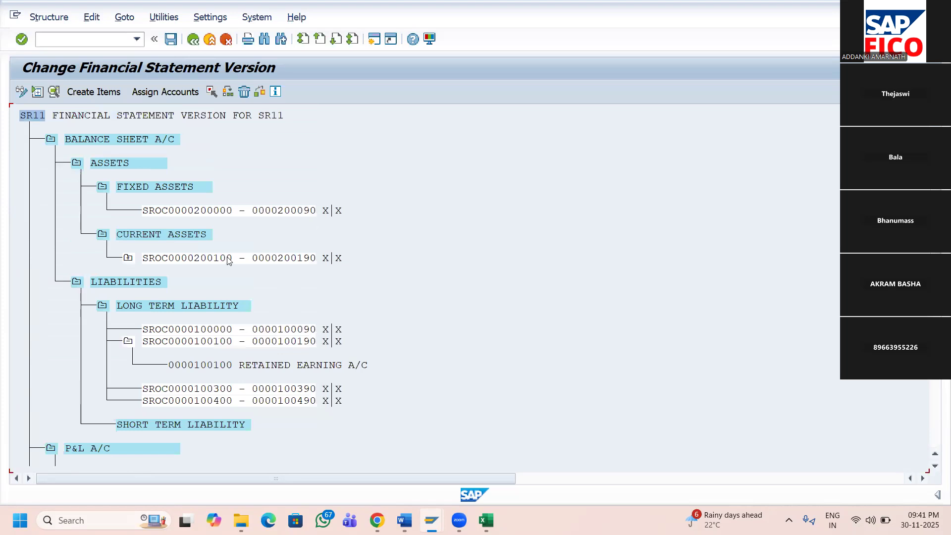
pyautogui.click(128, 258)
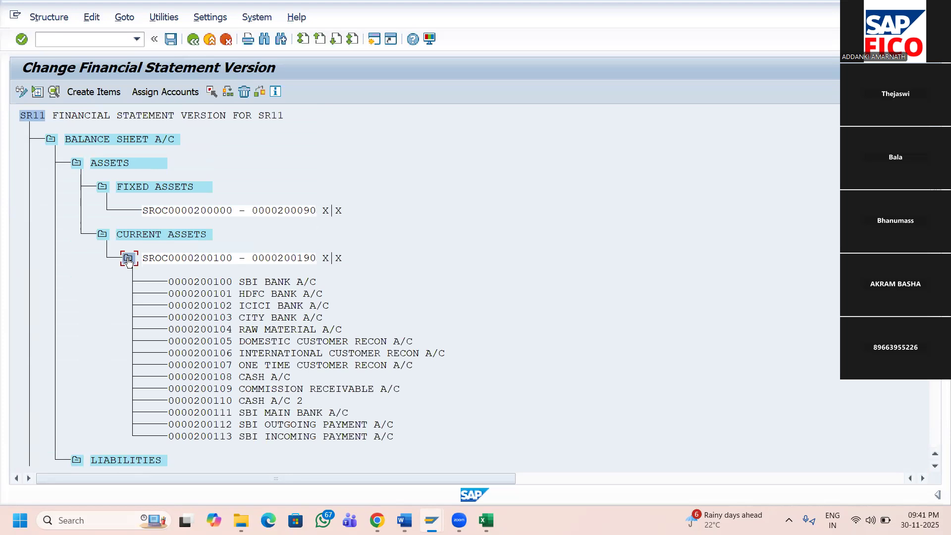
# - Switch to Excel and filter the classification column to long-Term liabilities only
pyautogui.hotkey('alt', 'Tab')
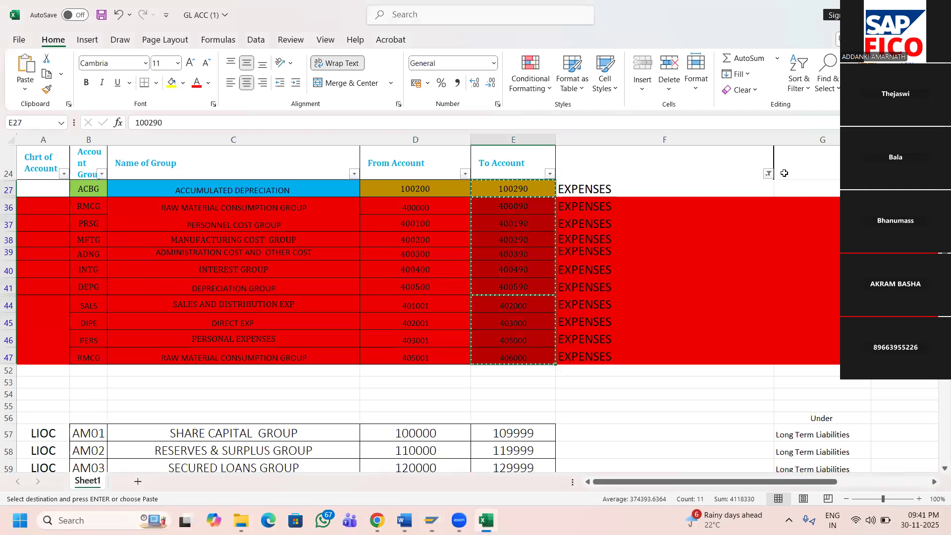
pyautogui.click(768, 173)
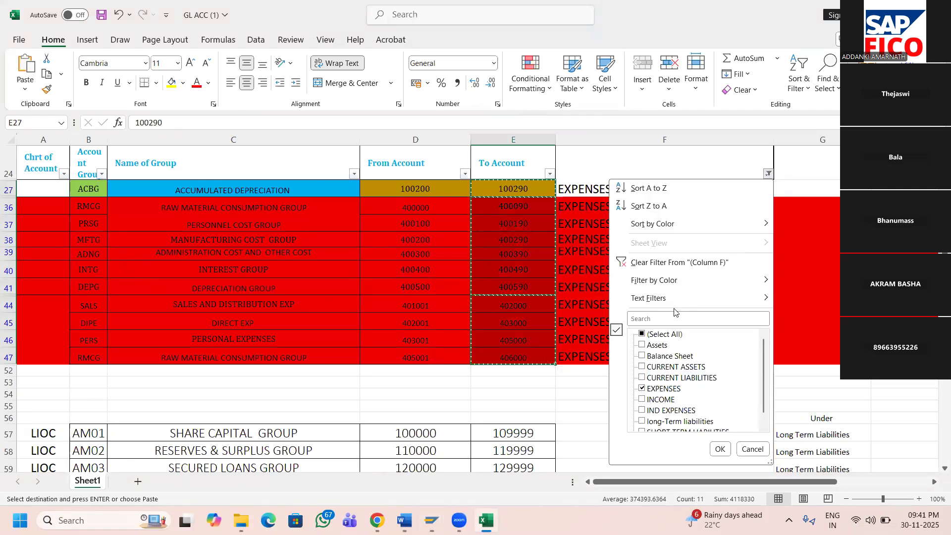
pyautogui.click(672, 334)
pyautogui.click(672, 335)
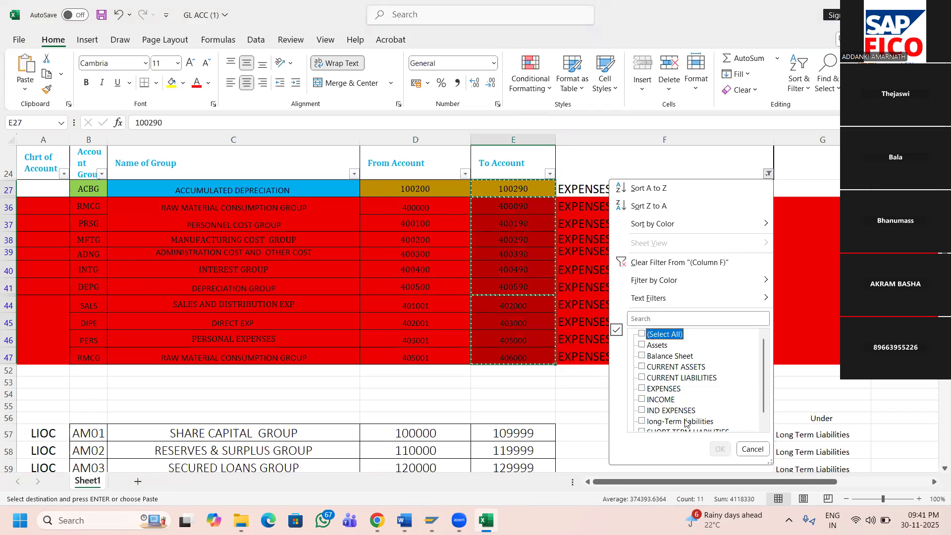
pyautogui.click(685, 422)
pyautogui.click(720, 448)
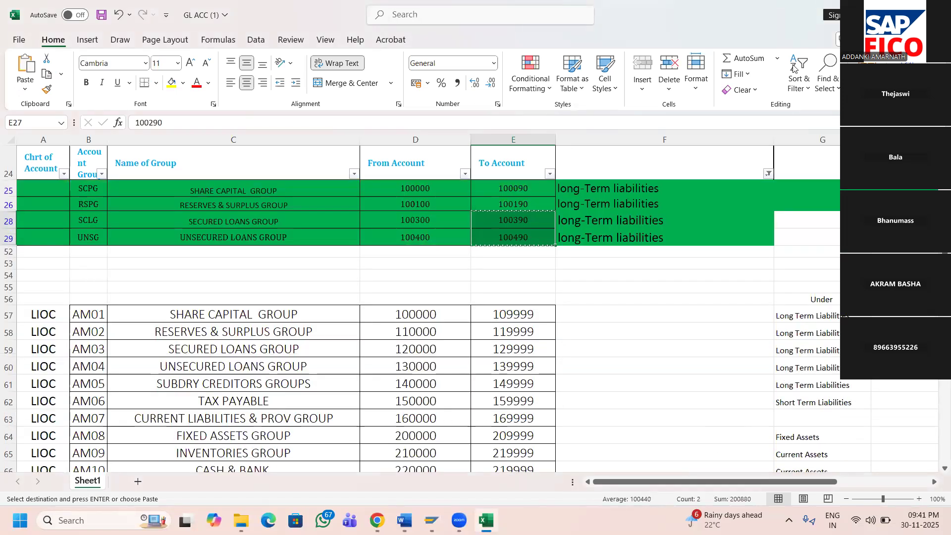
pyautogui.click(415, 189)
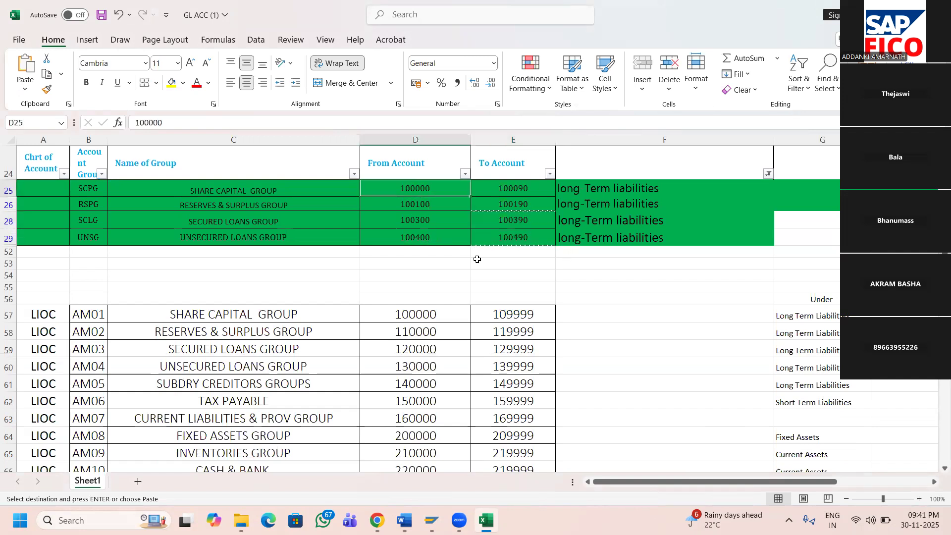
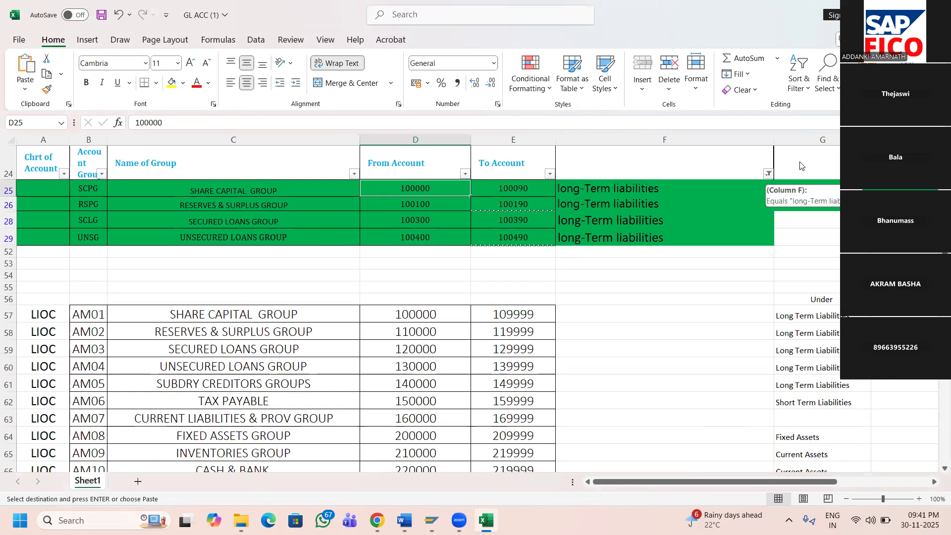
# - Remove the filters from the account groups table and select the from account of the SUBDRY CREDITORS group
pyautogui.hotkey('ctrl', 'shift', 'l')
pyautogui.scroll(-3, 484, 327)
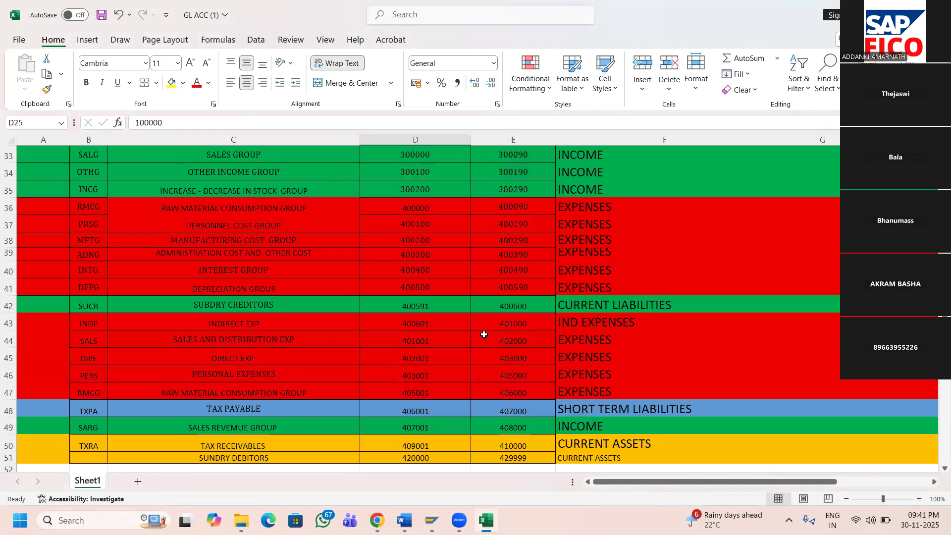
pyautogui.click(254, 306)
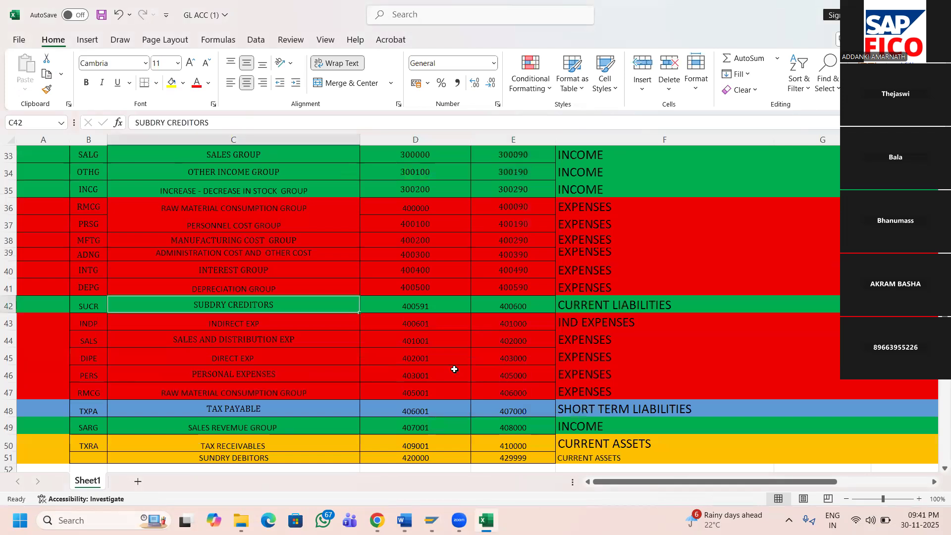
pyautogui.press('Right')
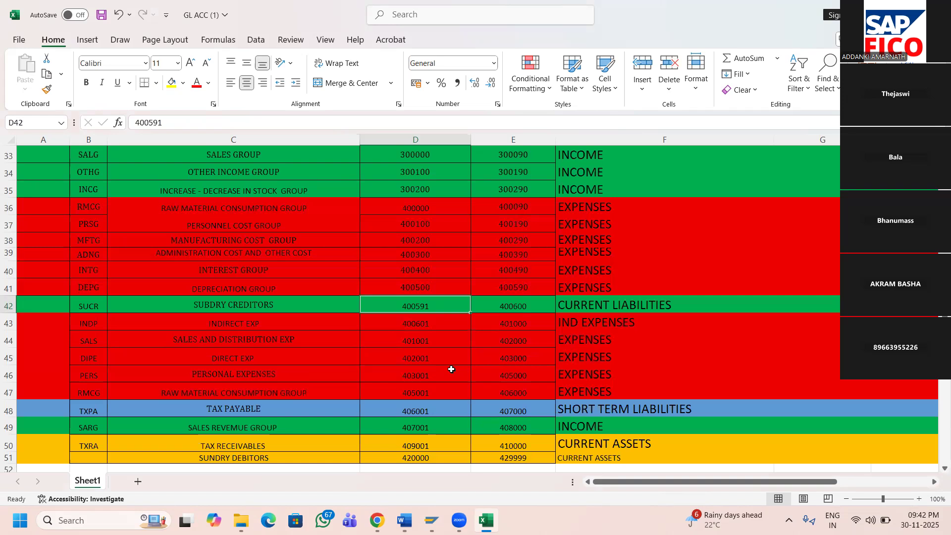
# - Switch to SAP and review the statement structure from the assets down to the long-term and short-term liability items
pyautogui.hotkey('alt', 'Tab')
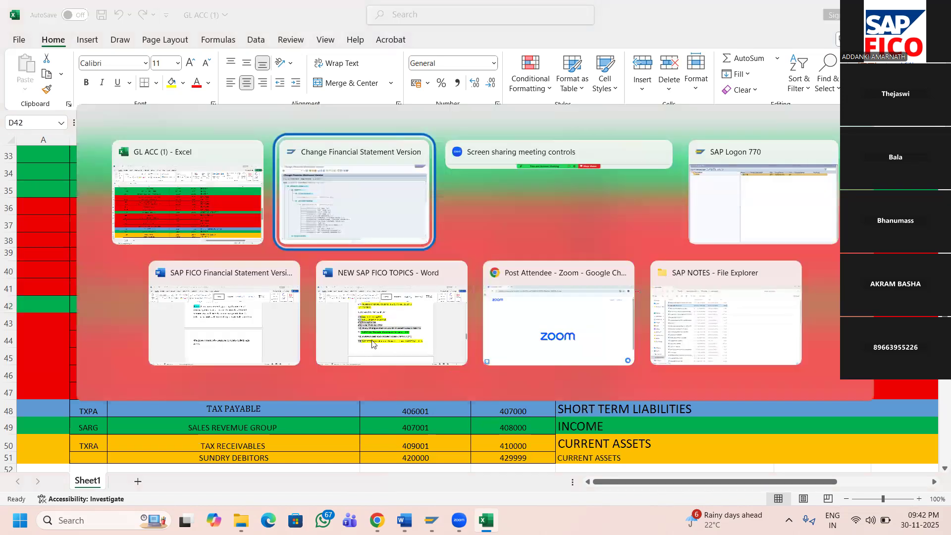
pyautogui.scroll(1, 105, 238)
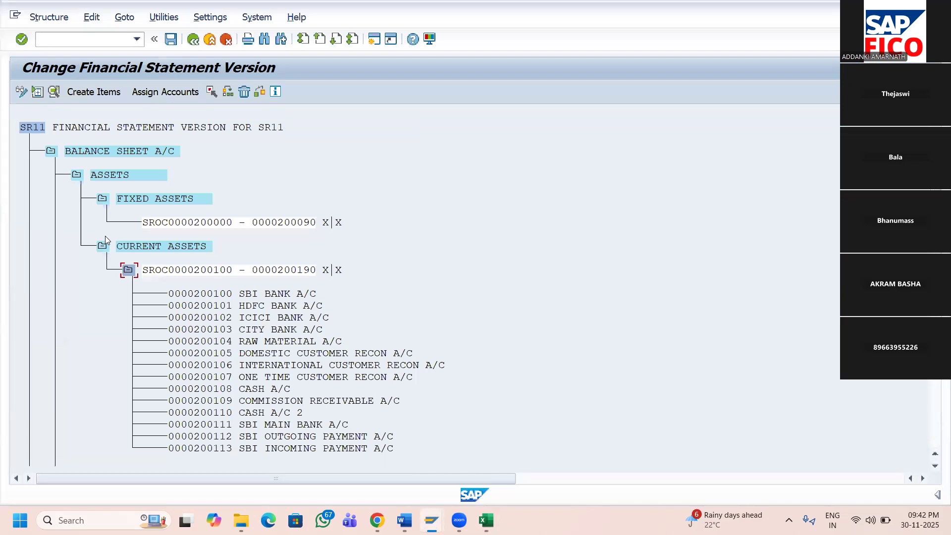
pyautogui.scroll(-6, 196, 412)
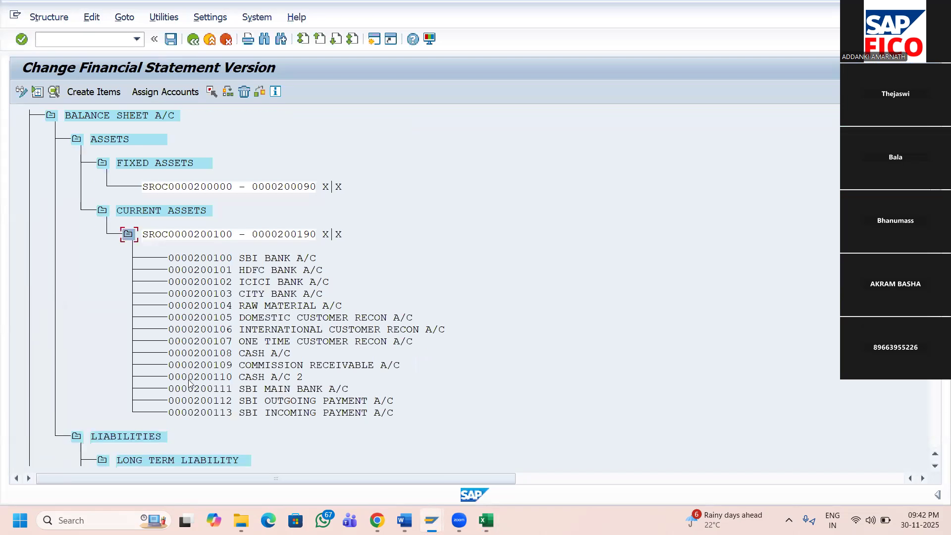
pyautogui.scroll(-6, 210, 450)
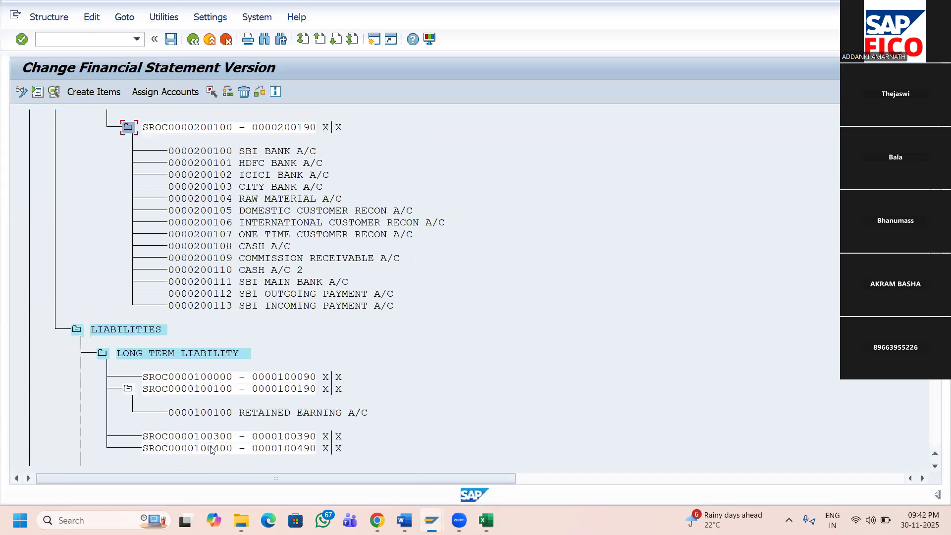
pyautogui.scroll(-4, 247, 421)
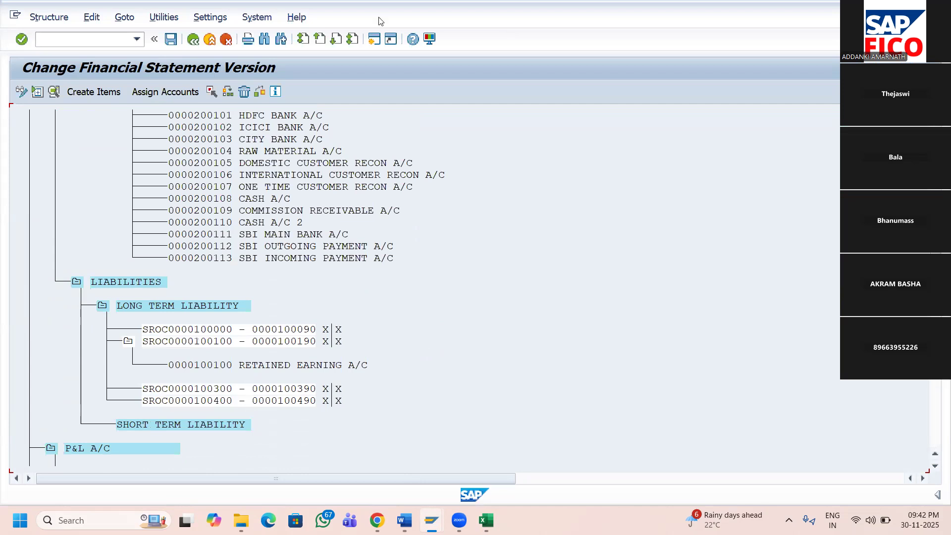
pyautogui.hotkey('ctrl', 'f')
pyautogui.scroll(-1, 304, 416)
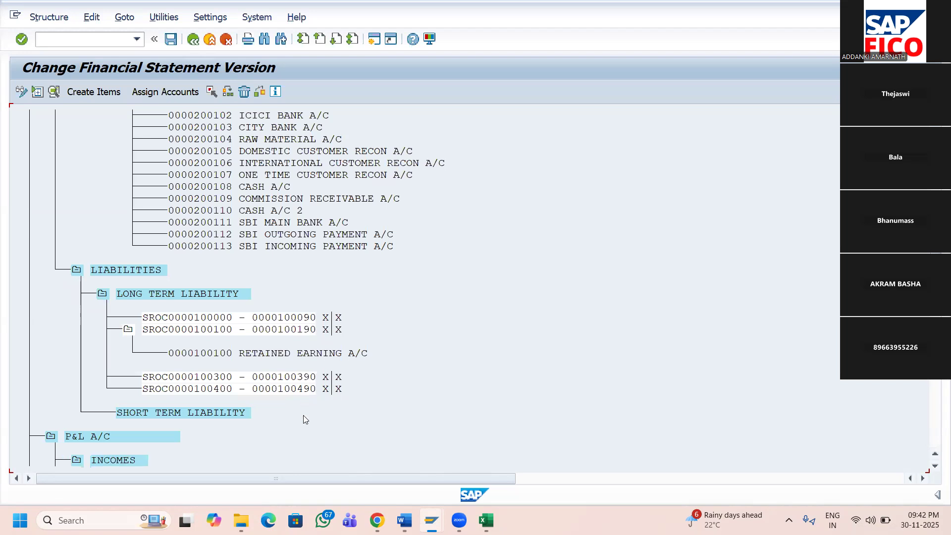
# - Switch to Excel and select the from account of the TAX PAYABLE group classified under SHORT TERM LIABILITIES
pyautogui.scroll(-1, 304, 420)
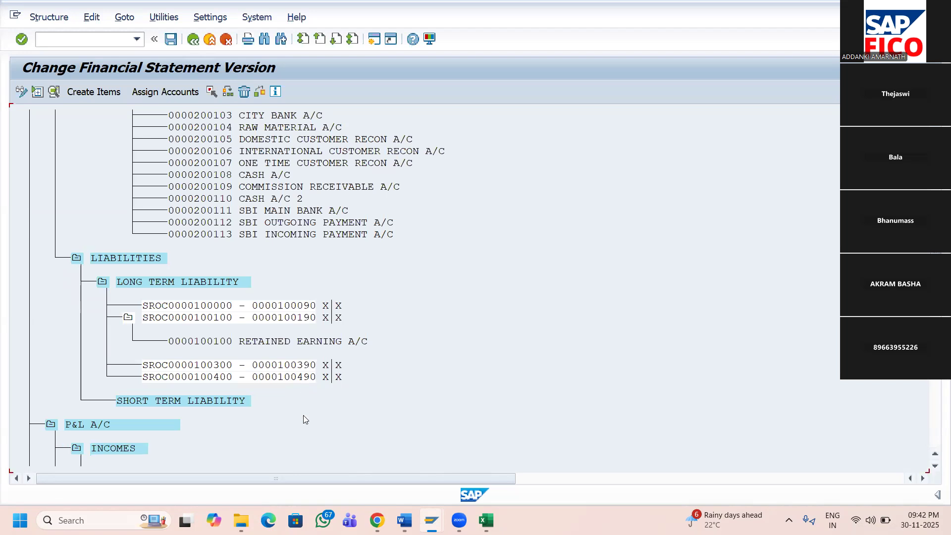
pyautogui.hotkey('alt', 'Tab')
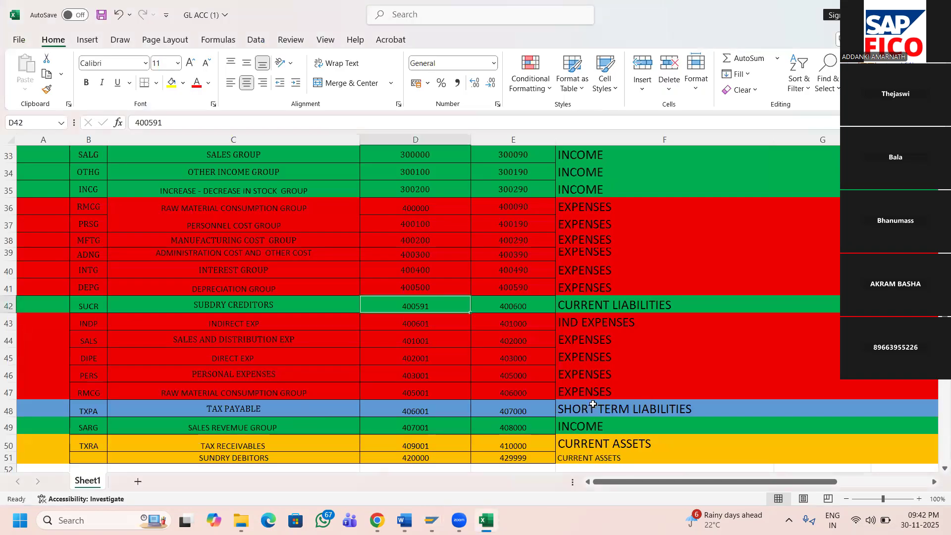
pyautogui.scroll(2, 593, 404)
pyautogui.scroll(2, 591, 403)
pyautogui.scroll(-5, 579, 347)
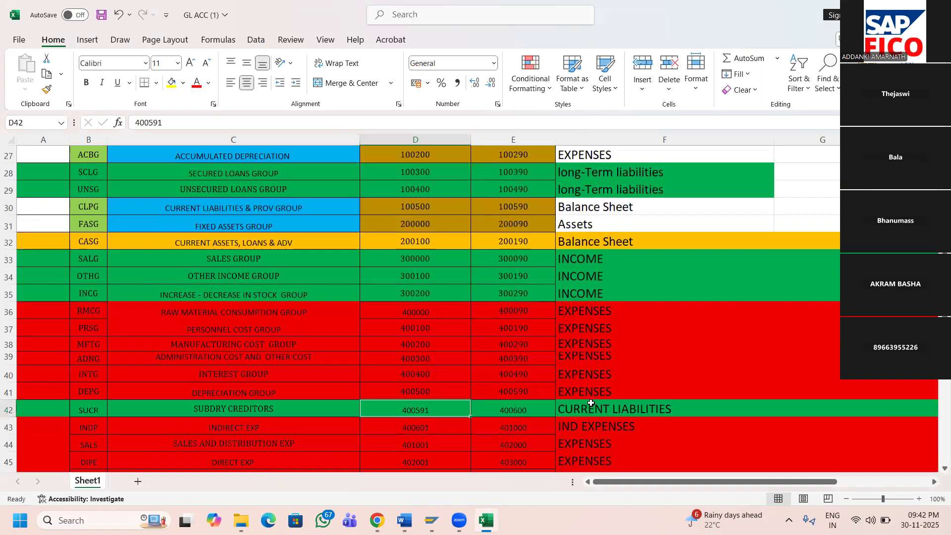
pyautogui.scroll(-3, 568, 299)
pyautogui.click(591, 257)
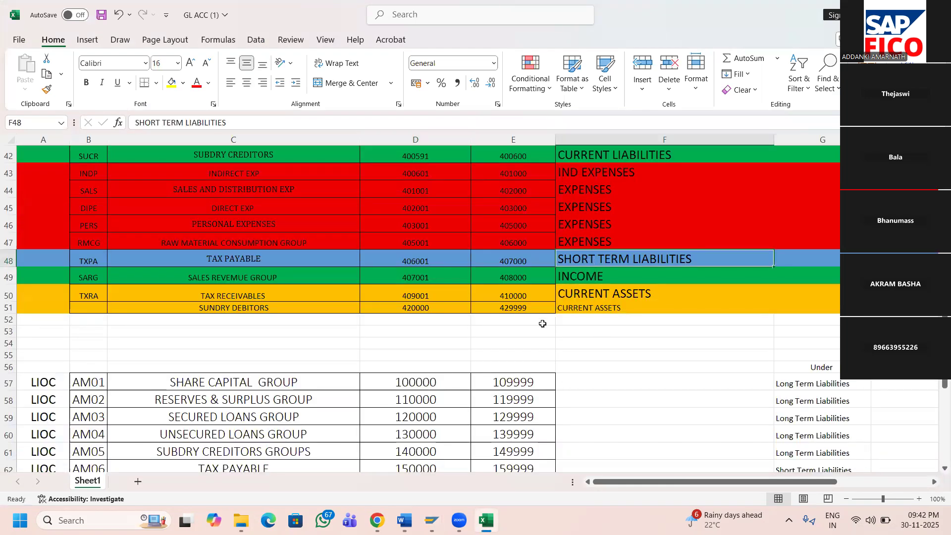
pyautogui.moveTo(253, 257); pyautogui.dragTo(591, 261)
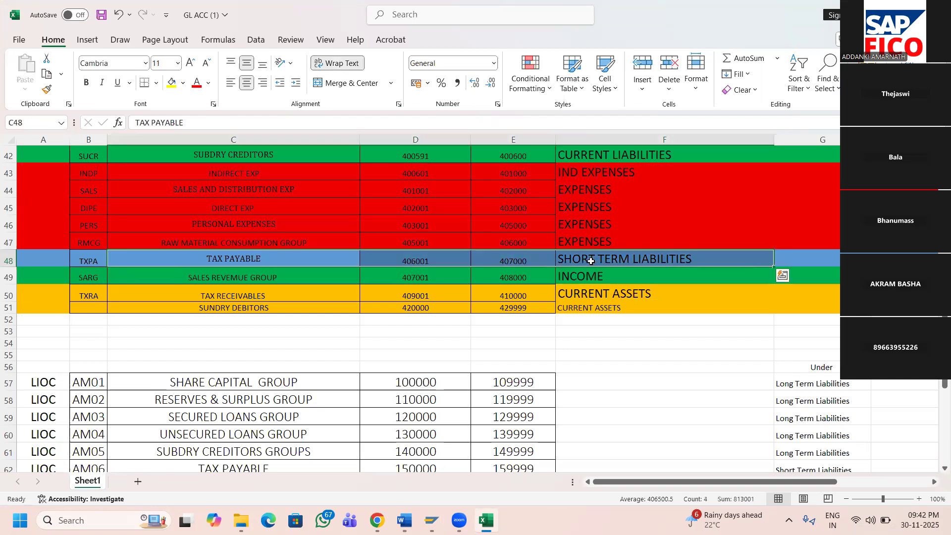
pyautogui.click(420, 259)
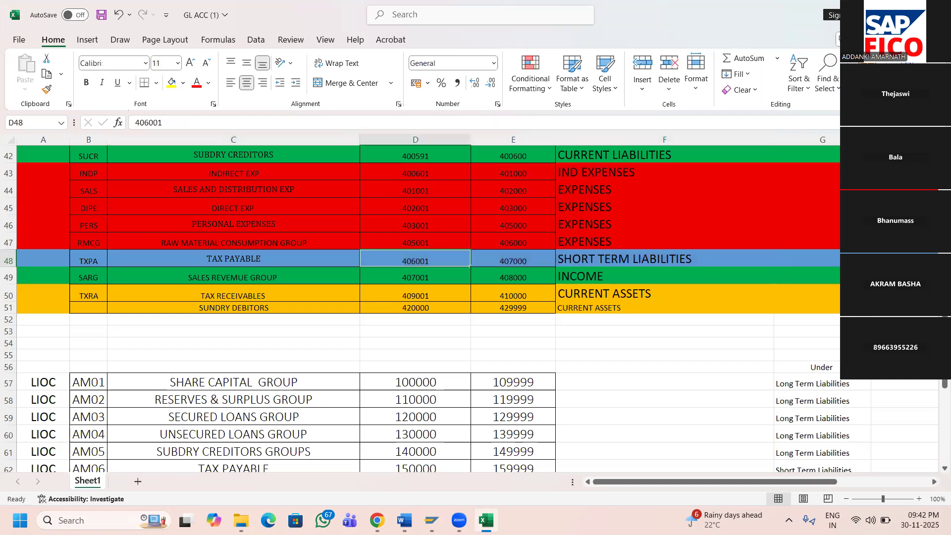
# - Switch to SAP and open the account assignment for the SHORT TERM LIABILITY item
pyautogui.moveTo(432, 520)
pyautogui.click(491, 448)
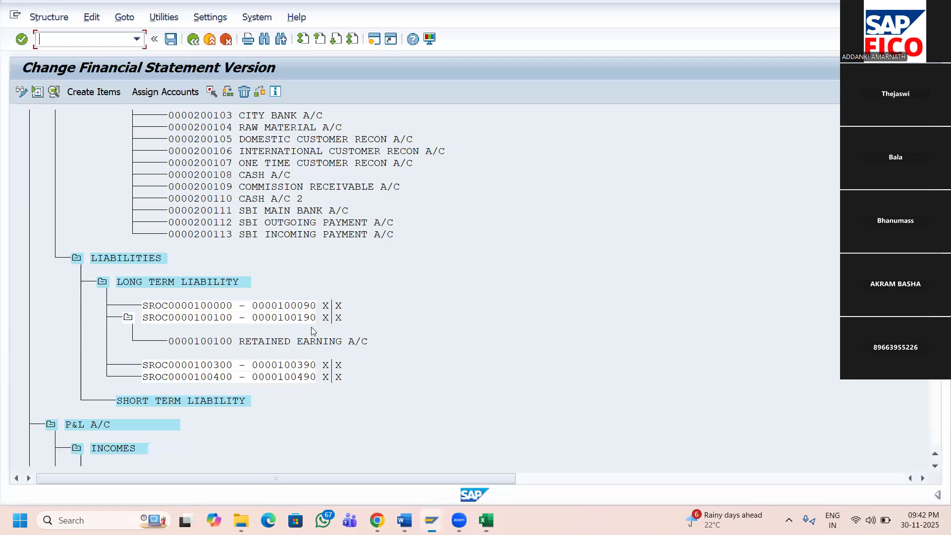
pyautogui.scroll(-1, 268, 400)
pyautogui.click(182, 388)
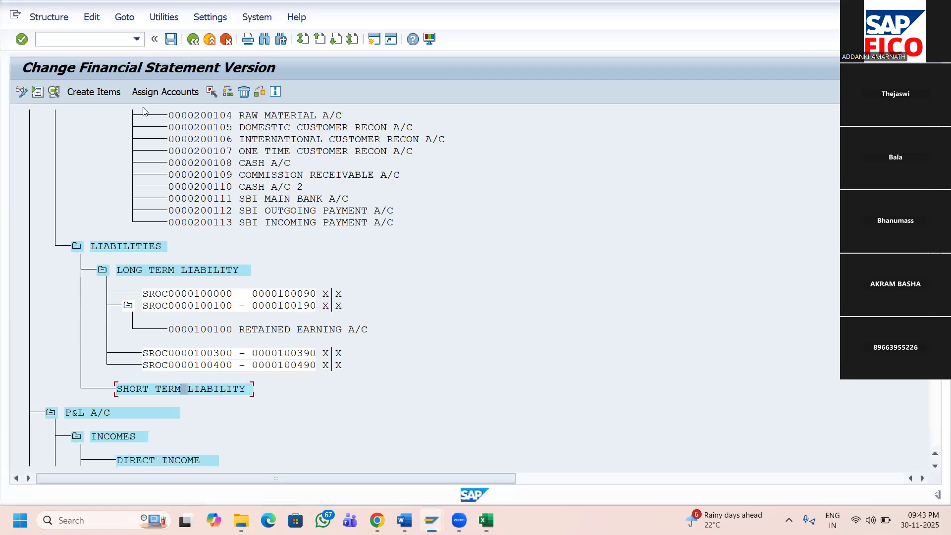
pyautogui.click(165, 91)
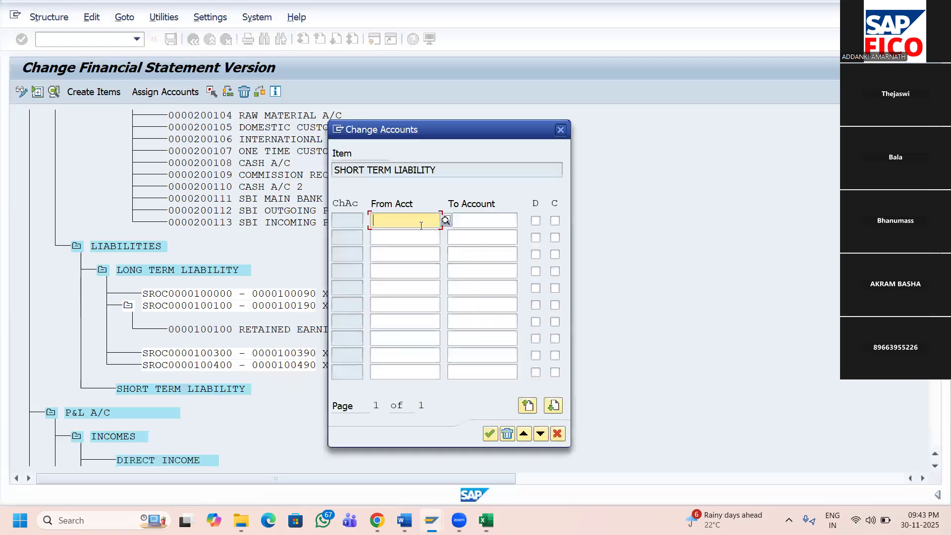
# - Copy the TAX PAYABLE from account 406001 from Excel into the first From Acct entry for SHORT TERM LIABILITY
pyautogui.hotkey('alt', 'Tab')
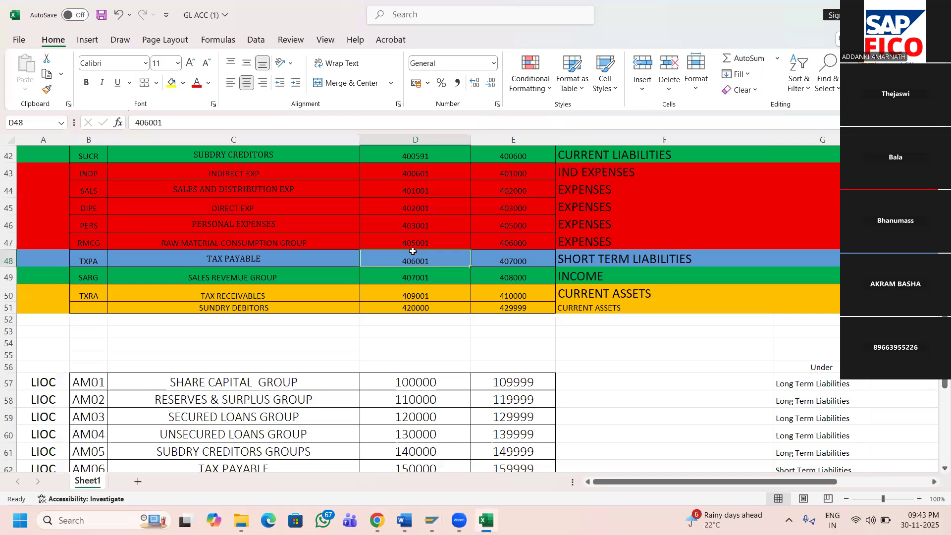
pyautogui.press('F2')
pyautogui.hotkey('shift', 'Home')
pyautogui.hotkey('ctrl', 'c')
pyautogui.hotkey('alt', 'Tab')
pyautogui.hotkey('ctrl', 'v')
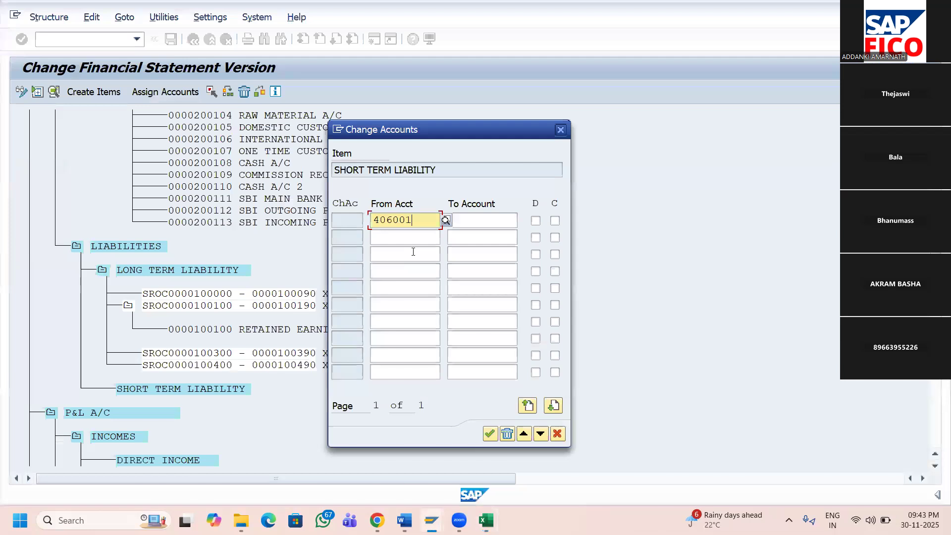
# - Copy the TAX PAYABLE to account 407000 from Excel into the matching To Account entry in SAP
pyautogui.press('Tab')
pyautogui.hotkey('alt', 'Tab')
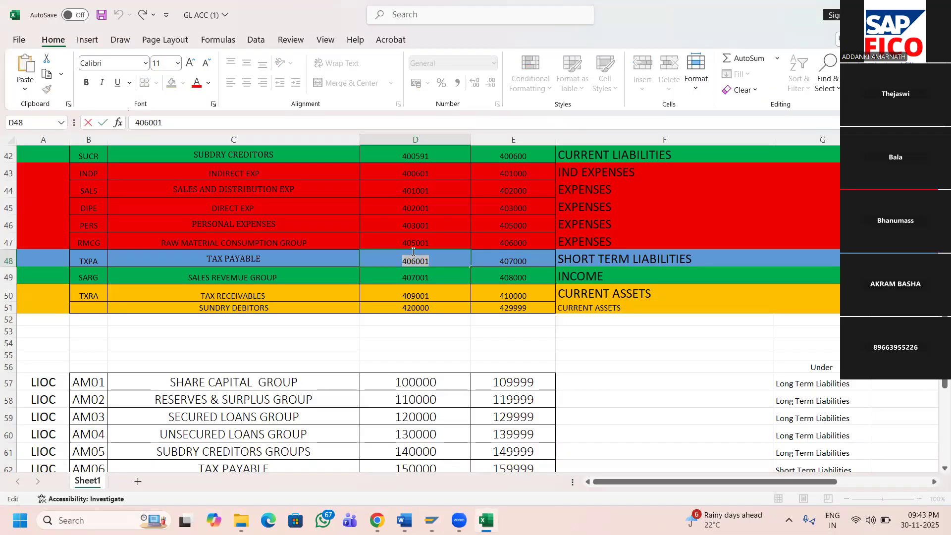
pyautogui.press('Tab')
pyautogui.hotkey('shift', 'Home')
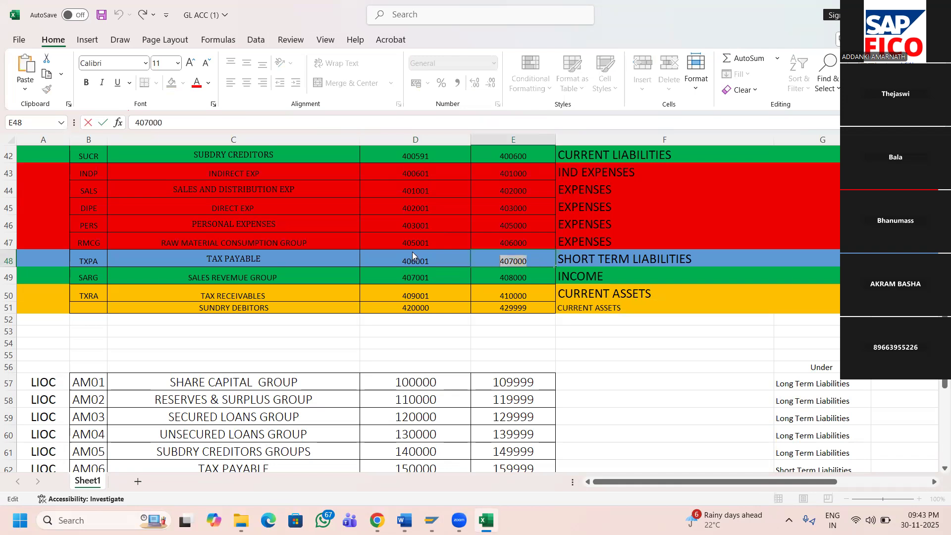
pyautogui.hotkey('alt', 'Tab')
pyautogui.hotkey('ctrl', 'v')
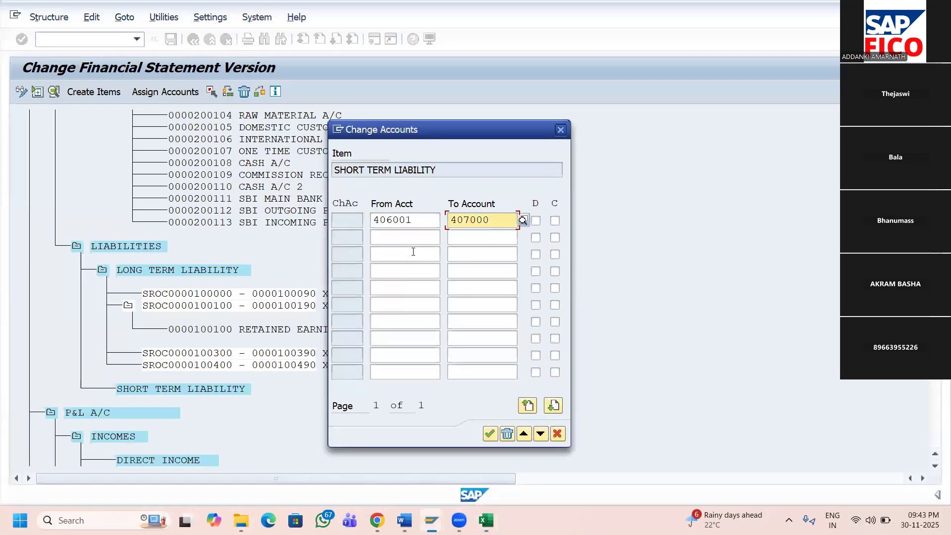
# - Enable both debit and credit for the 406001–407000 range and confirm the account assignment
pyautogui.click(535, 221)
pyautogui.click(554, 221)
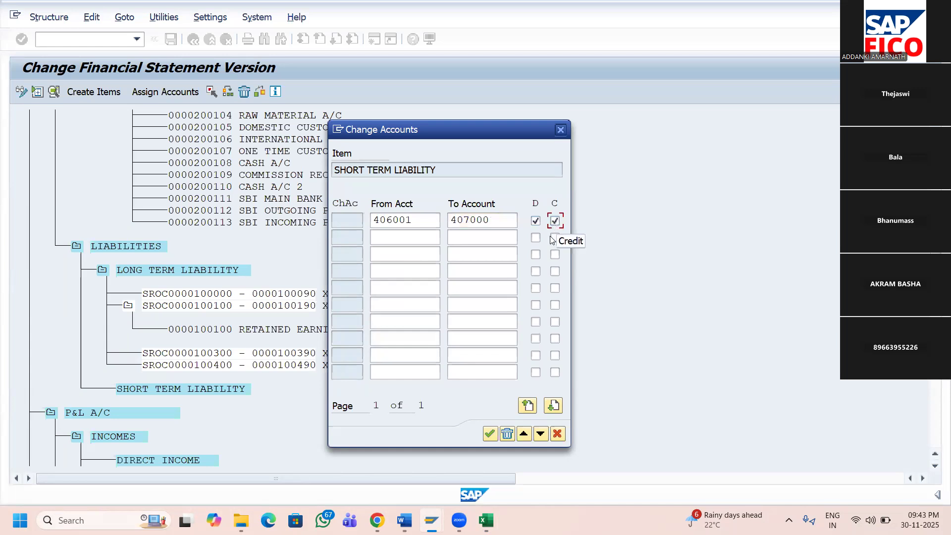
pyautogui.click(490, 434)
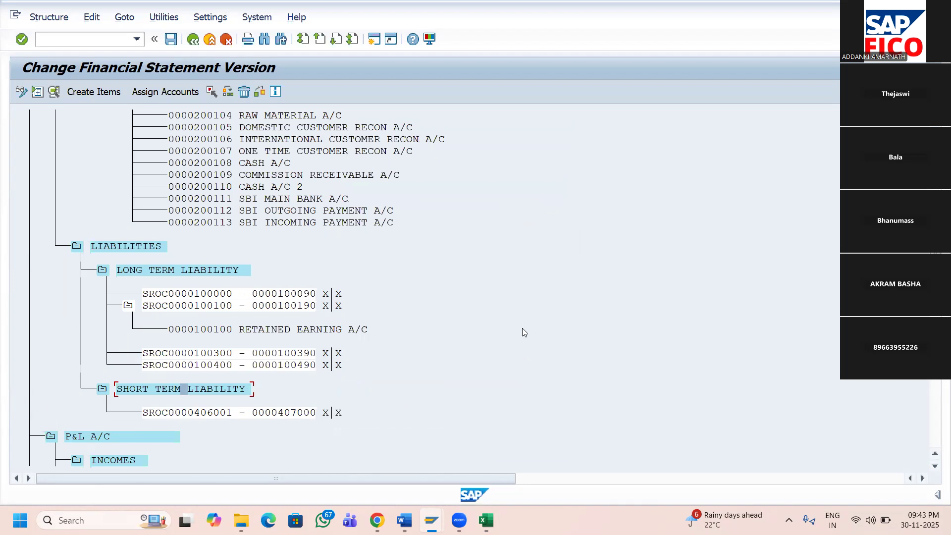
# - Collapse the 200100–200190 range under CURRENT ASSETS and the 100100–100190 range under LONG TERM LIABILITY
pyautogui.scroll(3, 522, 328)
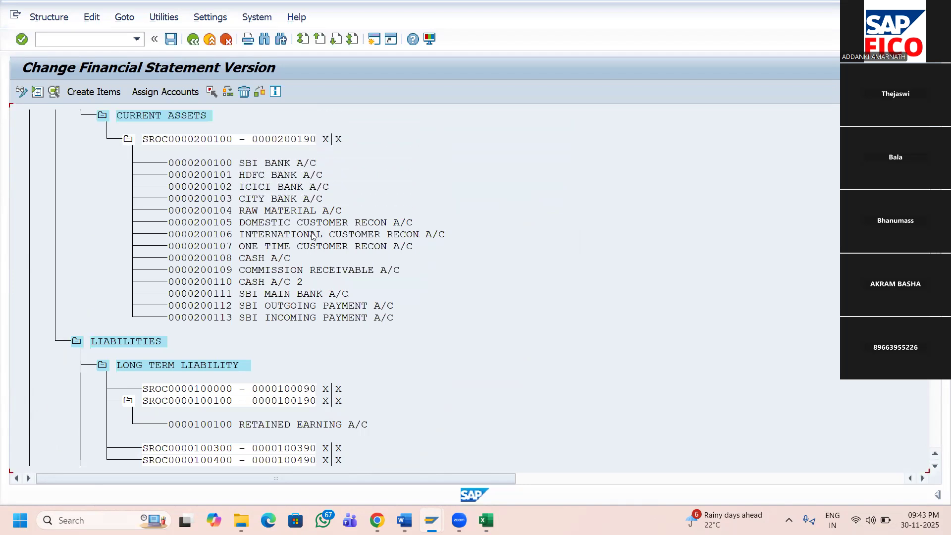
pyautogui.scroll(1, 312, 236)
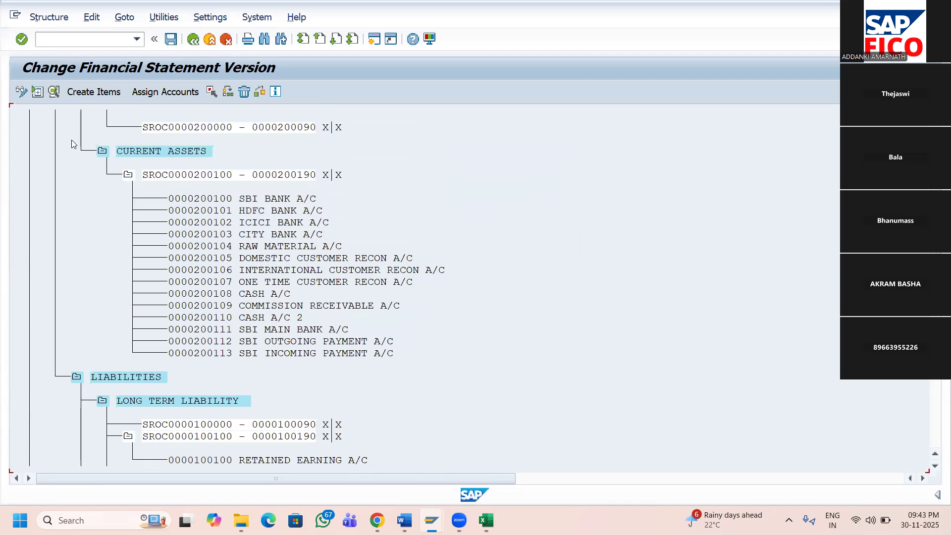
pyautogui.click(128, 175)
pyautogui.click(128, 259)
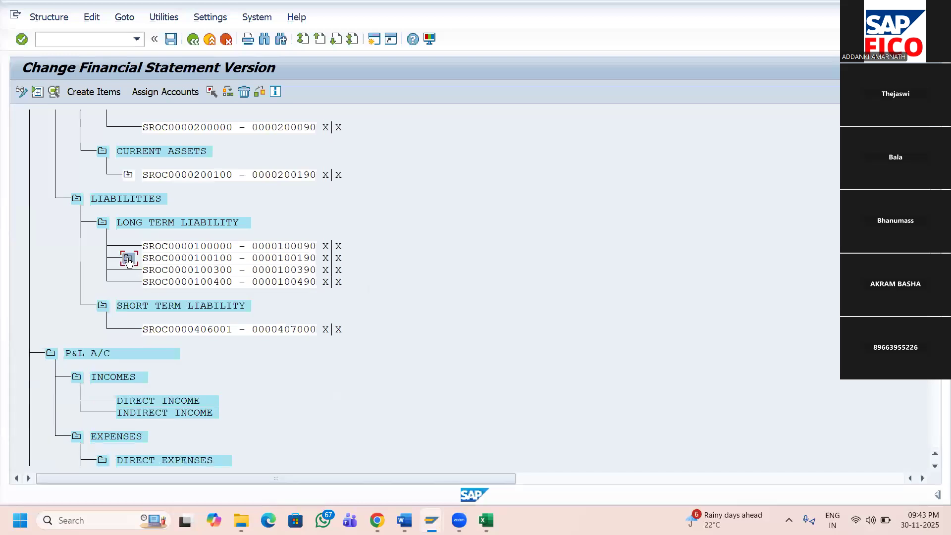
pyautogui.scroll(1, 210, 320)
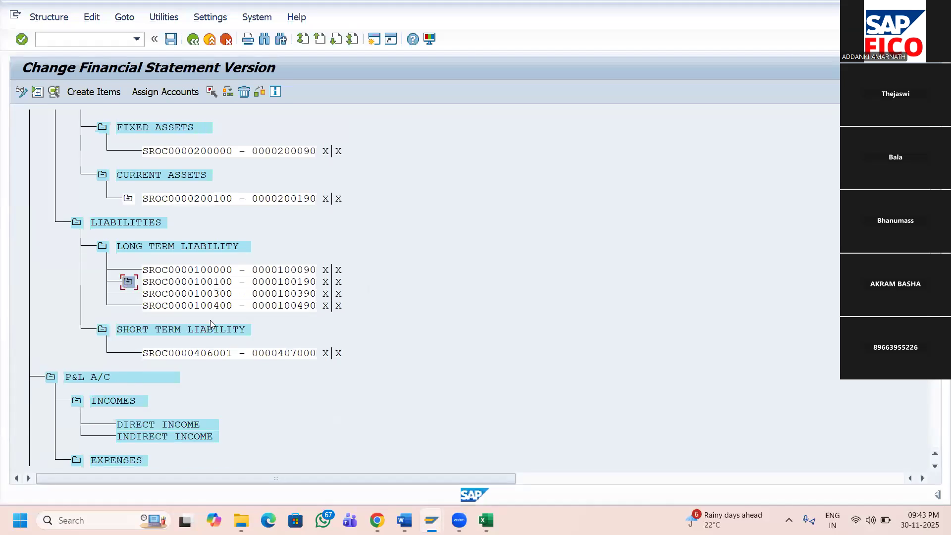
pyautogui.scroll(1, 237, 223)
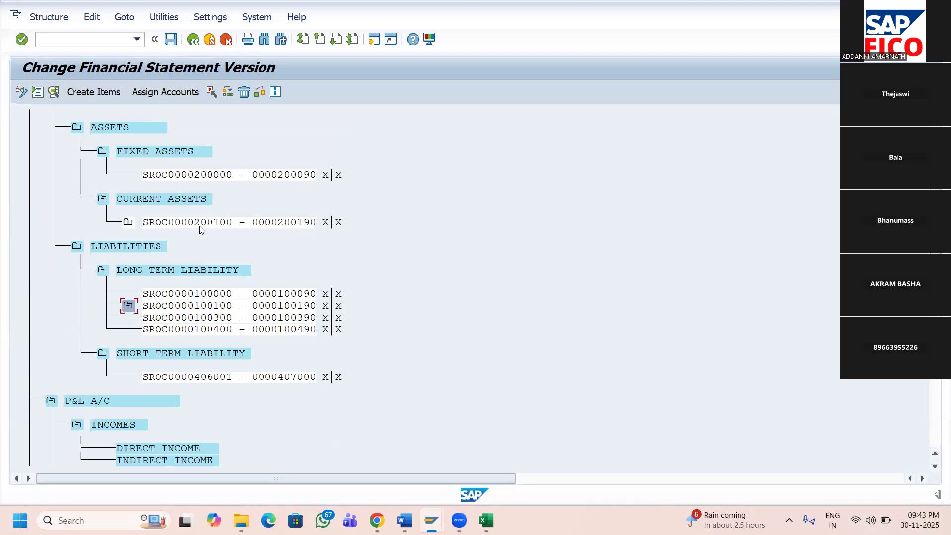
# - Switch to Excel and examine the TAX RECEIVABLES and SUNDRY DEBITORS groups classified as CURRENT ASSETS
pyautogui.hotkey('alt', 'Tab')
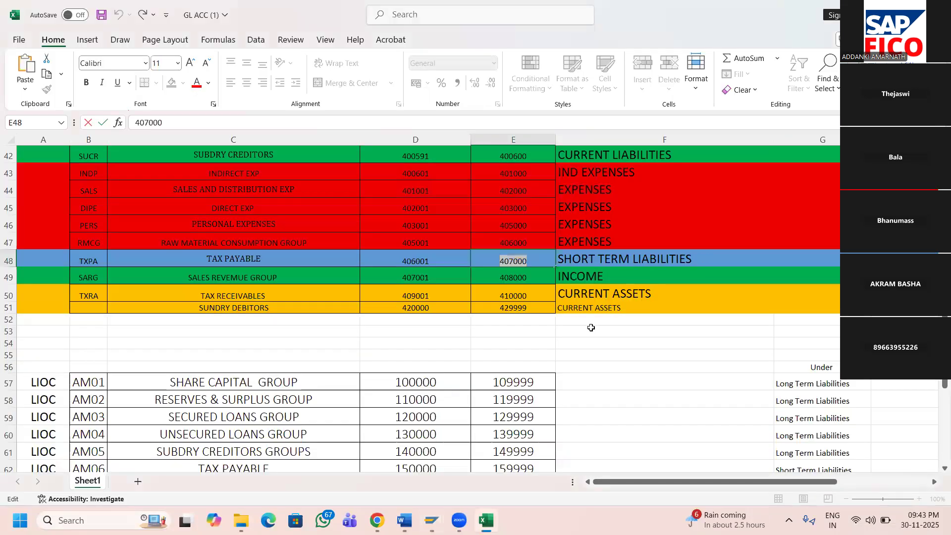
pyautogui.scroll(4, 591, 327)
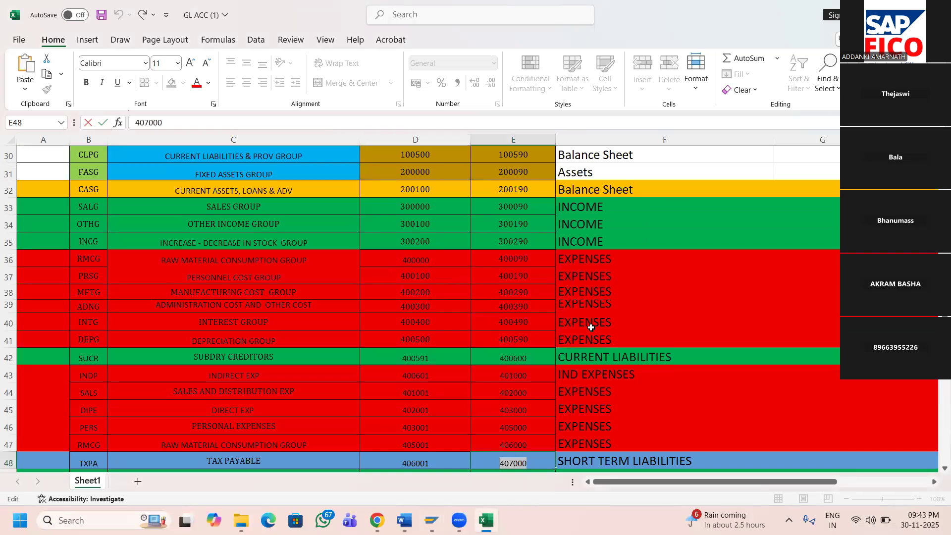
pyautogui.scroll(-2, 590, 328)
pyautogui.click(242, 388)
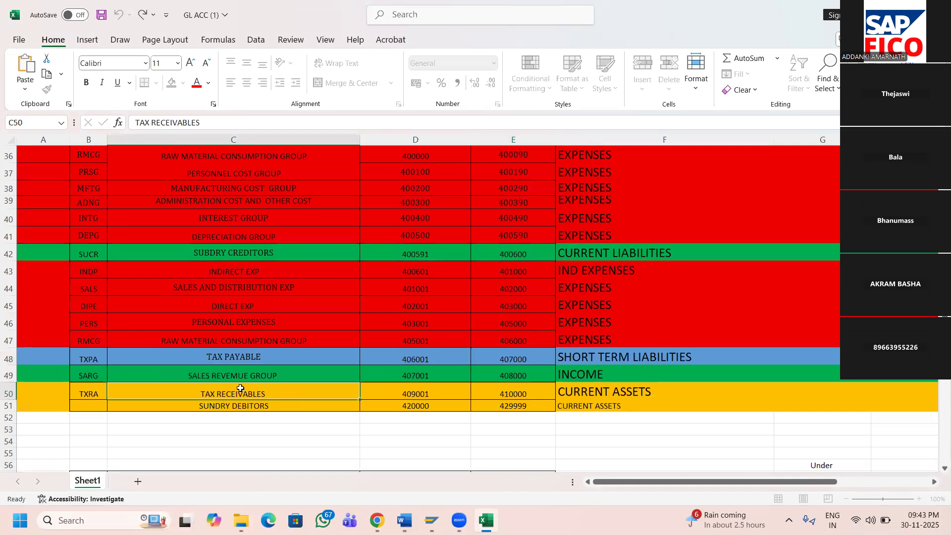
pyautogui.moveTo(581, 394); pyautogui.dragTo(584, 413)
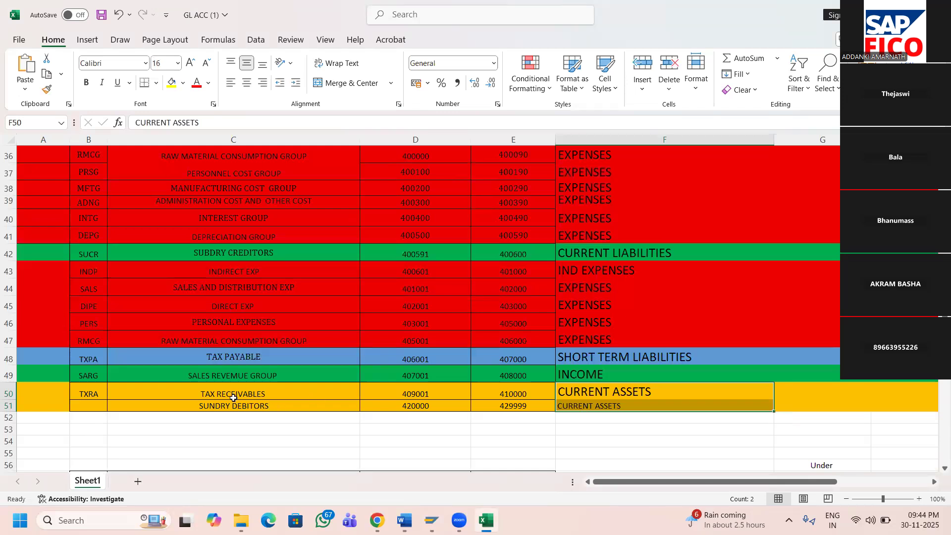
pyautogui.moveTo(232, 396); pyautogui.dragTo(233, 406)
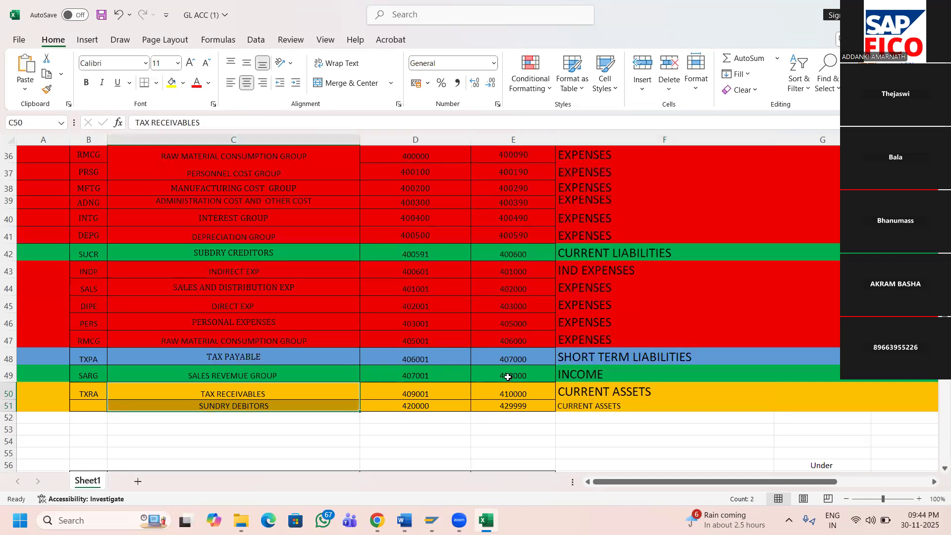
# - Check the from account of the CURRENT ASSETS, LOANS & ADV group and review the other account groups in the table
pyautogui.scroll(3, 503, 379)
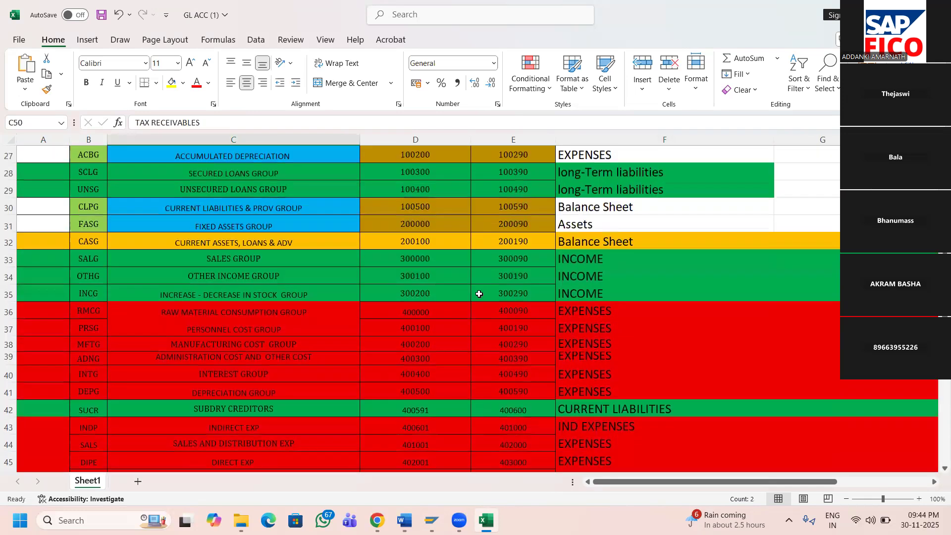
pyautogui.click(415, 242)
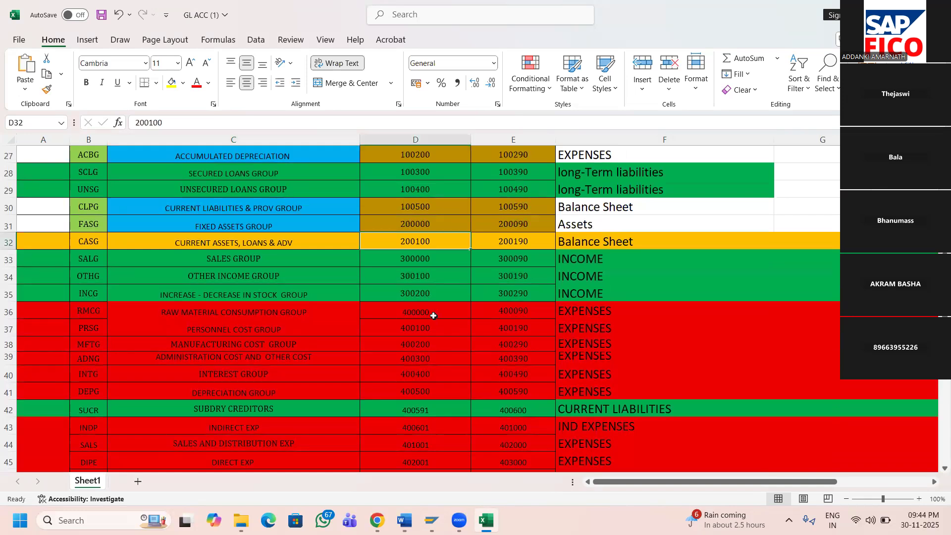
pyautogui.scroll(2, 432, 317)
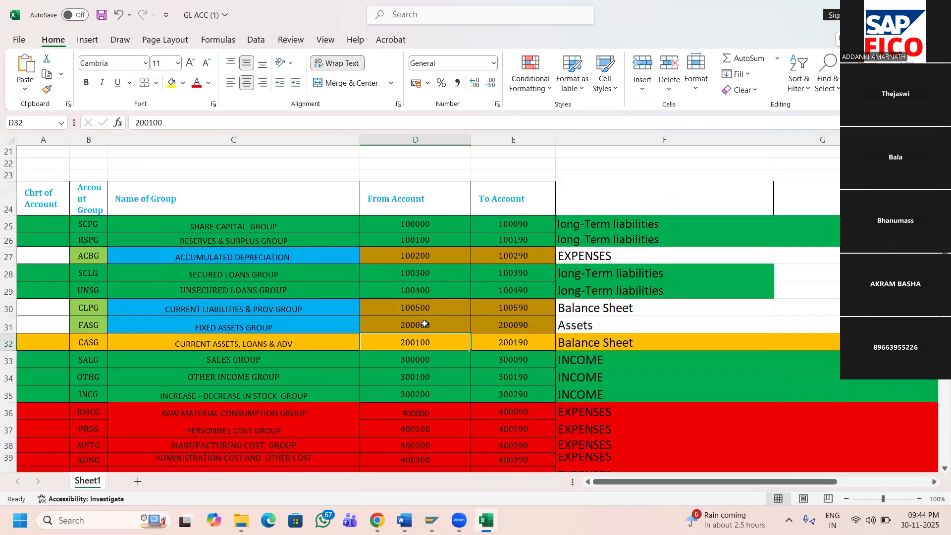
pyautogui.scroll(-2, 425, 324)
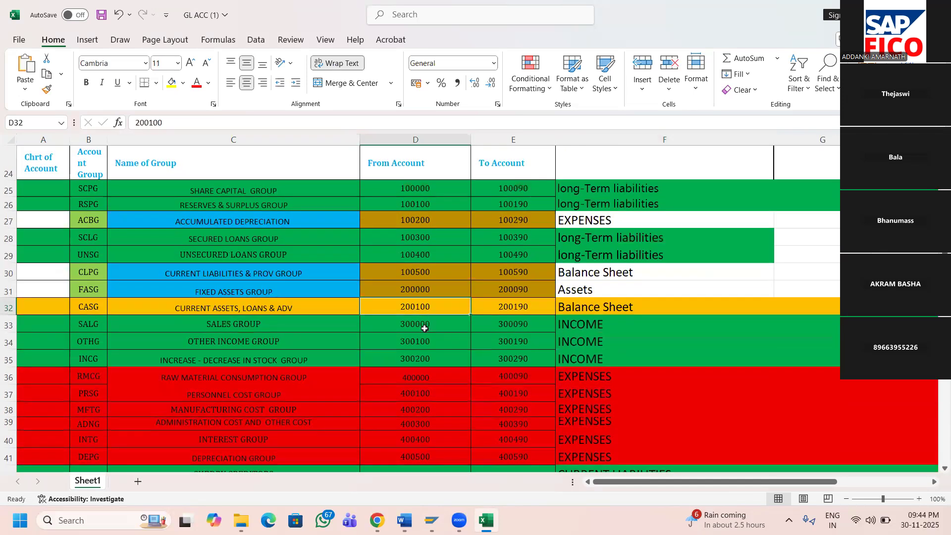
pyautogui.scroll(2, 427, 296)
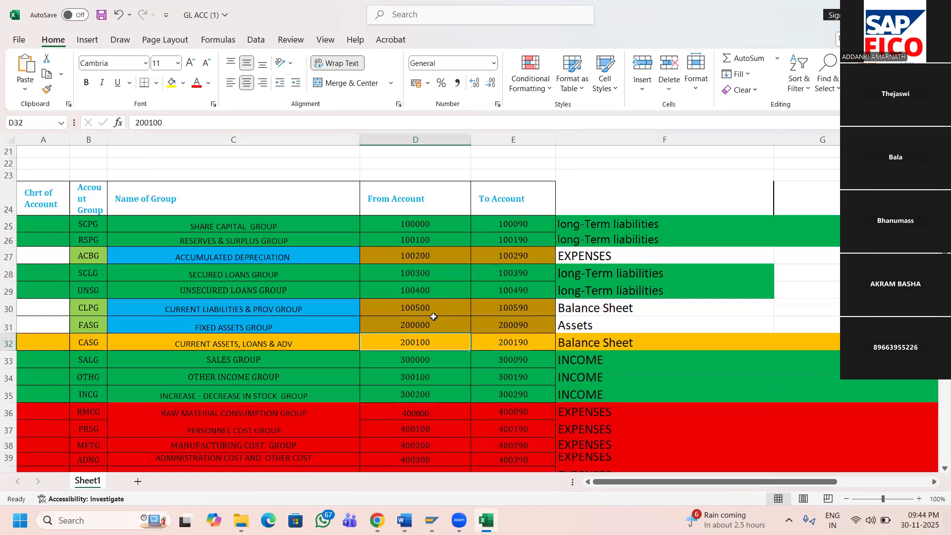
pyautogui.scroll(-3, 426, 391)
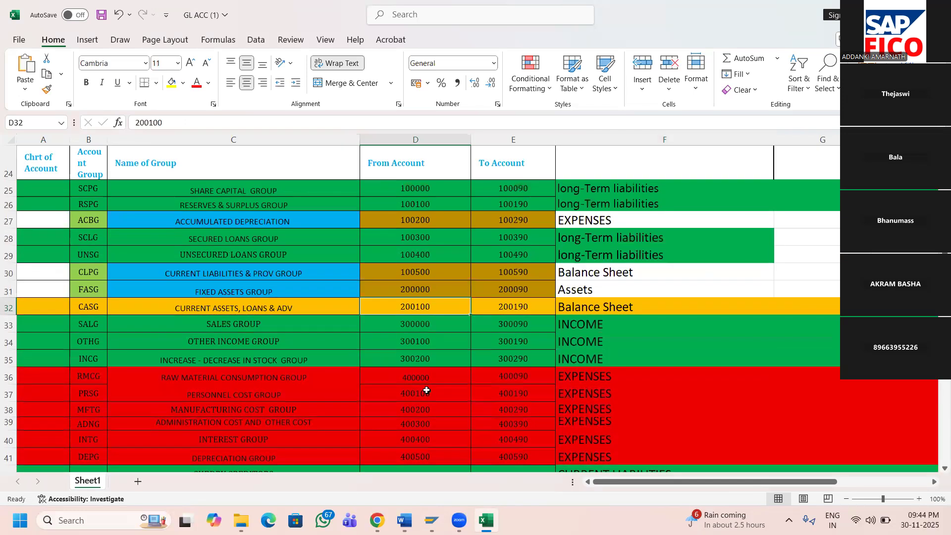
pyautogui.scroll(-2, 426, 408)
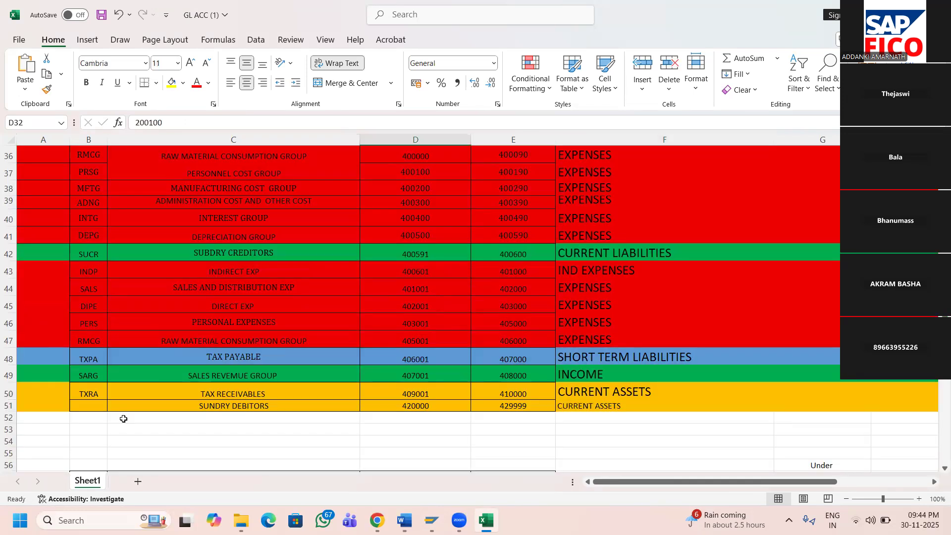
# - Add an INVENTORY row below SUNDRY DEBITORS, classify it as CURRENT ASSETS and save the workbook
pyautogui.click(282, 426)
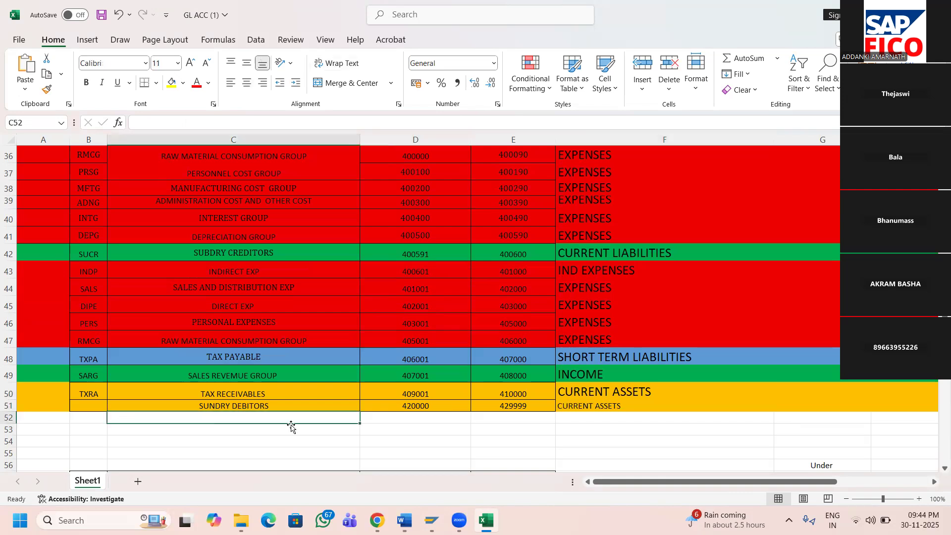
pyautogui.write('I')
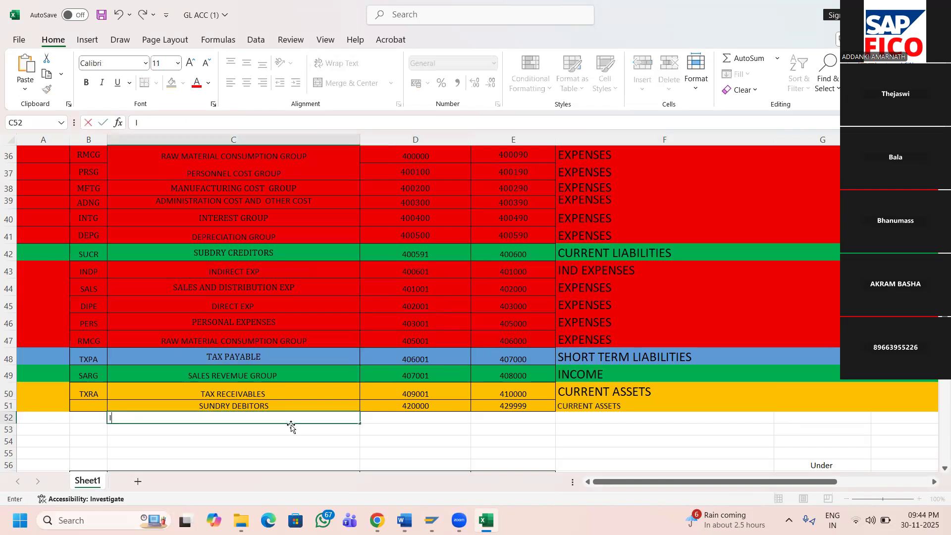
pyautogui.write('NVENTORY')
pyautogui.press('Tab')
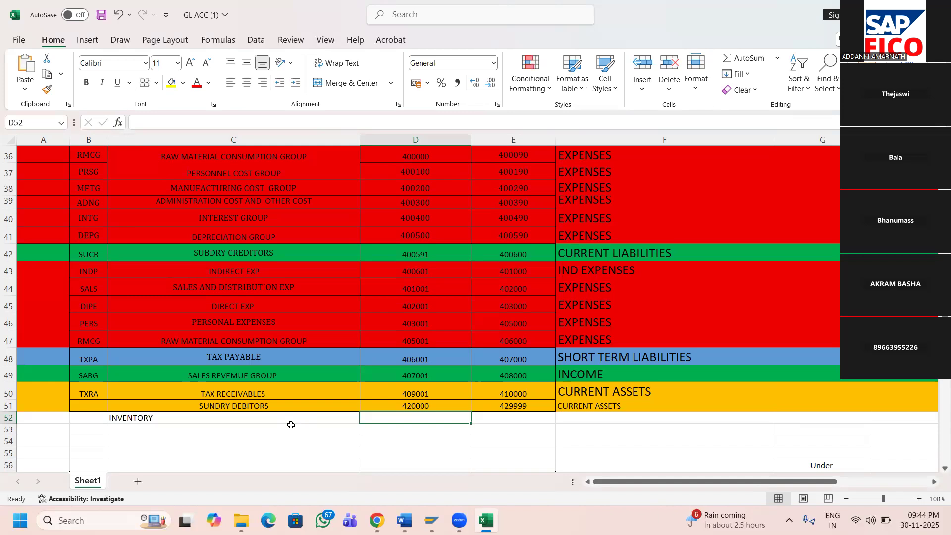
pyautogui.press('Right')
pyautogui.press('Right')
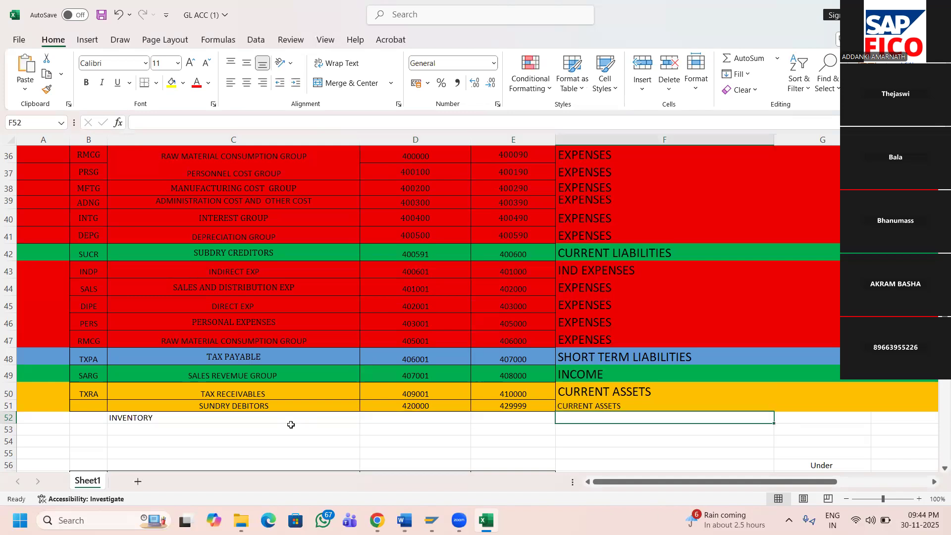
pyautogui.write('C')
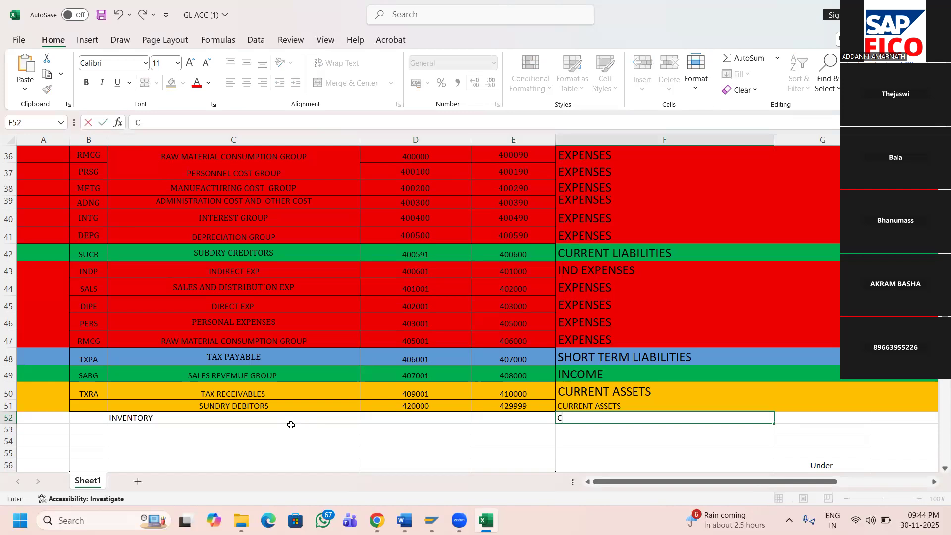
pyautogui.press('Up')
pyautogui.hotkey('shift', 'Down')
pyautogui.hotkey('ctrl', 'd')
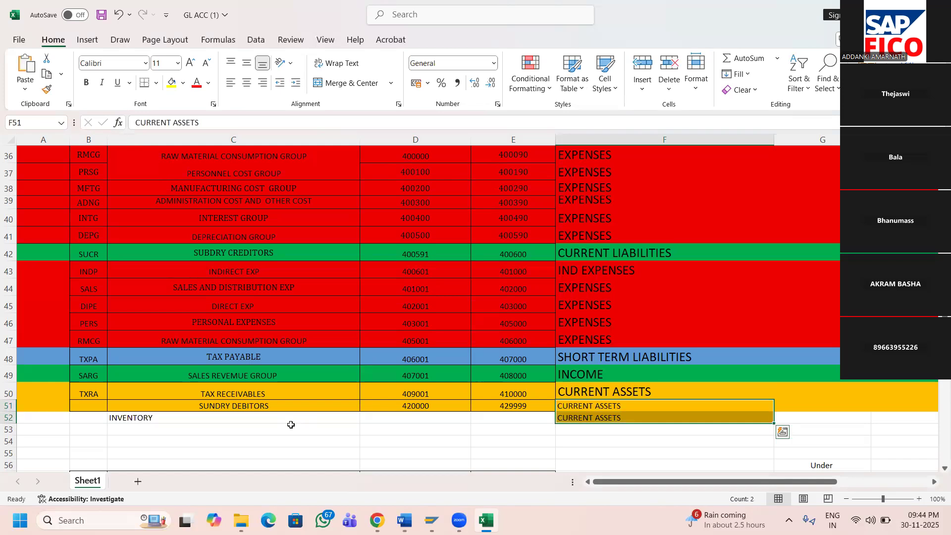
pyautogui.hotkey('ctrl', 's')
# - Add a CASH & BANK row below INVENTORY and classify it as CURRENT ASSETS
pyautogui.press('Down')
pyautogui.press('Left')
pyautogui.press('Down')
pyautogui.press('Left')
pyautogui.press('Left')
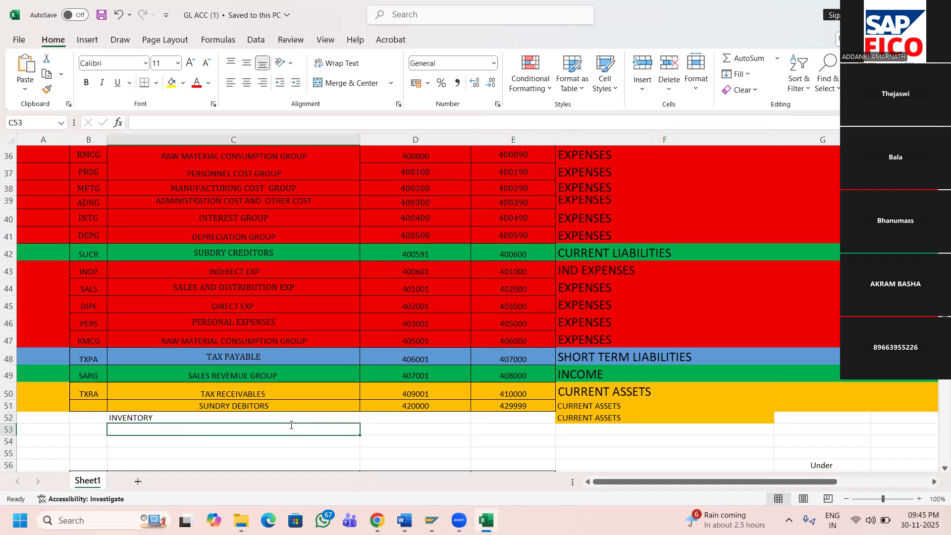
pyautogui.write('CASH ')
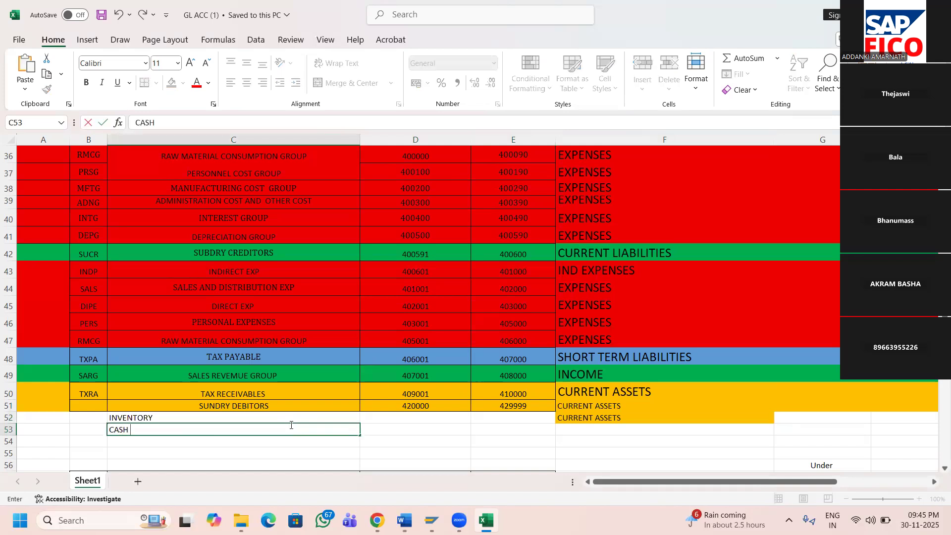
pyautogui.write('& BANK')
pyautogui.press('Right')
pyautogui.press('Right')
pyautogui.press('Right')
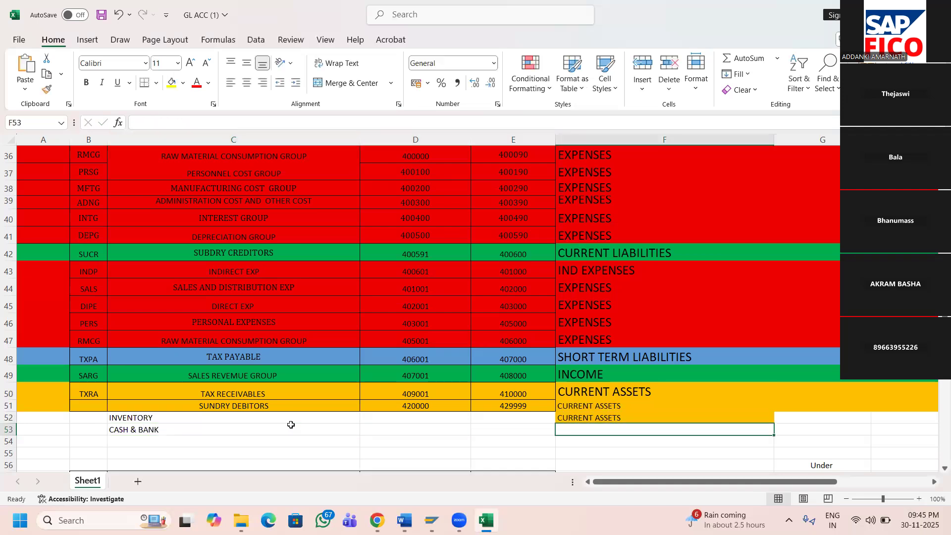
pyautogui.press('Up')
pyautogui.hotkey('shift', 'Down')
pyautogui.hotkey('ctrl', 'd')
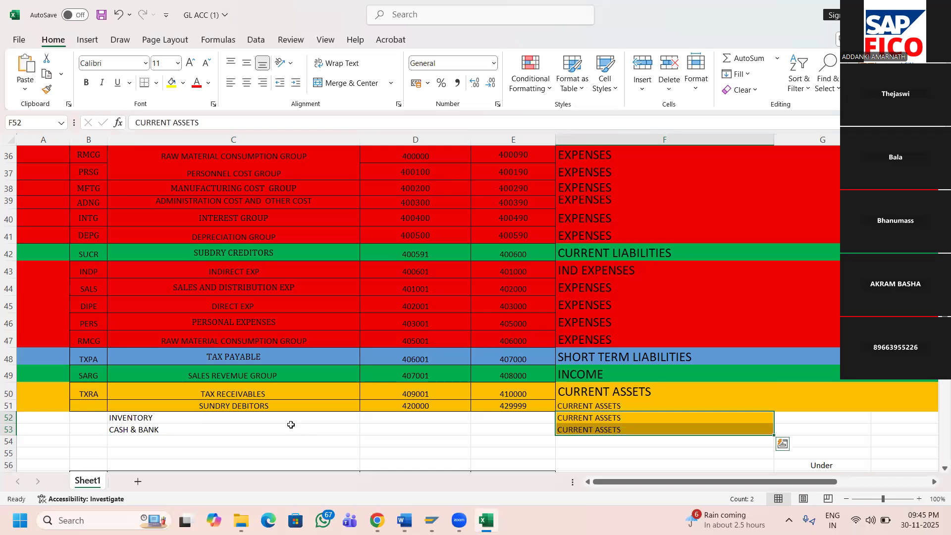
# - Check the CURRENT ASSETS, LOANS & ADV range against the SAP statement version hierarchy and review the INCOME groups in Excel
pyautogui.click(252, 396)
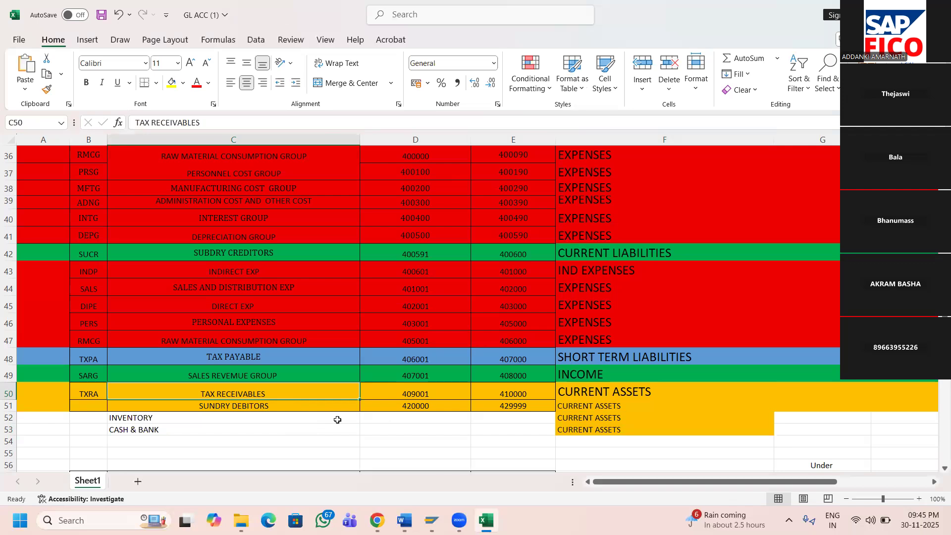
pyautogui.scroll(3, 328, 325)
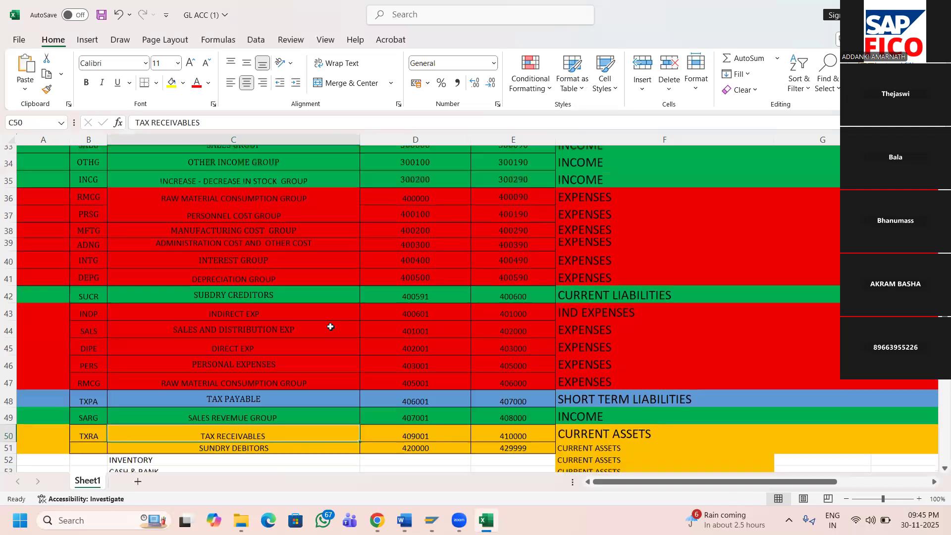
pyautogui.click(239, 245)
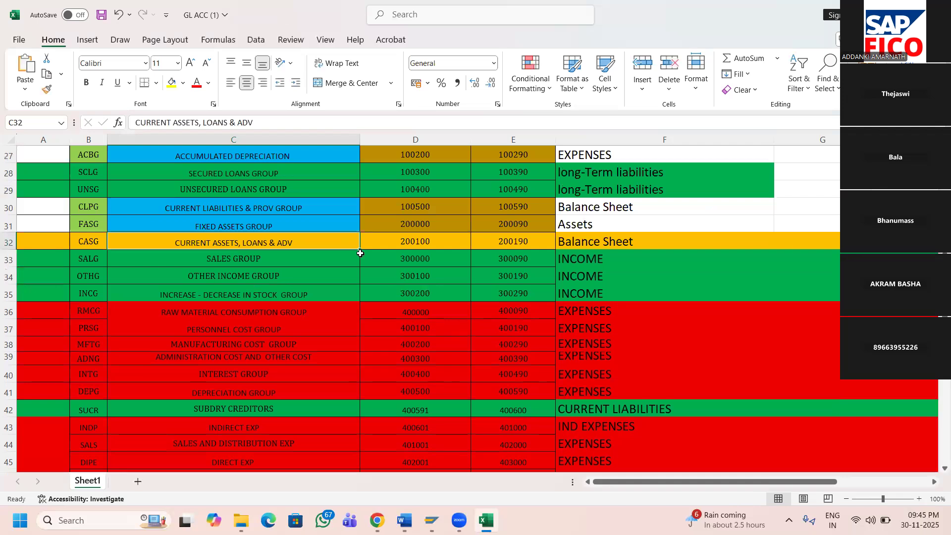
pyautogui.moveTo(415, 241); pyautogui.dragTo(579, 247)
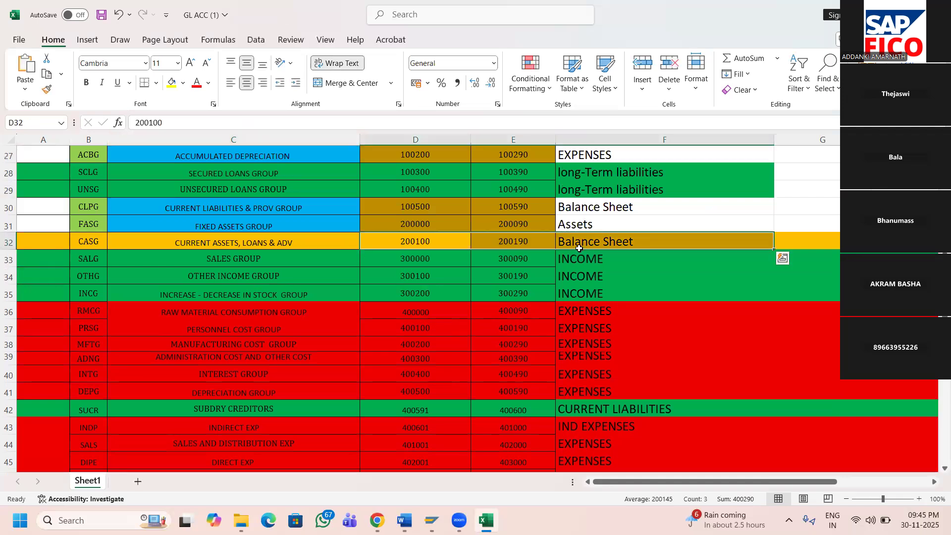
pyautogui.click(646, 241)
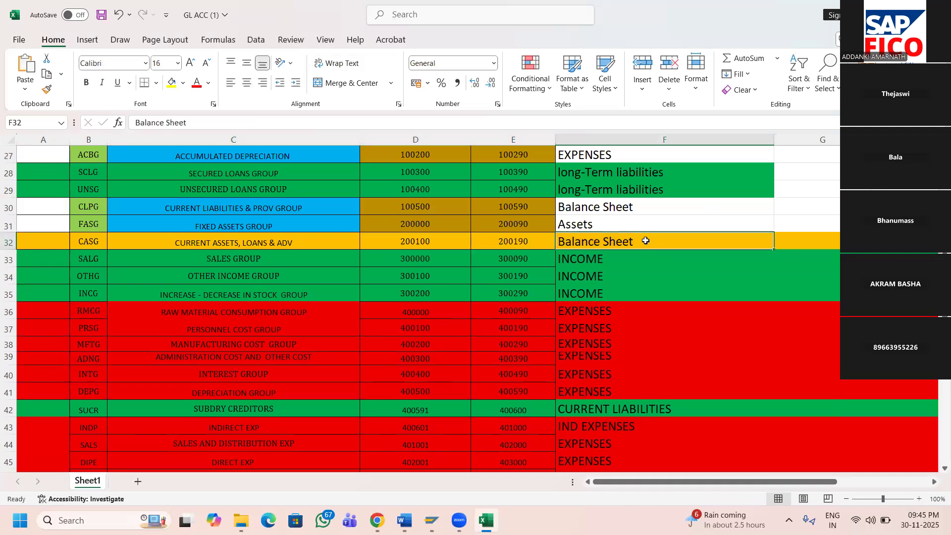
pyautogui.moveTo(432, 520)
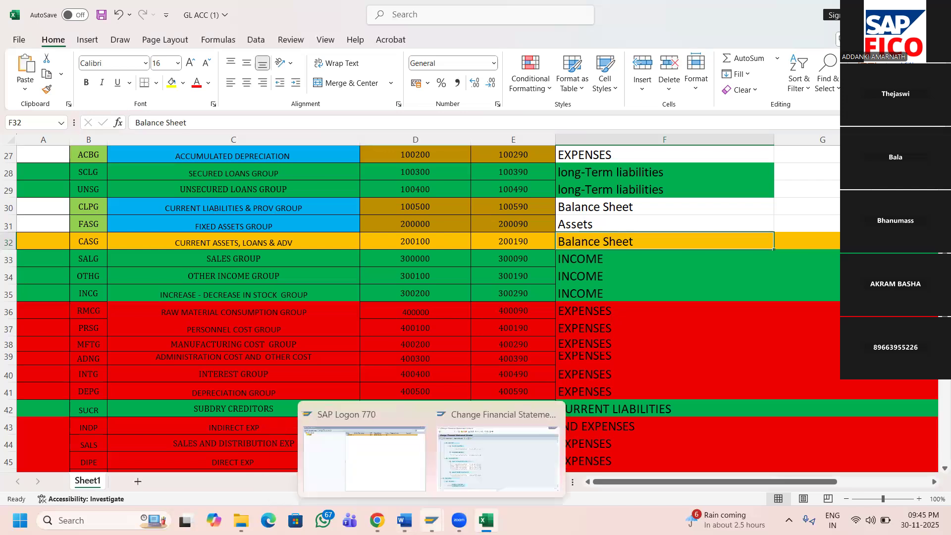
pyautogui.click(486, 407)
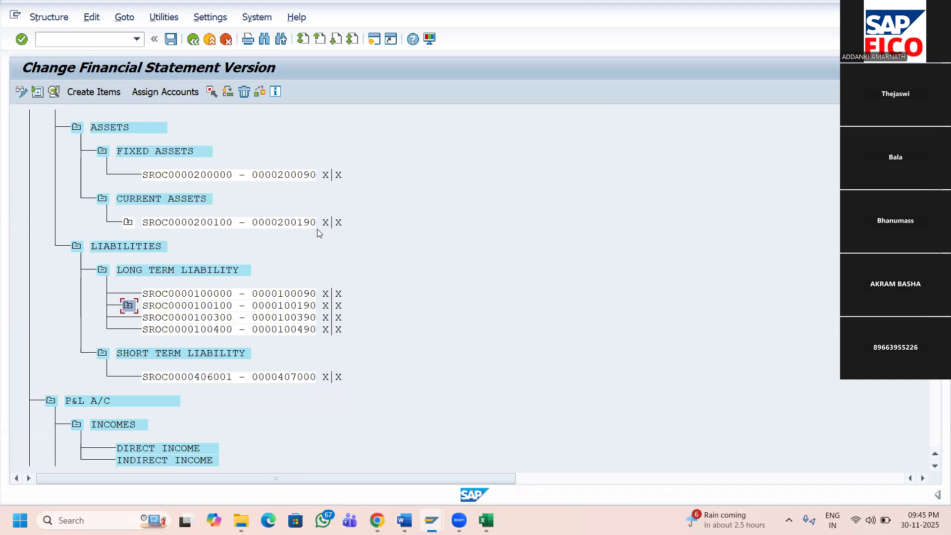
pyautogui.hotkey('alt', 'Tab')
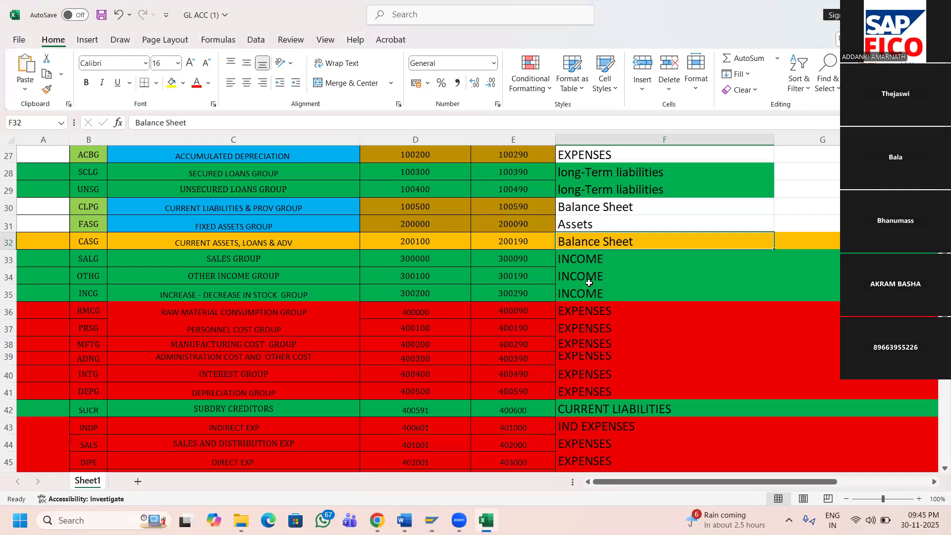
pyautogui.moveTo(240, 256); pyautogui.dragTo(566, 292)
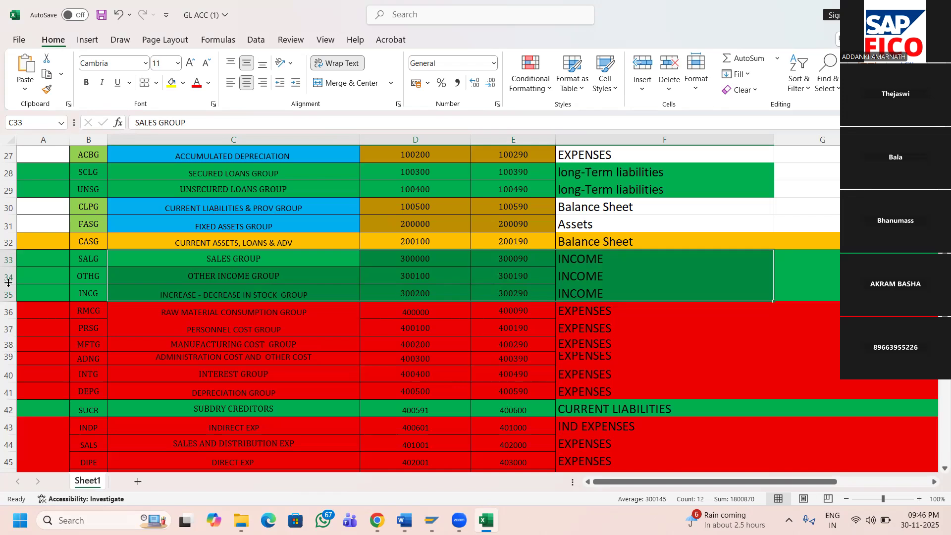
pyautogui.click(215, 262)
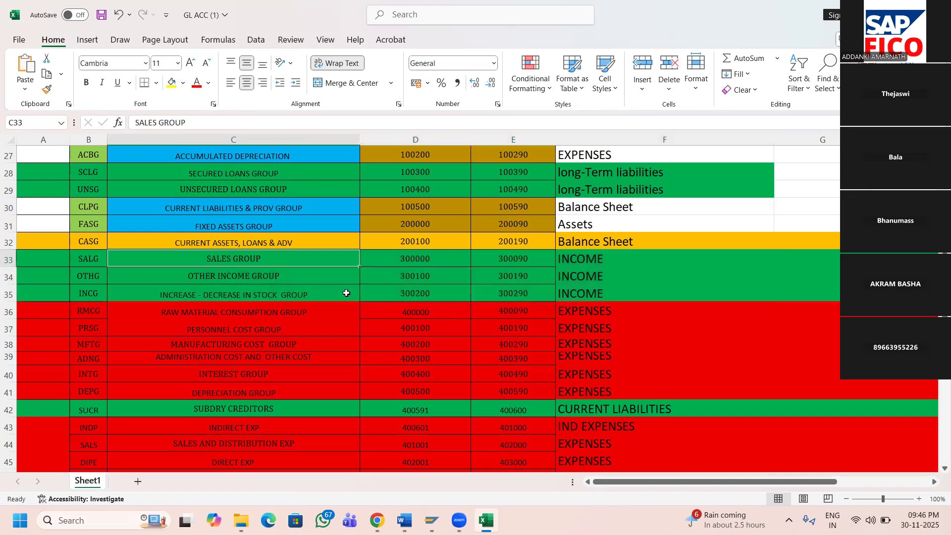
pyautogui.press('F2')
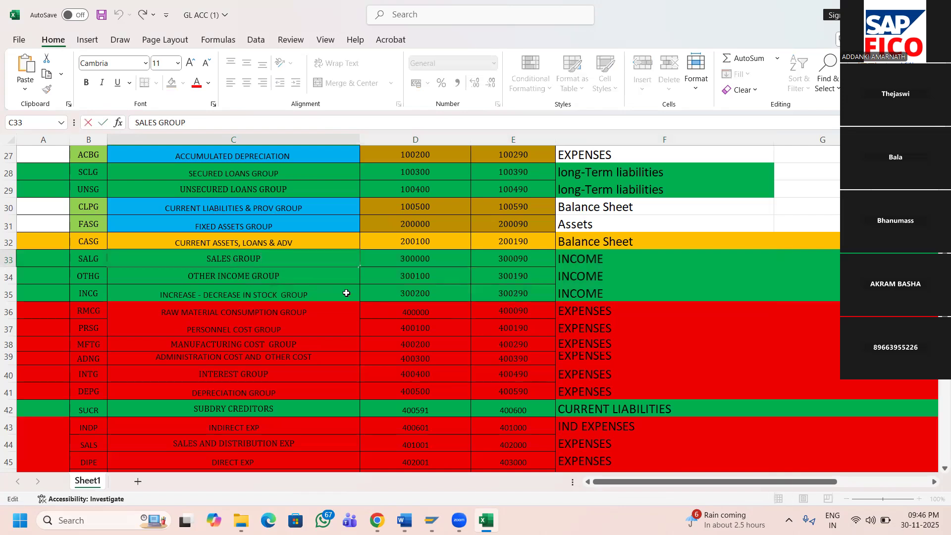
pyautogui.write('&  ')
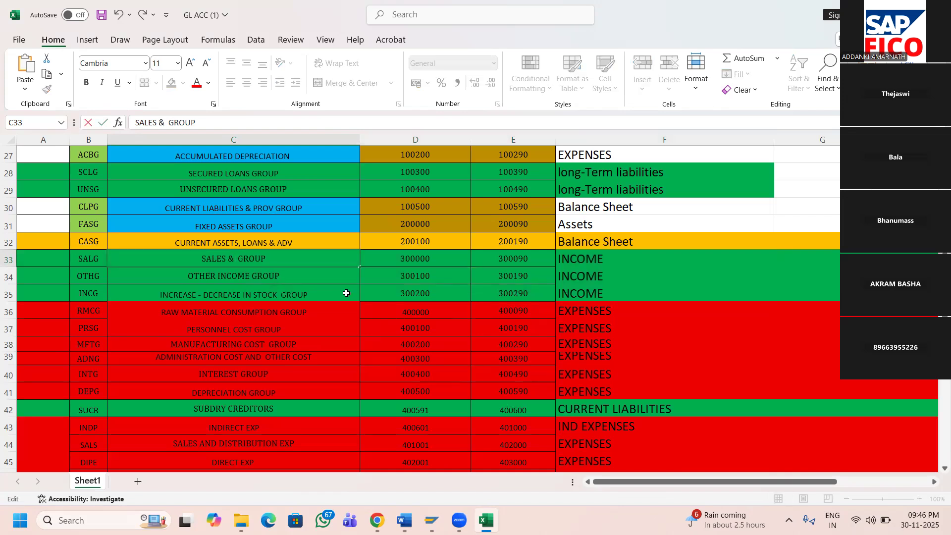
pyautogui.write('REVE')
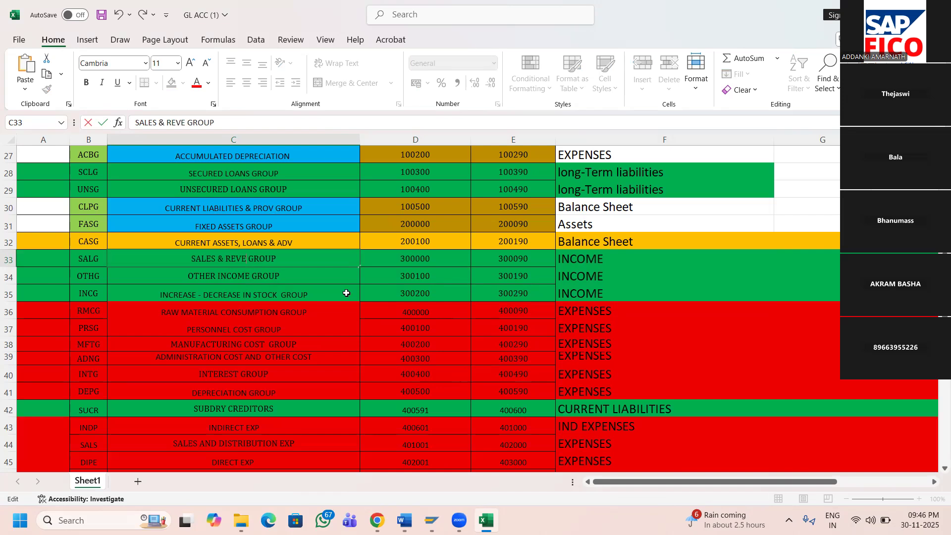
pyautogui.press('BackSpace')
pyautogui.press('BackSpace')
pyautogui.press('BackSpace')
pyautogui.press('BackSpace')
pyautogui.press('BackSpace')
pyautogui.press('BackSpace')
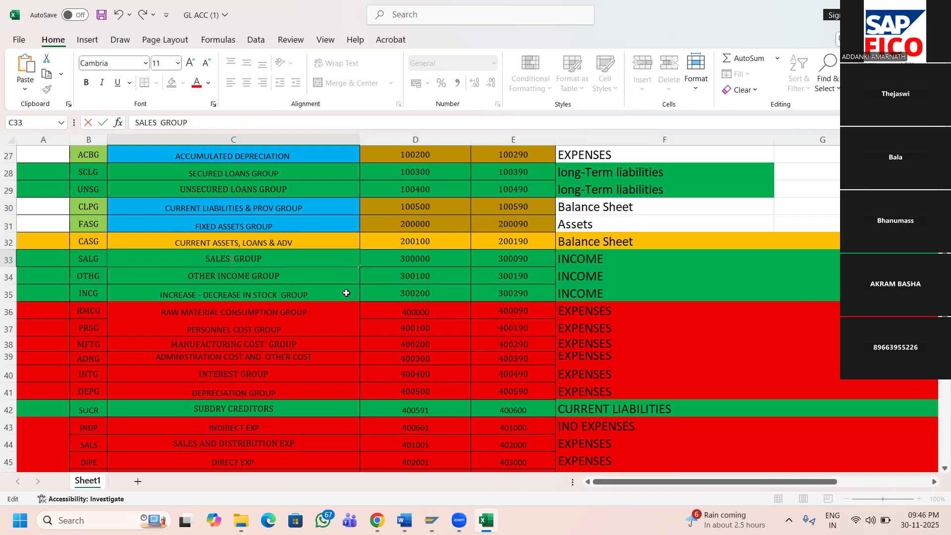
pyautogui.press('BackSpace')
# - Insert a row above OTHER INCOME GROUP and enter SALES & REVENUE GROUP as its group name
pyautogui.click(290, 272)
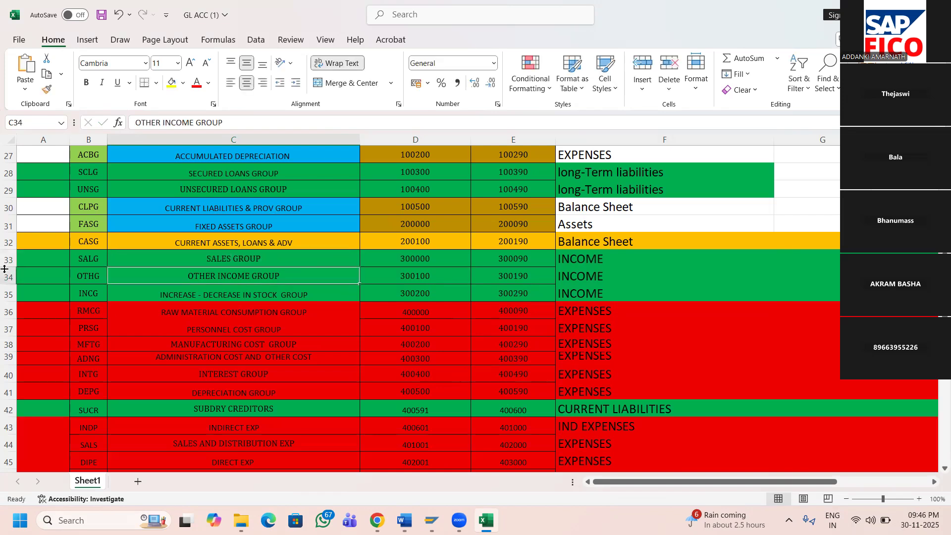
pyautogui.click(8, 277)
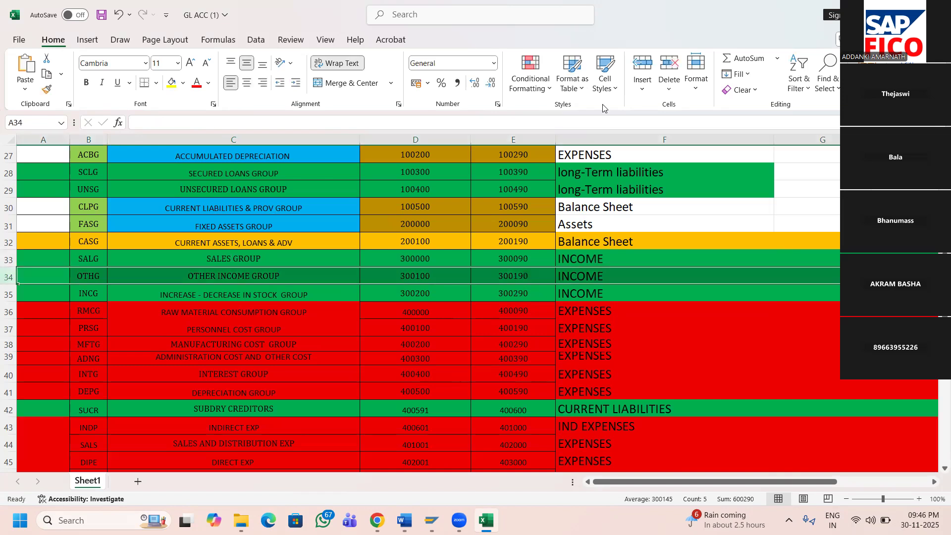
pyautogui.click(646, 63)
pyautogui.click(211, 282)
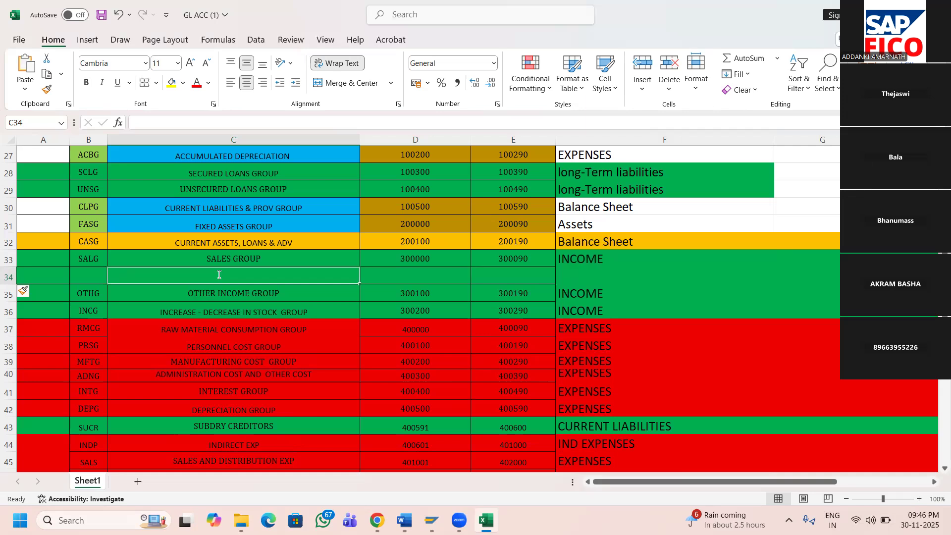
pyautogui.write('SA')
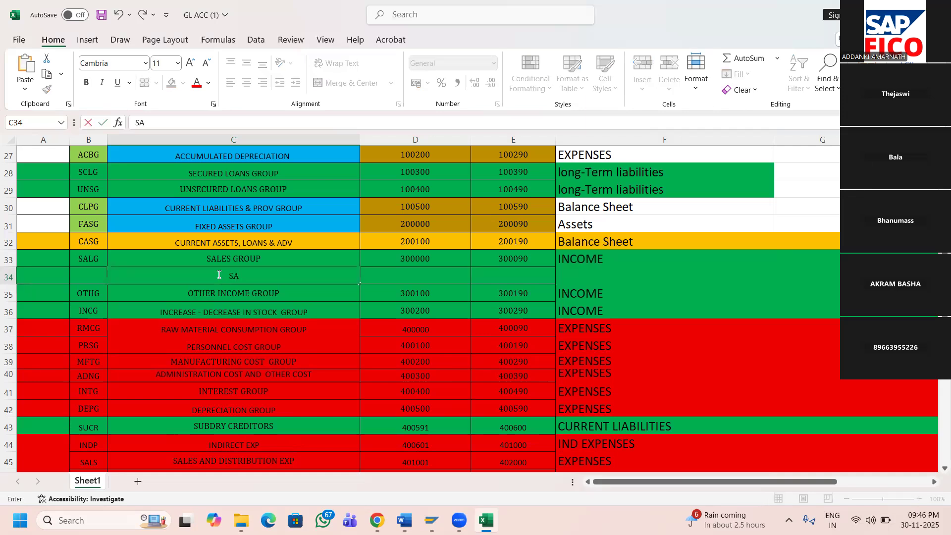
pyautogui.write('LES')
pyautogui.write('& REVENUE')
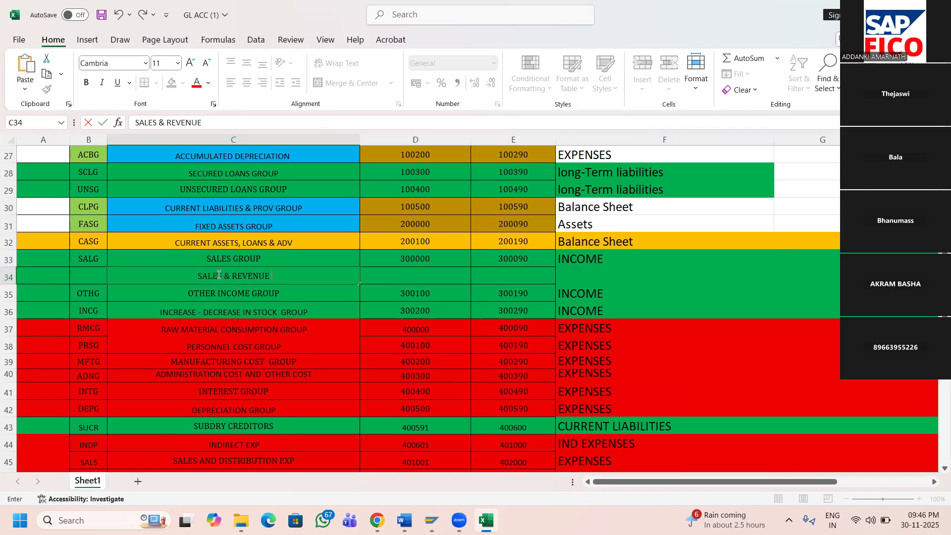
pyautogui.write('GROUP')
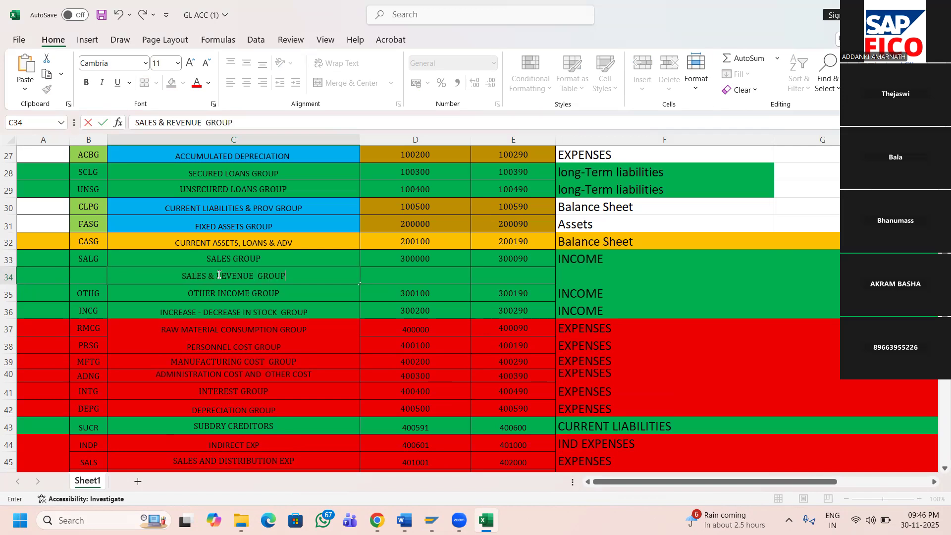
# - Classify the SALES & REVENUE GROUP row as INCOME, copying the classification from the SALES GROUP row
pyautogui.press('Tab')
pyautogui.press('Tab')
pyautogui.press('Tab')
pyautogui.write('I')
pyautogui.press('Up')
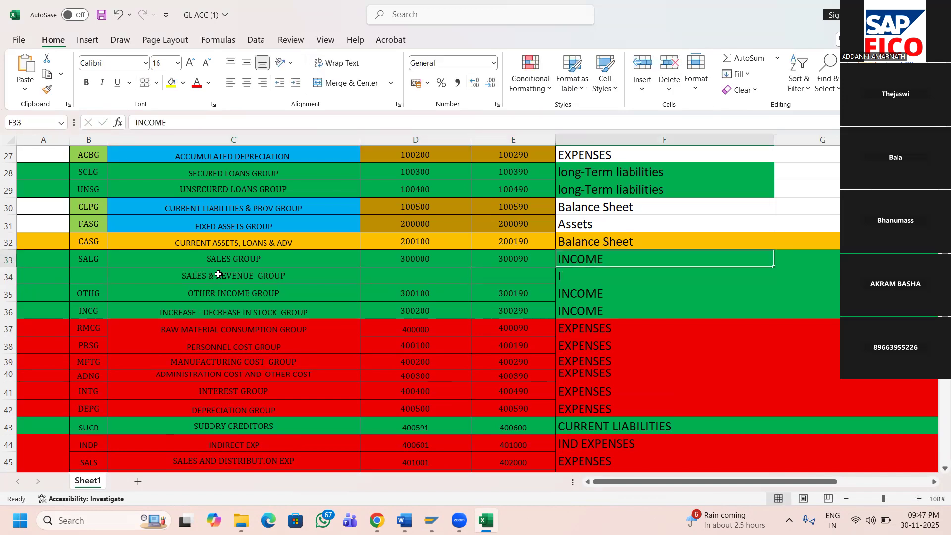
pyautogui.hotkey('shift', 'Down')
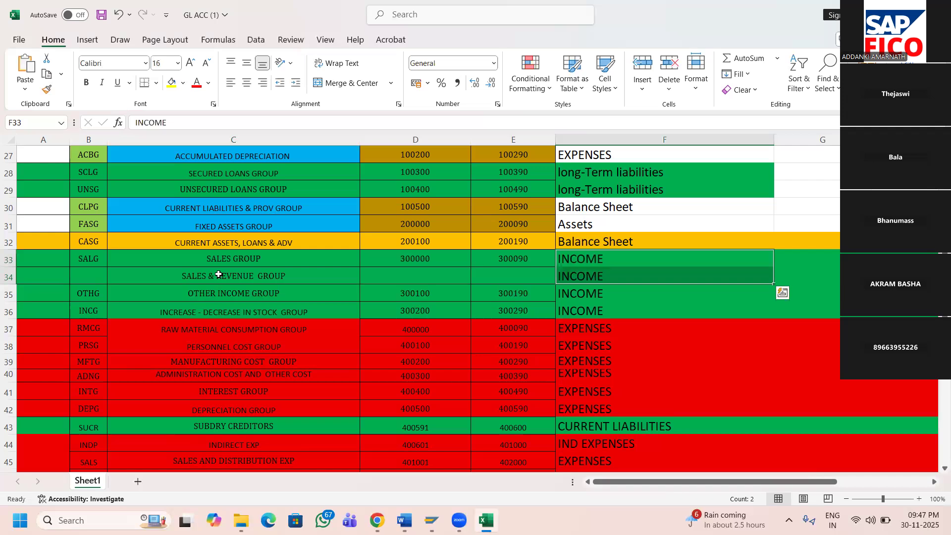
# - Enter the account range 500000 to 500090 for the SALES & REVENUE GROUP row
pyautogui.click(434, 277)
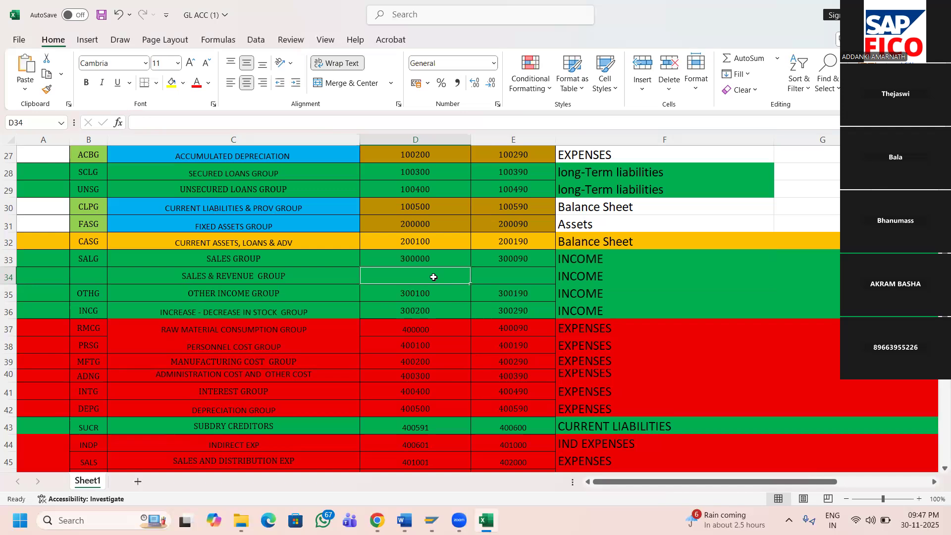
pyautogui.write('500000')
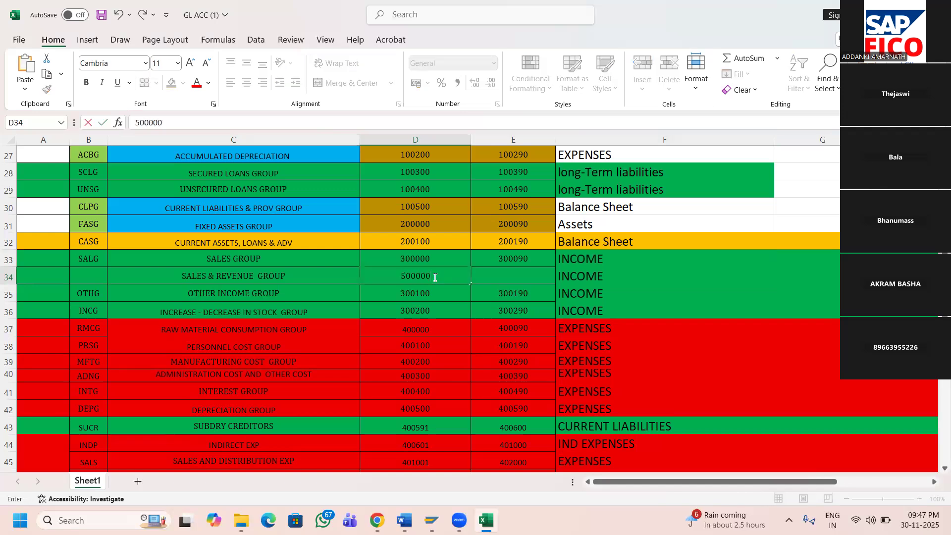
pyautogui.press('Tab')
pyautogui.write('5')
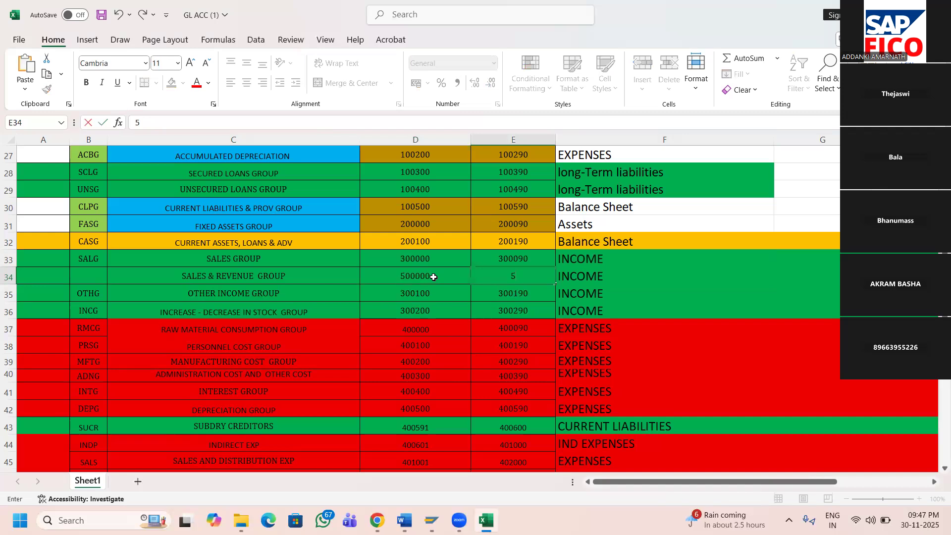
pyautogui.write('00090')
pyautogui.press('Return')
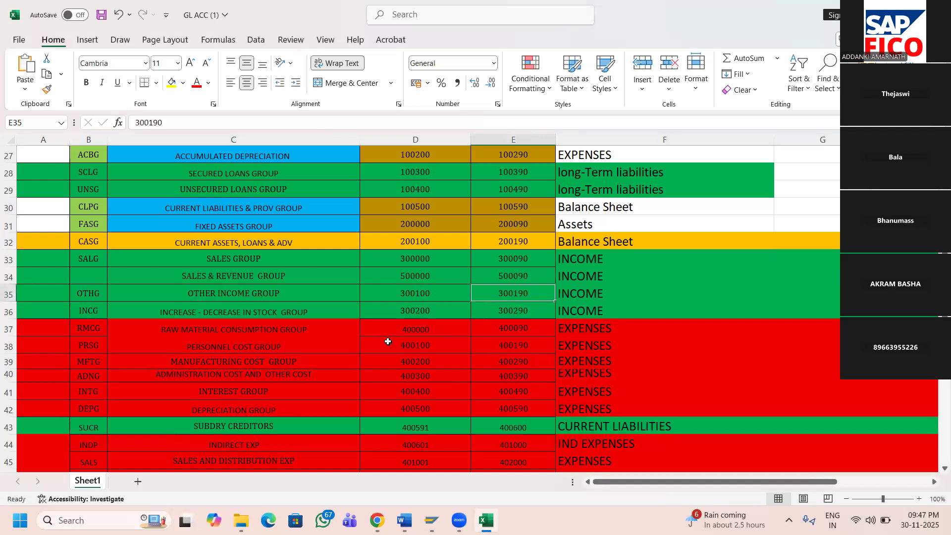
# - Review the expense groups from RAW MATERIAL CONSUMPTION GROUP to DIRECT EXP and save the workbook
pyautogui.scroll(-2, 446, 367)
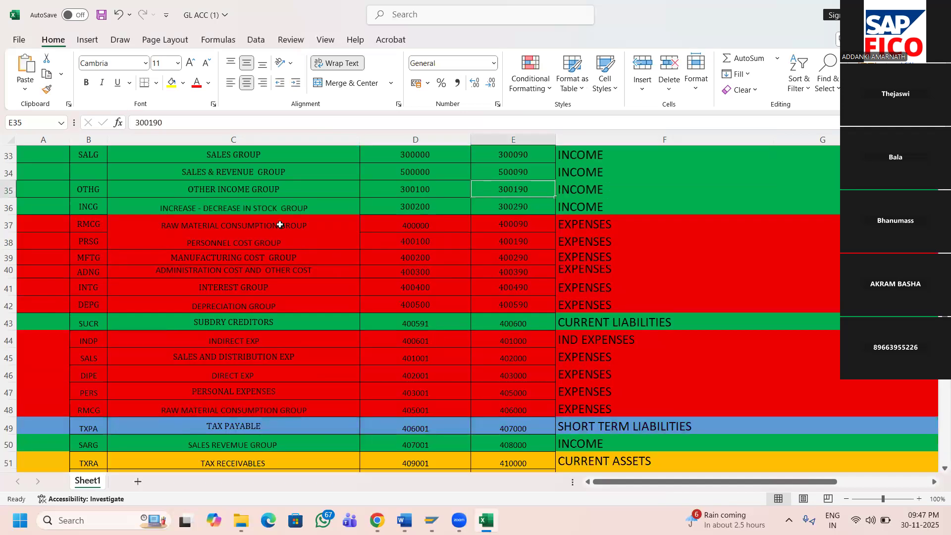
pyautogui.click(315, 227)
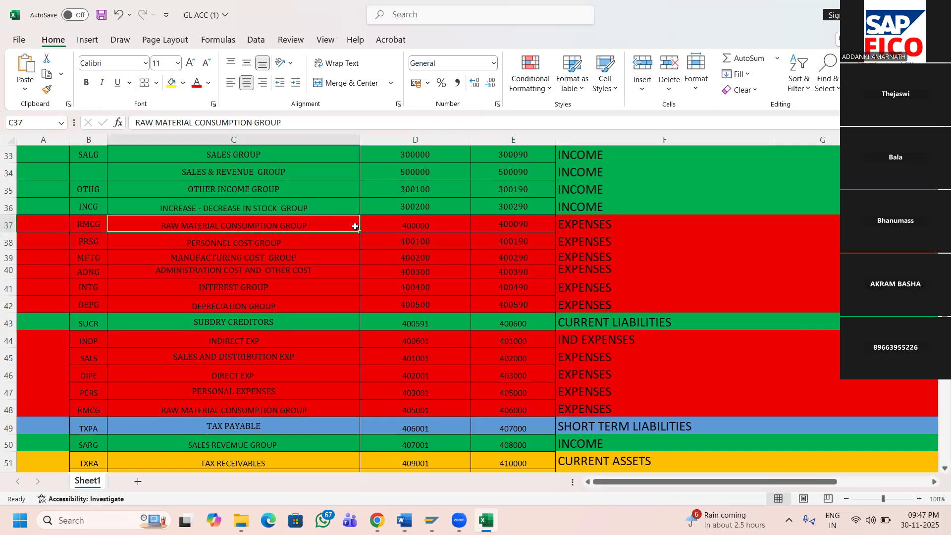
pyautogui.click(297, 241)
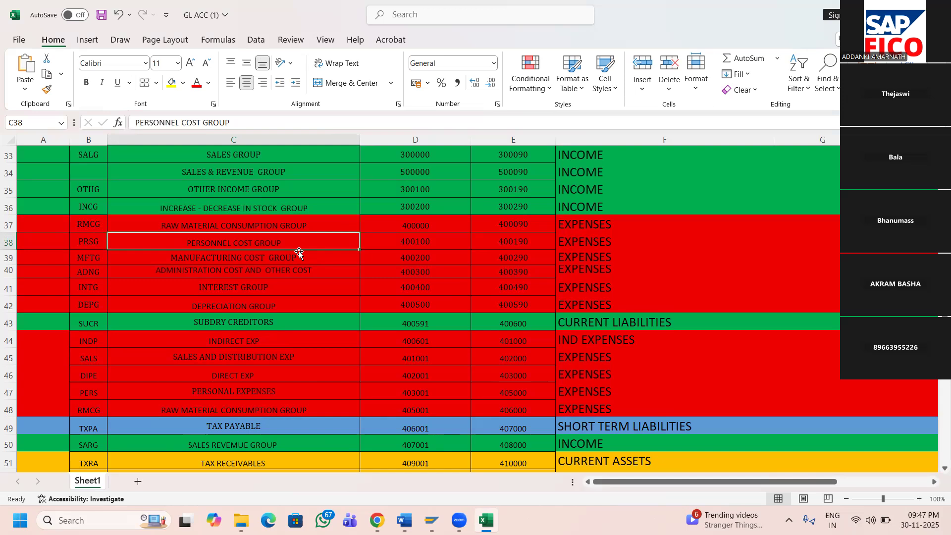
pyautogui.click(270, 375)
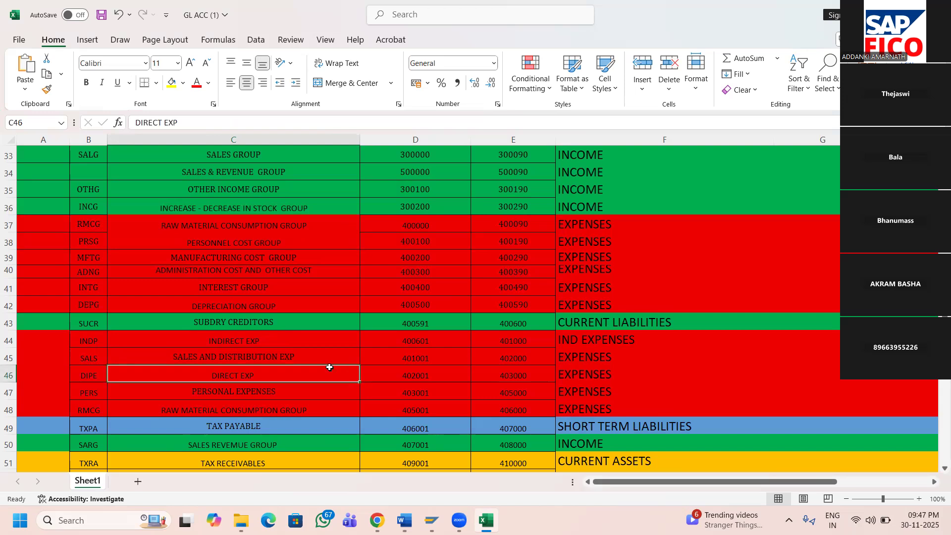
pyautogui.hotkey('ctrl', 's')
pyautogui.click(420, 341)
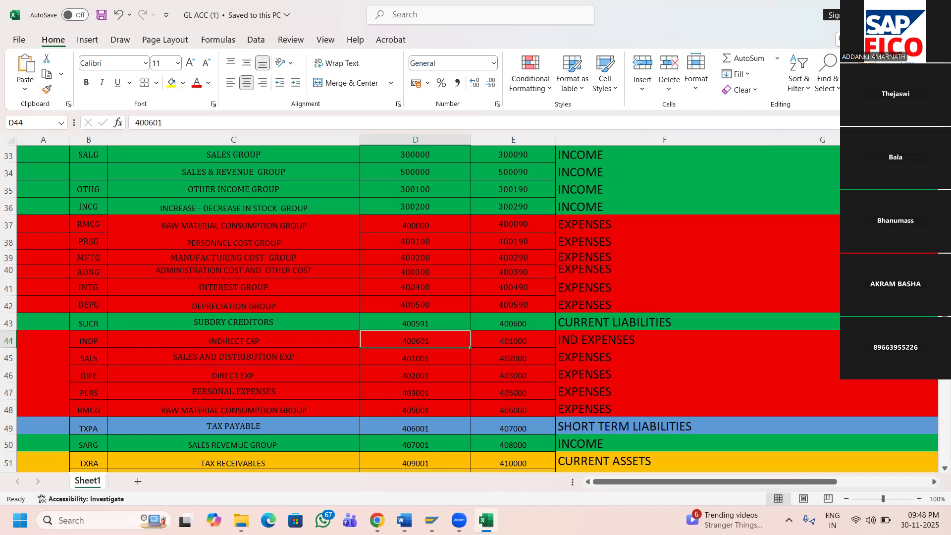
# - Switch to the SAP financial statement version, try to save it, and dismiss the connection error dialogs
pyautogui.moveTo(404, 520)
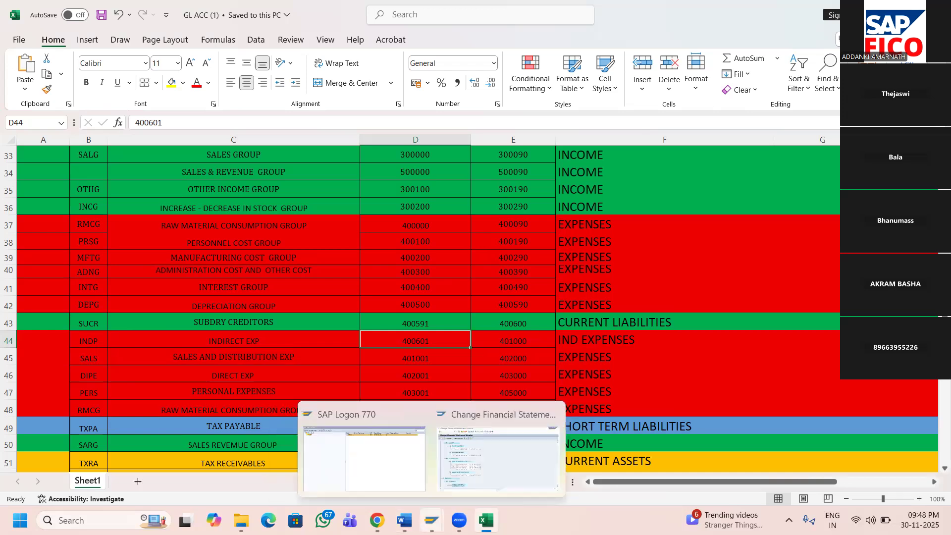
pyautogui.click(526, 444)
pyautogui.click(171, 39)
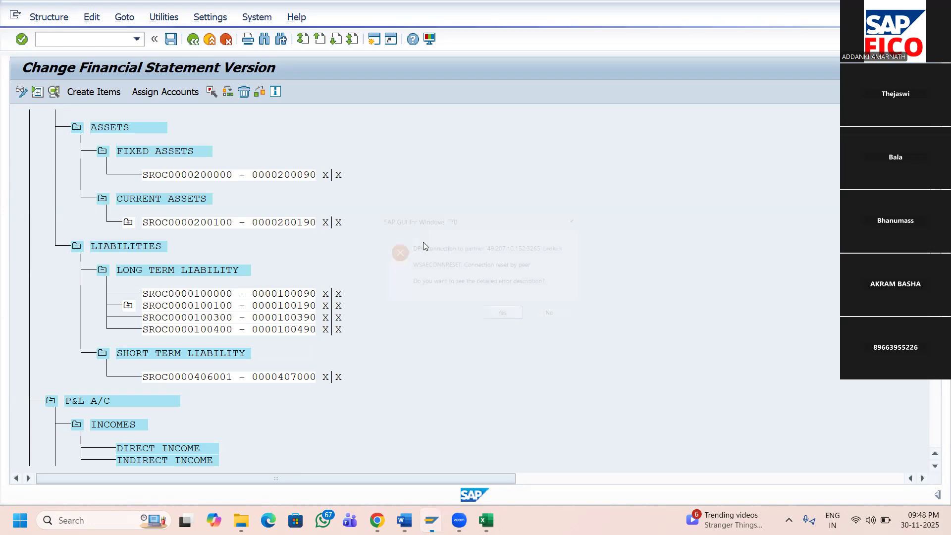
pyautogui.click(503, 320)
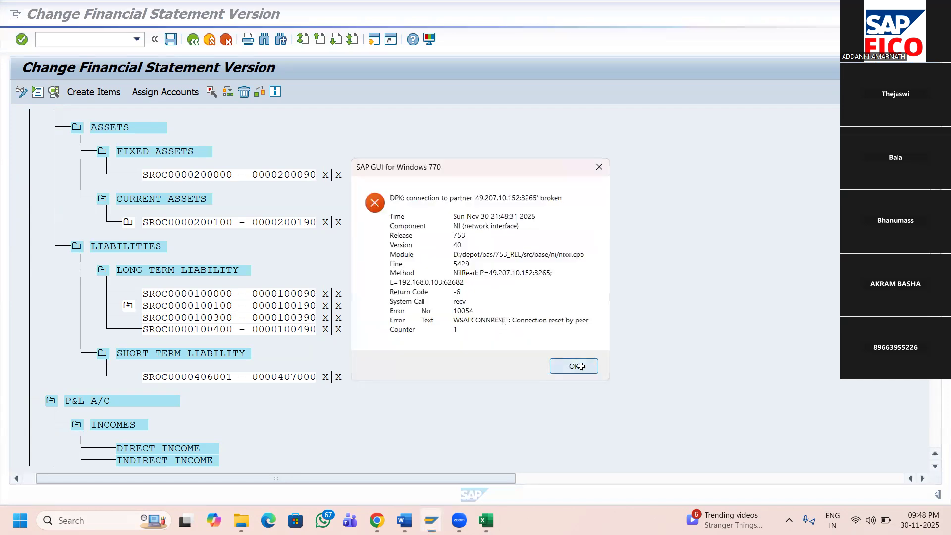
pyautogui.click(574, 366)
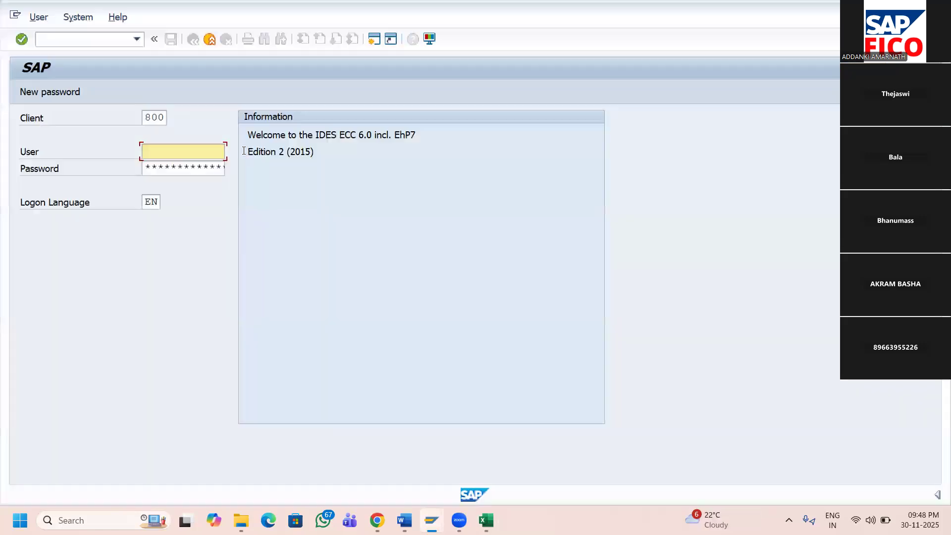
# - Log on to SAP client 800 again with the user ID and account password
pyautogui.write('65')
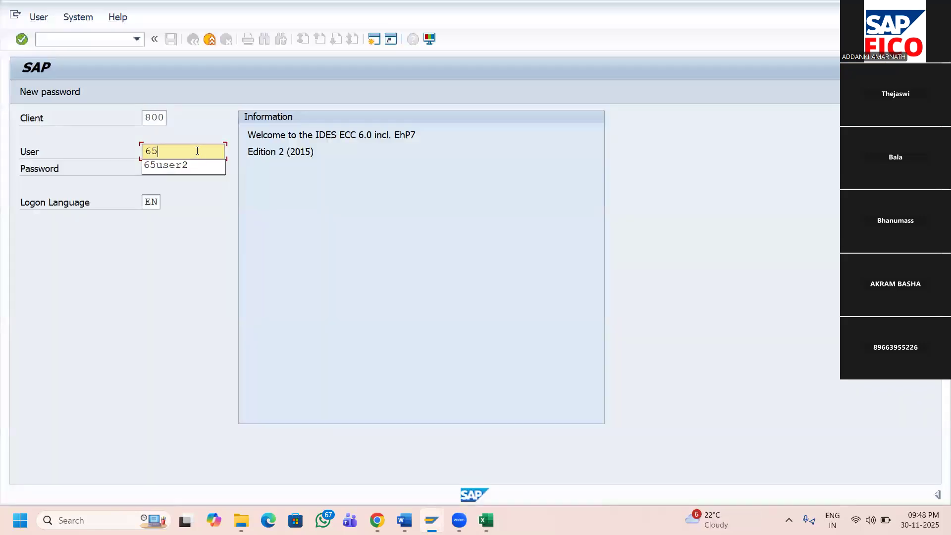
pyautogui.click(193, 168)
pyautogui.click(189, 168)
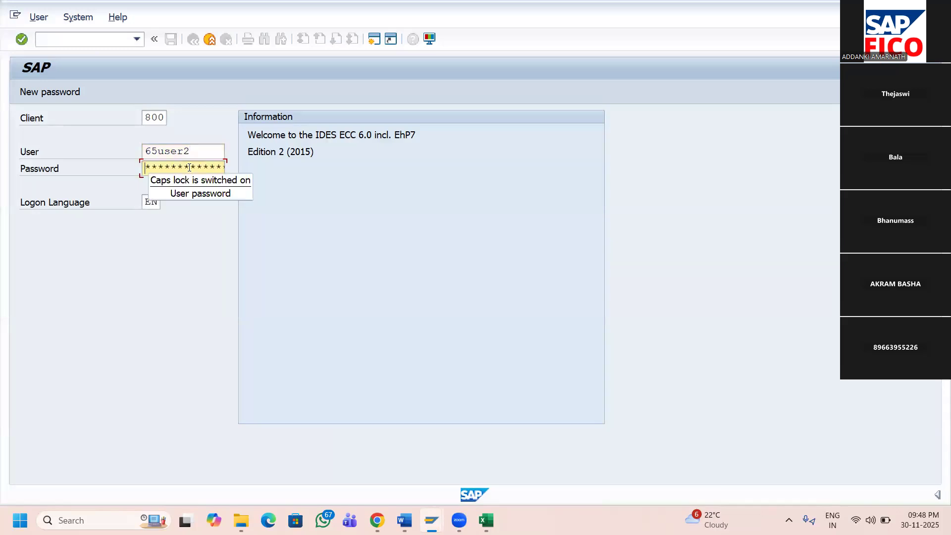
pyautogui.write('**')
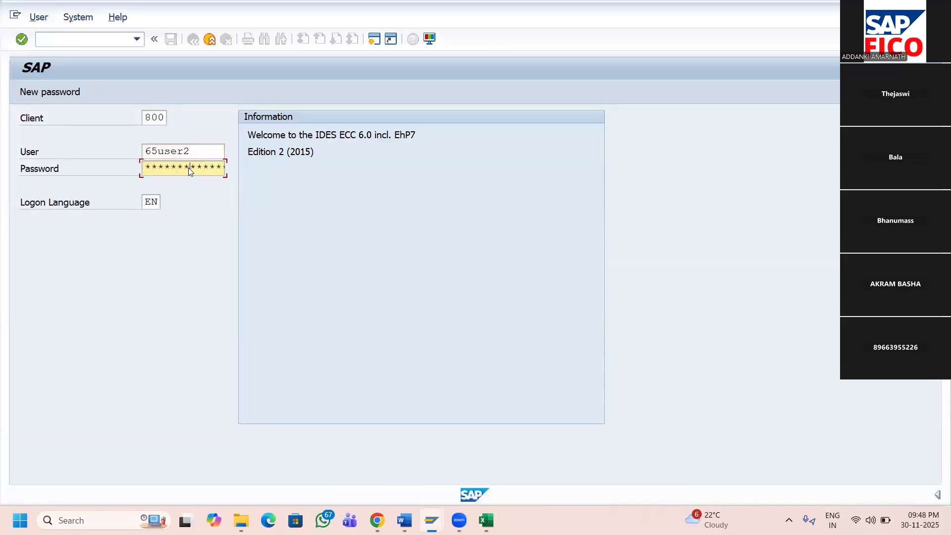
pyautogui.press('Return')
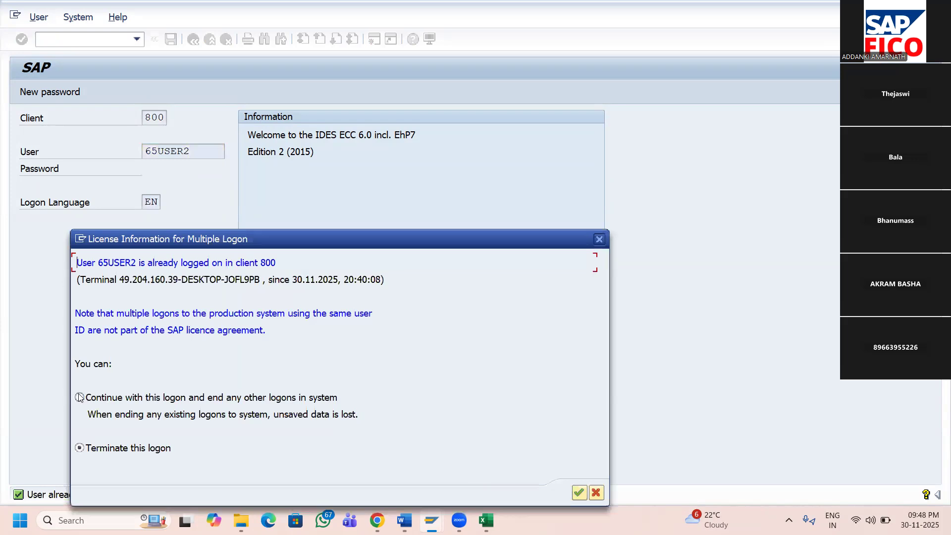
# - Continue with this logon, ending any other logons in the system, and open transaction OB58
pyautogui.click(578, 493)
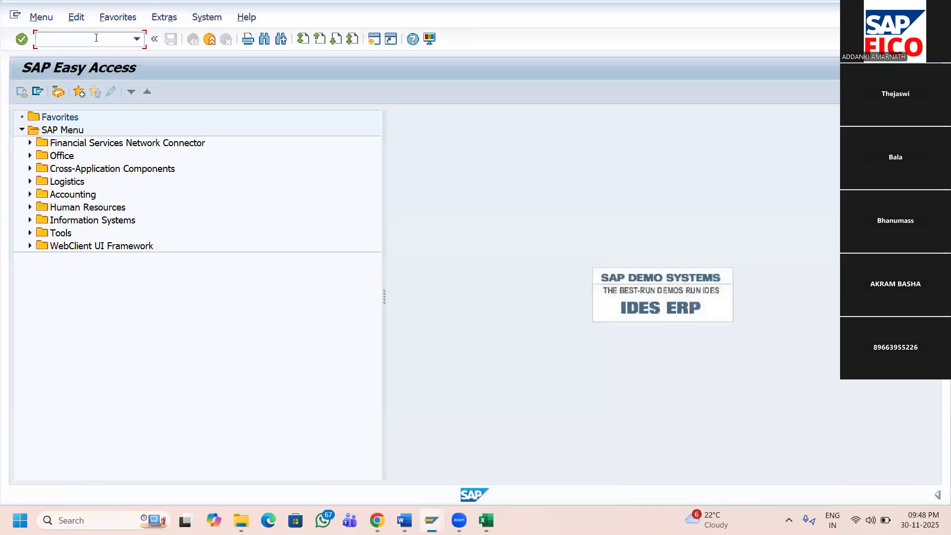
pyautogui.write('OB58')
pyautogui.press('Return')
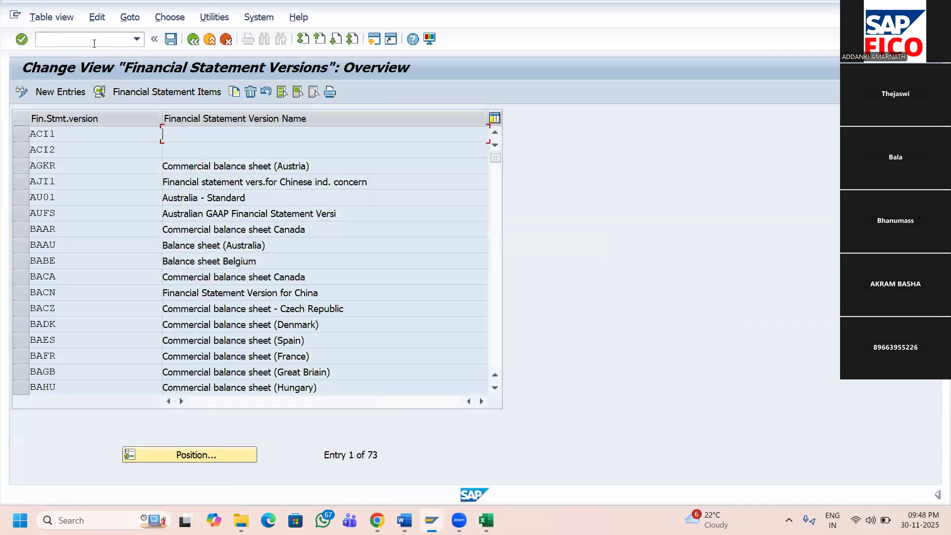
# - Find financial statement version SR11 in the overview and open its financial statement items
pyautogui.click(200, 454)
pyautogui.write('SR11')
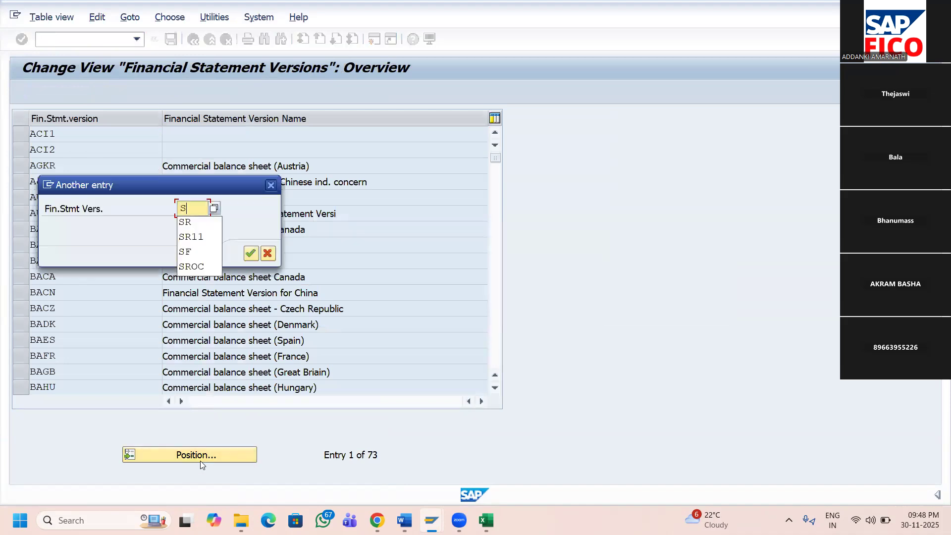
pyautogui.click(247, 256)
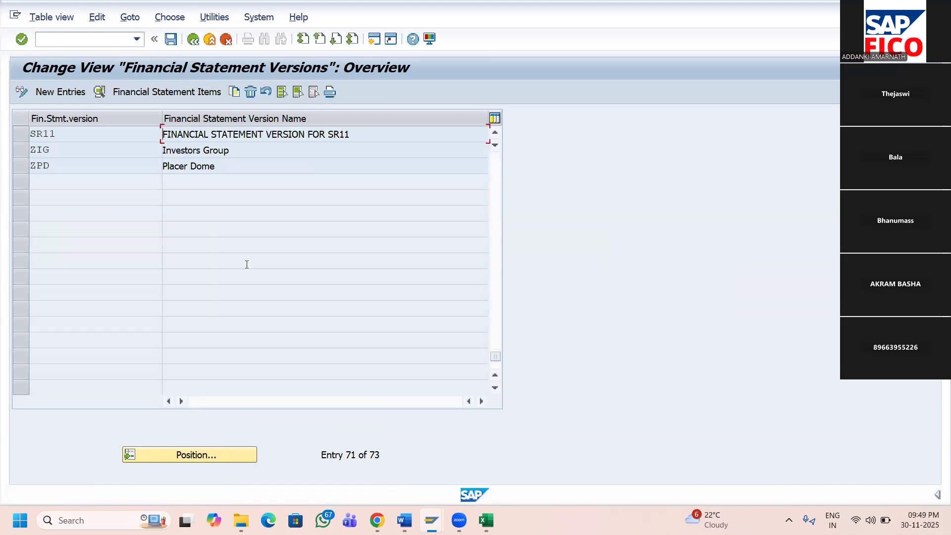
pyautogui.doubleClick(199, 138)
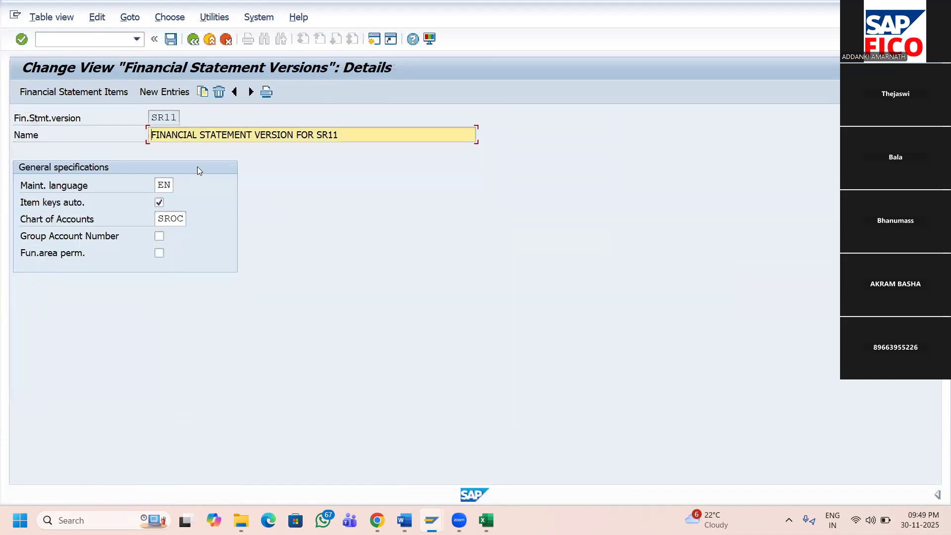
pyautogui.click(86, 93)
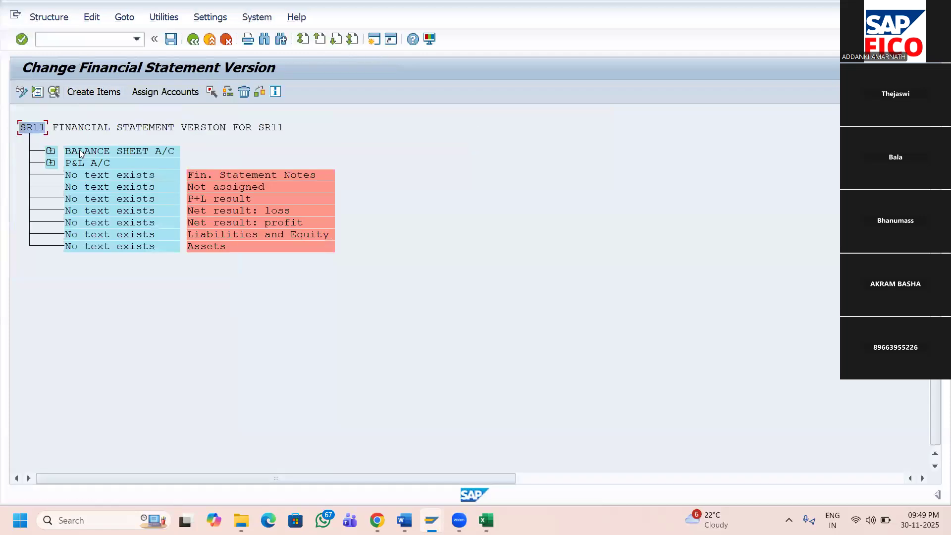
# - Expand the BALANCE SHEET A/C, P&L A/C and ASSETS nodes of the SR11 structure
pyautogui.click(51, 152)
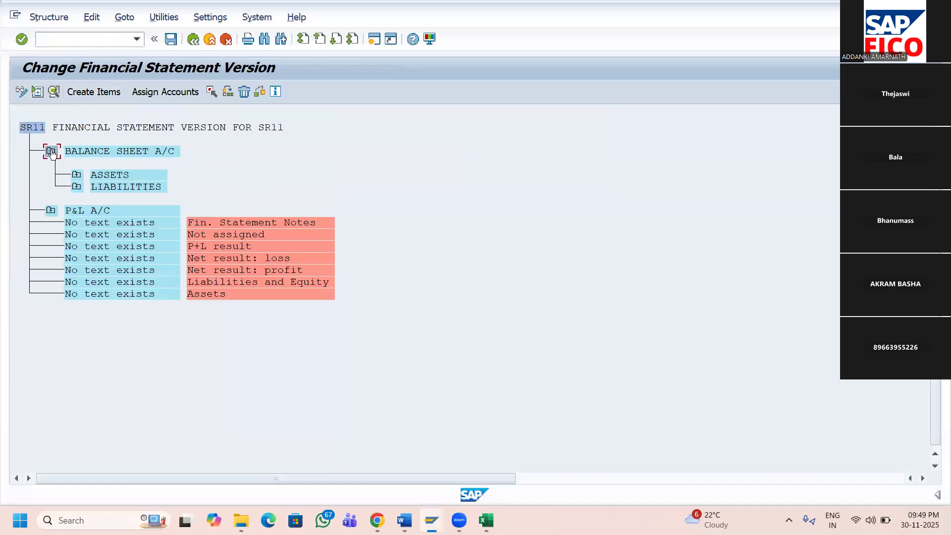
pyautogui.click(51, 211)
pyautogui.click(76, 175)
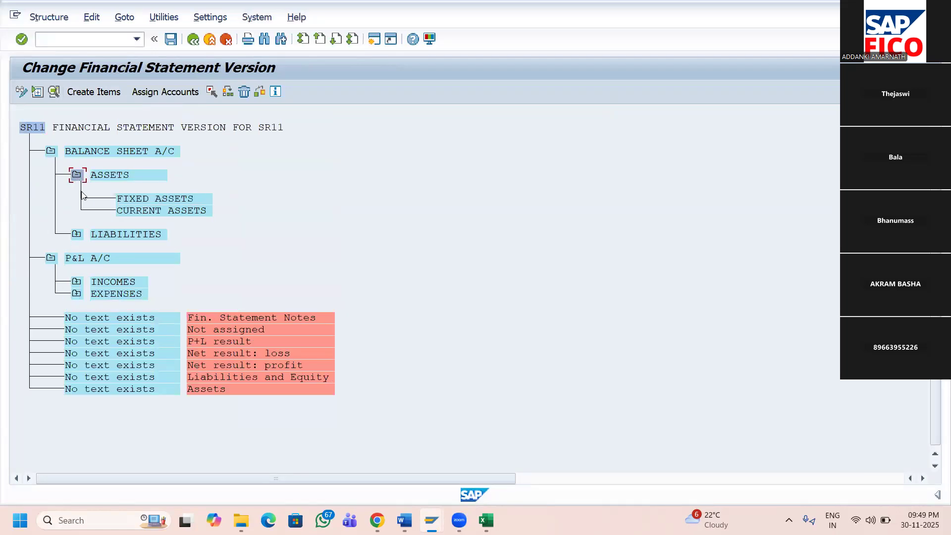
pyautogui.doubleClick(142, 200)
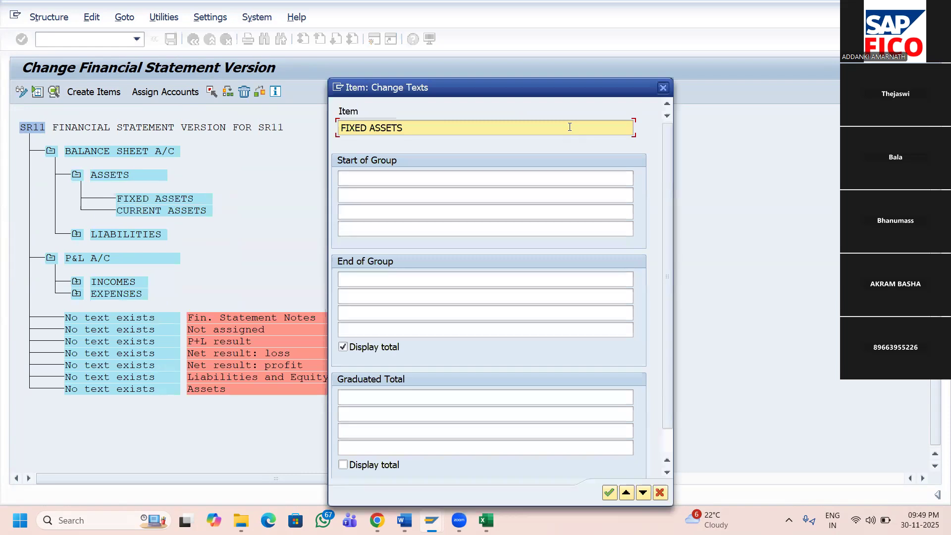
pyautogui.click(659, 492)
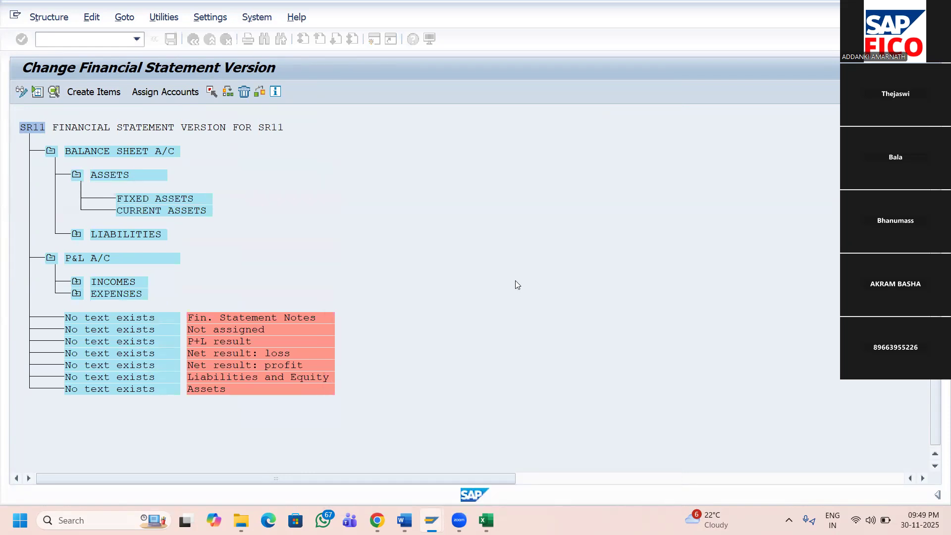
pyautogui.click(168, 94)
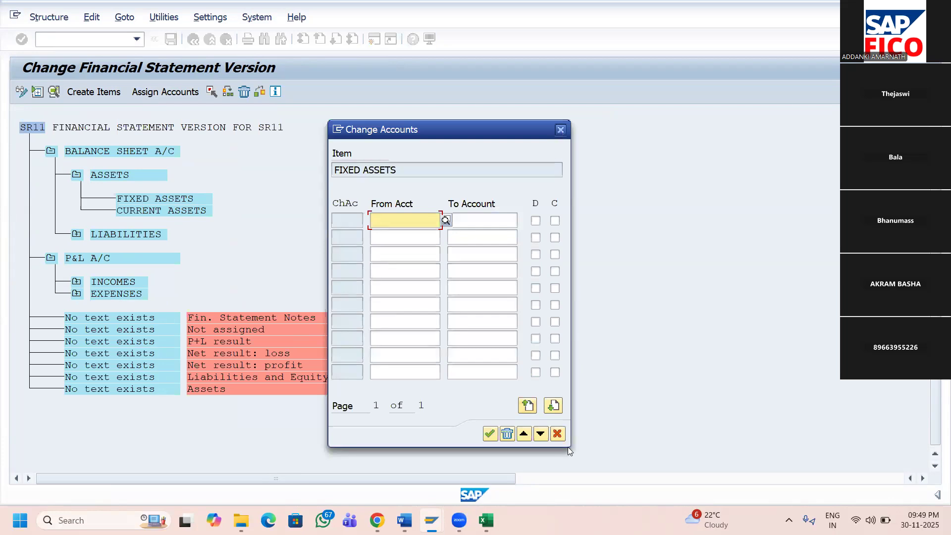
pyautogui.click(558, 435)
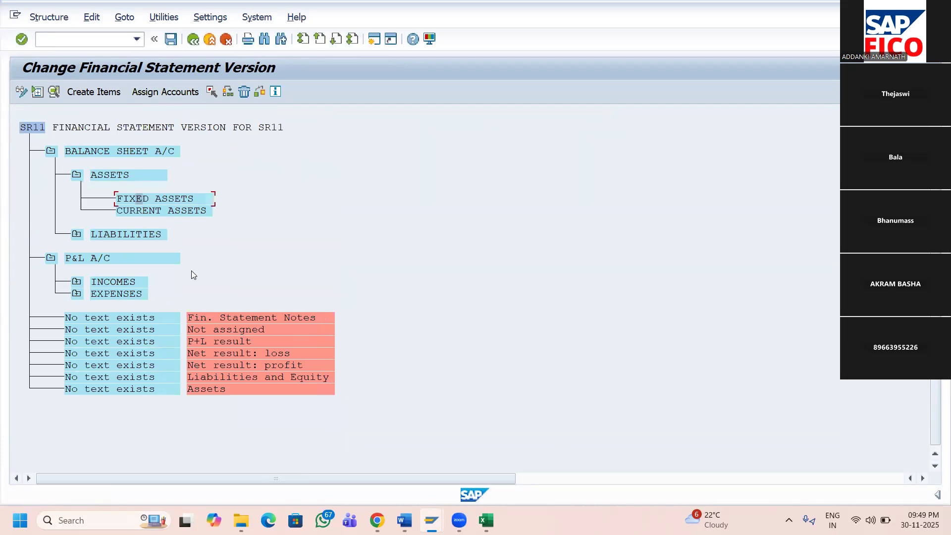
# - Expand the LIABILITIES, INCOMES and EXPENSES nodes of the SR11 structure
pyautogui.click(76, 235)
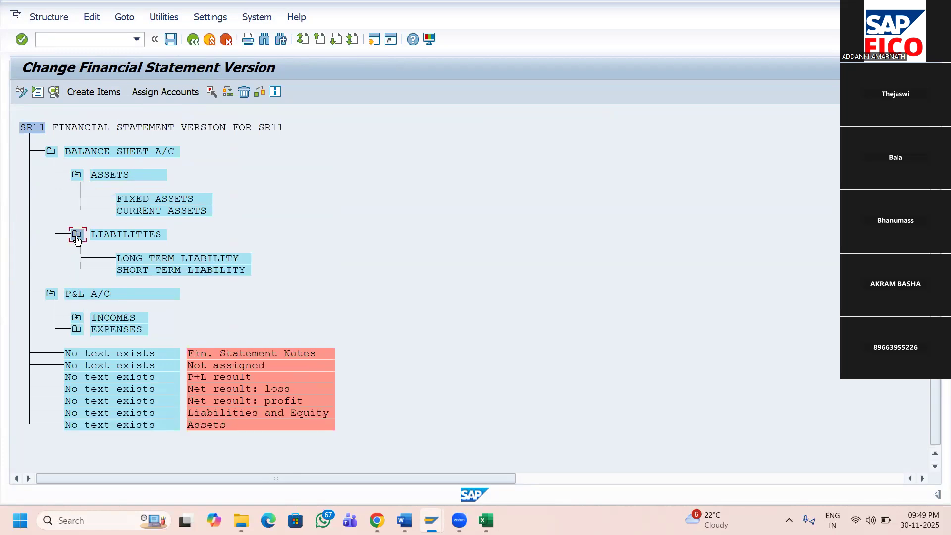
pyautogui.click(77, 318)
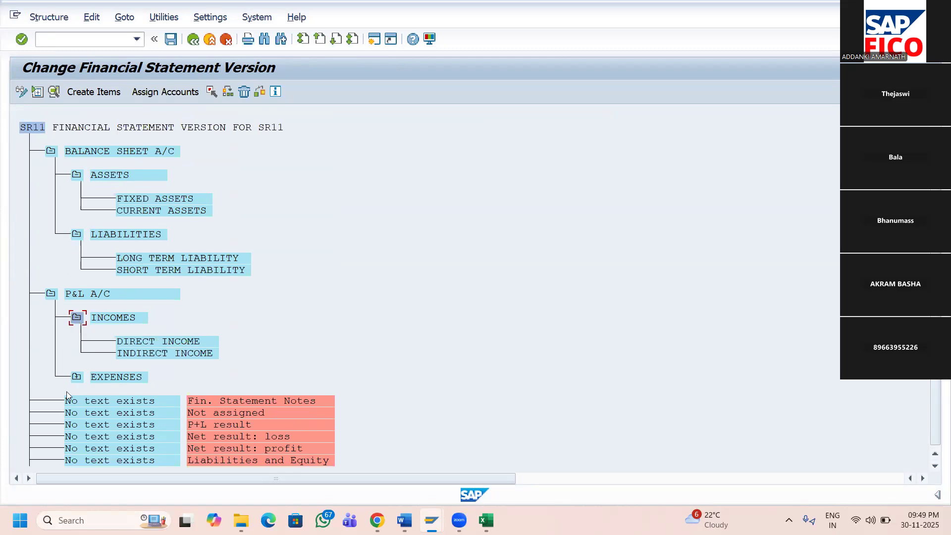
pyautogui.click(76, 378)
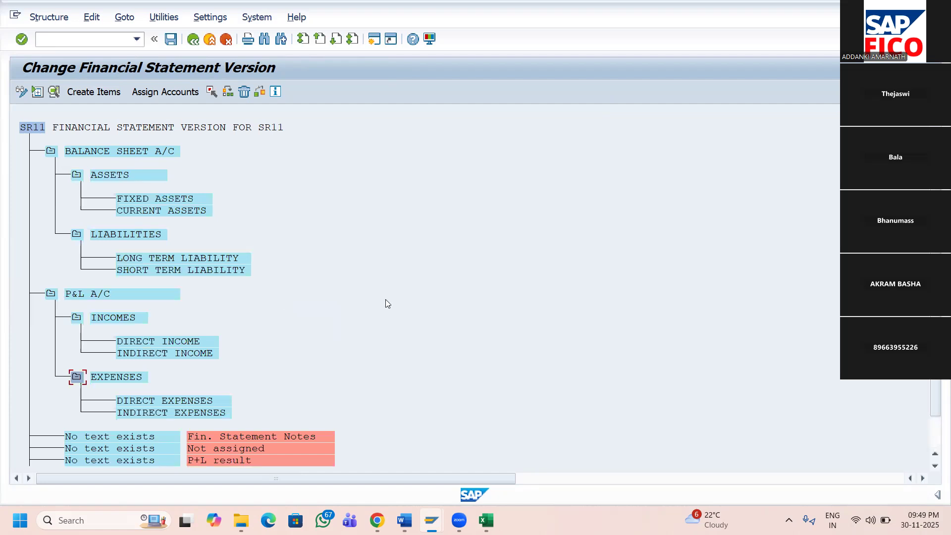
# - Switch to the Excel workbook GL ACC (1), add filters to header row 24 and filter column F to Assets only
pyautogui.moveTo(486, 520)
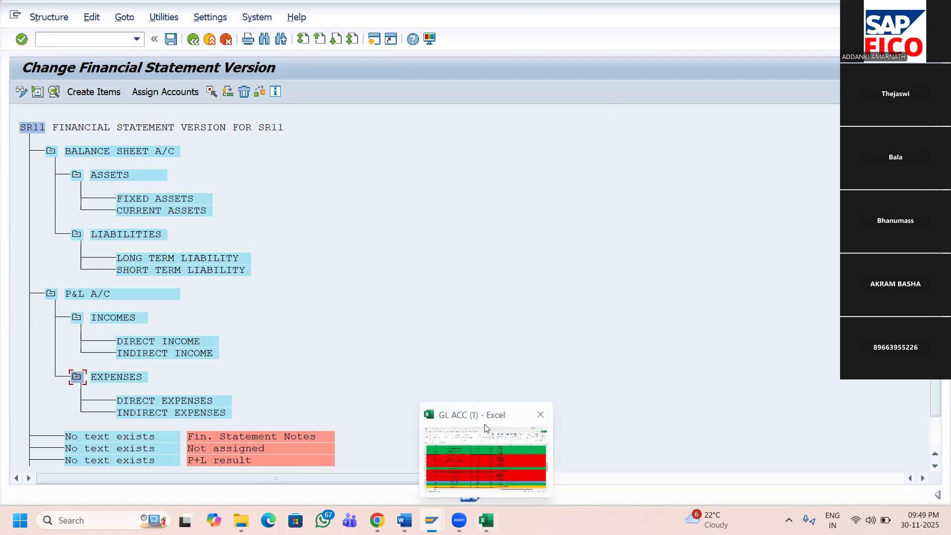
pyautogui.click(486, 424)
pyautogui.scroll(4, 554, 339)
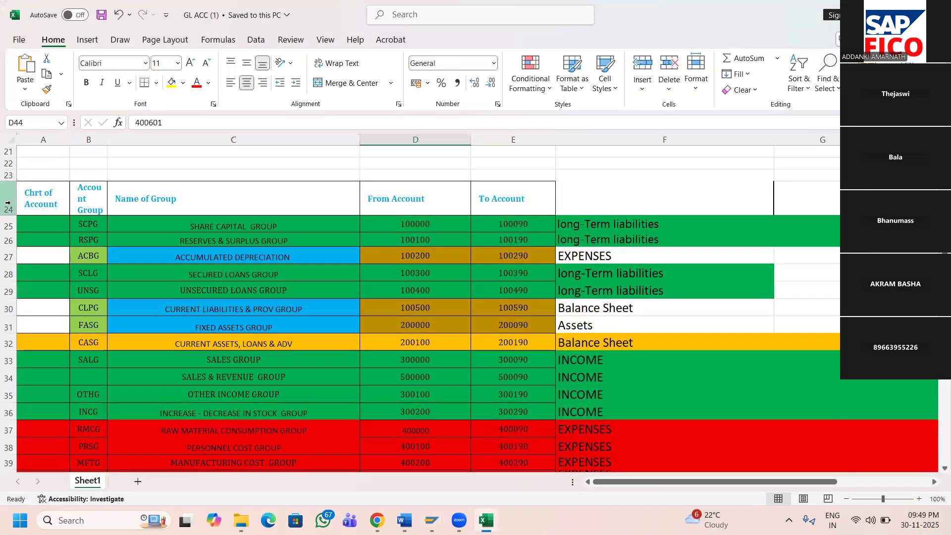
pyautogui.click(7, 202)
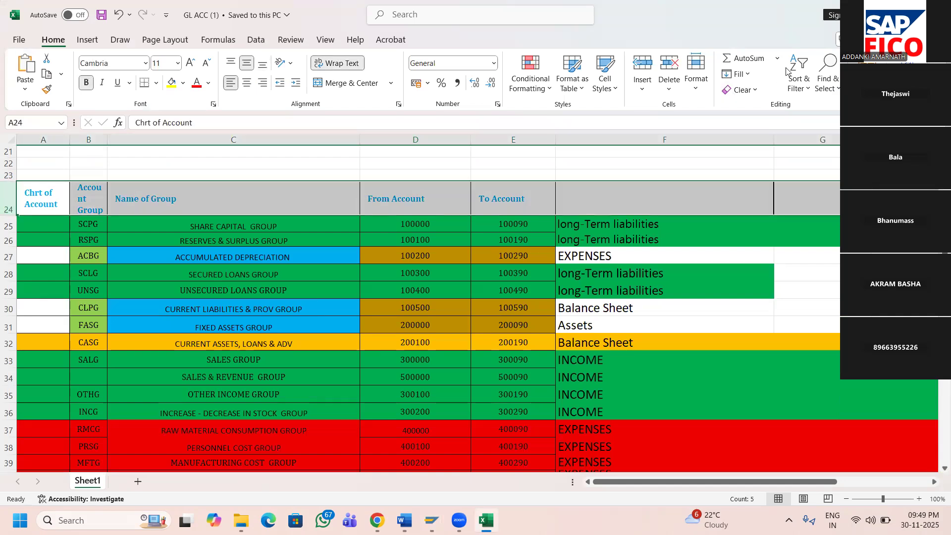
pyautogui.click(798, 79)
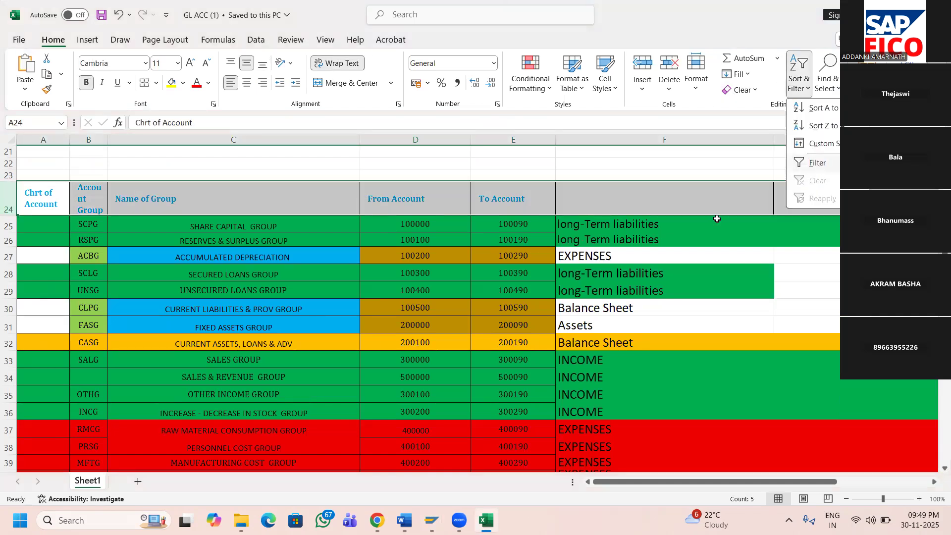
pyautogui.click(820, 166)
pyautogui.click(768, 210)
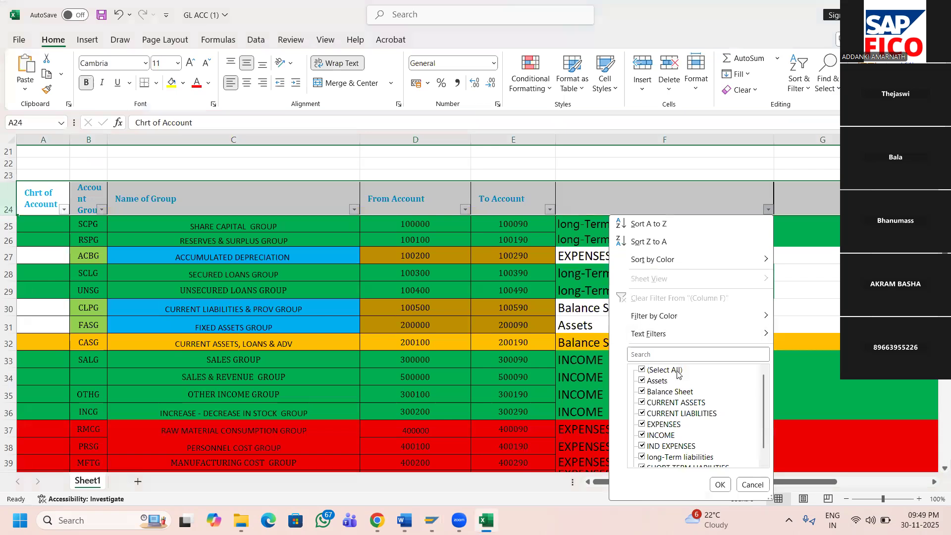
pyautogui.click(663, 370)
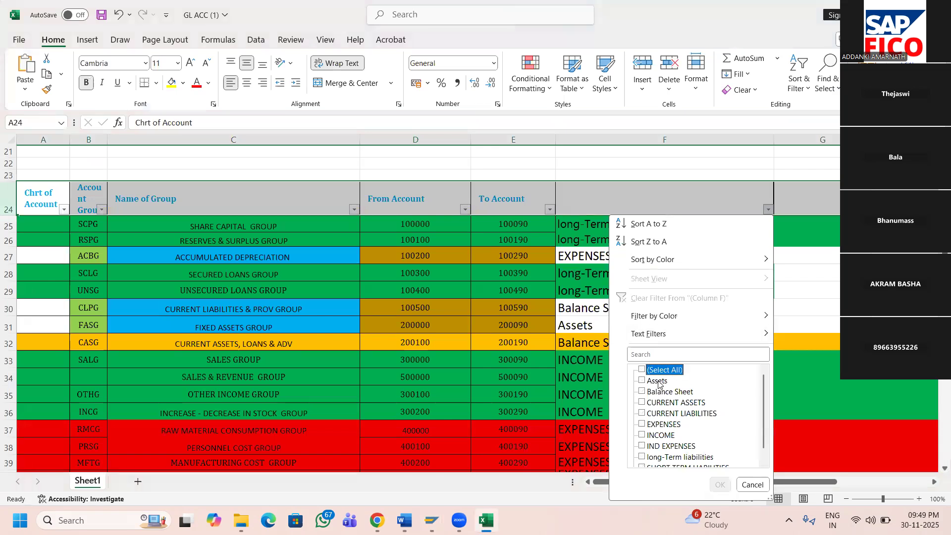
pyautogui.click(659, 381)
pyautogui.click(720, 484)
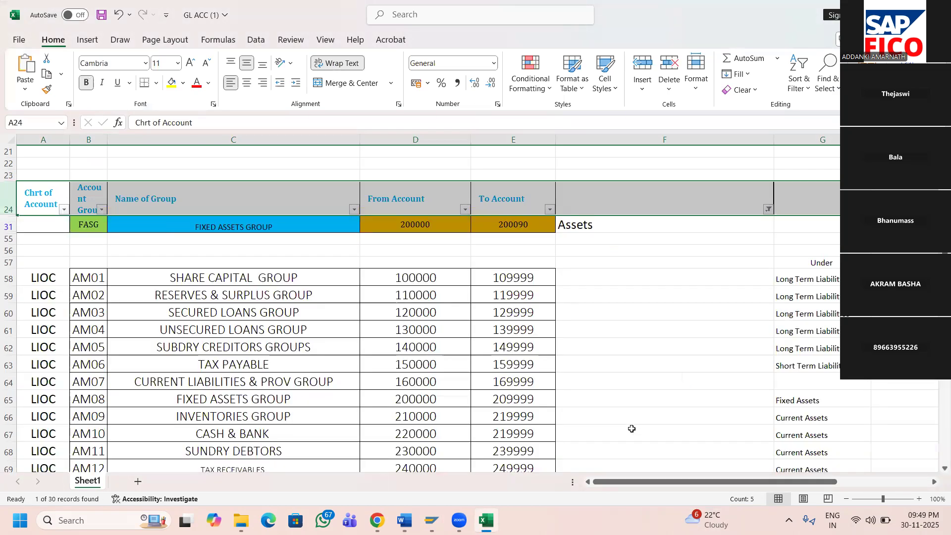
# - Copy the FIXED ASSETS GROUP From Account 200000 and enter it as From Acct in SAP's account assignment for FIXED ASSETS
pyautogui.click(416, 225)
pyautogui.hotkey('ctrl', 'c')
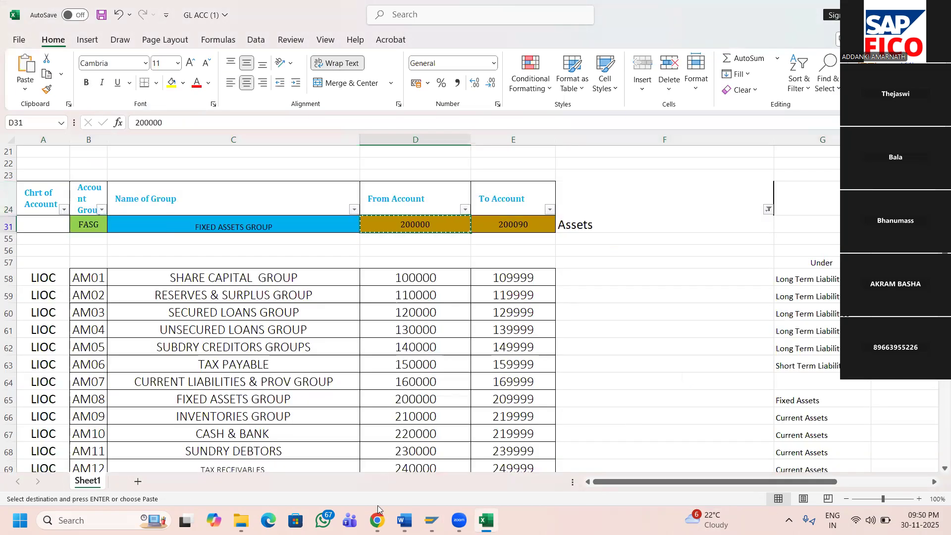
pyautogui.moveTo(431, 520)
pyautogui.click(468, 419)
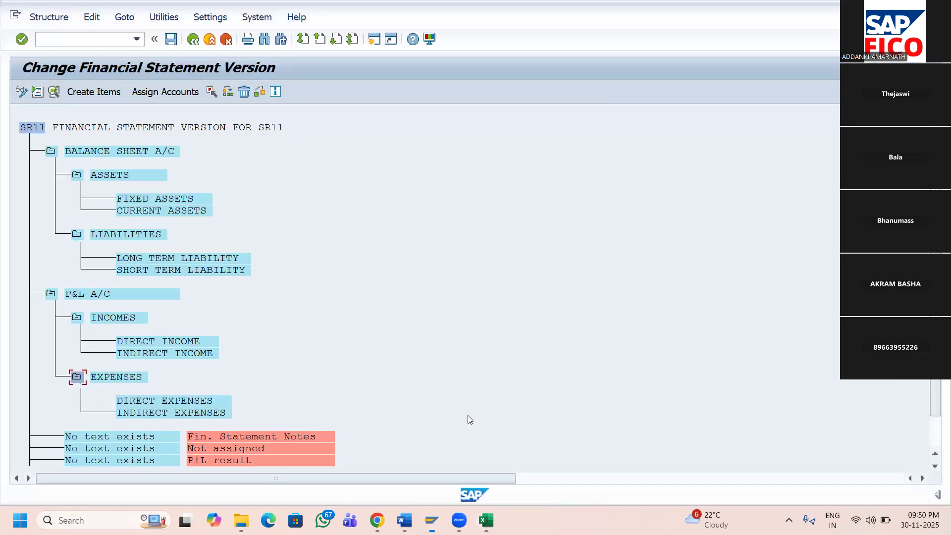
pyautogui.click(163, 203)
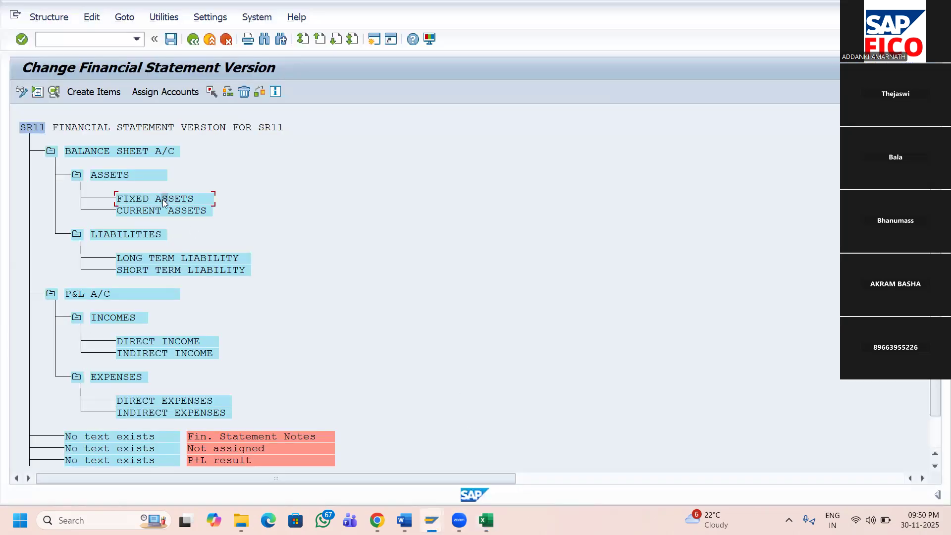
pyautogui.click(167, 95)
pyautogui.hotkey('ctrl', 'v')
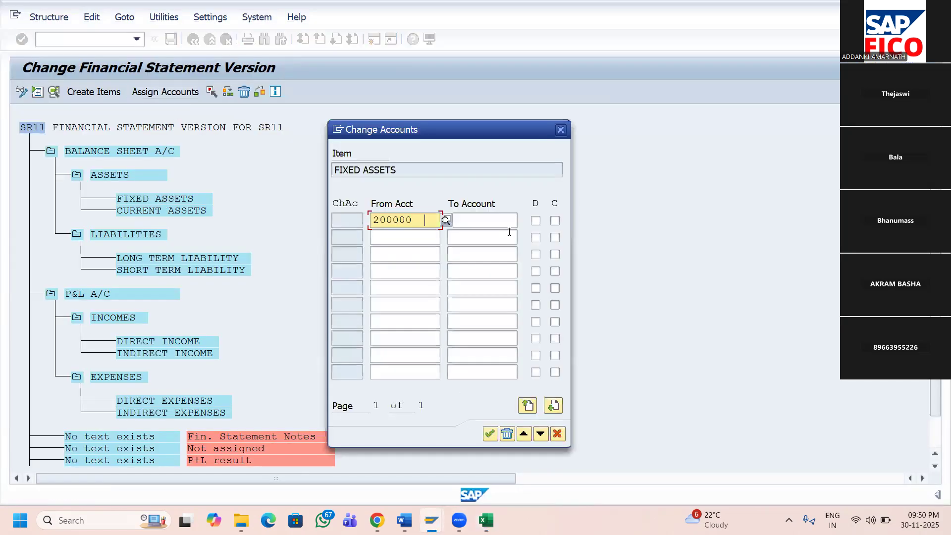
# - Copy To Account 200090 from Excel into the FIXED ASSETS range in SAP, and apply the assignment with both D and C enabled
pyautogui.press('Tab')
pyautogui.hotkey('alt', 'Tab')
pyautogui.click(509, 231)
pyautogui.hotkey('ctrl', 'c')
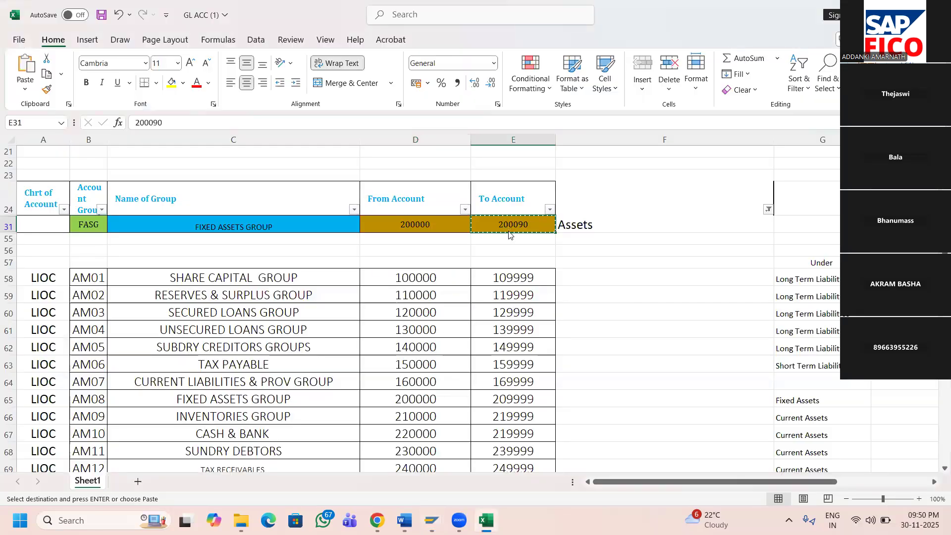
pyautogui.hotkey('alt', 'Tab')
pyautogui.hotkey('ctrl', 'v')
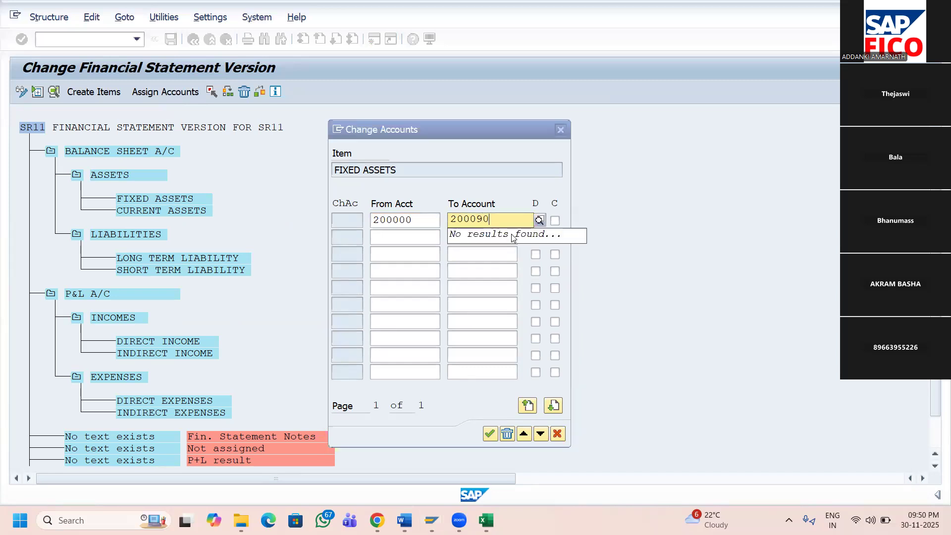
pyautogui.click(473, 238)
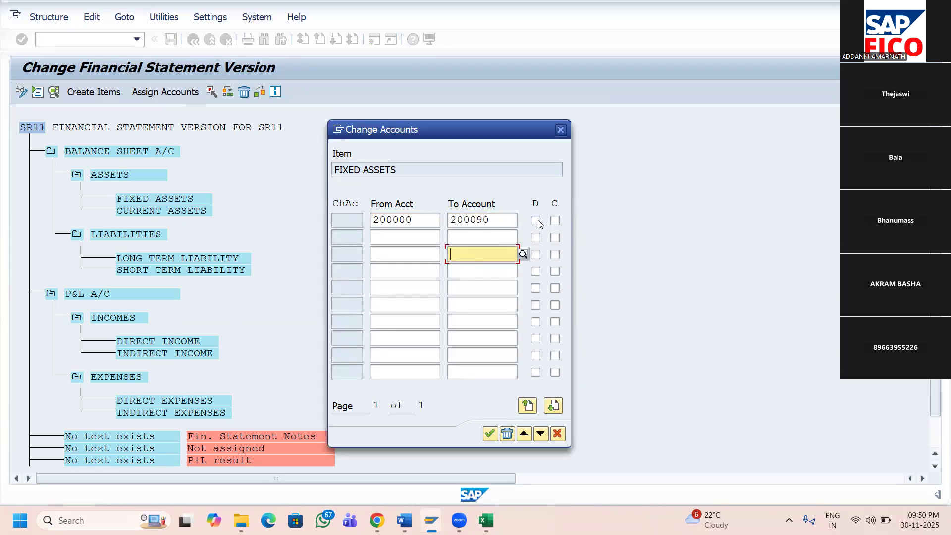
pyautogui.click(535, 221)
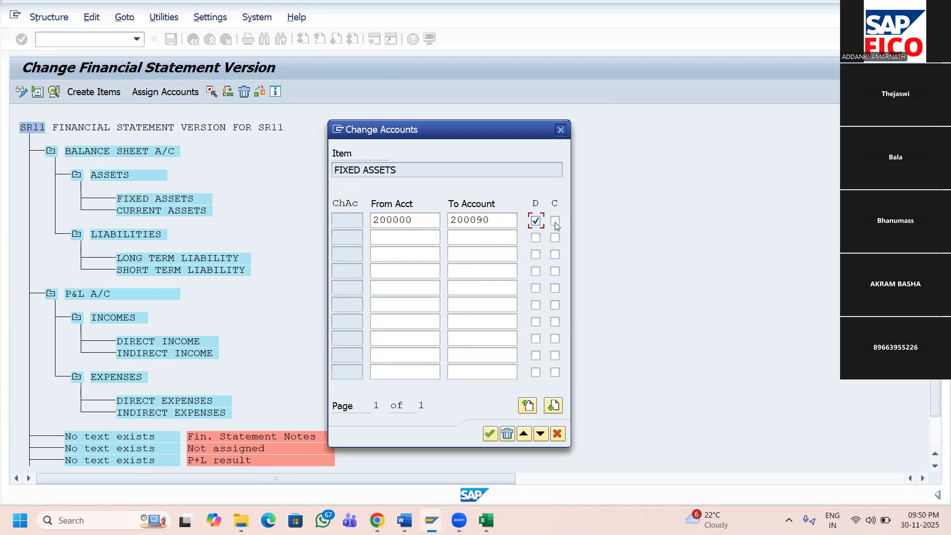
pyautogui.click(489, 434)
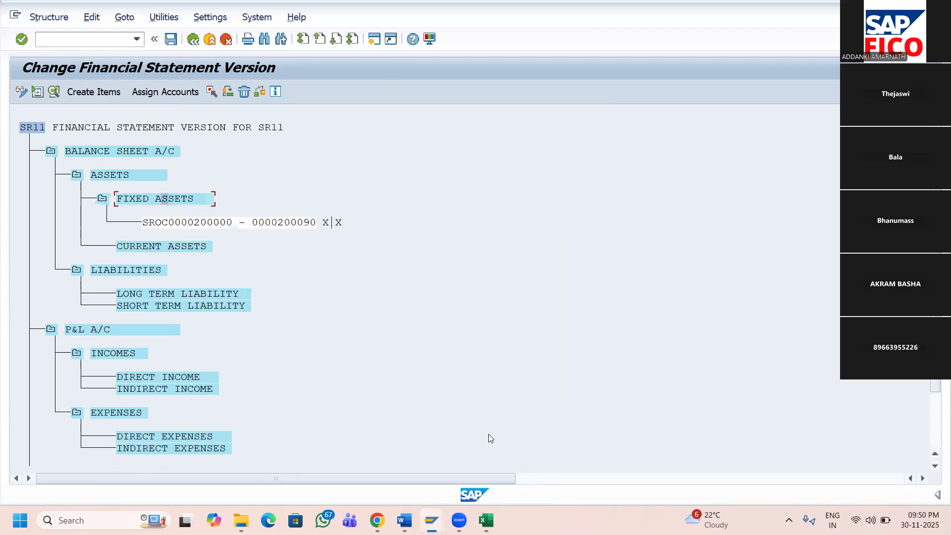
# - Switch to Excel, change the column F filter from Assets to Balance Sheet and select the CURRENT LIABILITIES & PROV GROUP From Account cell
pyautogui.hotkey('alt', 'Tab')
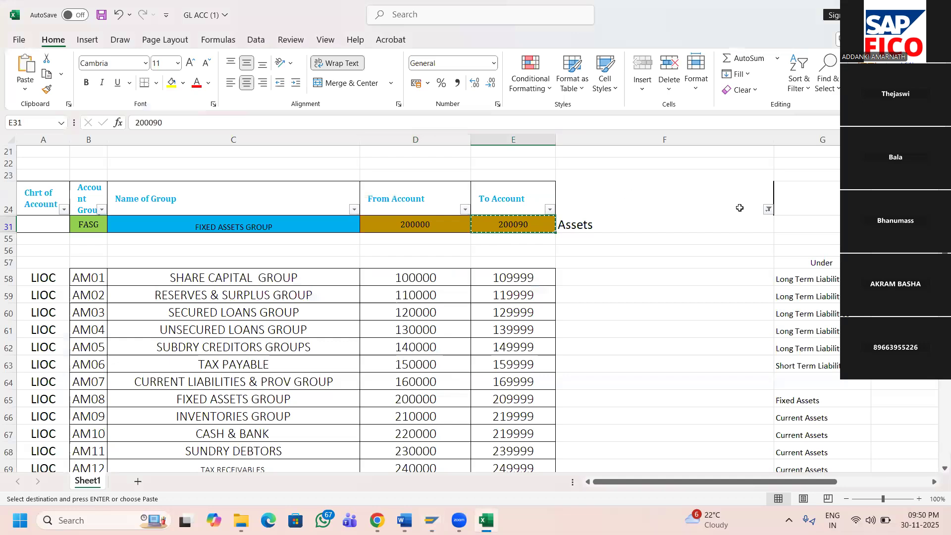
pyautogui.click(768, 209)
pyautogui.click(645, 382)
pyautogui.click(670, 392)
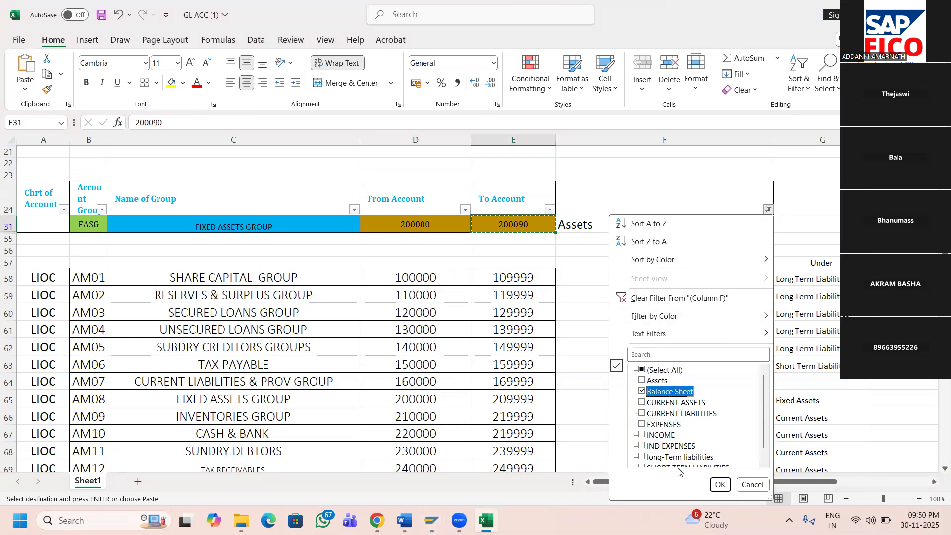
pyautogui.click(721, 484)
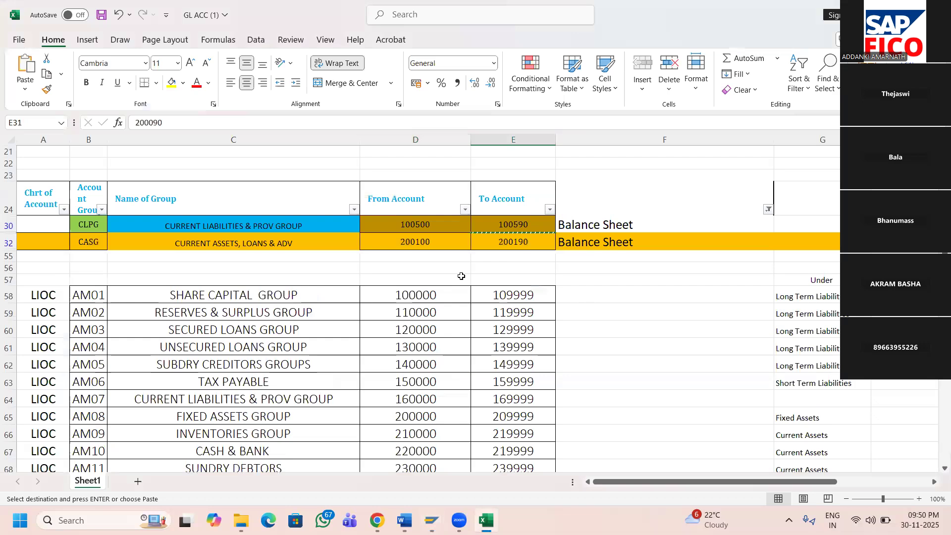
pyautogui.click(420, 227)
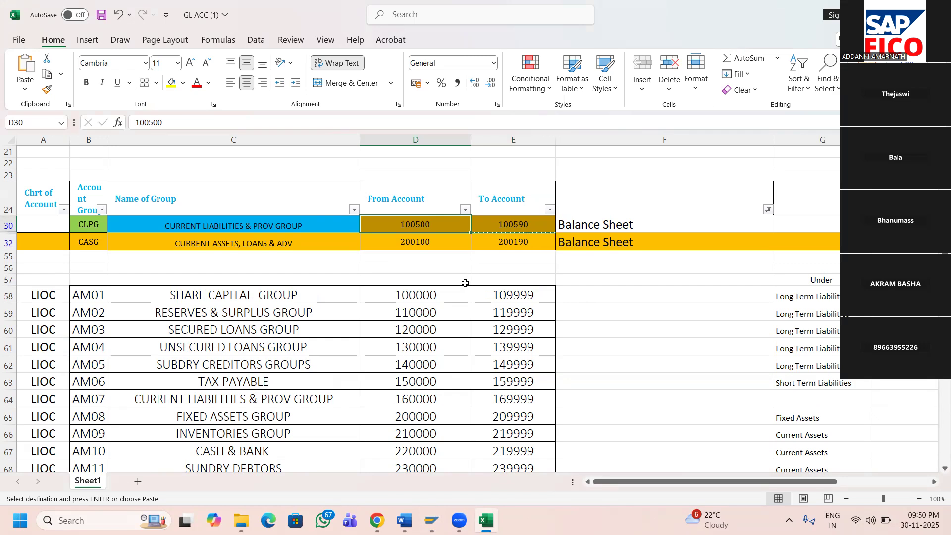
# - Copy the CURRENT ASSETS, LOANS & ADV From Account 200100 and enter it as From Acct in SAP's account assignment for CURRENT ASSETS
pyautogui.click(416, 241)
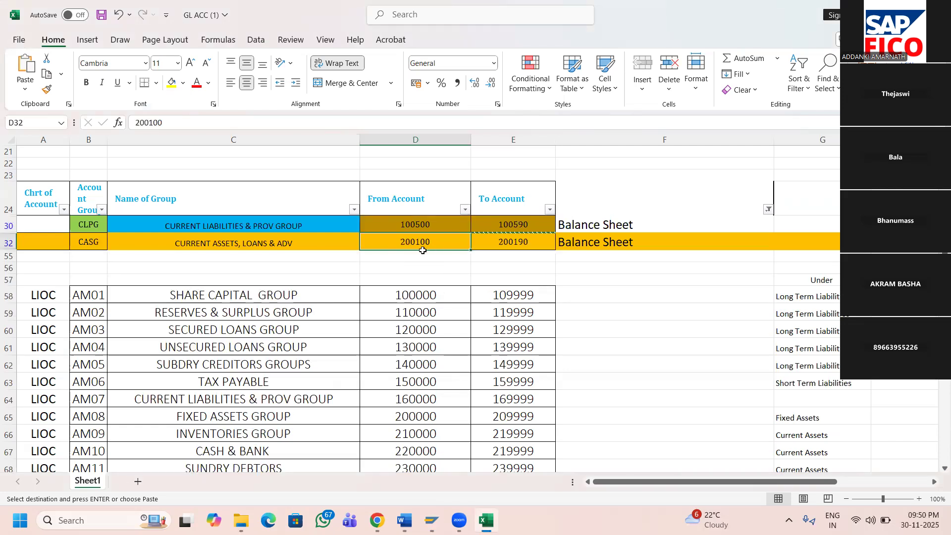
pyautogui.hotkey('ctrl', 'c')
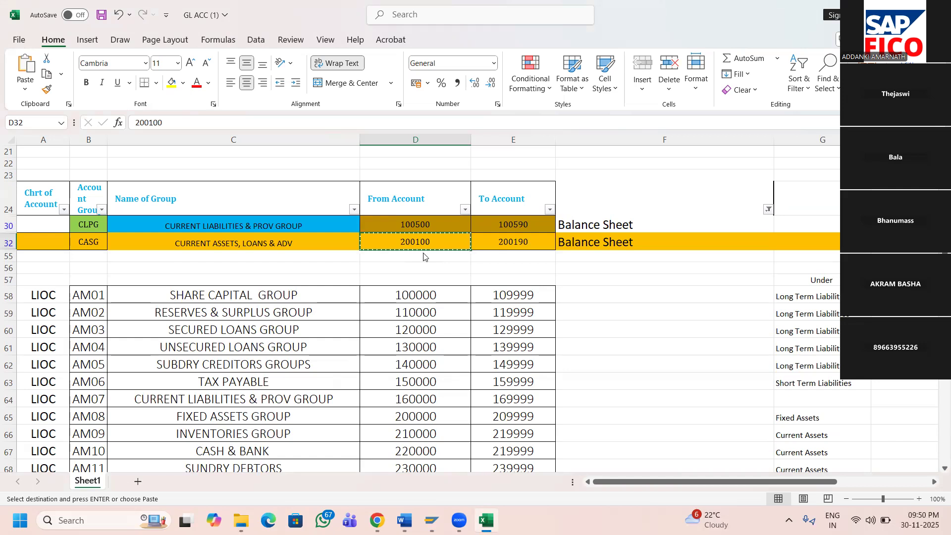
pyautogui.hotkey('alt', 'Tab')
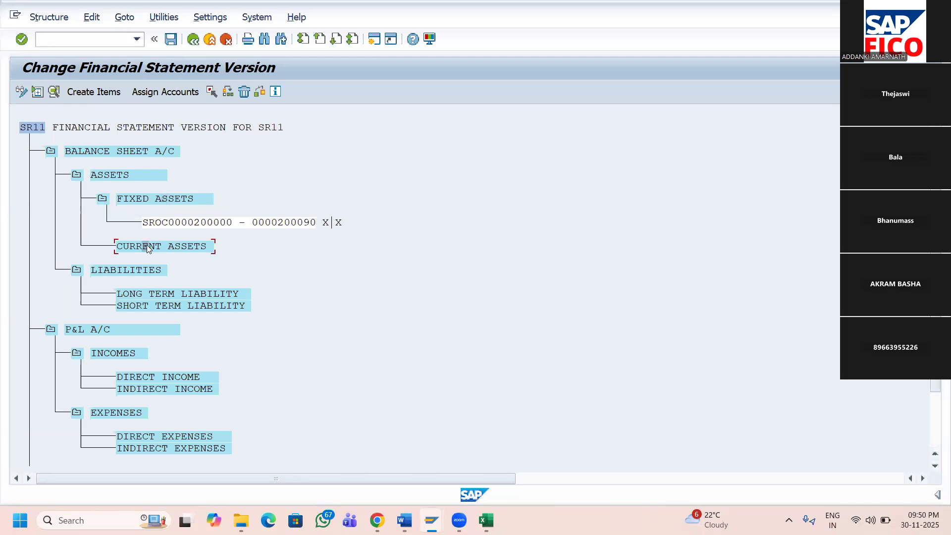
pyautogui.click(164, 93)
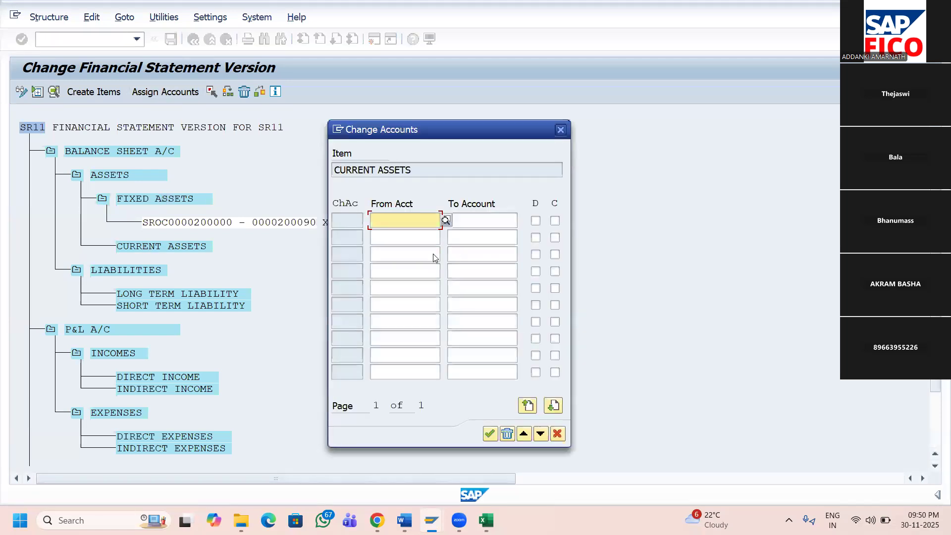
pyautogui.write('200100')
pyautogui.press('Tab')
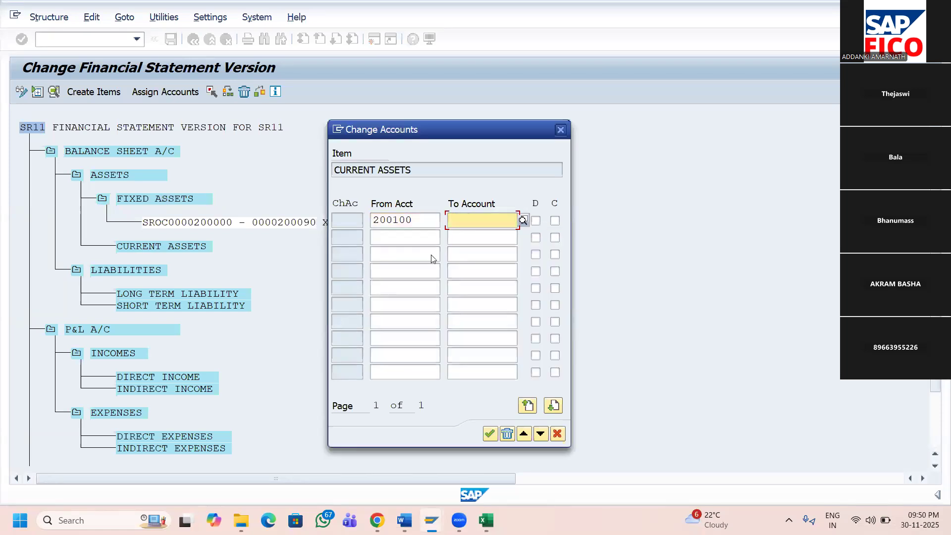
# - Copy To Account 200190 from Excel into the CURRENT ASSETS range in SAP, and apply the assignment with both D and C enabled
pyautogui.hotkey('alt', 'Tab')
pyautogui.press('Right')
pyautogui.hotkey('ctrl', 'c')
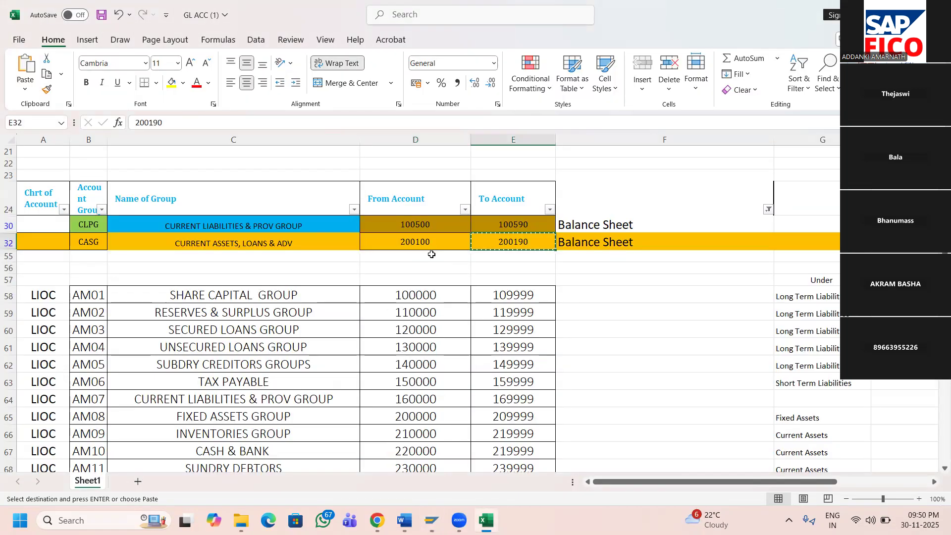
pyautogui.hotkey('alt', 'Tab')
pyautogui.hotkey('ctrl', 'v')
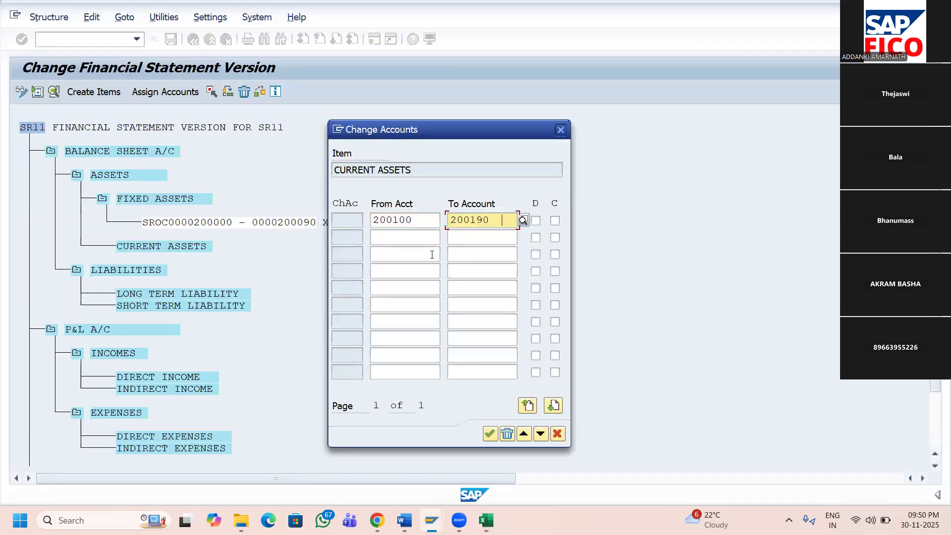
pyautogui.press('BackSpace')
pyautogui.press('BackSpace')
pyautogui.press('Tab')
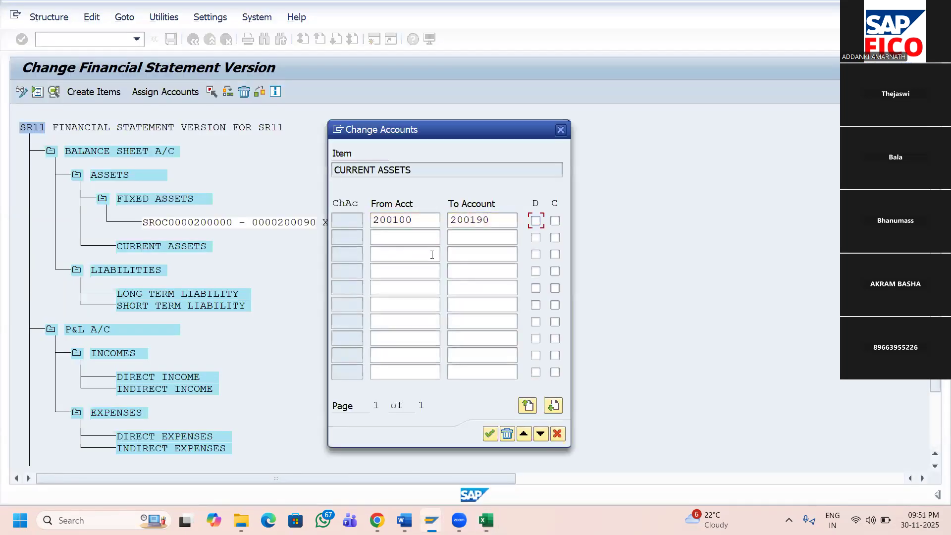
pyautogui.press('space')
pyautogui.press('Tab')
pyautogui.press('space')
pyautogui.click(490, 434)
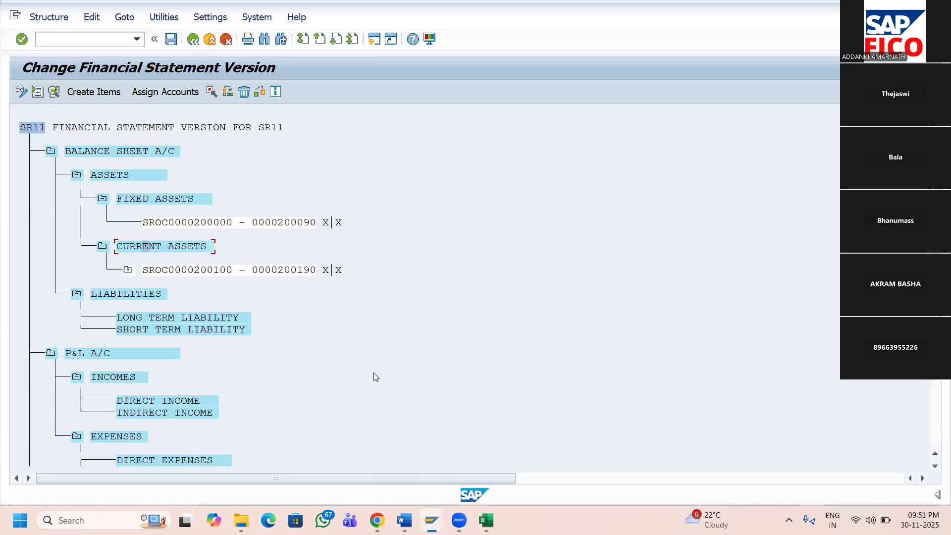
# - Expand the 200100–200190 range under CURRENT ASSETS to check its accounts, save the financial statement version and collapse the range
pyautogui.hotkey('alt', 'Tab')
pyautogui.hotkey('alt', 'Tab')
pyautogui.click(125, 271)
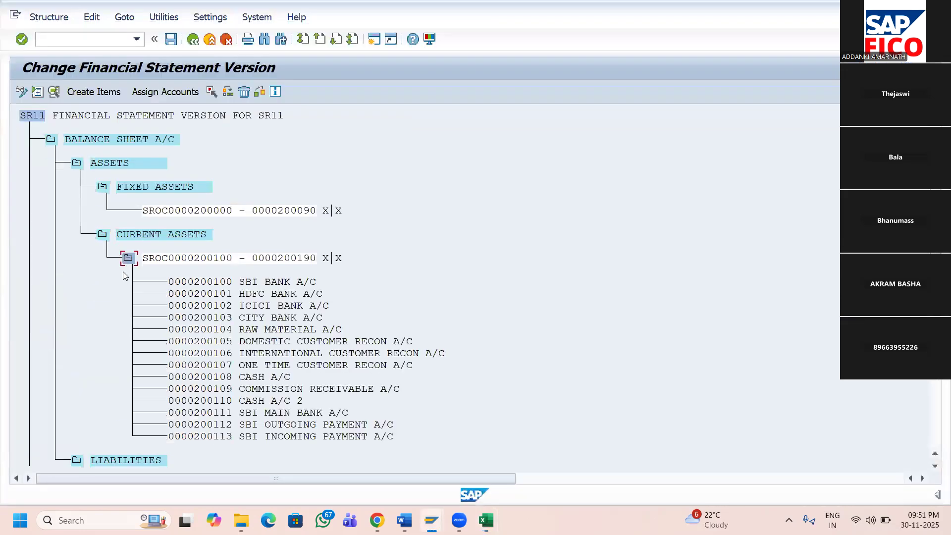
pyautogui.click(170, 39)
pyautogui.click(344, 225)
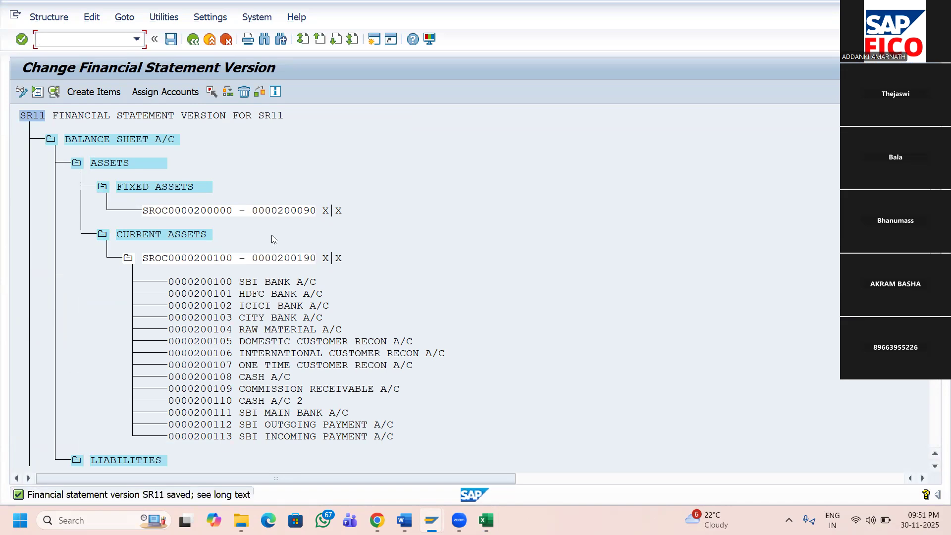
pyautogui.click(128, 259)
# - Switch to Excel, keep the column F filter on Balance Sheet and copy the CURRENT LIABILITIES & PROV GROUP From Account 100500
pyautogui.hotkey('alt', 'Tab')
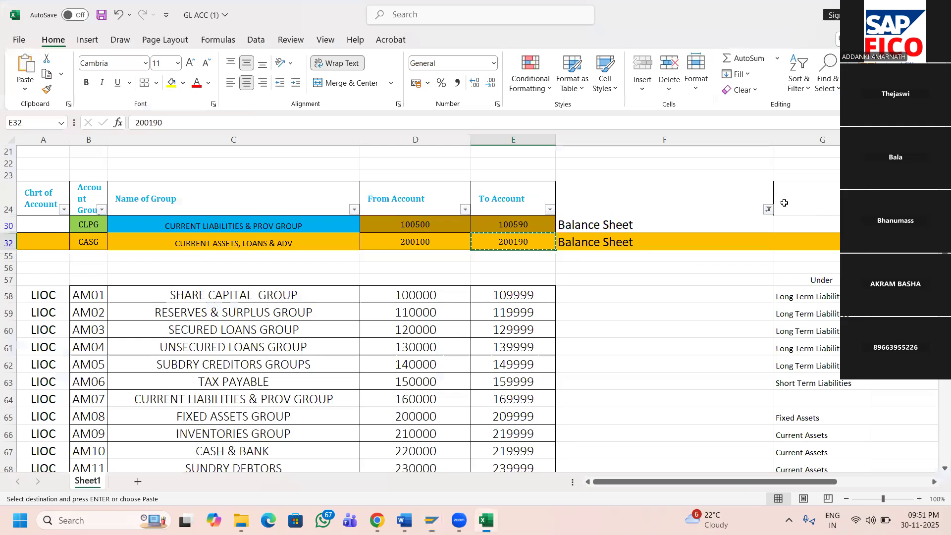
pyautogui.click(768, 209)
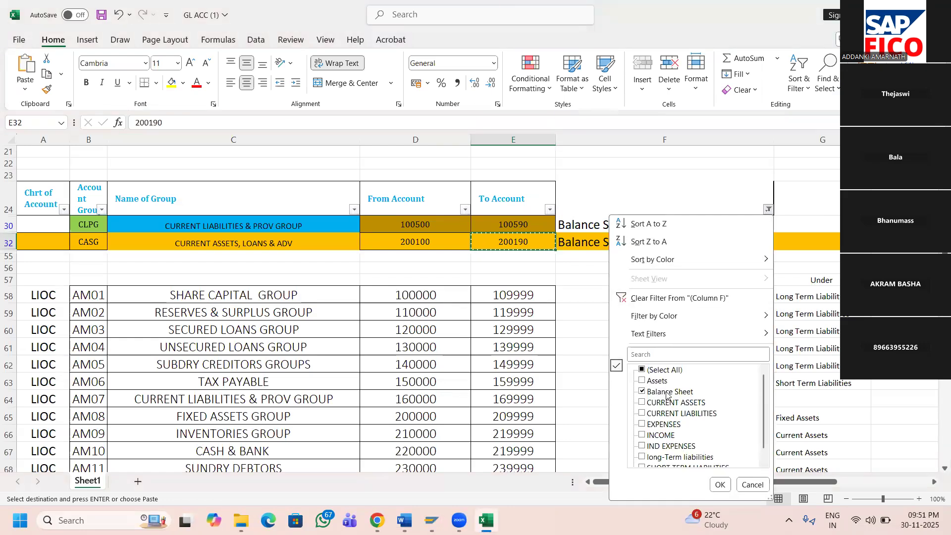
pyautogui.click(720, 484)
pyautogui.click(418, 224)
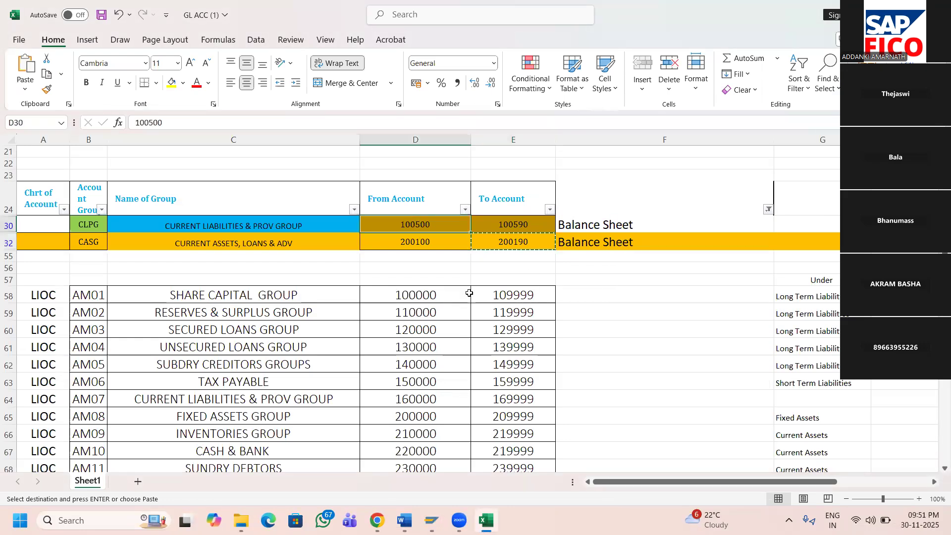
pyautogui.hotkey('ctrl', 'c')
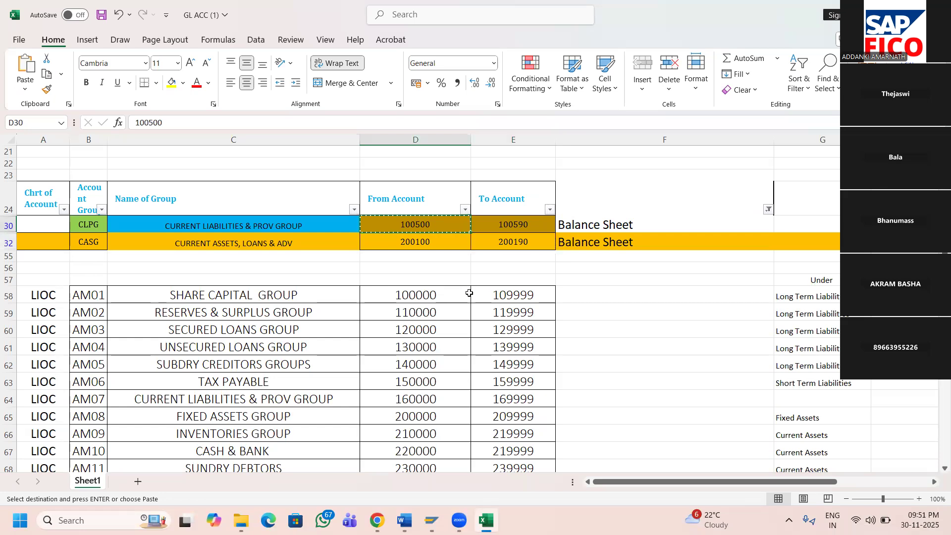
pyautogui.hotkey('alt', 'Tab')
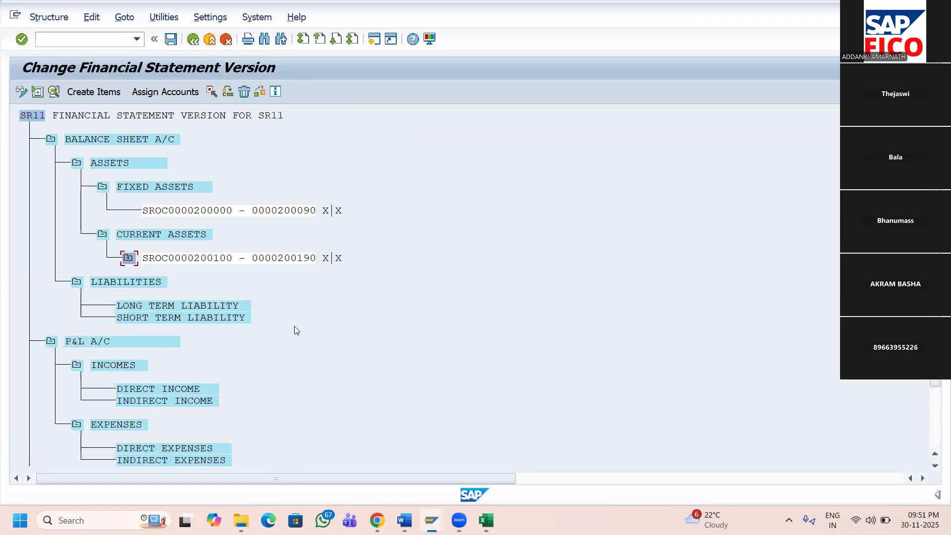
pyautogui.hotkey('alt', 'Tab')
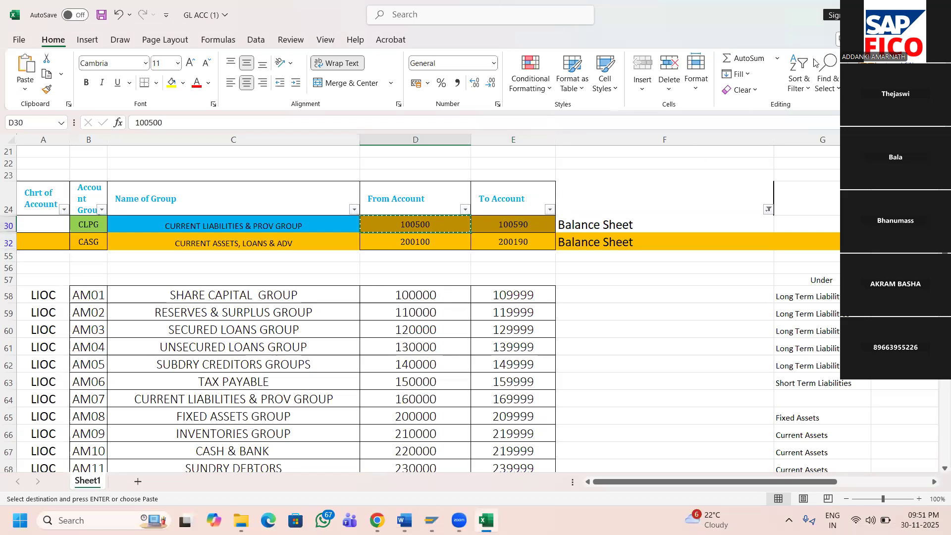
# - Remove the filters from header row 24 and look through the full account group list and the LIOC list below it
pyautogui.click(801, 85)
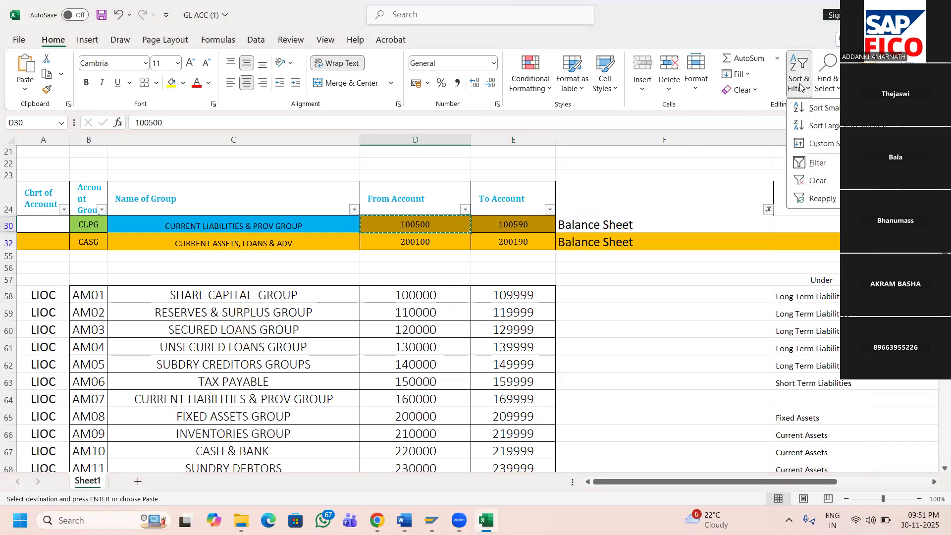
pyautogui.click(805, 163)
pyautogui.scroll(-5, 463, 344)
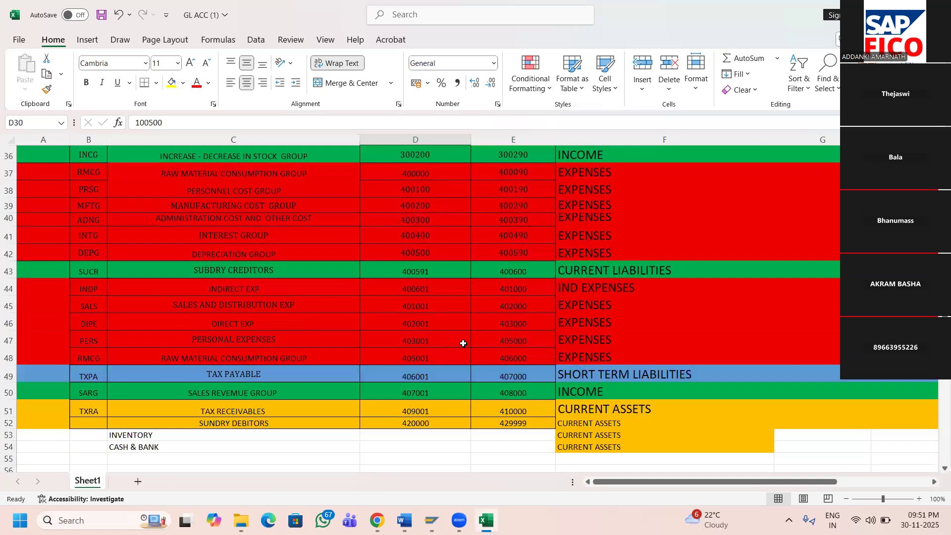
pyautogui.scroll(1, 463, 344)
pyautogui.scroll(-5, 463, 346)
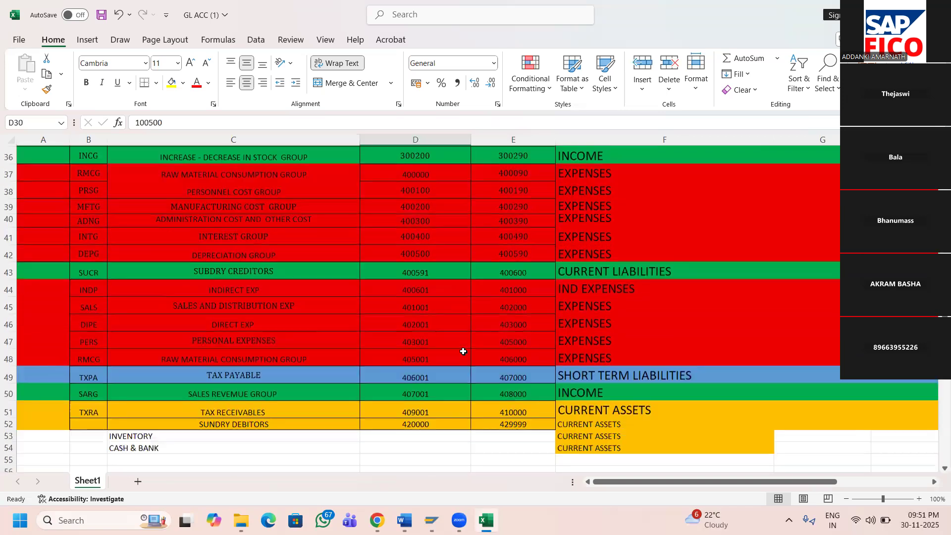
pyautogui.scroll(-3, 463, 361)
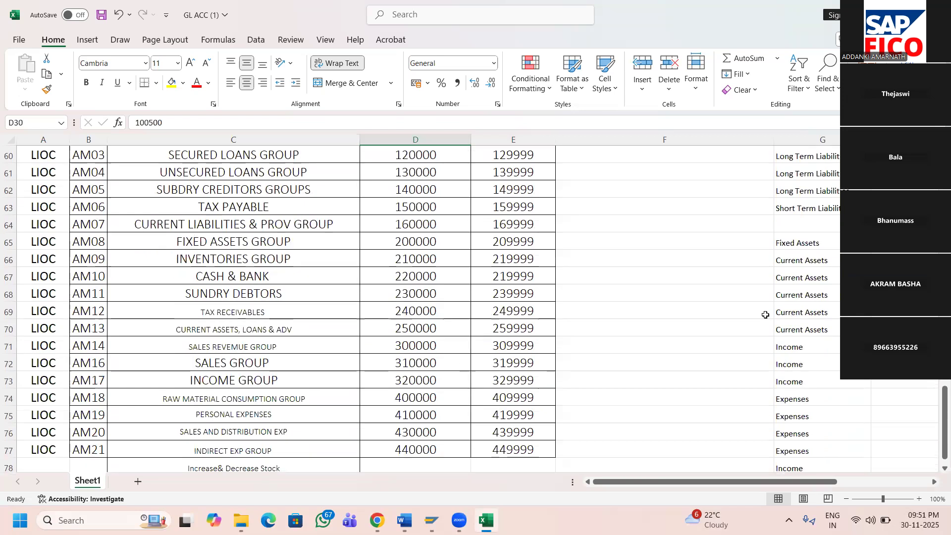
pyautogui.scroll(1, 768, 312)
pyautogui.scroll(2, 765, 314)
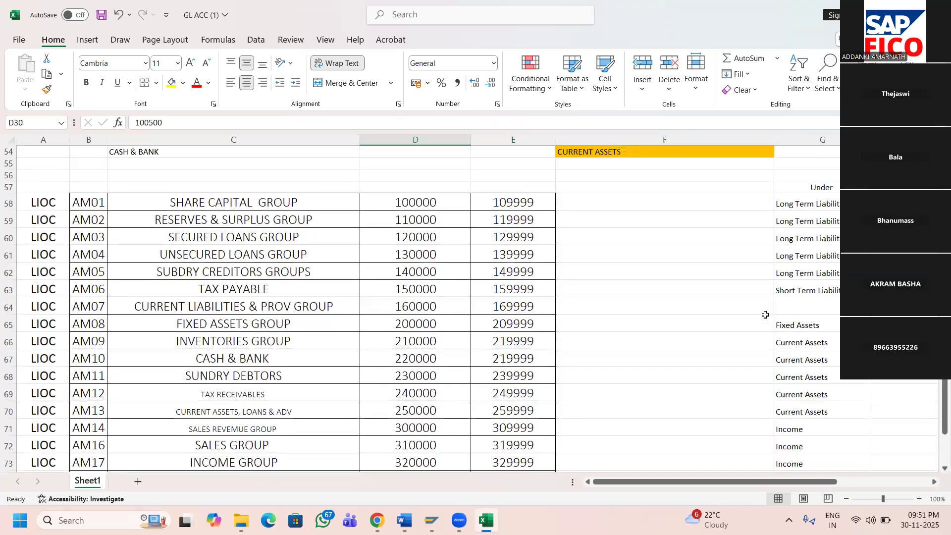
# - Add filters to row 57 above the LIOC list and filter the Under column to Current Assets only
pyautogui.click(8, 187)
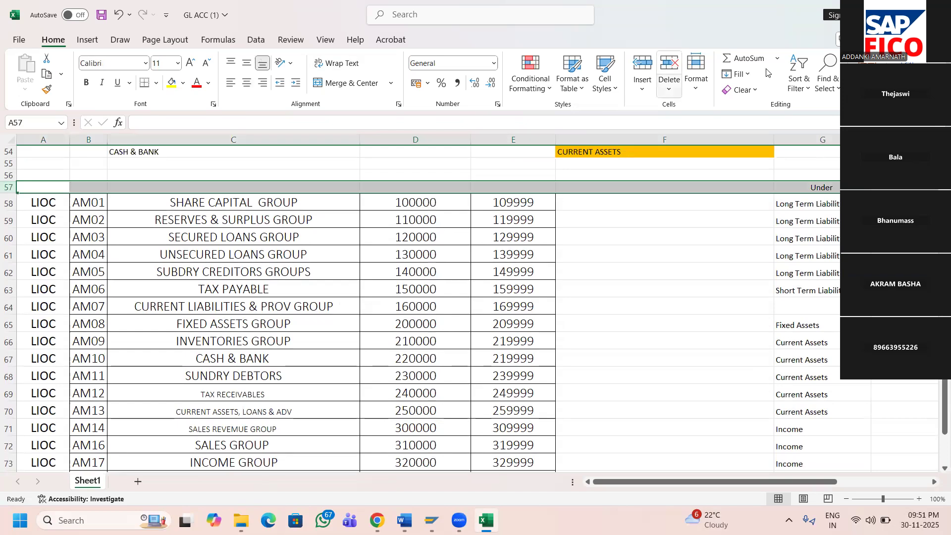
pyautogui.click(801, 72)
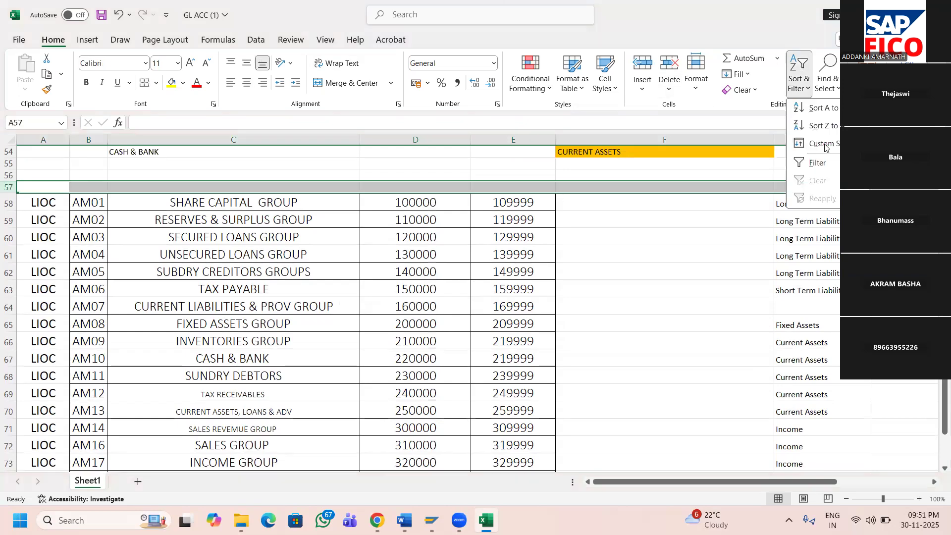
pyautogui.click(833, 166)
pyautogui.click(866, 188)
pyautogui.click(773, 347)
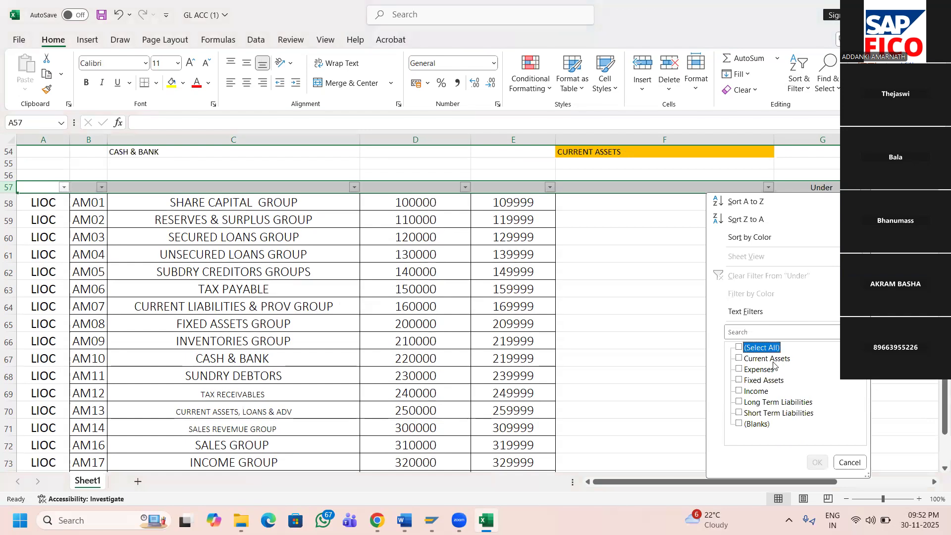
pyautogui.click(771, 359)
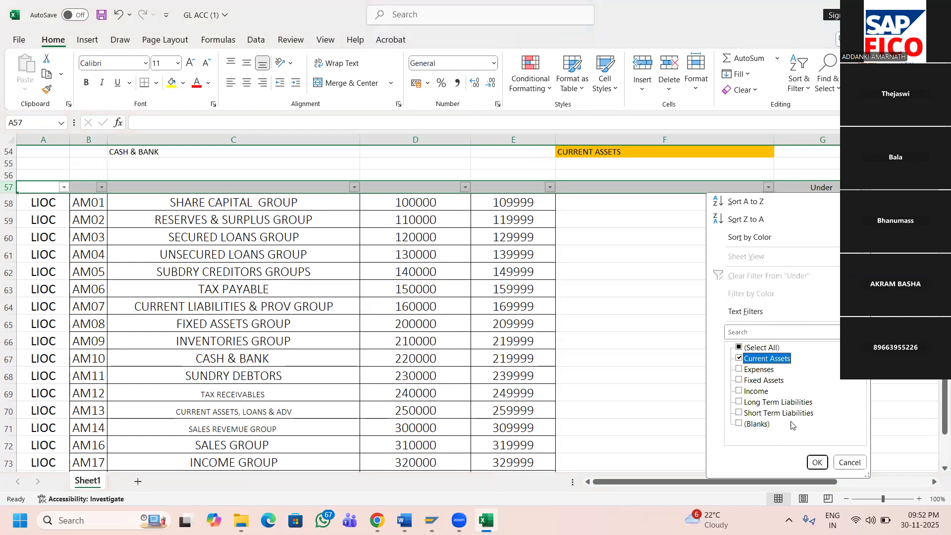
pyautogui.click(817, 462)
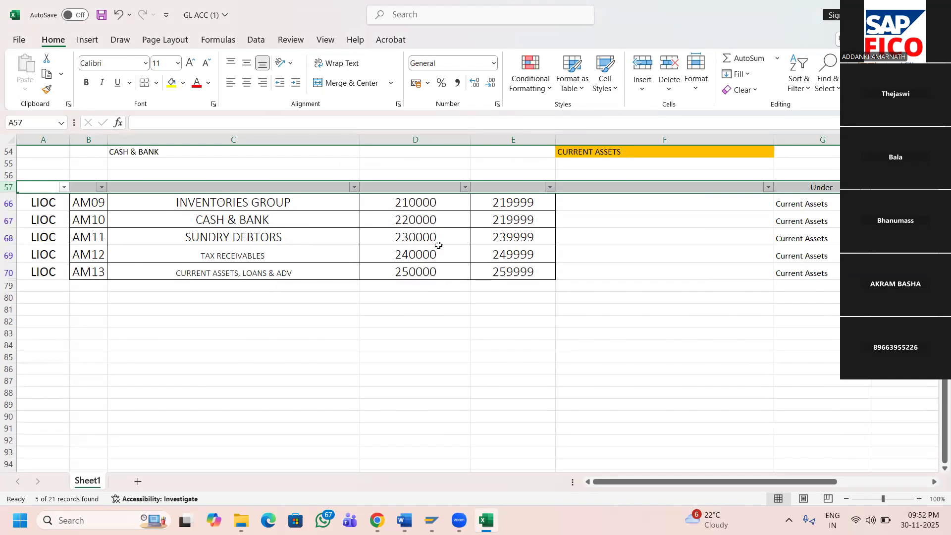
# - Select the INVENTORIES GROUP starting account 210000 and compare the filtered LIOC ranges with the CURRENT ASSETS assignment in SAP
pyautogui.click(412, 202)
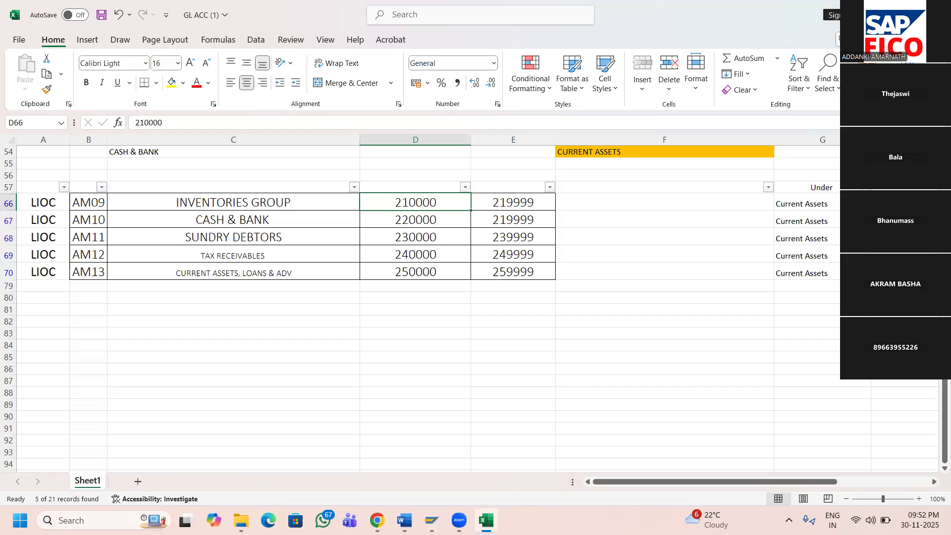
pyautogui.moveTo(432, 520)
pyautogui.click(473, 443)
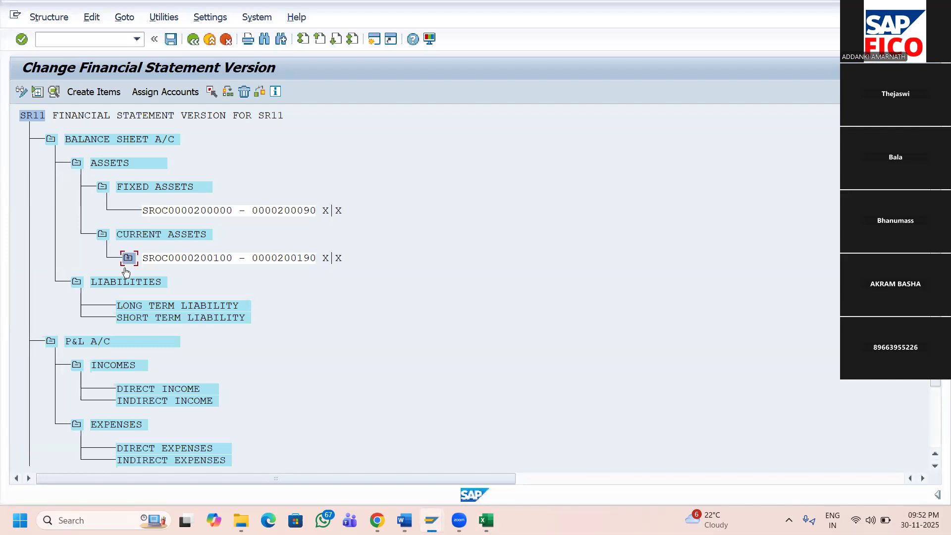
pyautogui.hotkey('alt', 'Tab')
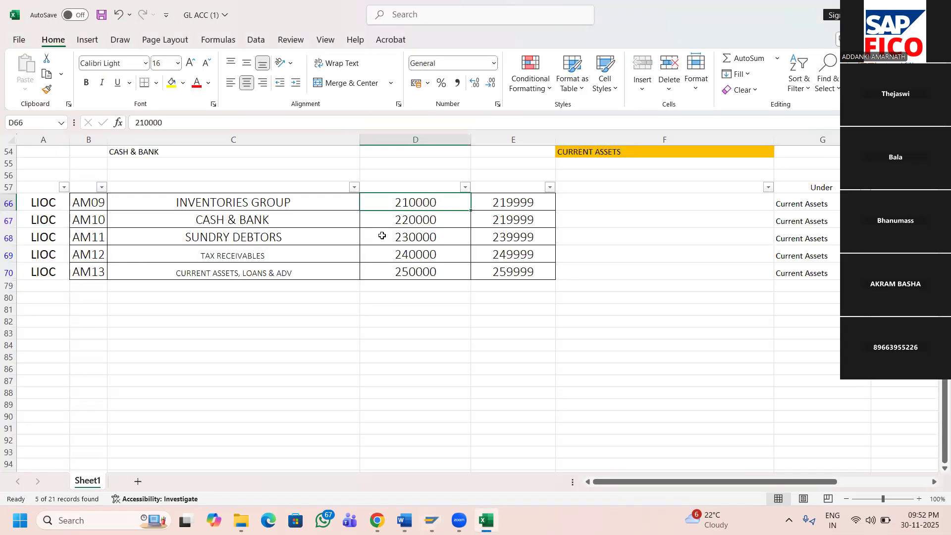
pyautogui.hotkey('alt', 'Tab')
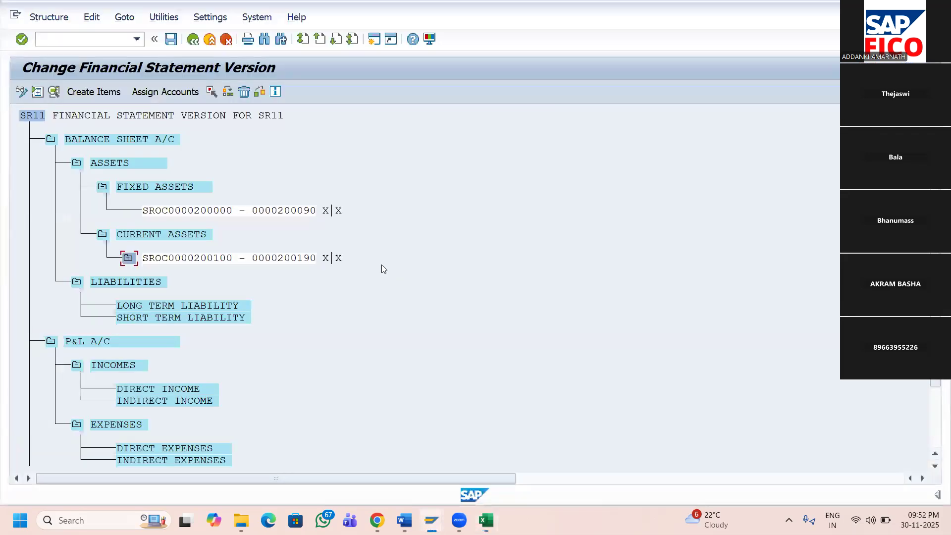
pyautogui.hotkey('alt', 'Tab')
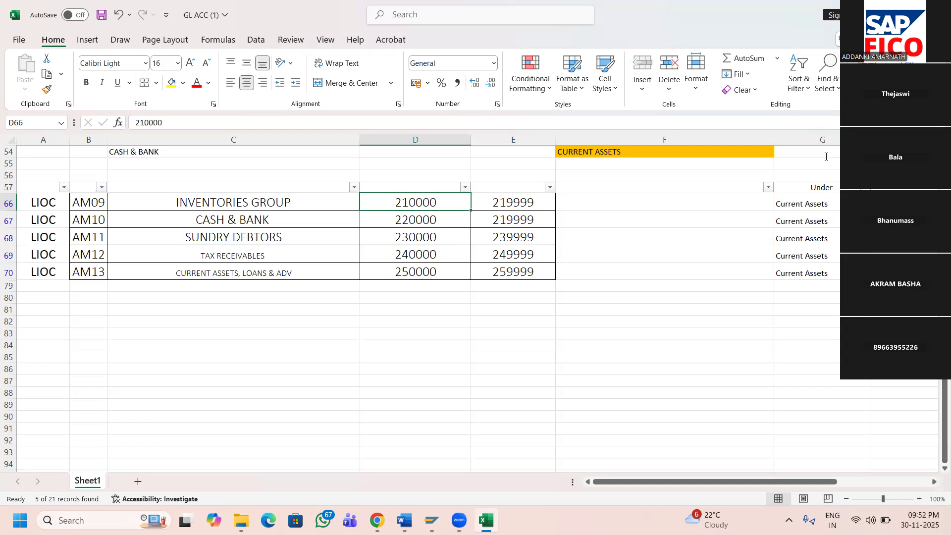
# - Remove the filters from row 57 and add filters to header row 24 of the account group list
pyautogui.click(791, 64)
pyautogui.click(802, 162)
pyautogui.scroll(10, 601, 321)
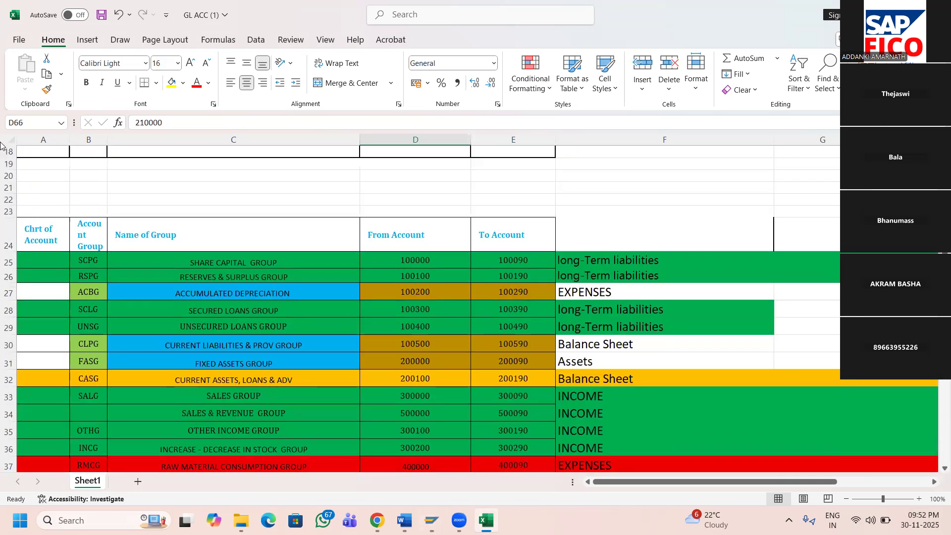
pyautogui.scroll(1, 162, 309)
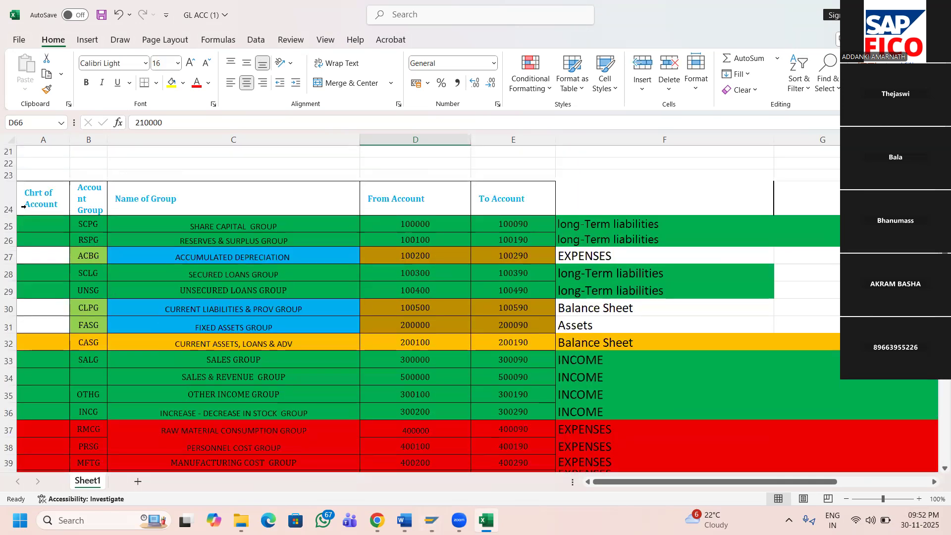
pyautogui.click(8, 198)
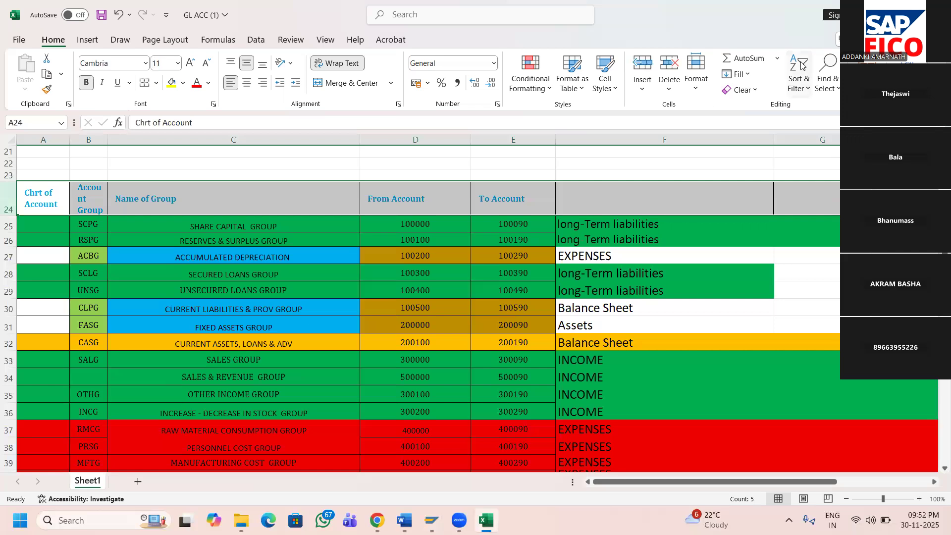
pyautogui.hotkey('ctrl', 'shift', 'l')
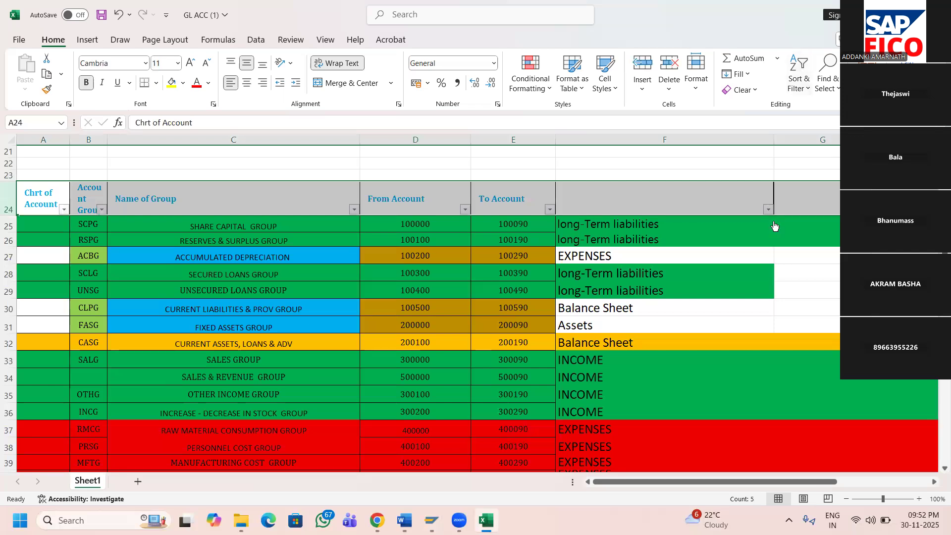
# - Filter column F of the account group list to show only Balance Sheet
pyautogui.click(769, 209)
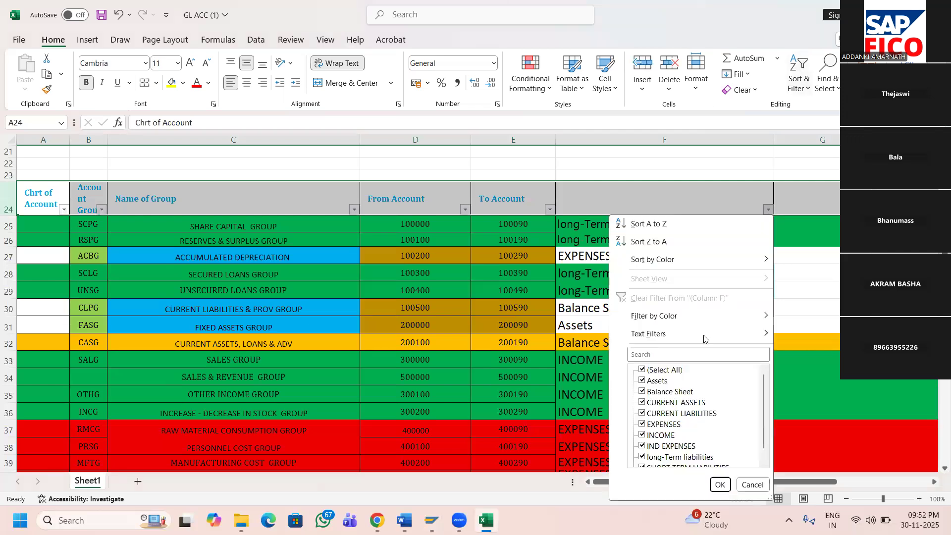
pyautogui.click(668, 371)
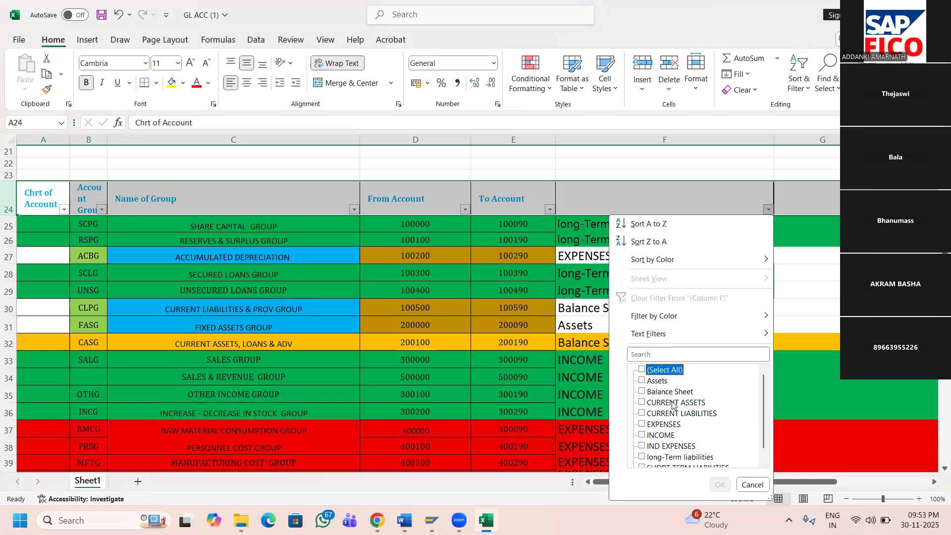
pyautogui.click(672, 403)
pyautogui.click(674, 403)
pyautogui.click(669, 392)
pyautogui.click(720, 486)
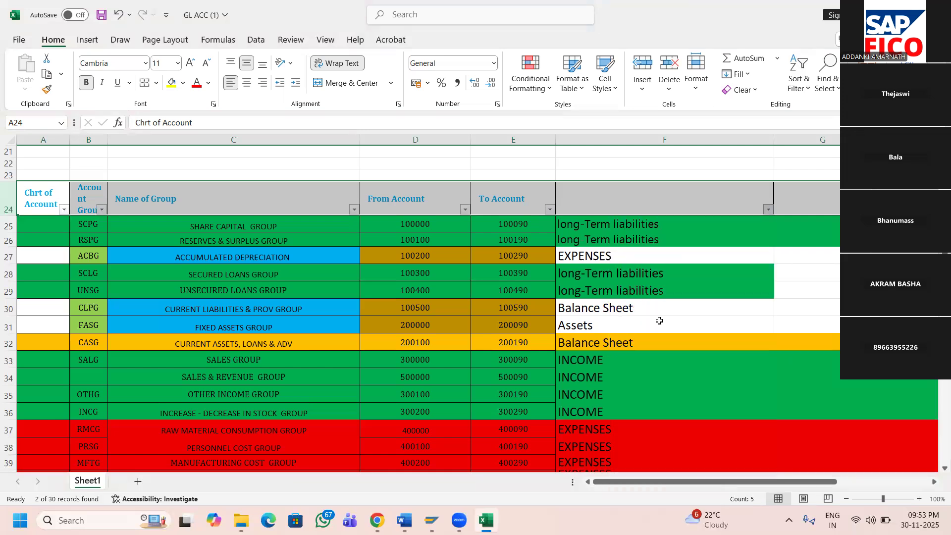
# - Copy the CURRENT LIABILITIES & PROV GROUP From Account 100500 into the account assignment of SHORT TERM LIABILITY in SAP
pyautogui.click(426, 224)
pyautogui.hotkey('ctrl', 'c')
pyautogui.moveTo(432, 520)
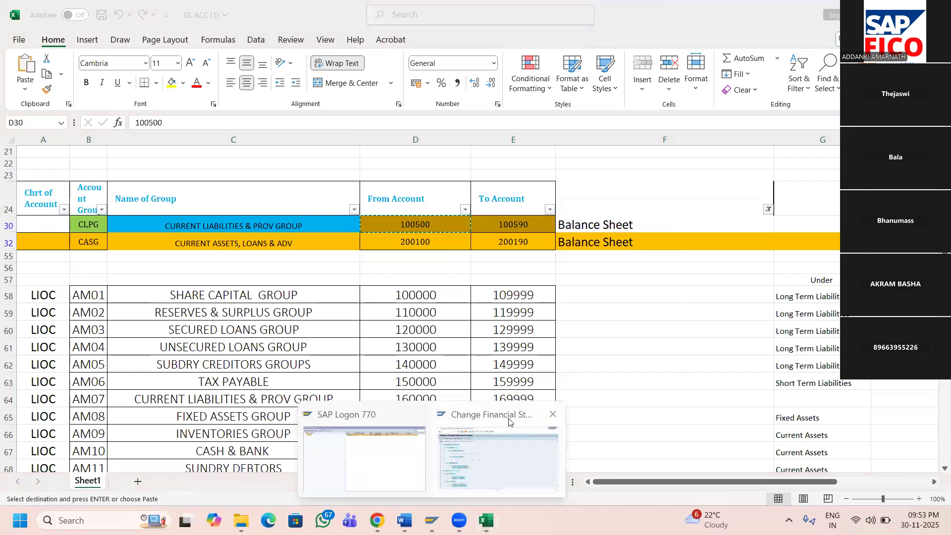
pyautogui.click(495, 471)
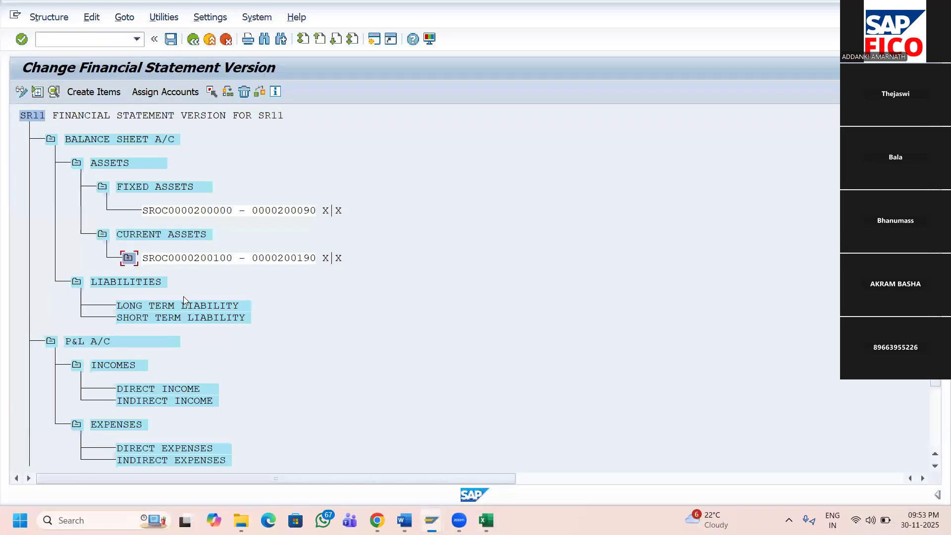
pyautogui.click(129, 320)
pyautogui.click(166, 92)
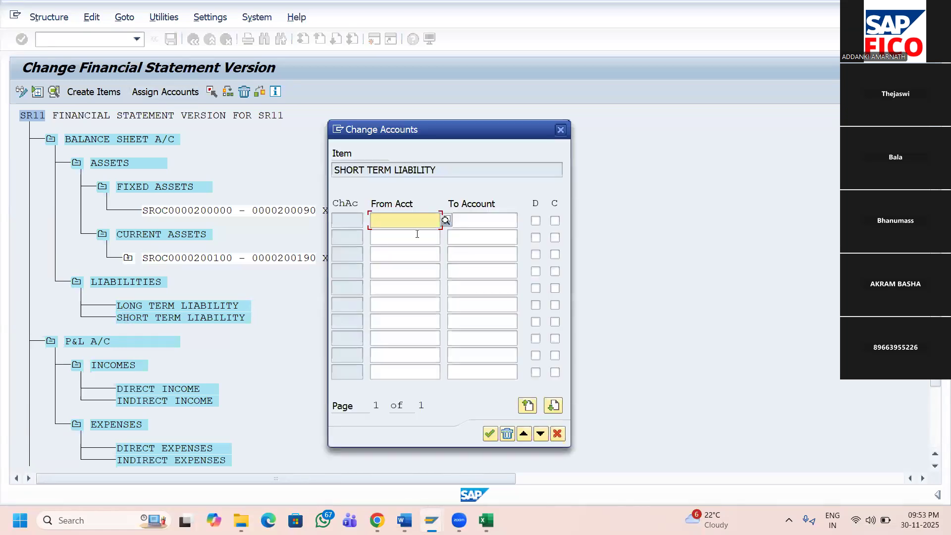
pyautogui.write('100500')
pyautogui.press('Tab')
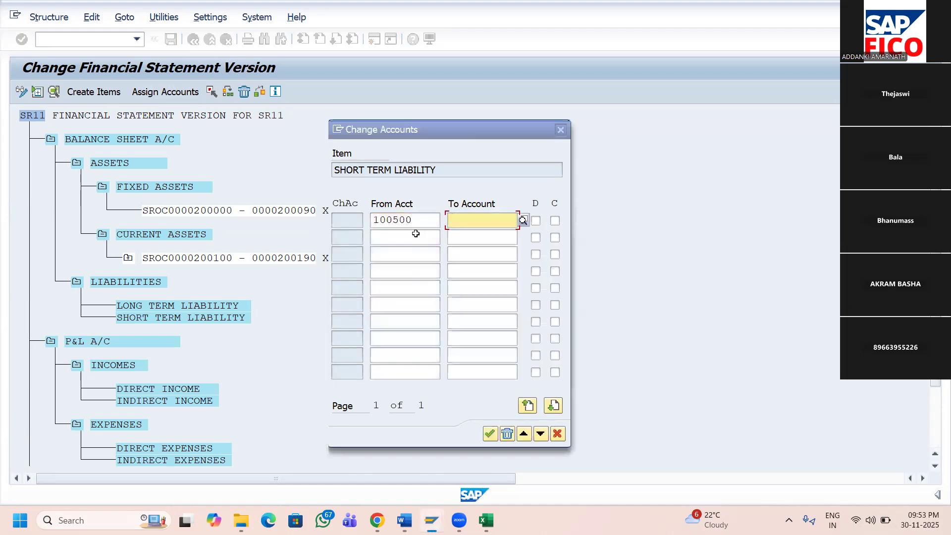
# - Copy the group's To Account 100590 from Excel into the To Account of the SHORT TERM LIABILITY range in SAP
pyautogui.hotkey('alt', 'Tab')
pyautogui.press('Right')
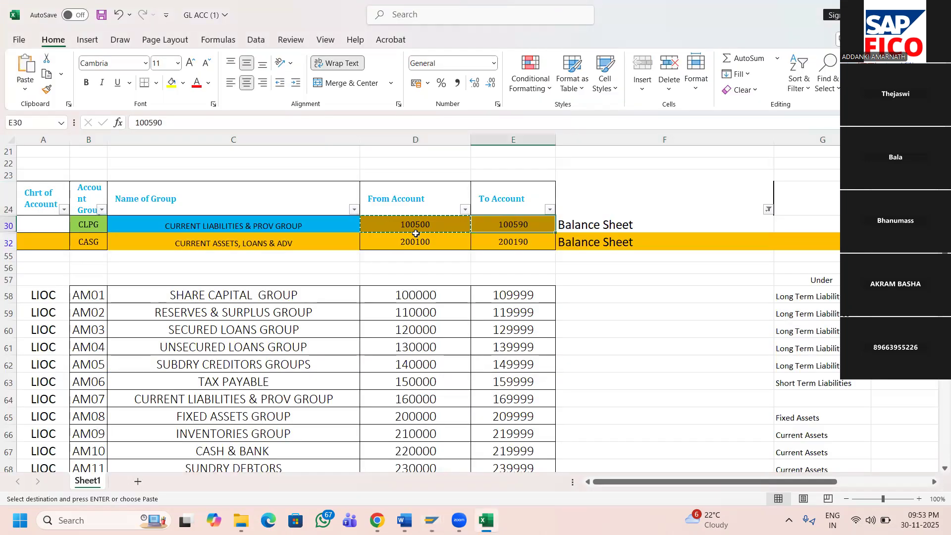
pyautogui.press('F2')
pyautogui.hotkey('shift', 'Home')
pyautogui.hotkey('ctrl', 'c')
pyautogui.hotkey('alt', 'Tab')
pyautogui.hotkey('ctrl', 'v')
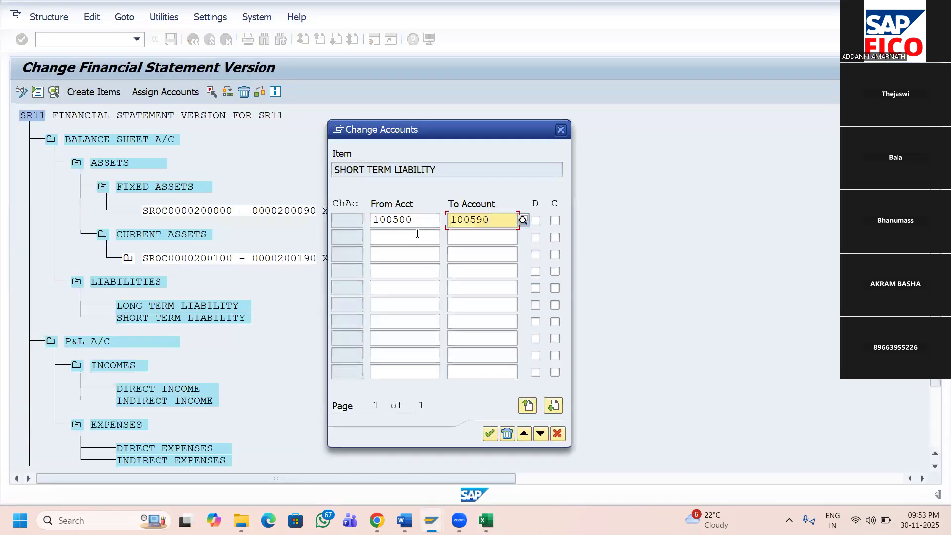
# - Enable both D and C for the 100500 to 100590 range and confirm the SHORT TERM LIABILITY assignment
pyautogui.click(536, 221)
pyautogui.click(555, 221)
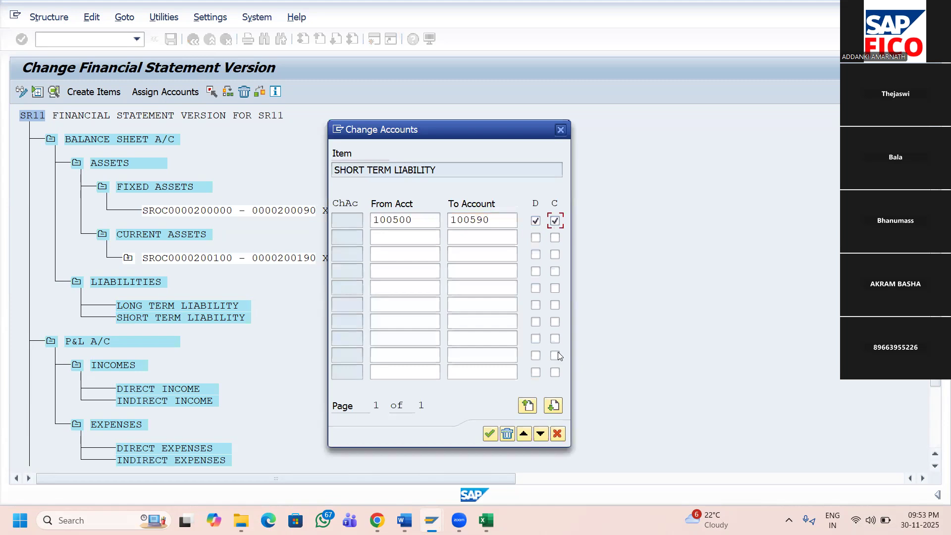
pyautogui.click(488, 434)
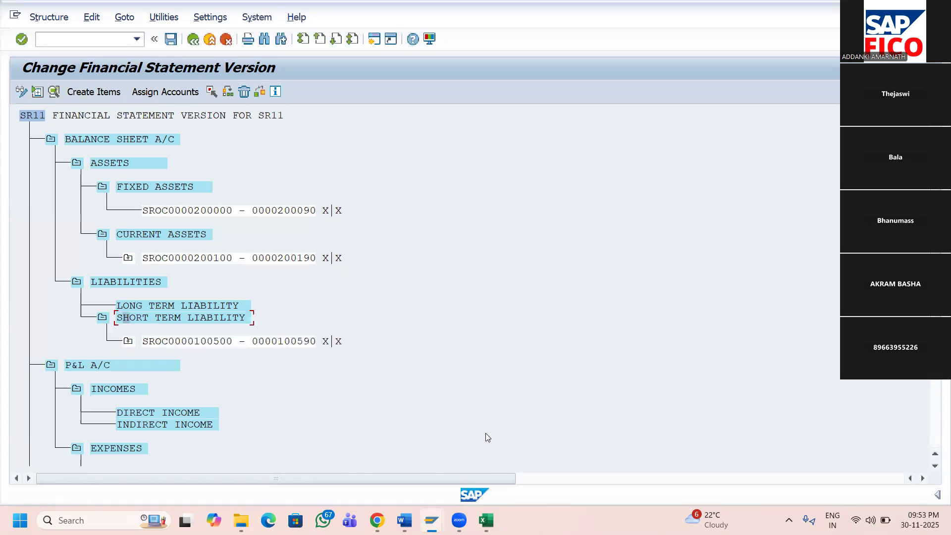
# - Switch to Excel and change the column F filter from Balance Sheet to CURRENT ASSETS only
pyautogui.hotkey('alt', 'Tab')
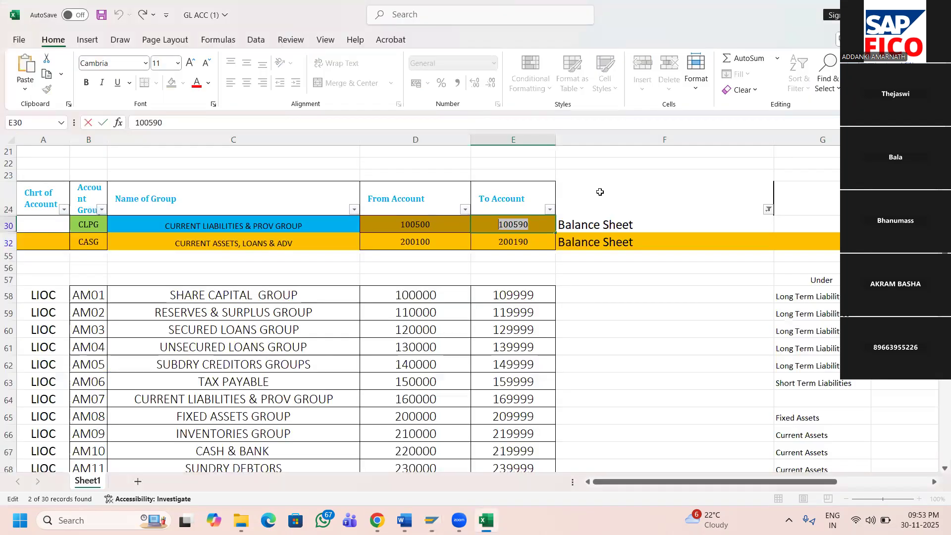
pyautogui.click(768, 209)
pyautogui.click(653, 392)
pyautogui.click(654, 402)
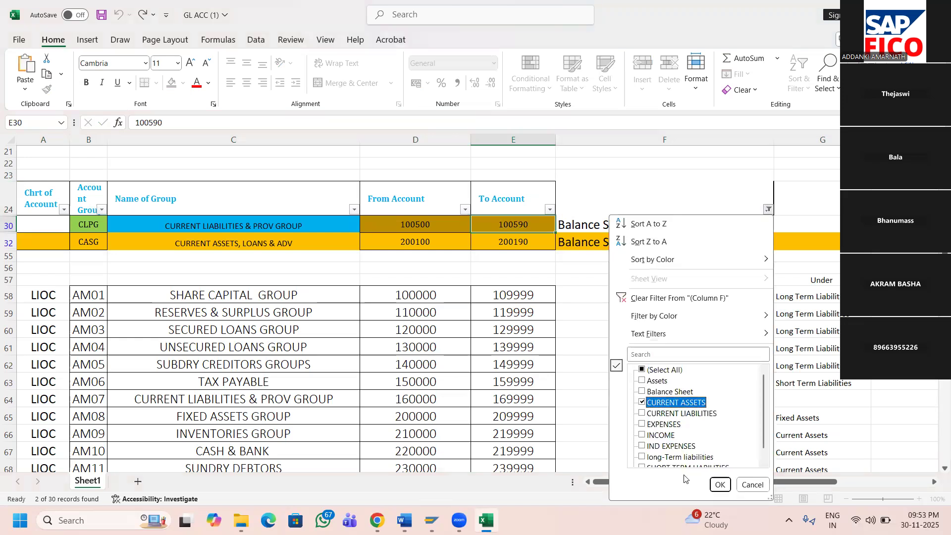
pyautogui.click(721, 485)
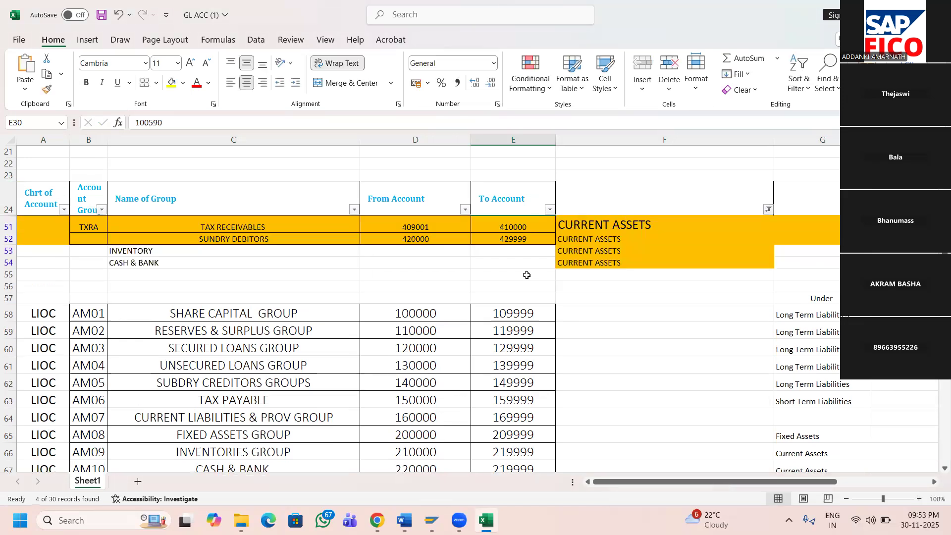
# - Enter the INVENTORY account range with From Account 430000 and To Account 439999
pyautogui.click(414, 250)
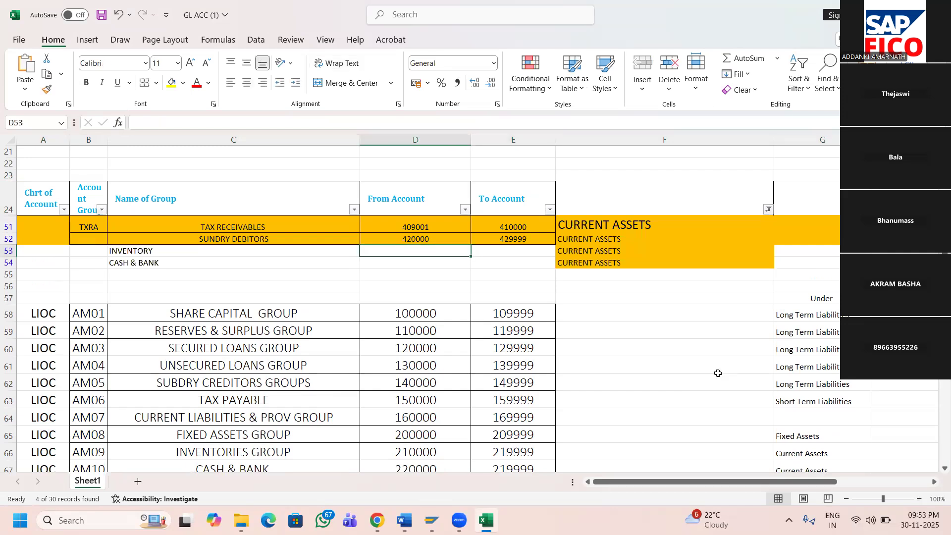
pyautogui.write('4')
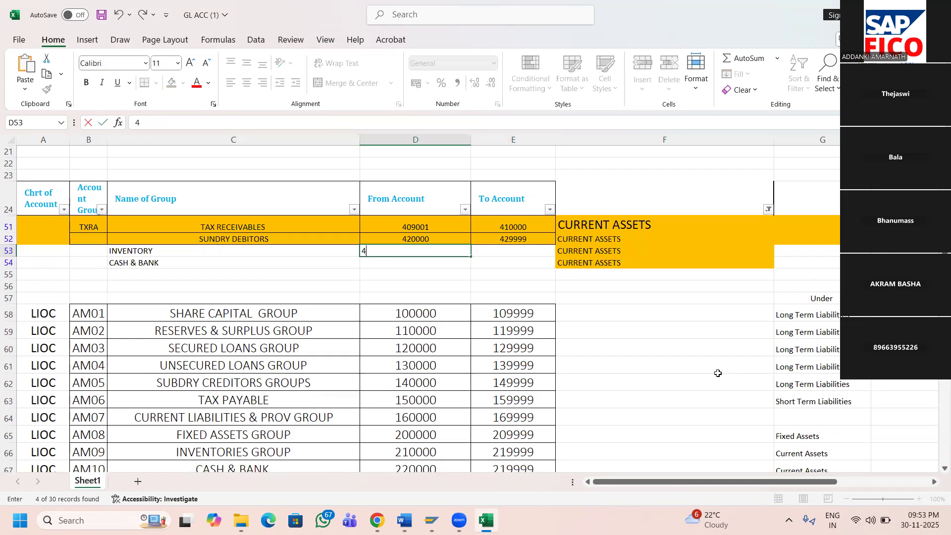
pyautogui.write('30000')
pyautogui.press('Tab')
pyautogui.write('4399999')
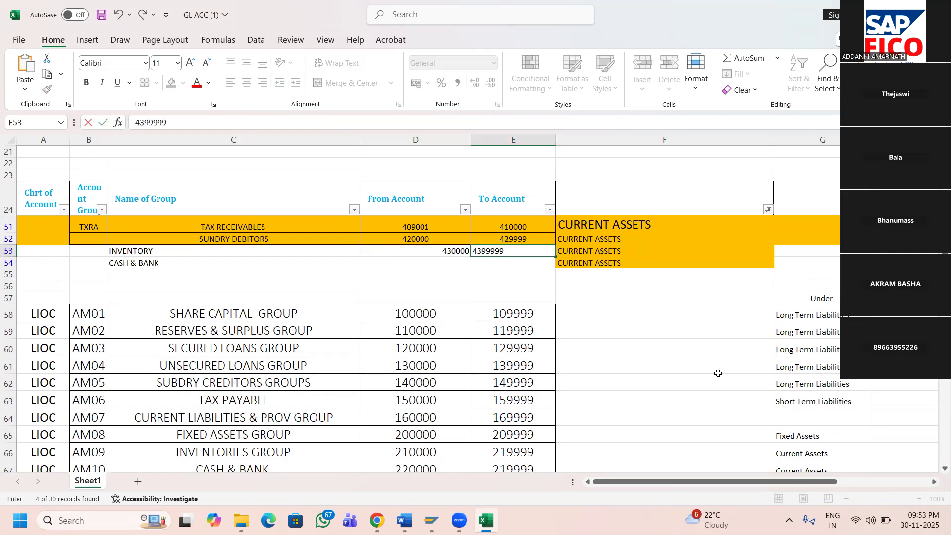
pyautogui.press('BackSpace')
pyautogui.press('Return')
# - Enter the CASH & BANK account range with From Account 440000 and To Account 449999
pyautogui.write('440000')
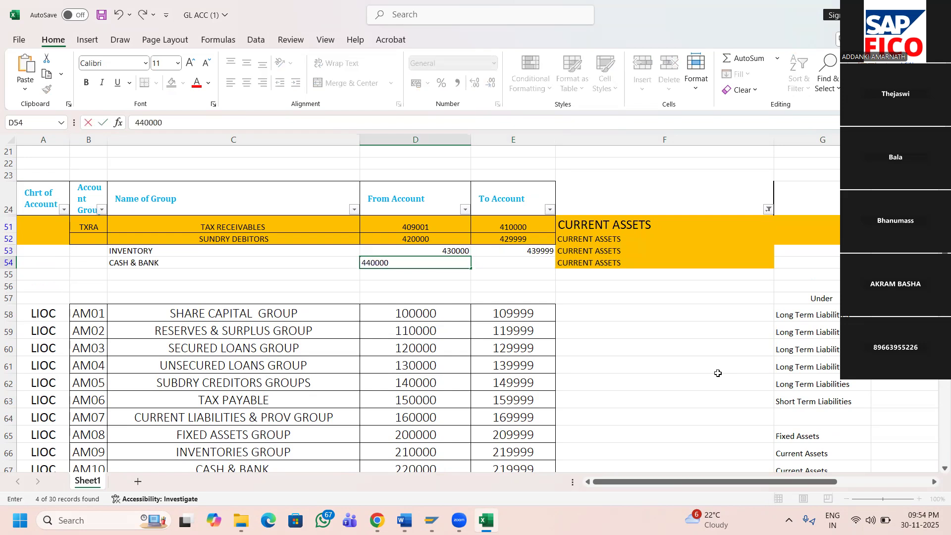
pyautogui.press('Tab')
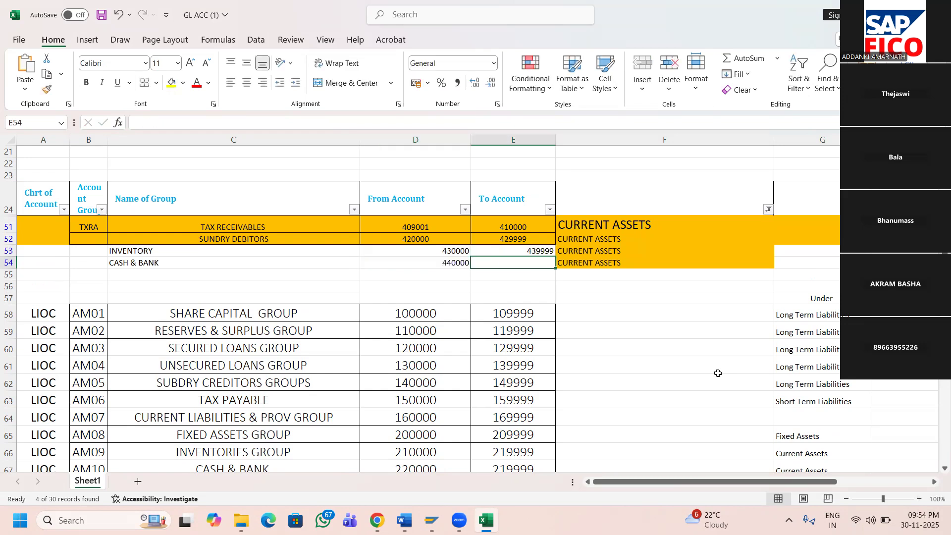
pyautogui.write('44')
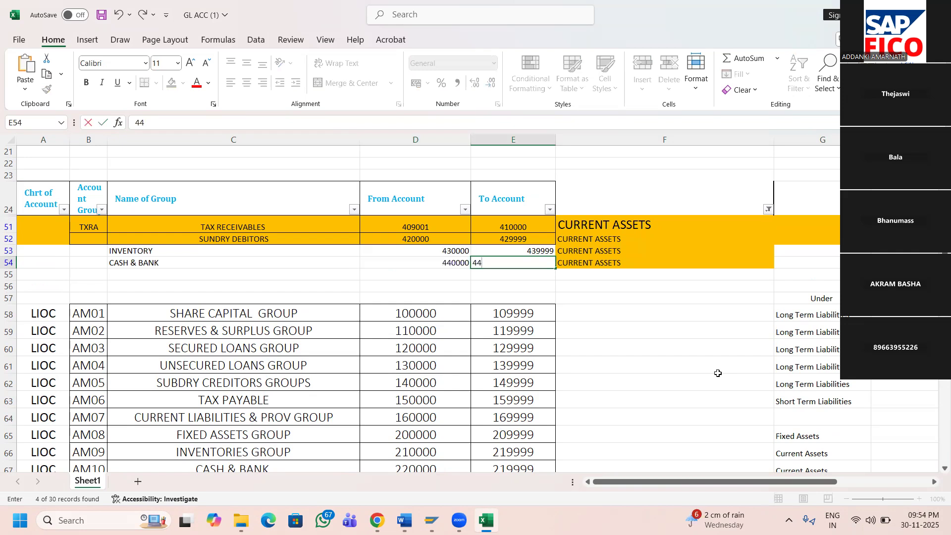
pyautogui.write('9999')
pyautogui.press('Up')
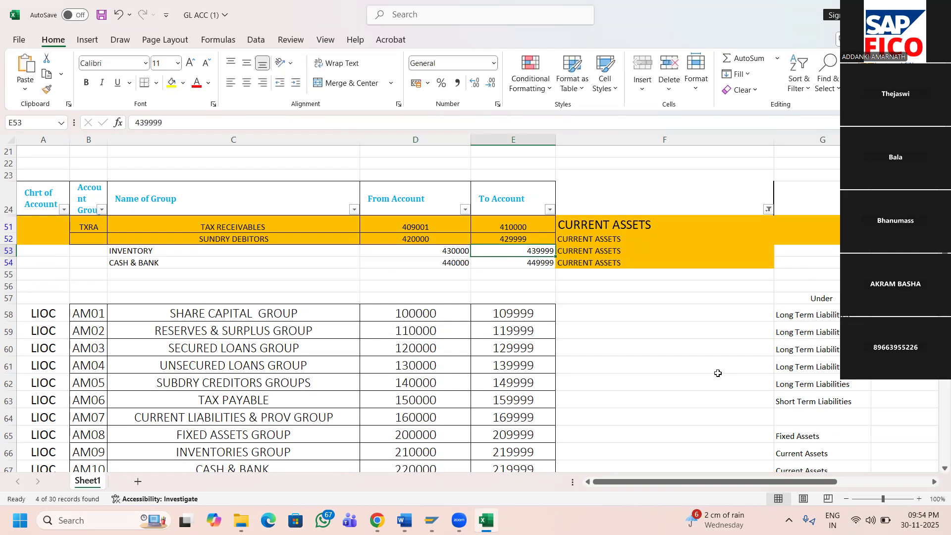
# - Copy the From Account values of the four CURRENT ASSETS rows, from TAX RECEIVABLES down to CASH & BANK
pyautogui.press('Up')
pyautogui.press('Left')
pyautogui.press('Up')
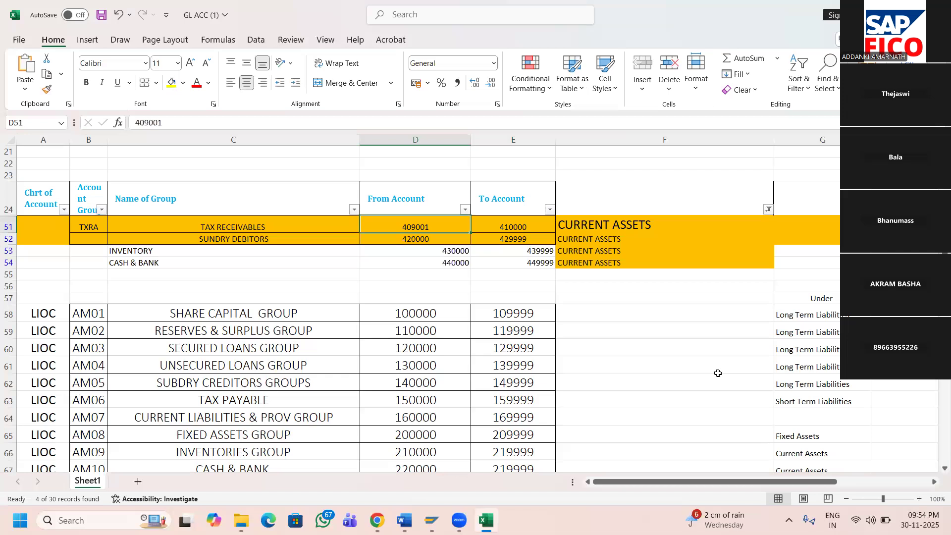
pyautogui.hotkey('shift', 'Down')
pyautogui.hotkey('shift', 'Down')
pyautogui.hotkey('shift', 'Down')
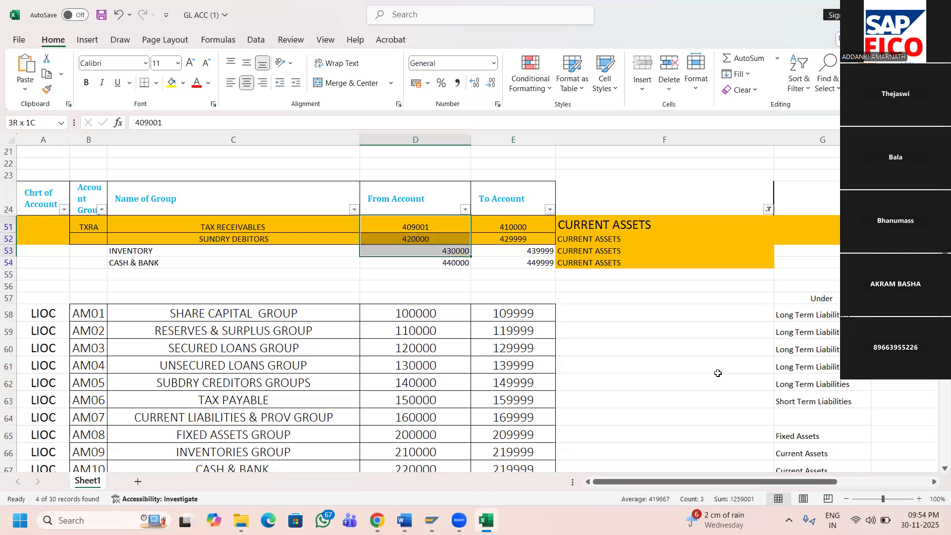
pyautogui.hotkey('ctrl', 'c')
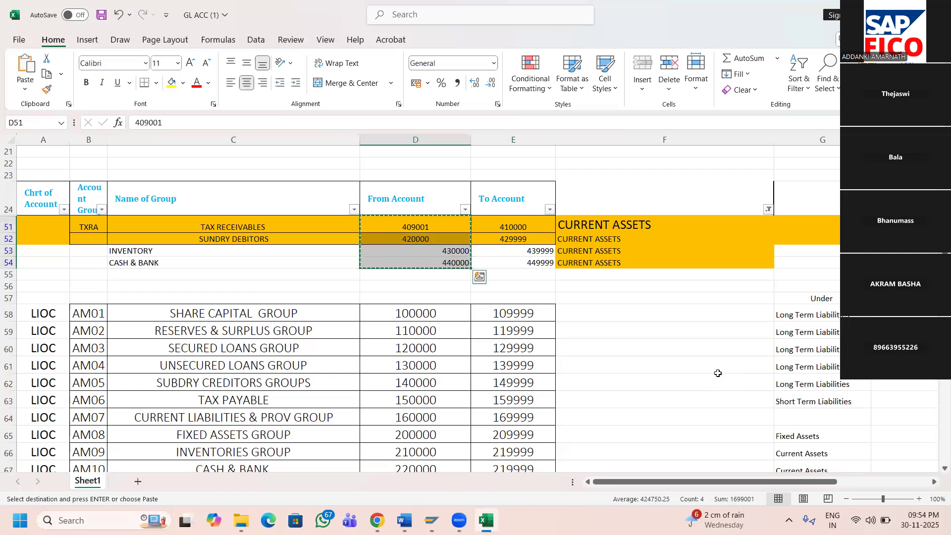
# - Open the CURRENT ASSETS account assignment in SAP and paste From Acct values 409001, 420000, 430000 and 440000 below 200100
pyautogui.hotkey('alt', 'Tab')
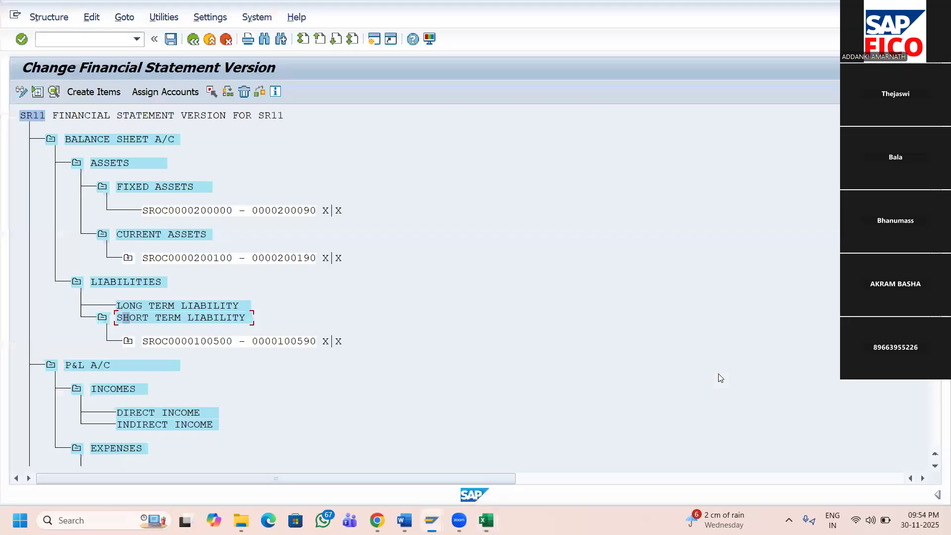
pyautogui.click(103, 239)
pyautogui.click(157, 95)
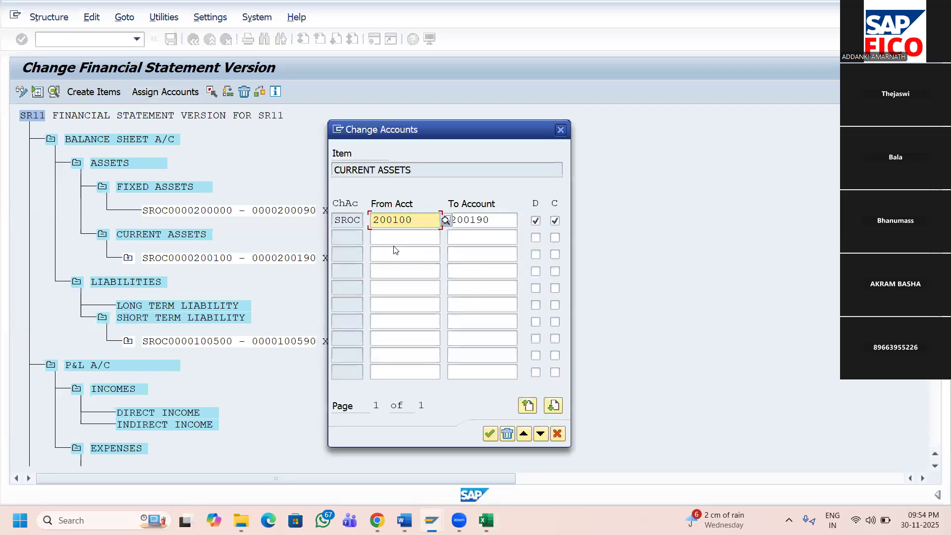
pyautogui.click(393, 236)
pyautogui.hotkey('ctrl', 'v')
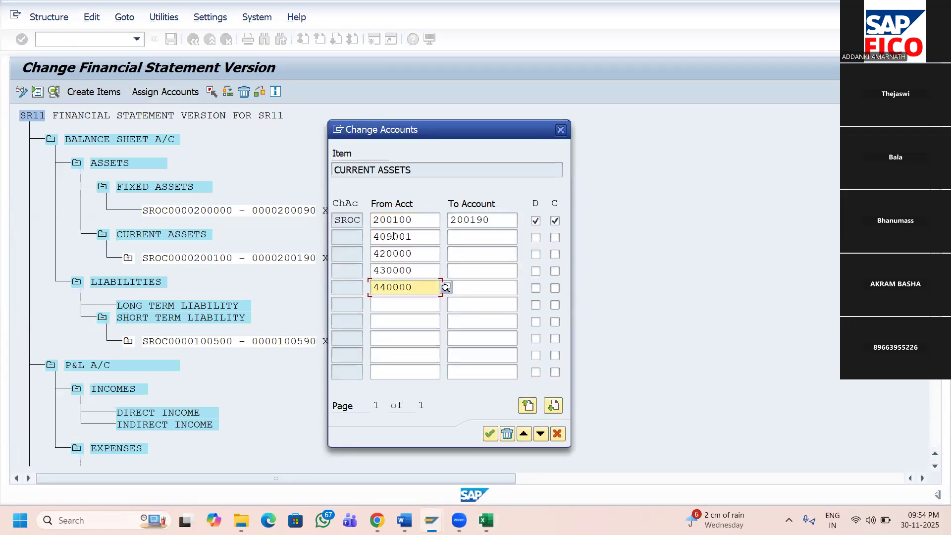
# - Copy the four matching To Account values from Excel into the CURRENT ASSETS assignment: 410000, 429999, 439999 and 449999
pyautogui.click(484, 238)
pyautogui.hotkey('alt', 'Tab')
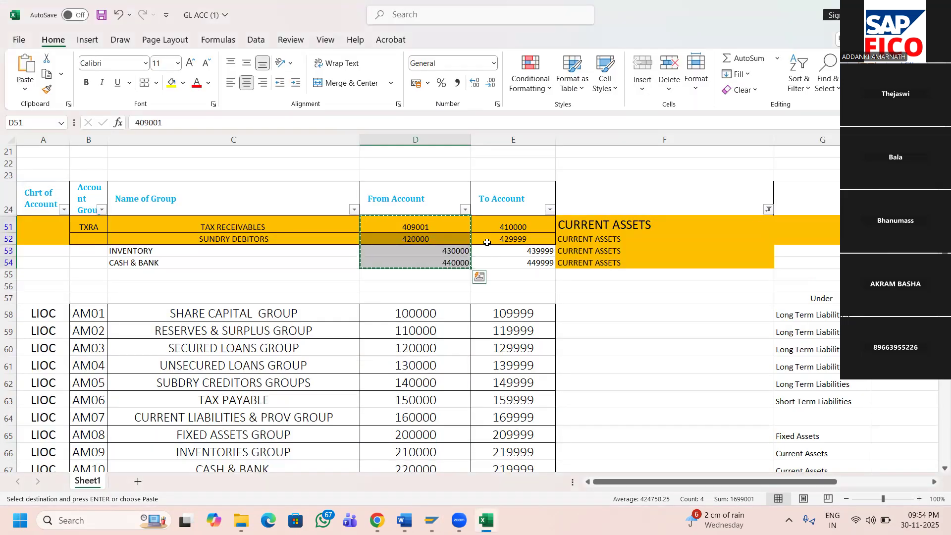
pyautogui.click(519, 228)
pyautogui.hotkey('shift', 'Down')
pyautogui.hotkey('shift', 'Down')
pyautogui.hotkey('shift', 'Down')
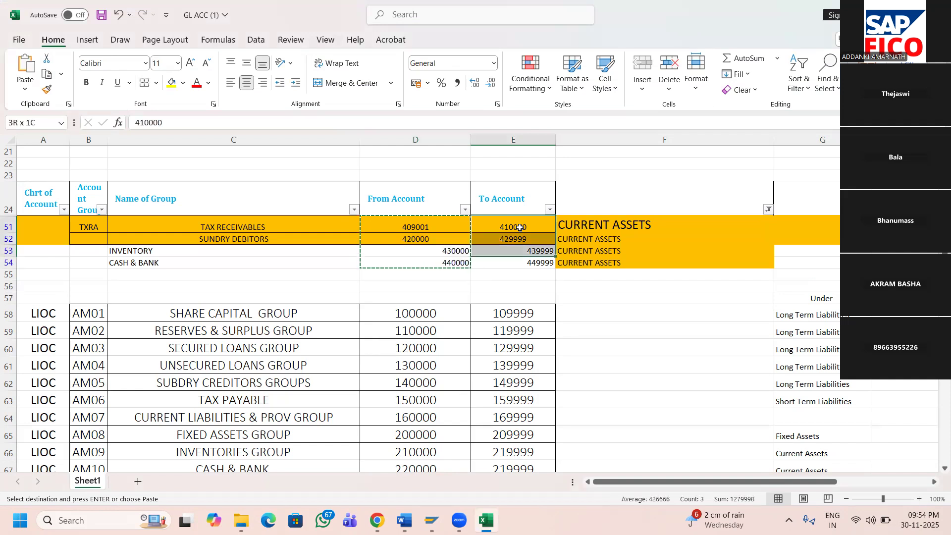
pyautogui.hotkey('ctrl', 'c')
pyautogui.hotkey('alt', 'Tab')
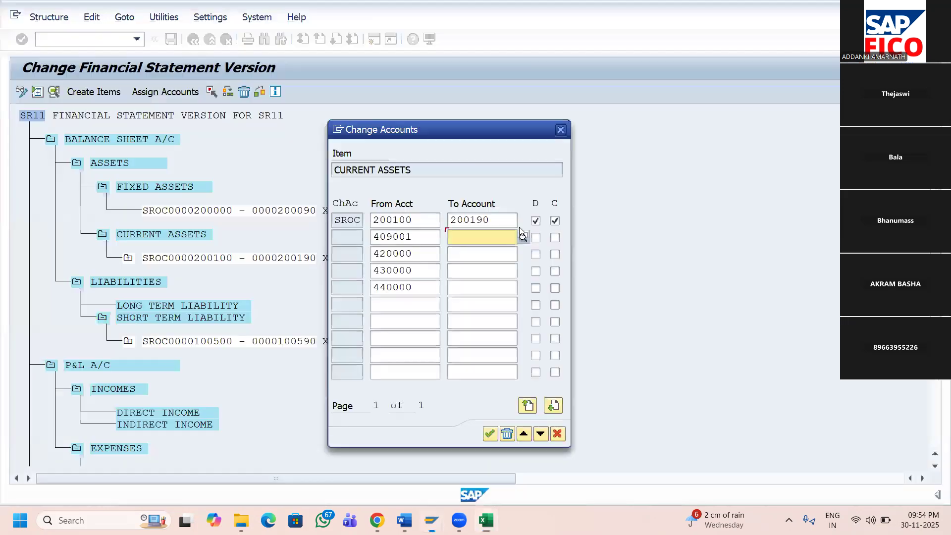
pyautogui.hotkey('ctrl', 'v')
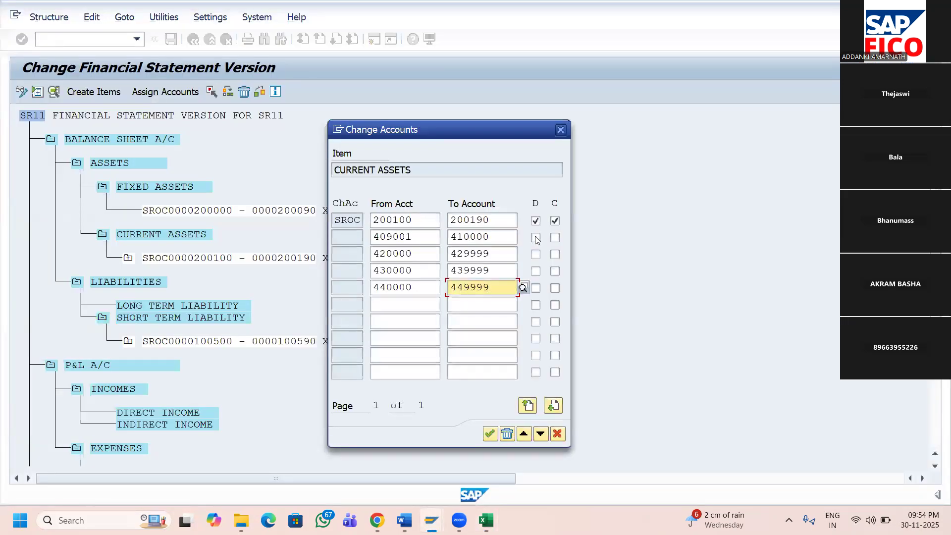
# - Mark debit and credit for the four new CURRENT ASSETS ranges, from 409001 to 449999, and save the financial statement version
pyautogui.click(536, 238)
pyautogui.click(554, 238)
pyautogui.click(535, 254)
pyautogui.click(555, 255)
pyautogui.click(536, 289)
pyautogui.click(554, 288)
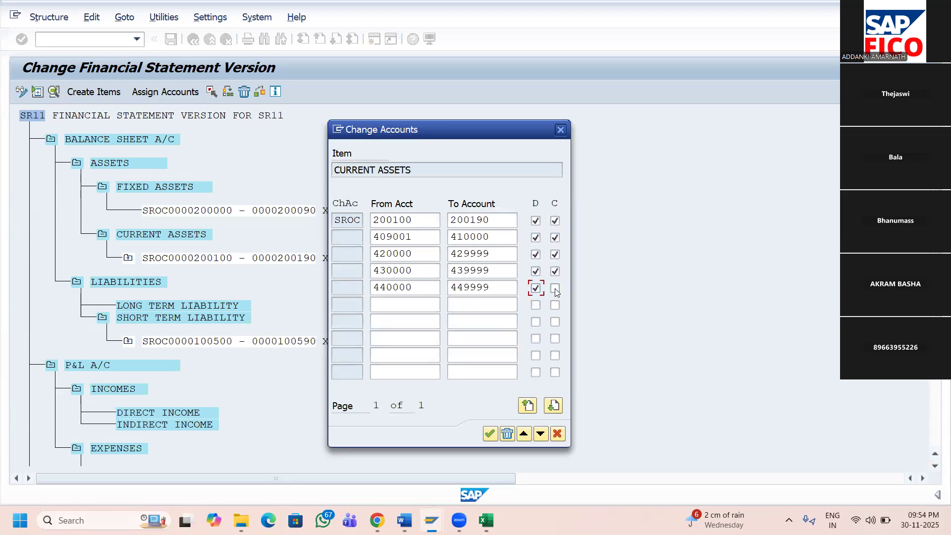
pyautogui.click(490, 434)
pyautogui.click(173, 44)
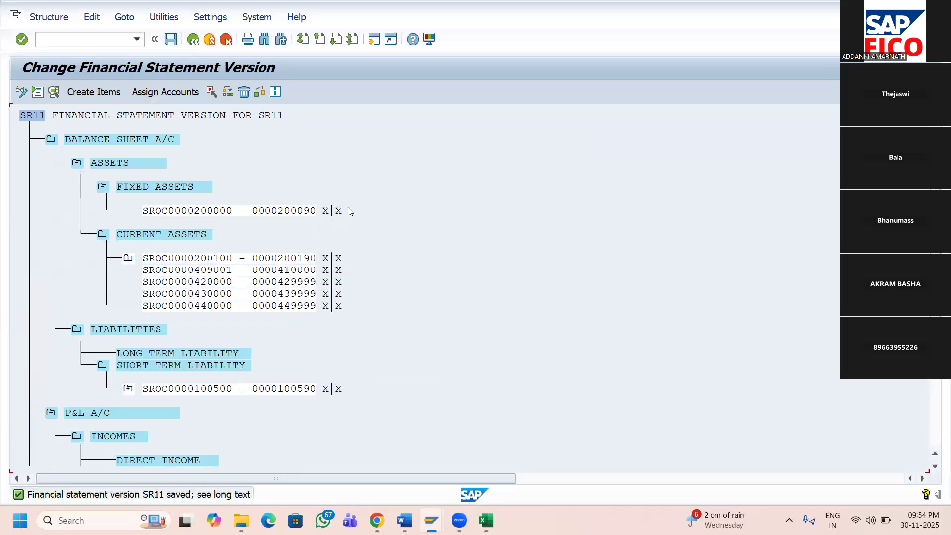
# - Switch to Excel, filter the account group list to CURRENT LIABILITIES and copy the From Account value of SUBDRY CREDITORS
pyautogui.hotkey('alt', 'Tab')
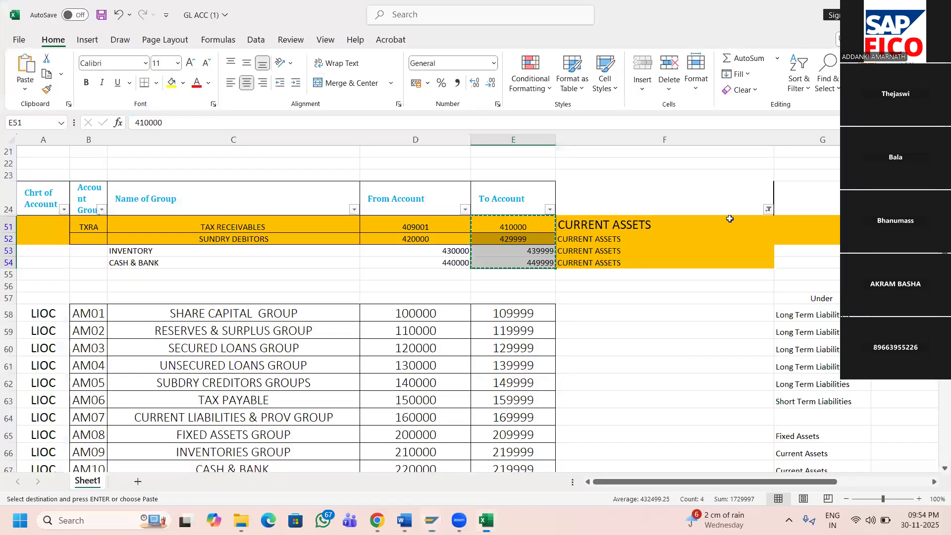
pyautogui.click(768, 210)
pyautogui.click(669, 403)
pyautogui.click(669, 413)
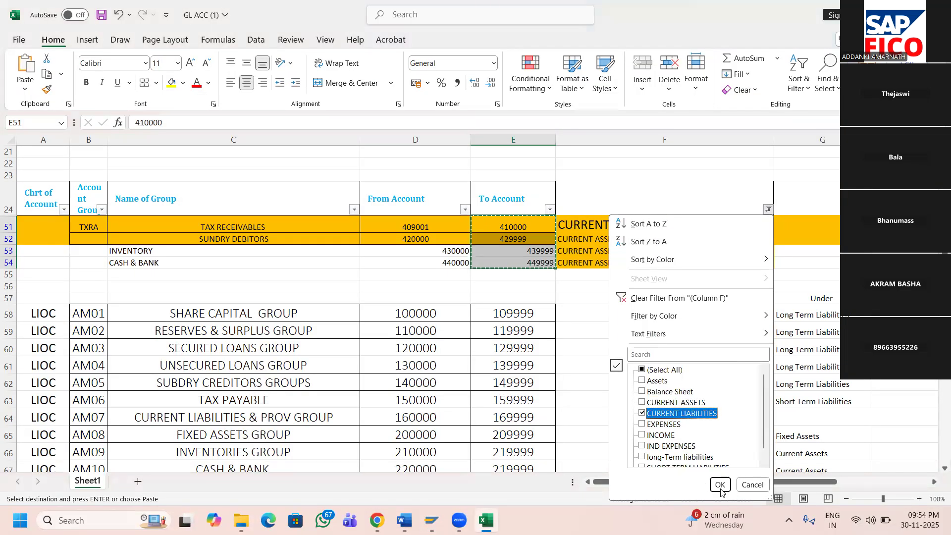
pyautogui.click(720, 485)
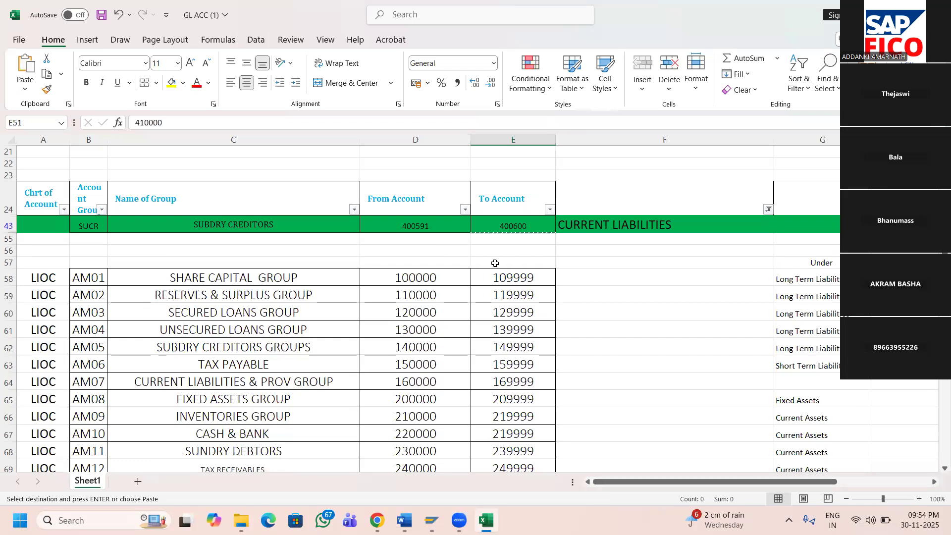
pyautogui.click(403, 228)
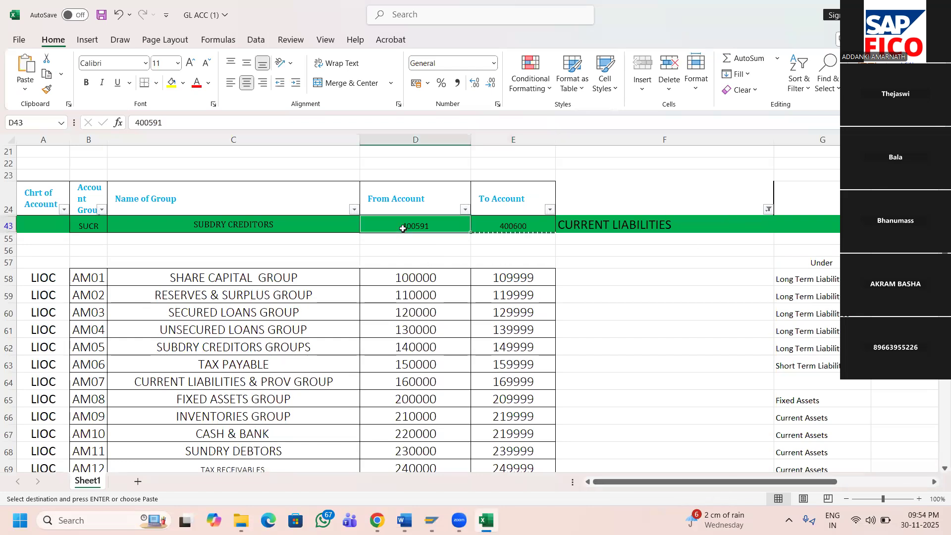
pyautogui.hotkey('ctrl', 'c')
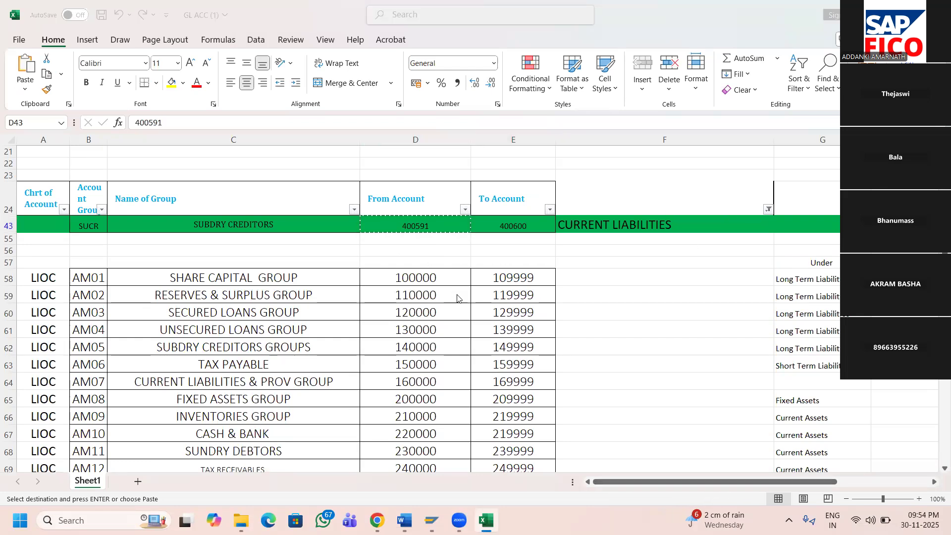
# - Open the SHORT TERM LIABILITY account assignment in SAP and enter From Acct 400591 below 100500
pyautogui.hotkey('alt', 'Tab')
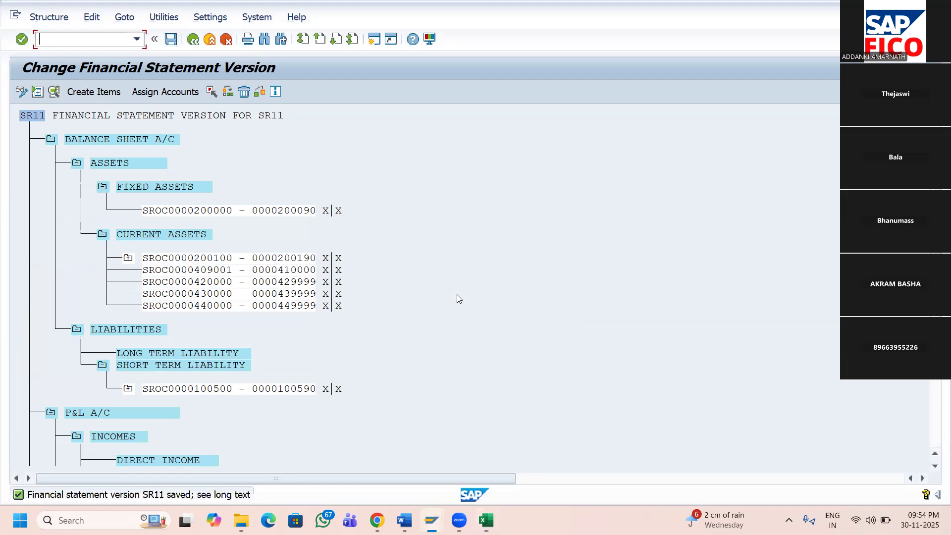
pyautogui.click(160, 367)
pyautogui.click(168, 91)
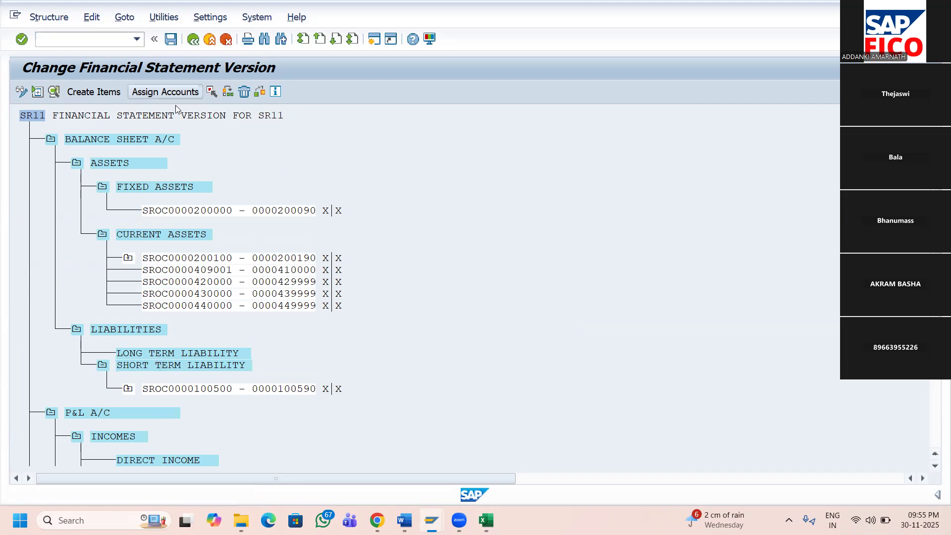
pyautogui.click(422, 240)
pyautogui.write('400591')
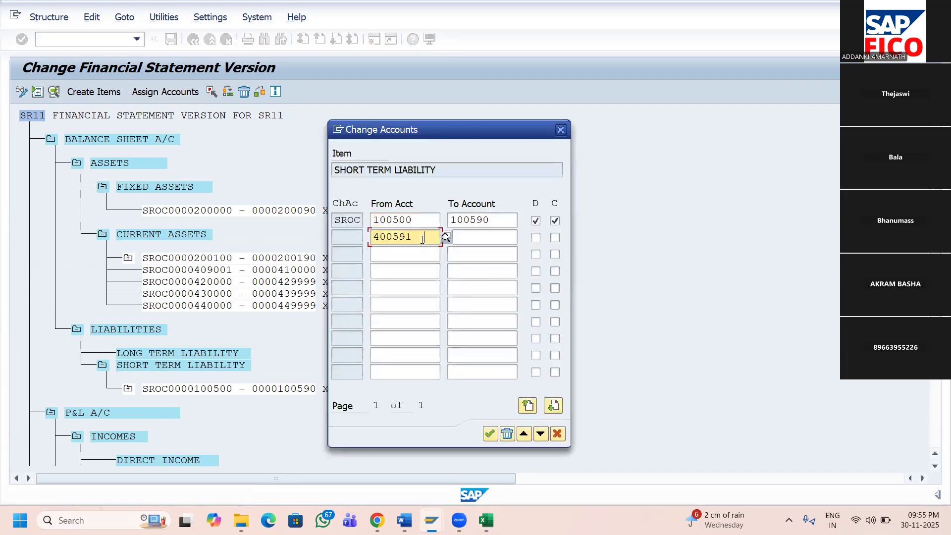
# - Copy To Account 400600 from Excel into the SHORT TERM LIABILITY range and confirm it with debit and credit marked
pyautogui.press('Tab')
pyautogui.hotkey('alt', 'Tab')
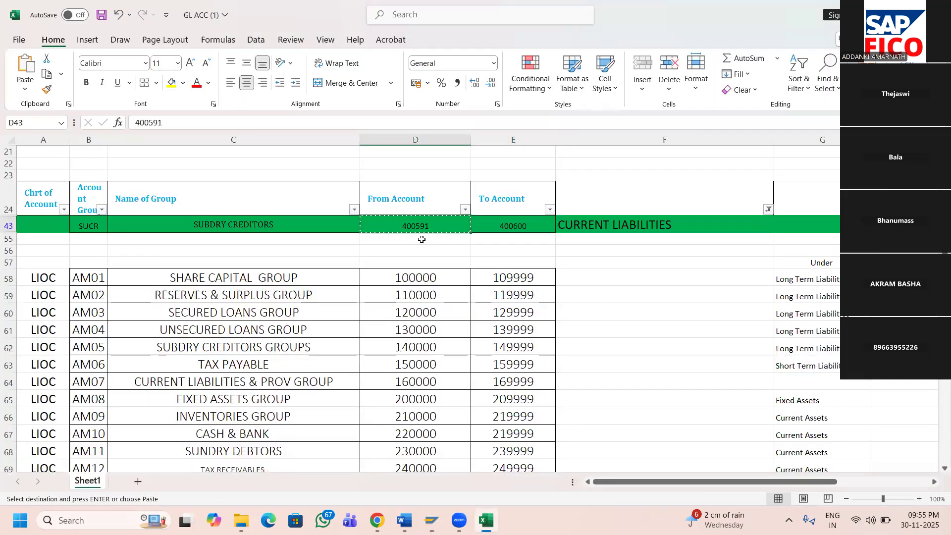
pyautogui.press('Right')
pyautogui.press('F2')
pyautogui.hotkey('shift', 'Home')
pyautogui.hotkey('ctrl', 'c')
pyautogui.hotkey('alt', 'Tab')
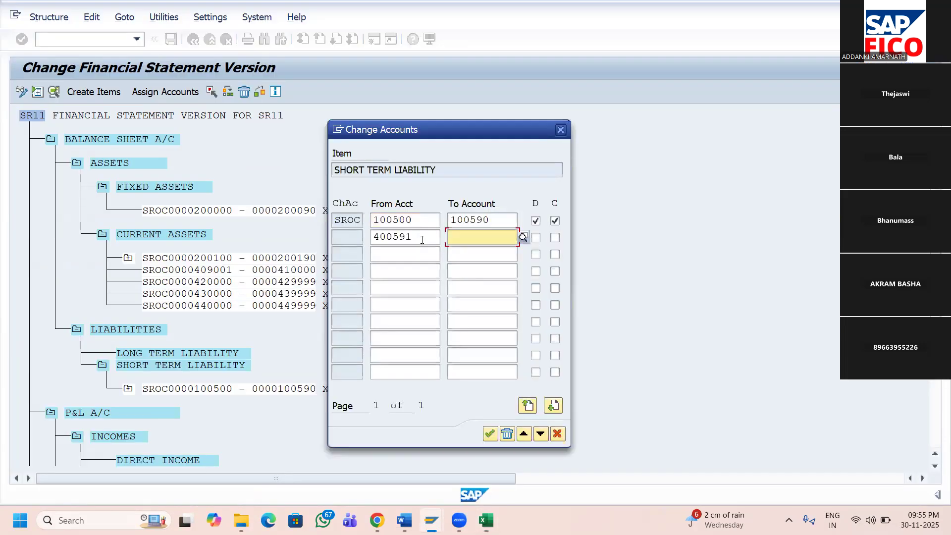
pyautogui.hotkey('ctrl', 'v')
pyautogui.click(535, 238)
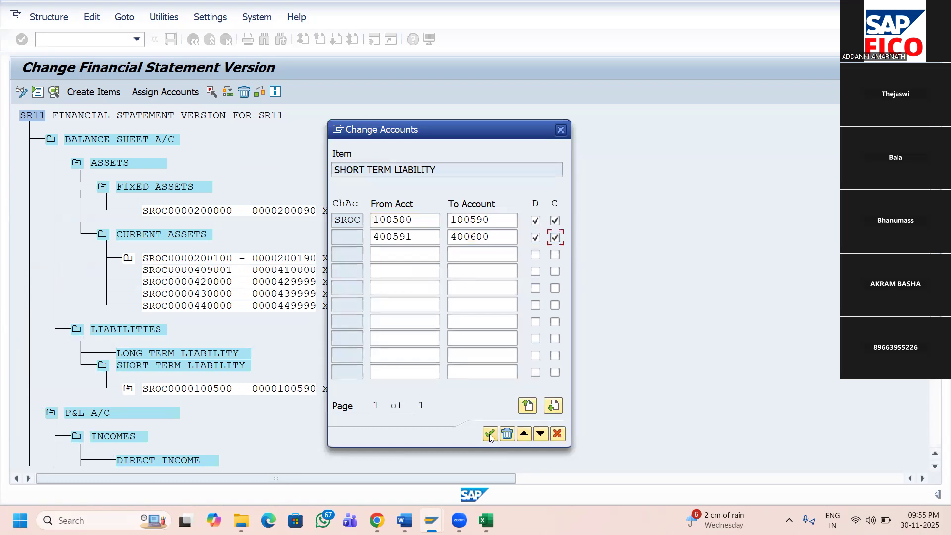
pyautogui.click(489, 433)
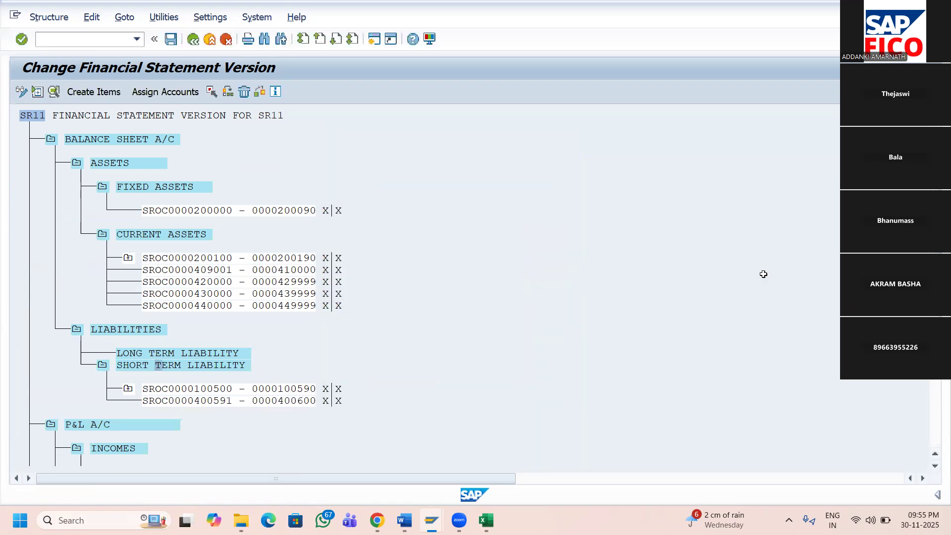
# - Filter the Excel account group list to EXPENSES and copy the From Account values of all listed rows
pyautogui.hotkey('alt', 'Tab')
pyautogui.click(769, 210)
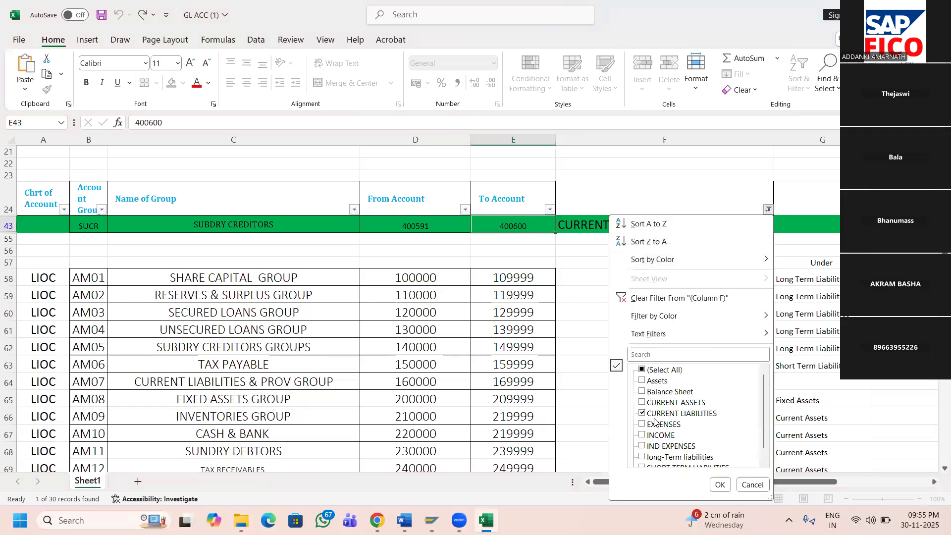
pyautogui.click(658, 415)
pyautogui.click(659, 425)
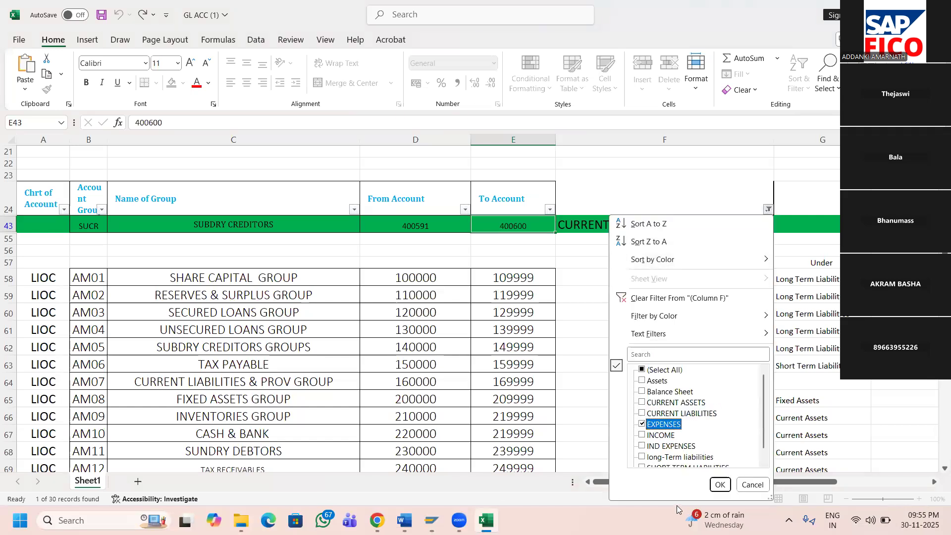
pyautogui.click(720, 484)
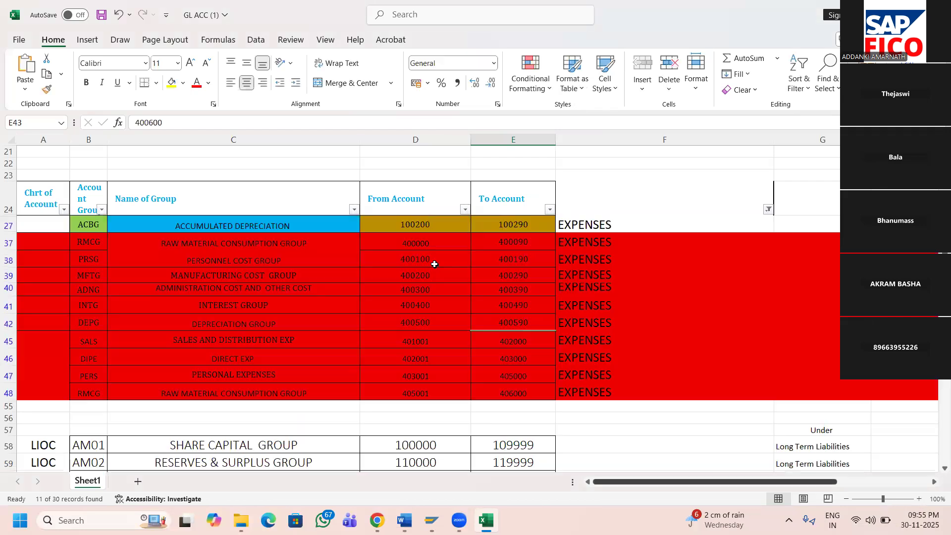
pyautogui.click(407, 226)
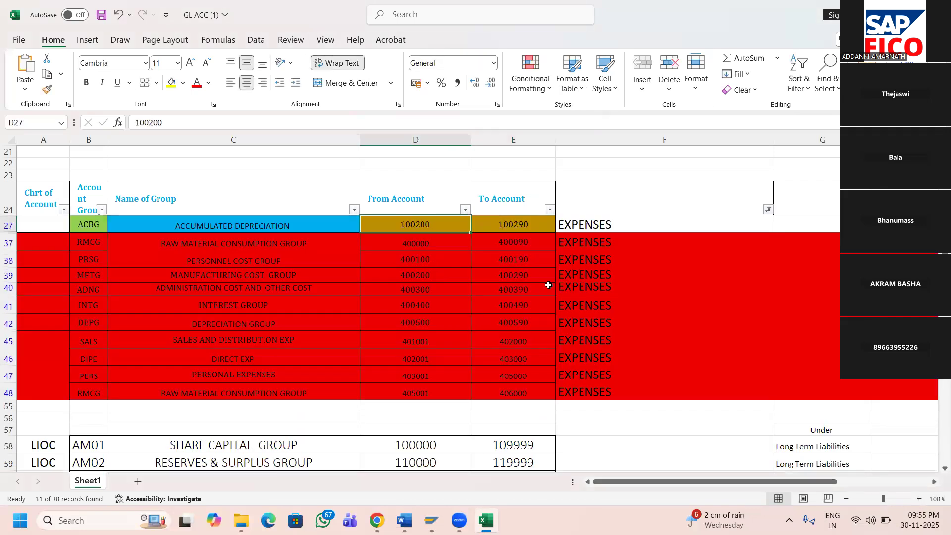
pyautogui.hotkey('ctrl', 'shift', 'Down')
pyautogui.hotkey('ctrl', 'c')
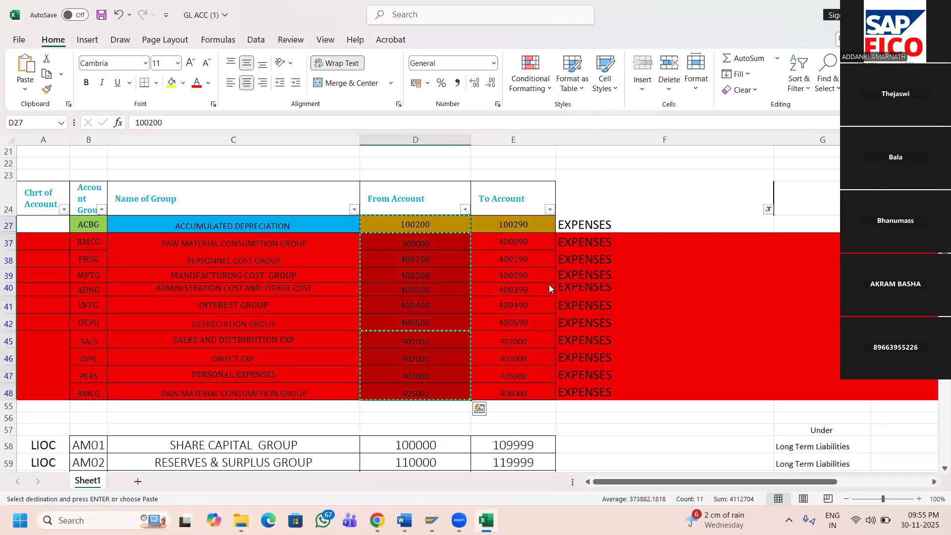
# - Open the DIRECT EXPENSES account assignment in SAP and paste the From Acct values from 100200 to 403001
pyautogui.hotkey('alt', 'Tab')
pyautogui.scroll(-3, 350, 321)
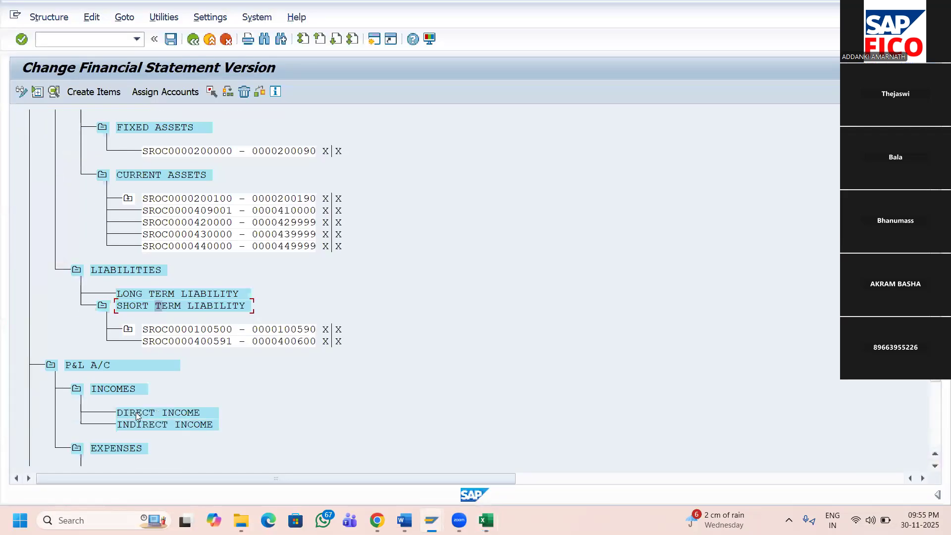
pyautogui.click(136, 415)
pyautogui.scroll(-3, 260, 428)
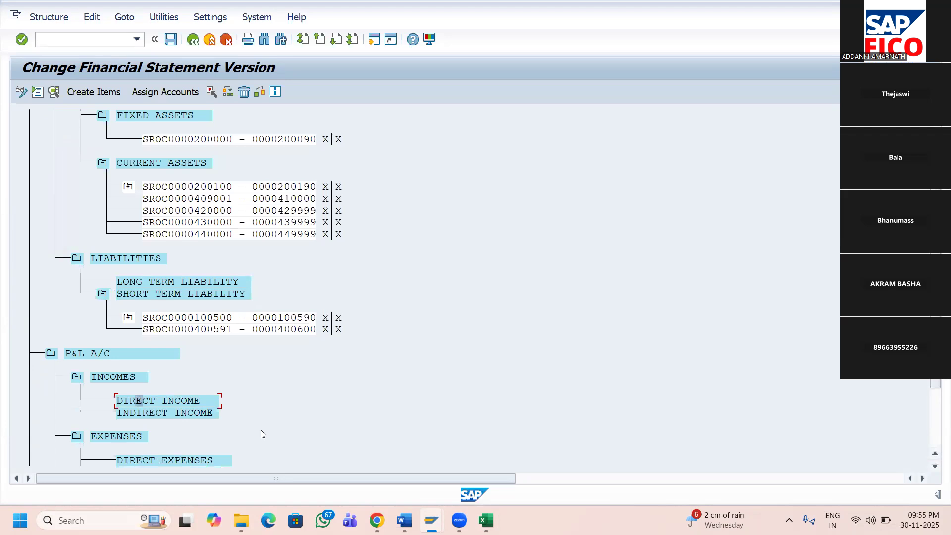
pyautogui.click(160, 412)
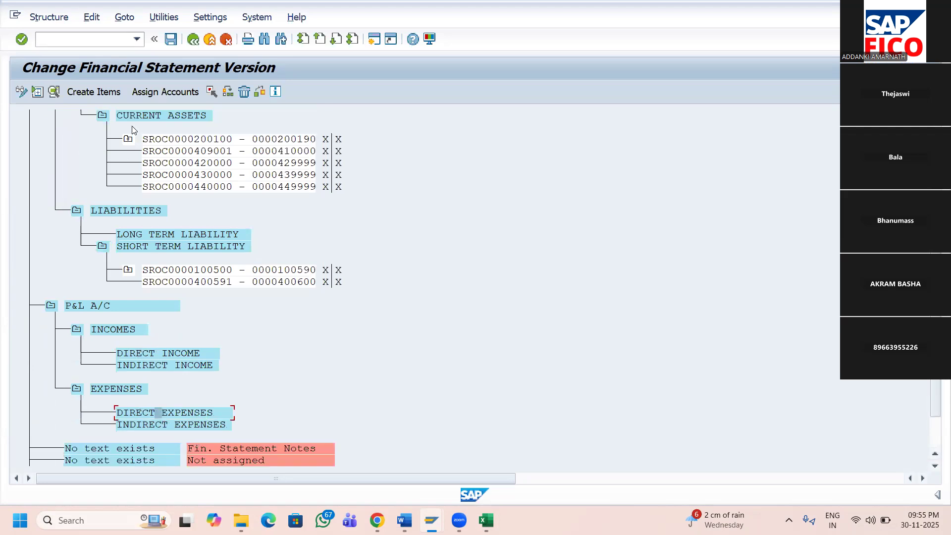
pyautogui.click(159, 93)
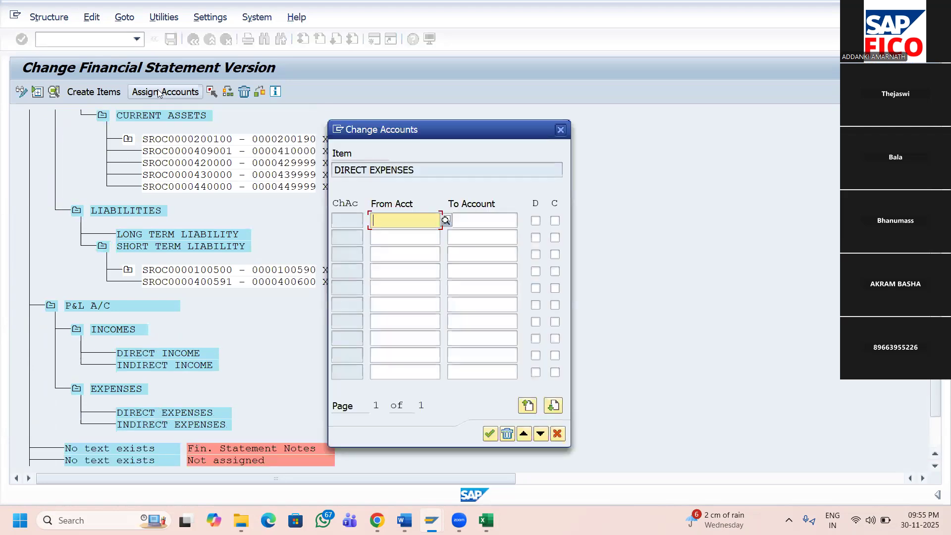
pyautogui.hotkey('ctrl', 'v')
pyautogui.press('Tab')
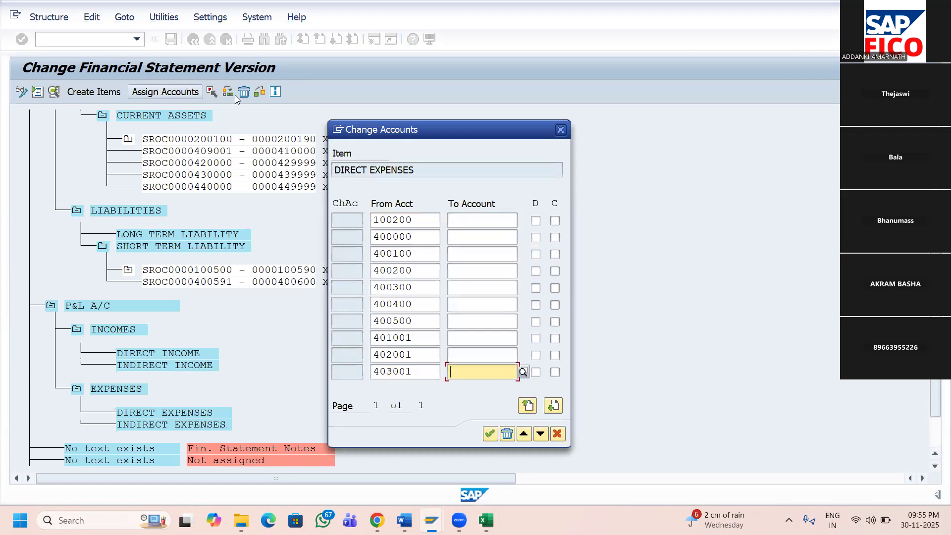
# - Copy the EXPENSES To Account values from Excel into the DIRECT EXPENSES assignment, from 100290 to 405000
pyautogui.click(496, 222)
pyautogui.hotkey('alt', 'Tab')
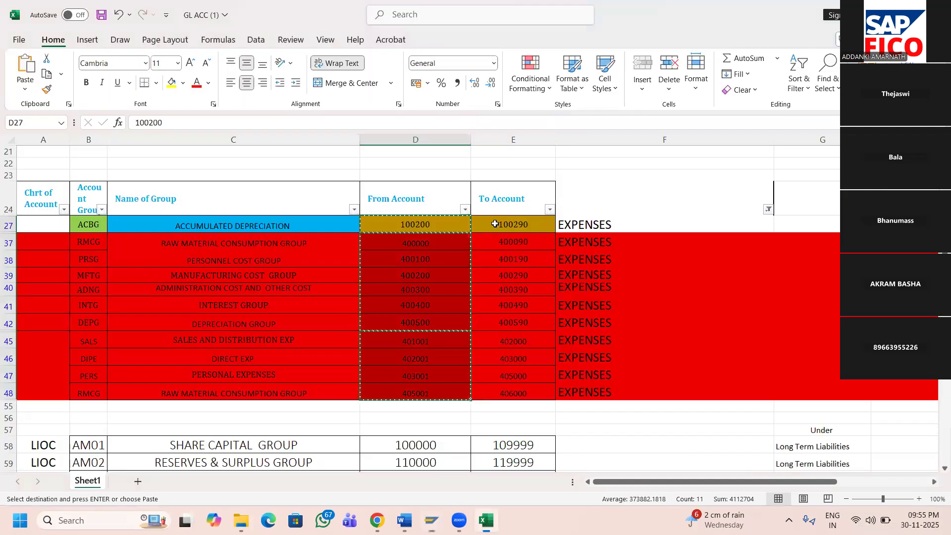
pyautogui.click(495, 224)
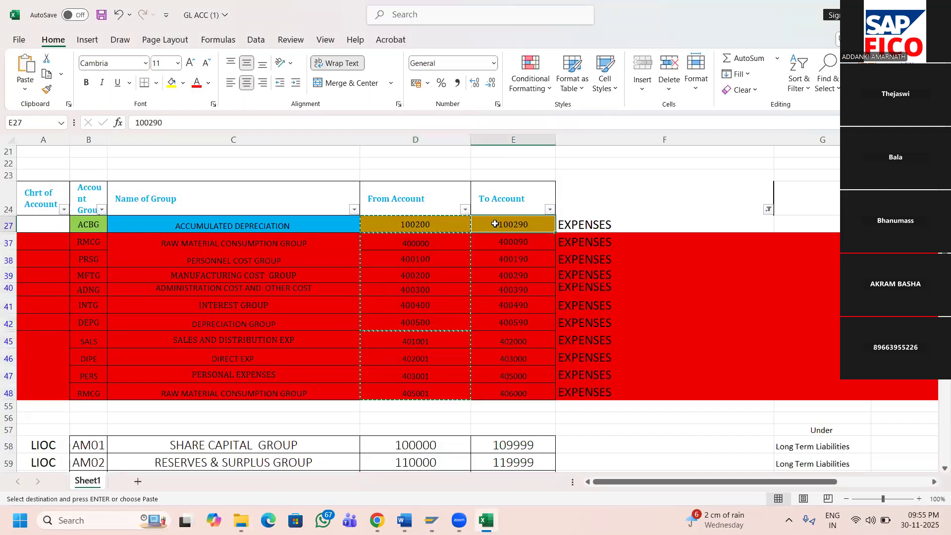
pyautogui.hotkey('ctrl', 'shift', 'Down')
pyautogui.hotkey('ctrl', 'c')
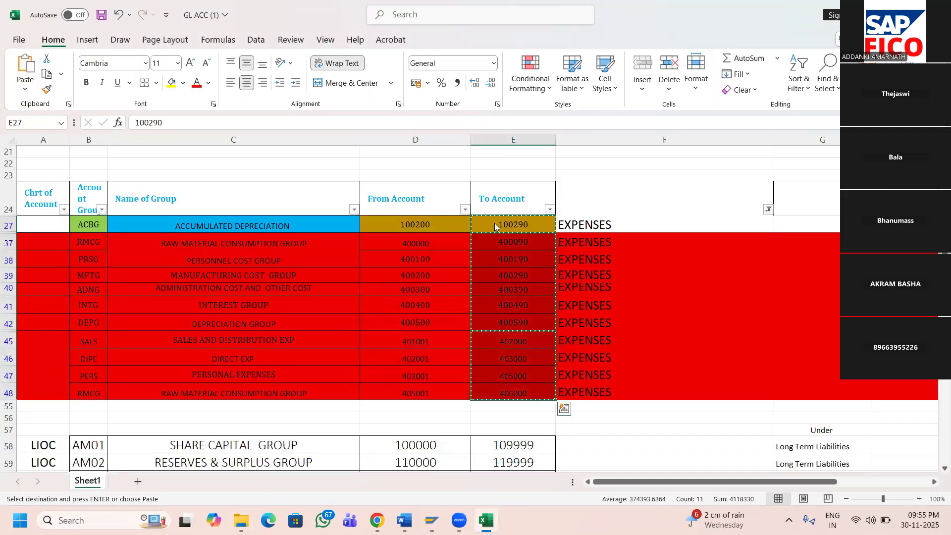
pyautogui.hotkey('alt', 'Tab')
pyautogui.hotkey('ctrl', 'v')
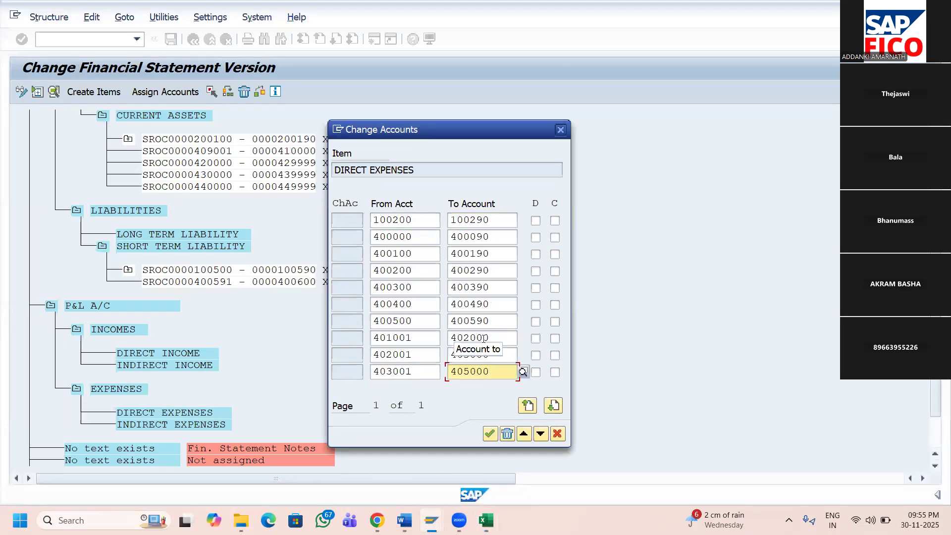
# - Confirm the DIRECT EXPENSES account ranges with debit and credit marked and review them in the structure
pyautogui.click(491, 434)
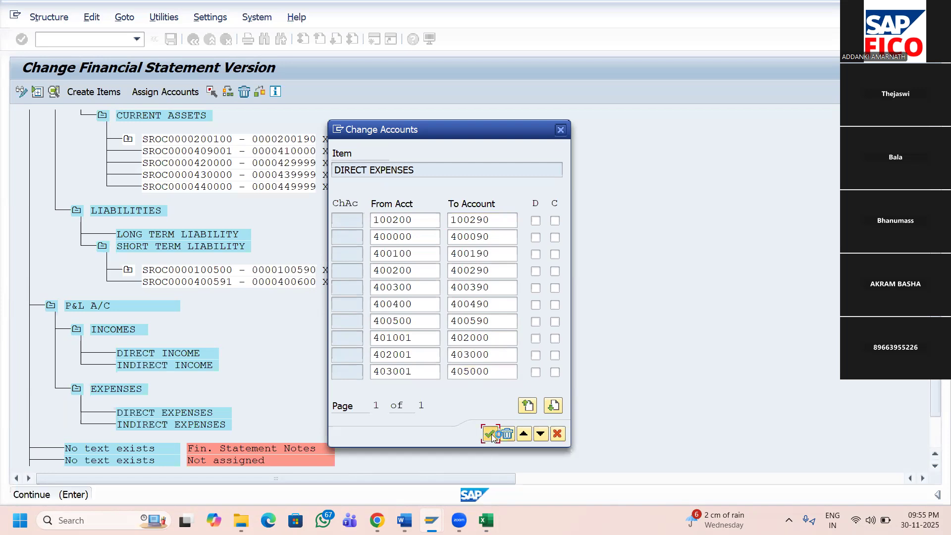
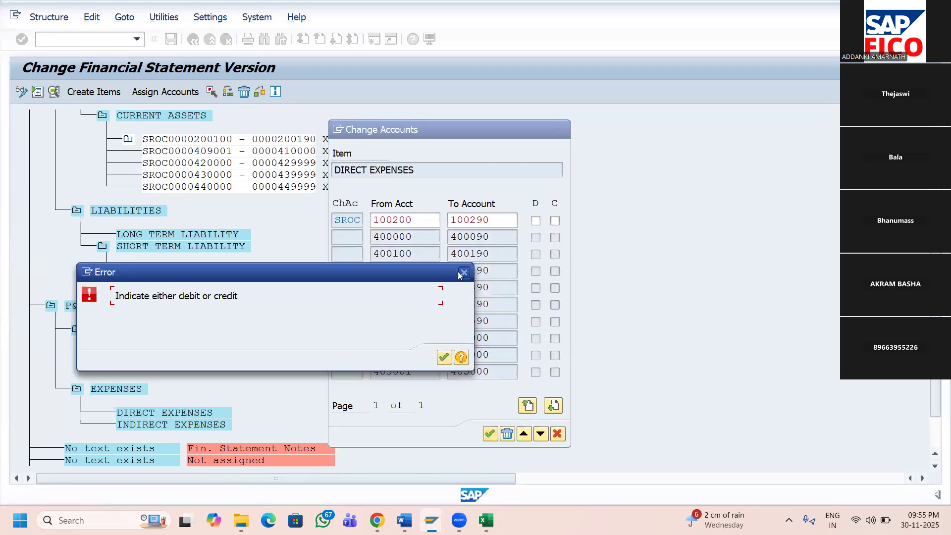
pyautogui.click(443, 357)
pyautogui.click(533, 221)
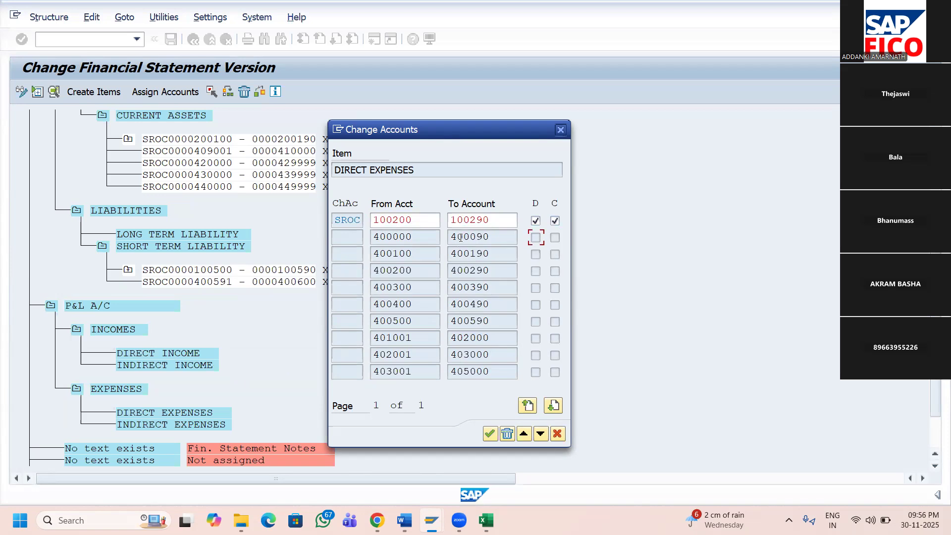
pyautogui.click(395, 237)
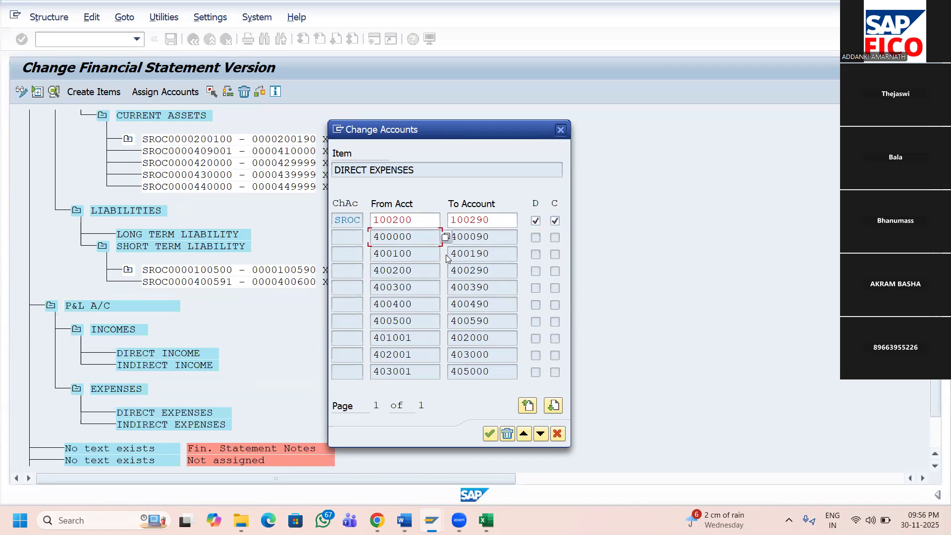
pyautogui.click(489, 434)
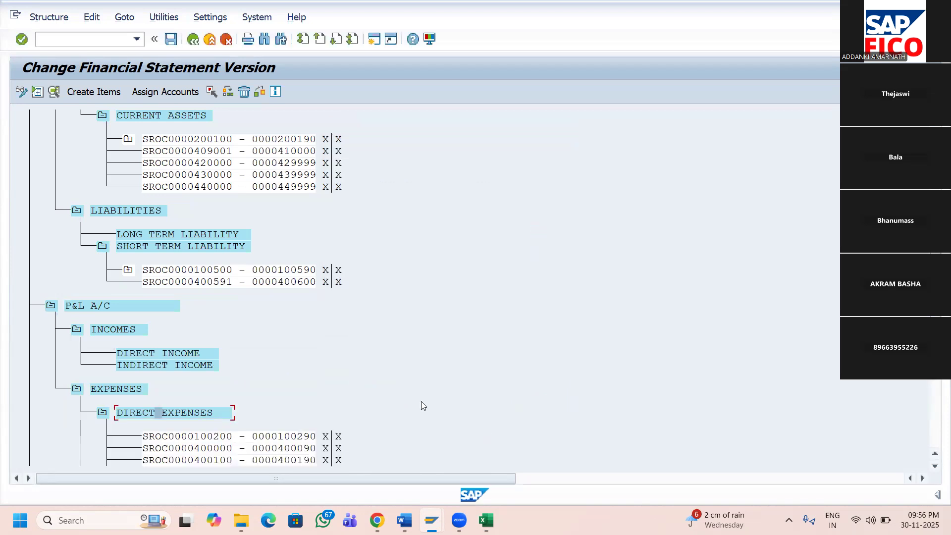
pyautogui.scroll(-1, 423, 406)
pyautogui.scroll(-1, 333, 333)
pyautogui.scroll(-3, 332, 337)
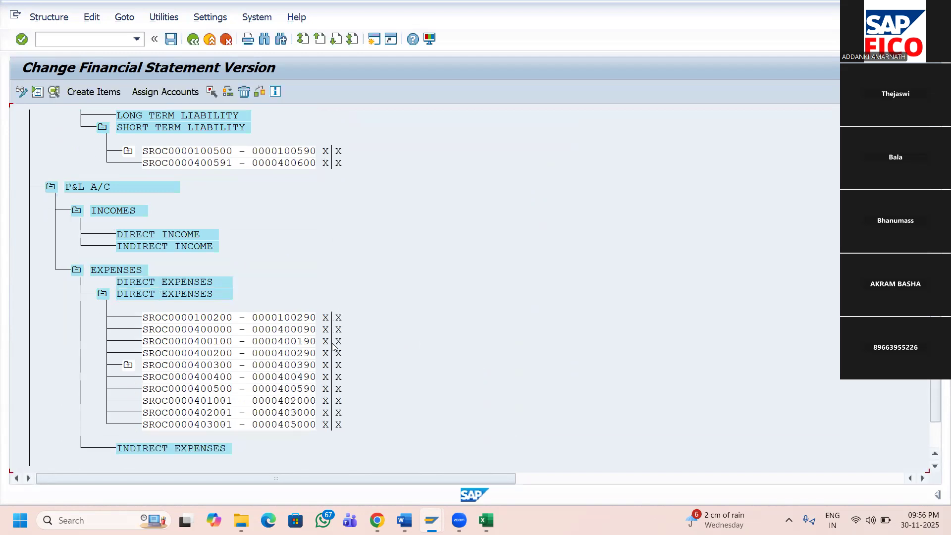
pyautogui.scroll(-1, 333, 347)
pyautogui.scroll(-1, 333, 346)
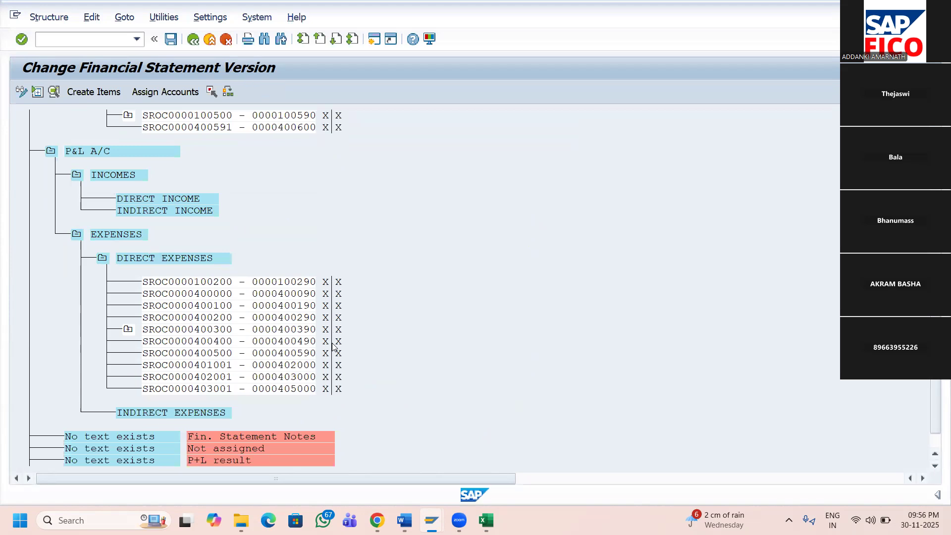
# - Switch to Excel, filter the account group list to INCOME only, and copy the From Account values of all listed rows
pyautogui.scroll(-1, 333, 347)
pyautogui.hotkey('alt', 'Tab')
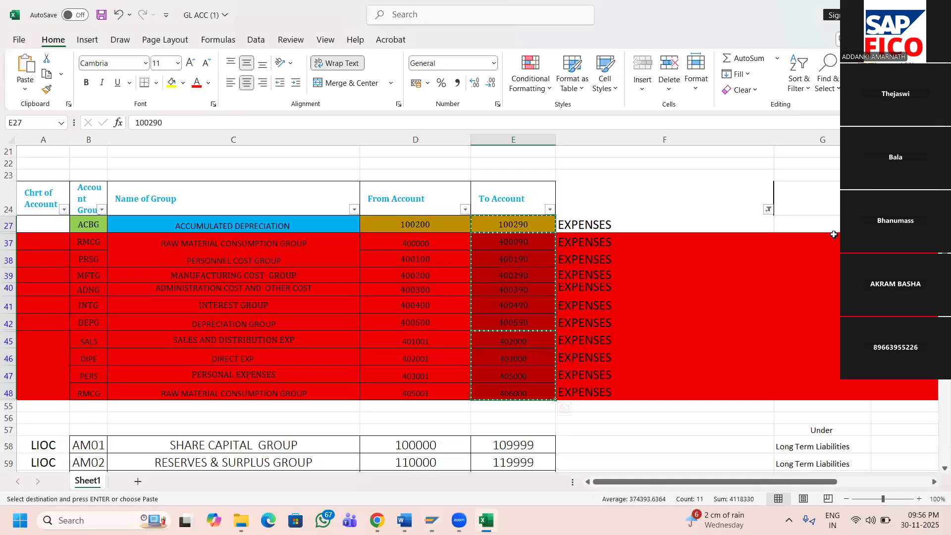
pyautogui.click(768, 210)
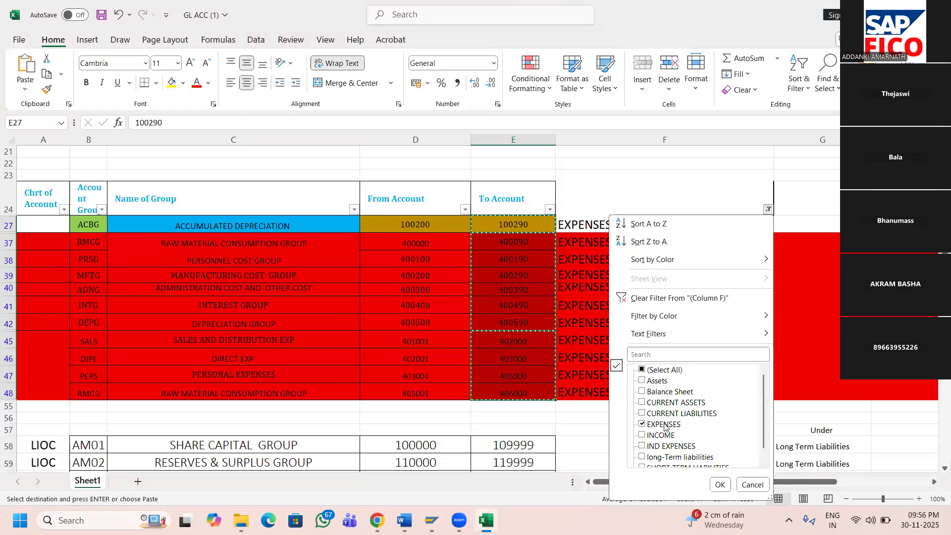
pyautogui.click(663, 425)
pyautogui.click(662, 436)
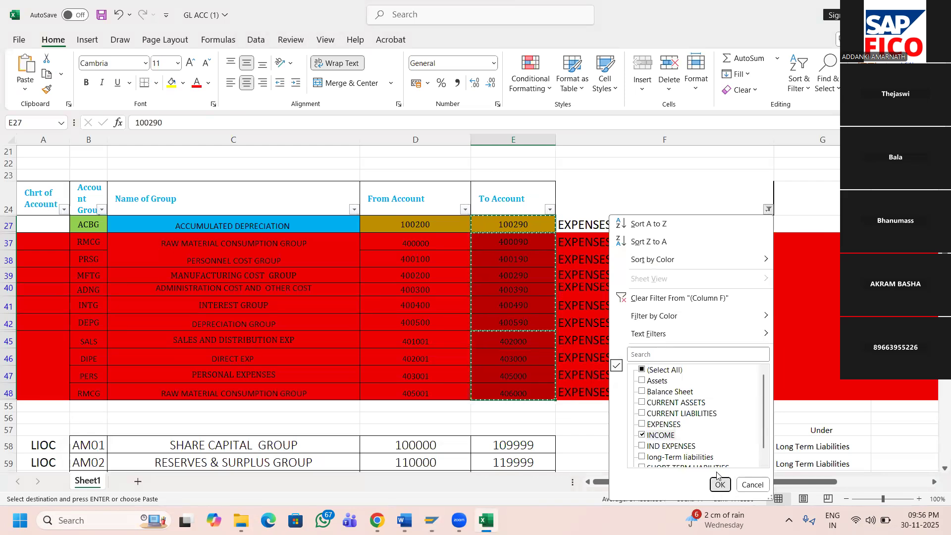
pyautogui.click(720, 485)
pyautogui.moveTo(415, 225); pyautogui.dragTo(417, 292)
pyautogui.hotkey('ctrl', 'c')
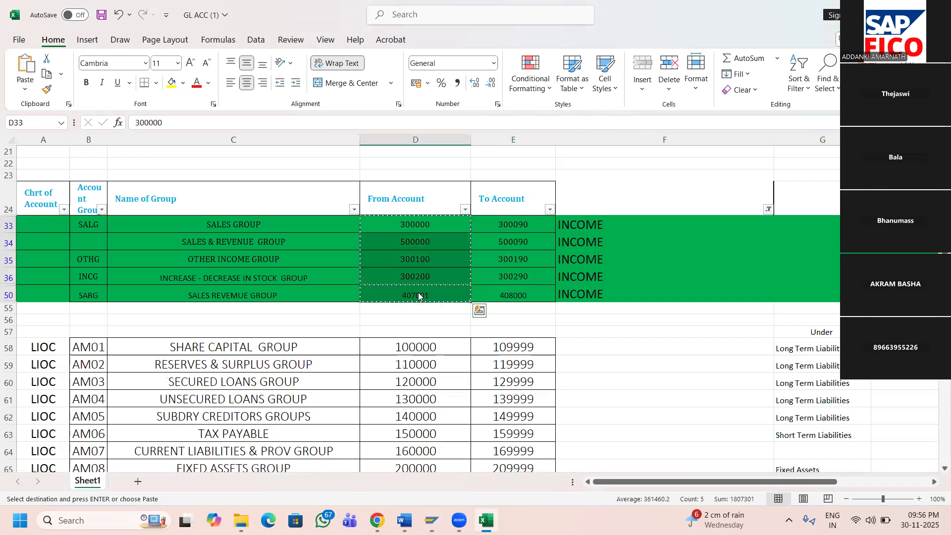
# - Open the DIRECT INCOME account assignment in SAP and paste the From Acct values 300000, 500000, 300100, 300200 and 407001
pyautogui.hotkey('alt', 'Tab')
pyautogui.scroll(-2, 368, 378)
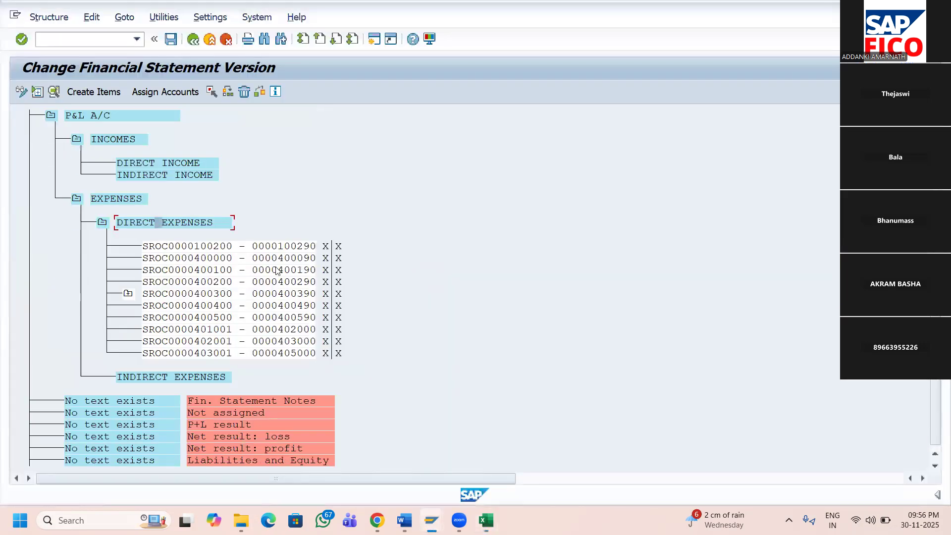
pyautogui.click(156, 162)
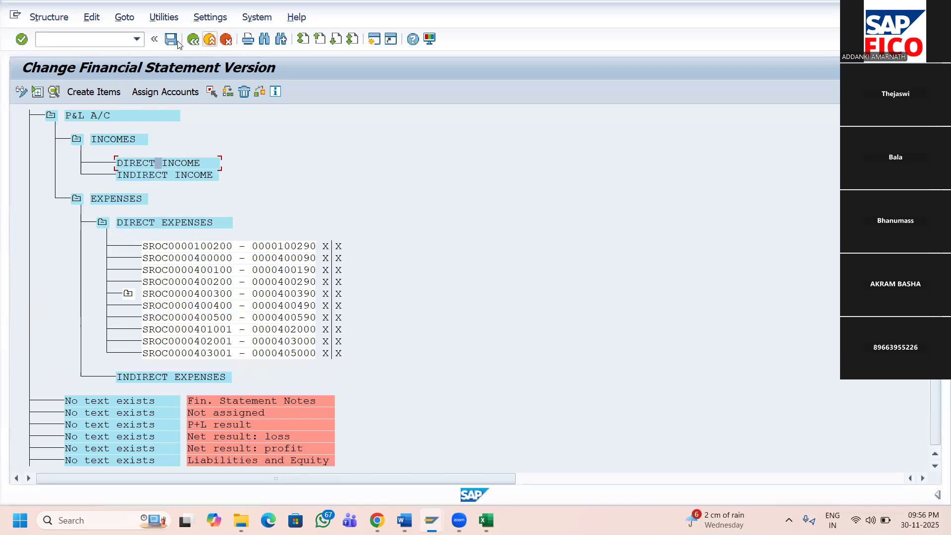
pyautogui.press('F6')
pyautogui.hotkey('ctrl', 'v')
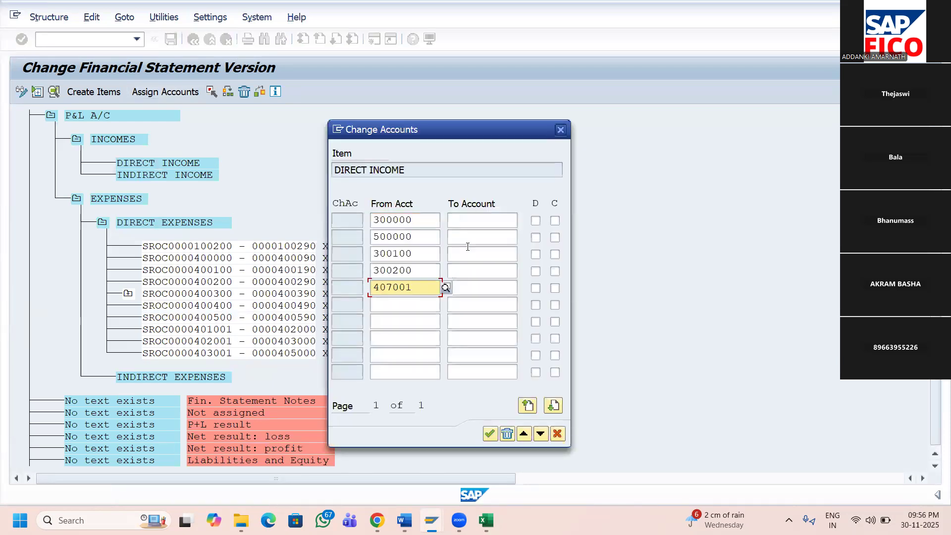
# - Copy the INCOME To Account values from Excel into the DIRECT INCOME assignment: 300090, 500090, 300190, 300290 and 408000
pyautogui.click(471, 224)
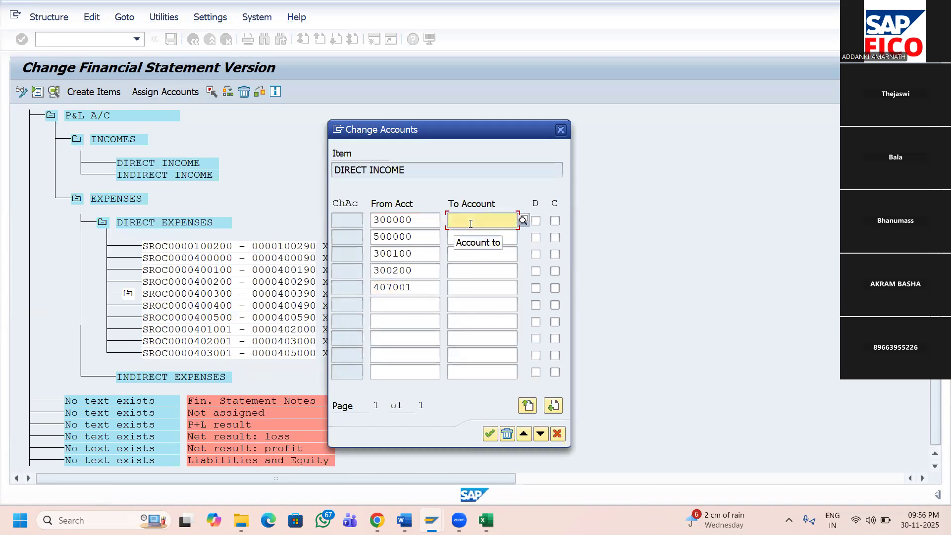
pyautogui.hotkey('alt', 'Tab')
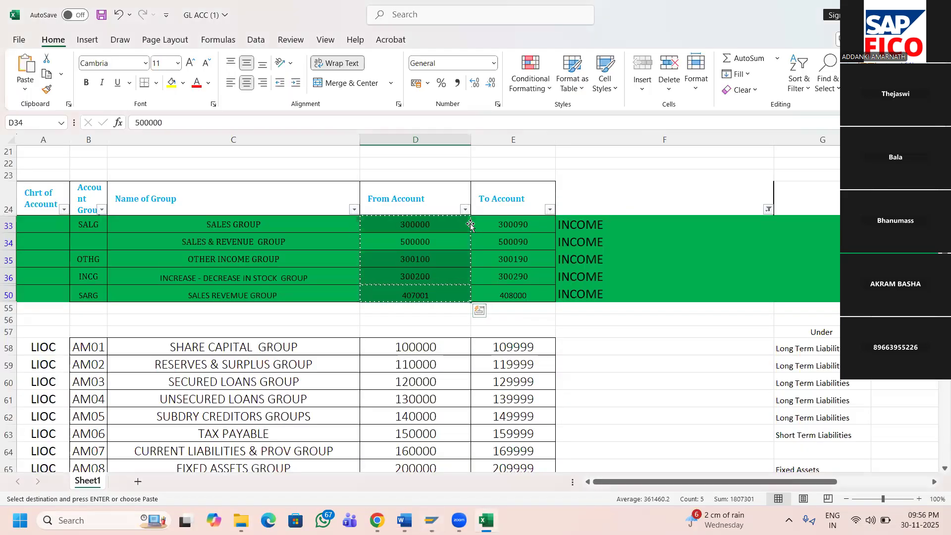
pyautogui.click(502, 224)
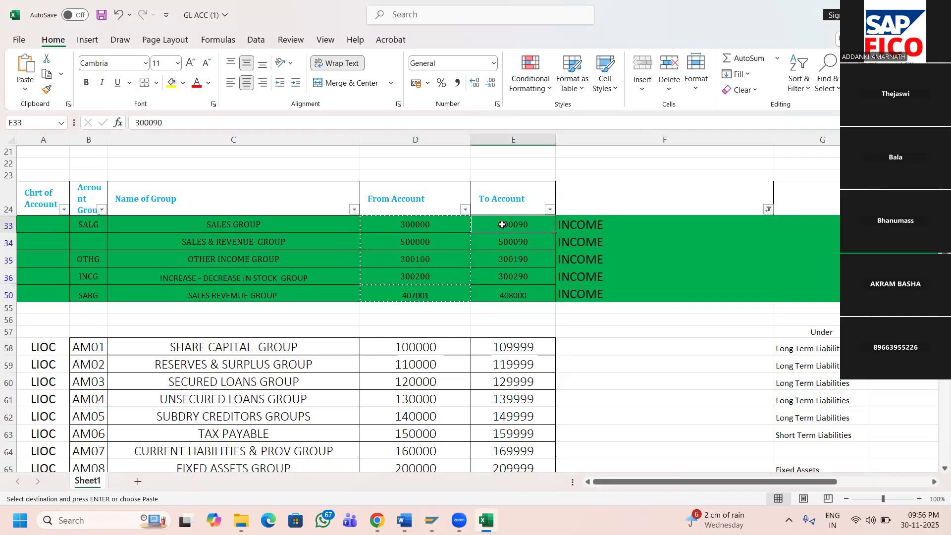
pyautogui.hotkey('ctrl', 'shift', 'Down')
pyautogui.hotkey('ctrl', 'c')
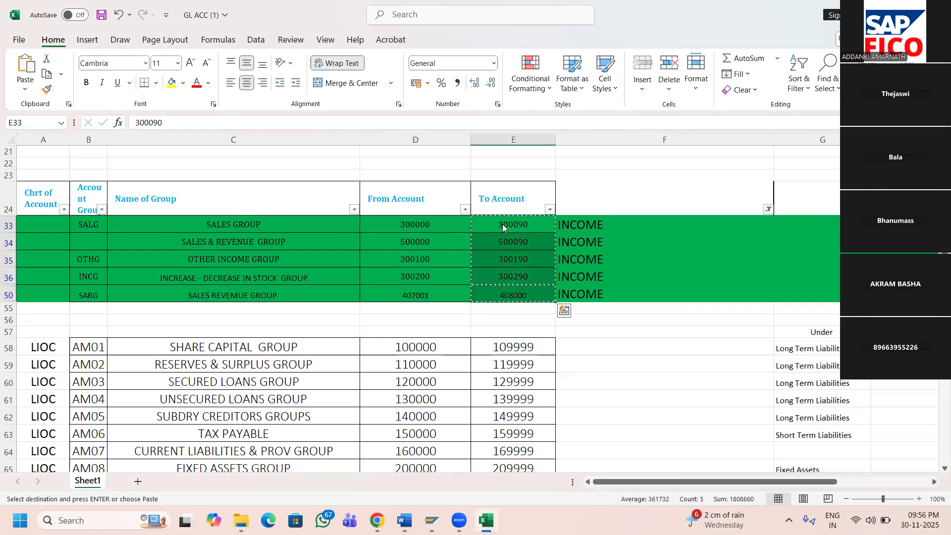
pyautogui.hotkey('alt', 'Tab')
pyautogui.hotkey('ctrl', 'v')
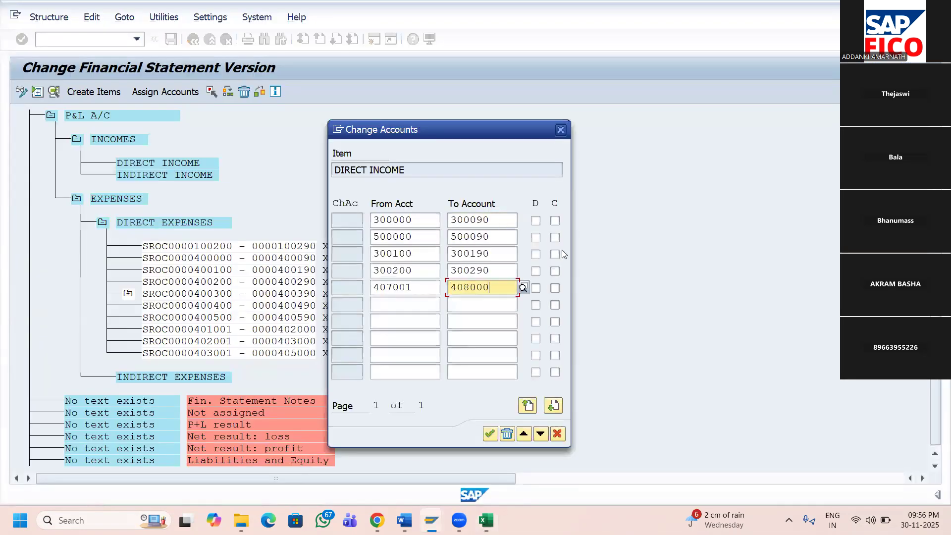
# - Mark the DIRECT INCOME account ranges for debit and credit, confirm them, and save the financial statement version
pyautogui.click(536, 222)
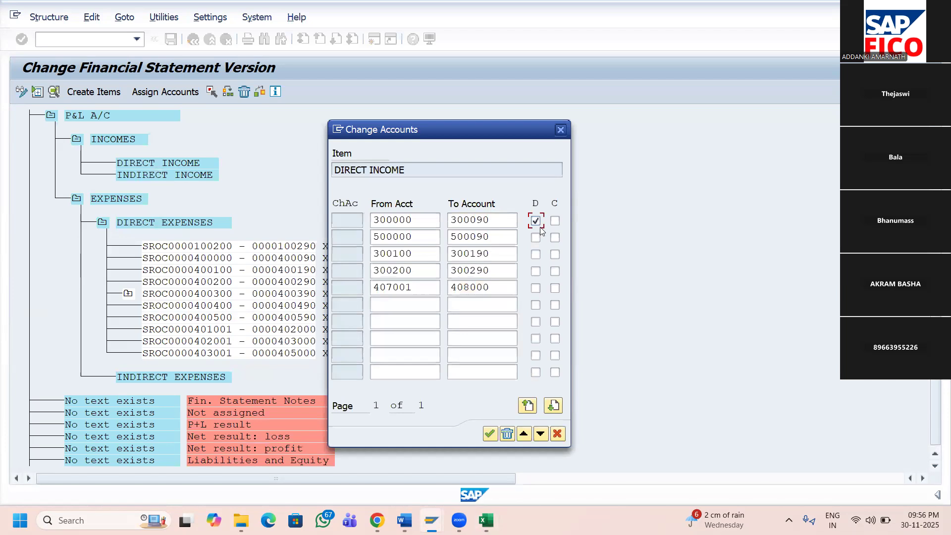
pyautogui.click(536, 255)
pyautogui.click(553, 272)
pyautogui.click(490, 434)
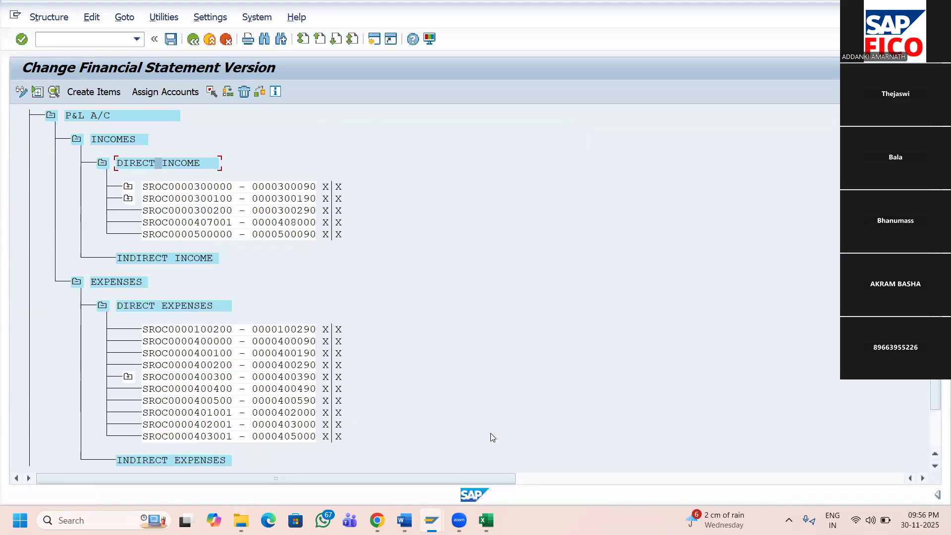
pyautogui.click(171, 40)
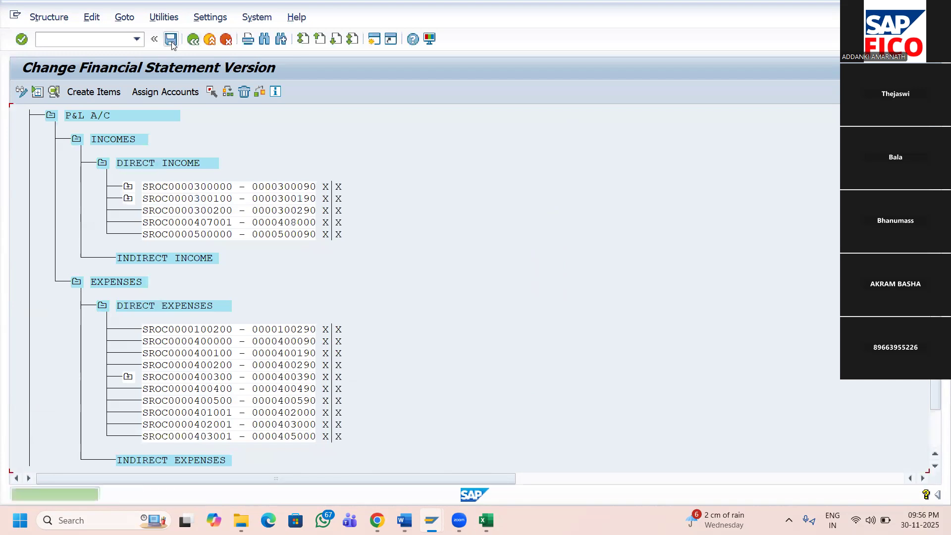
# - Switch to Excel, filter the account group list to IND EXPENSES only, and copy the From Account value of the INDIRECT EXP row
pyautogui.hotkey('alt', 'Tab')
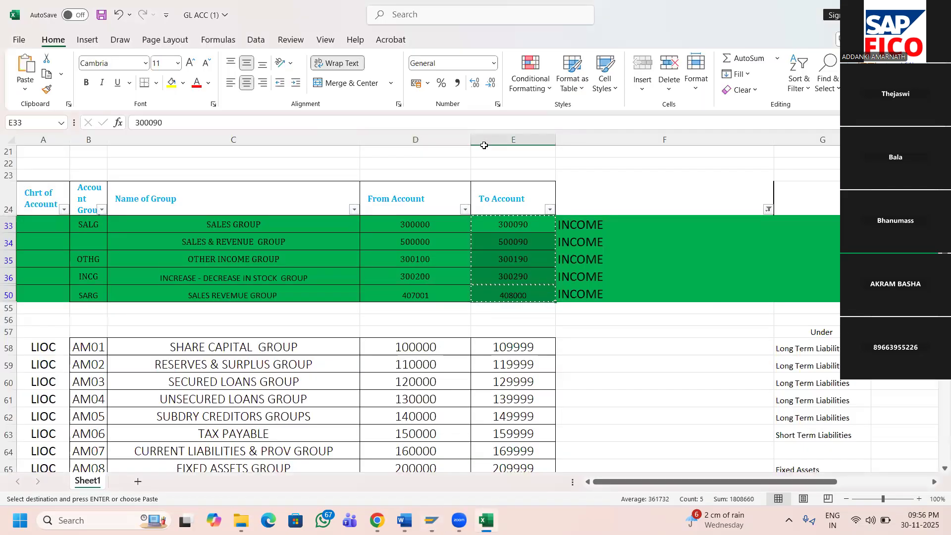
pyautogui.click(768, 210)
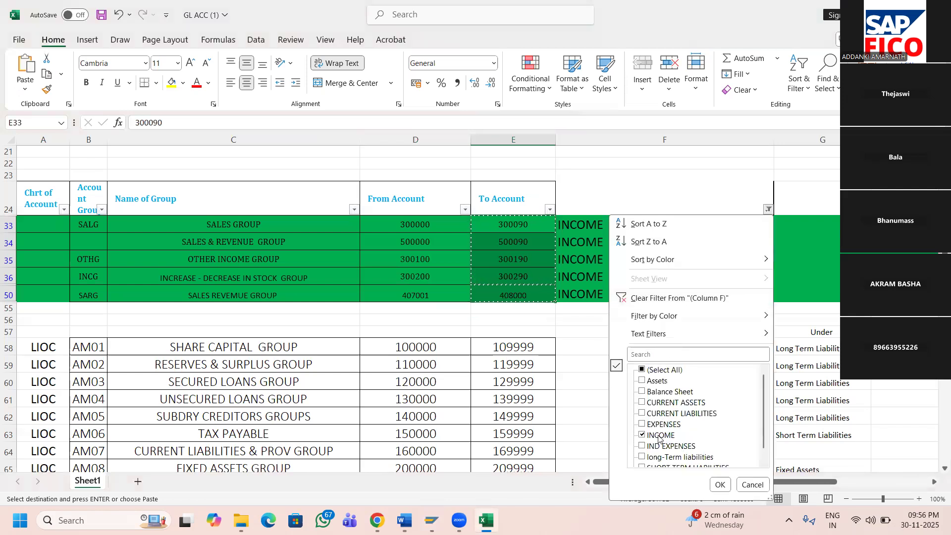
pyautogui.click(659, 446)
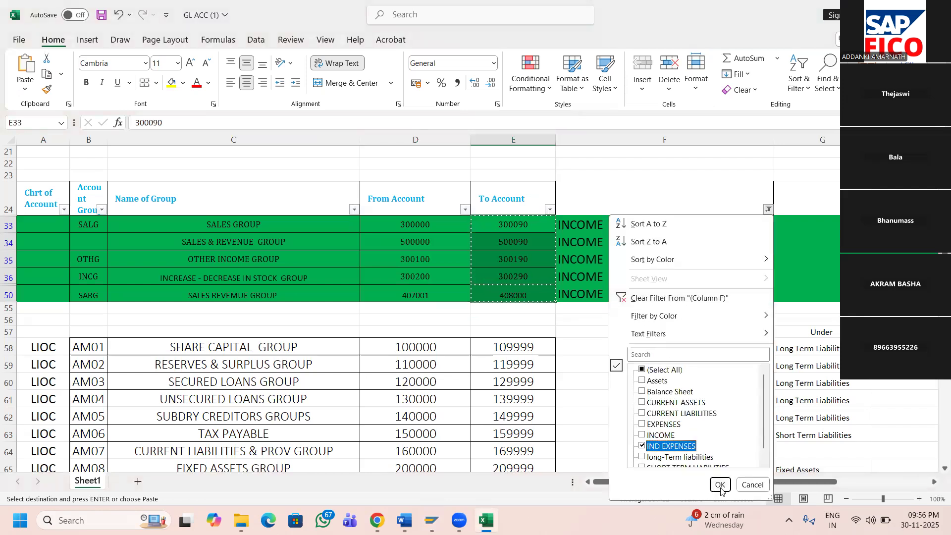
pyautogui.click(721, 486)
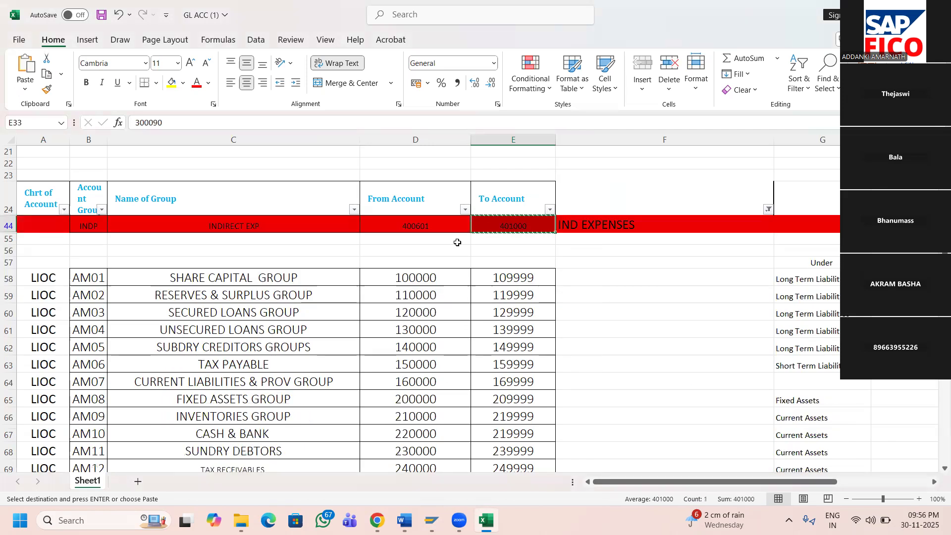
pyautogui.click(406, 224)
pyautogui.hotkey('ctrl', 'c')
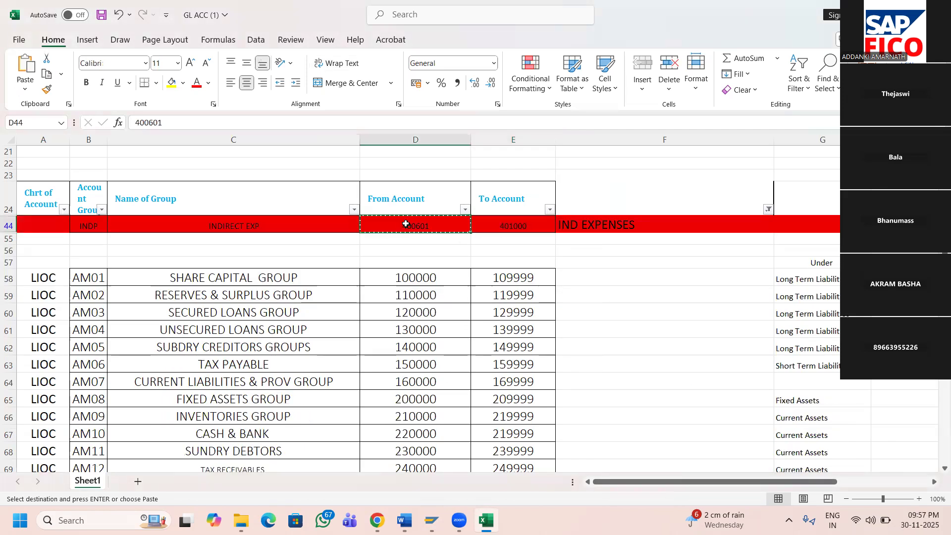
# - Open the INDIRECT EXPENSES account assignment in SAP and enter 400601 as the first From Acct
pyautogui.hotkey('alt', 'Tab')
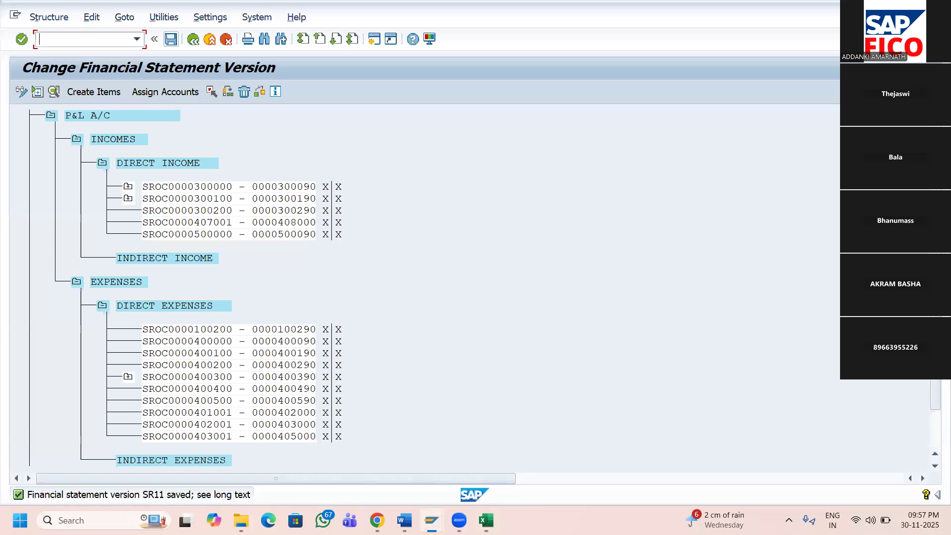
pyautogui.scroll(-1, 165, 427)
pyautogui.click(165, 427)
pyautogui.click(165, 91)
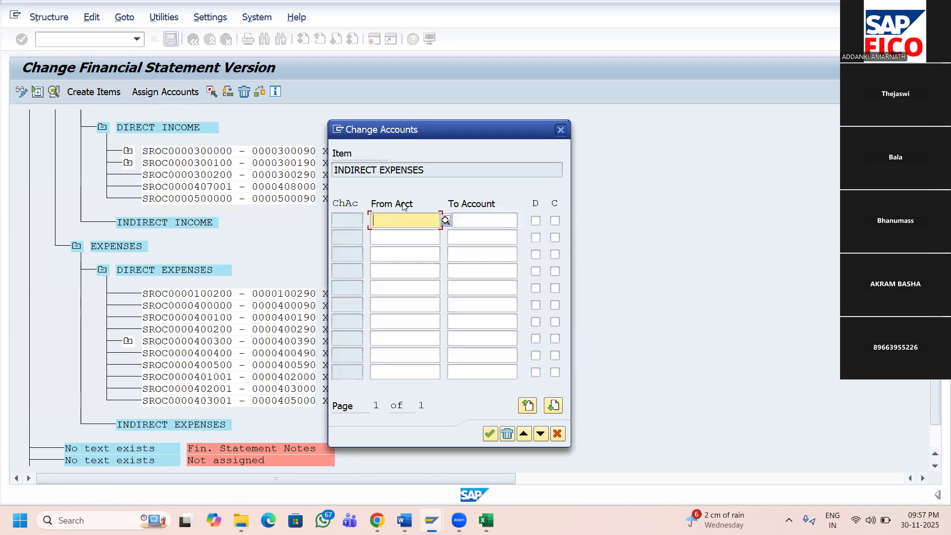
pyautogui.write('400601')
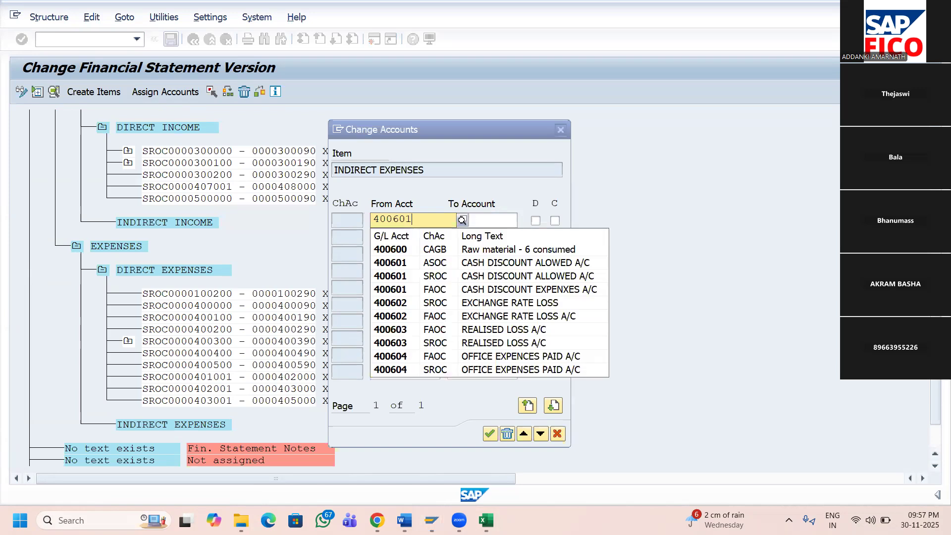
# - Copy the To Account value 401000 of the INDIRECT EXP row from Excel into the INDIRECT EXPENSES assignment in SAP
pyautogui.press('Tab')
pyautogui.hotkey('alt', 'Tab')
pyautogui.press('Right')
pyautogui.press('F2')
pyautogui.hotkey('shift', 'Home')
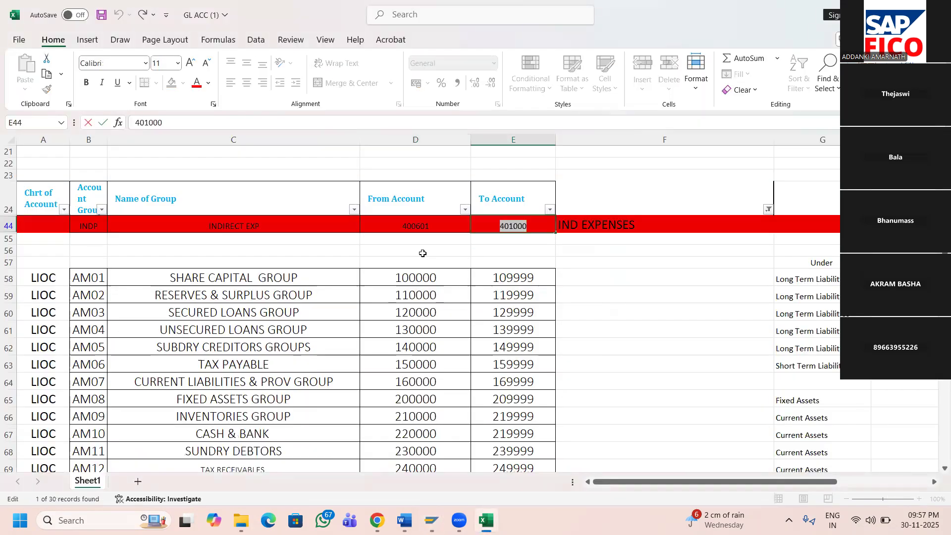
pyautogui.hotkey('ctrl', 'c')
pyautogui.hotkey('alt', 'Tab')
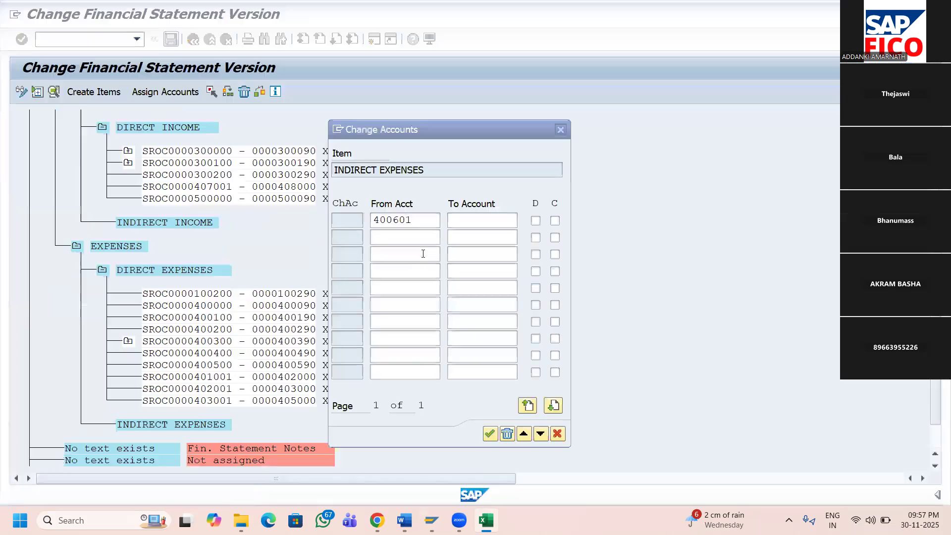
pyautogui.hotkey('ctrl', 'v')
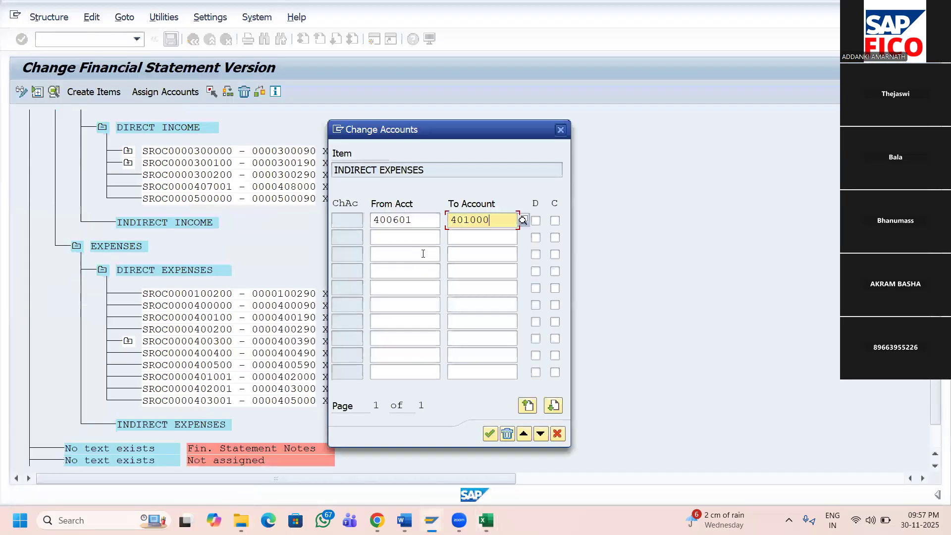
# - Mark the INDIRECT EXPENSES range for debit and credit and confirm the assignment
pyautogui.click(535, 221)
pyautogui.click(555, 220)
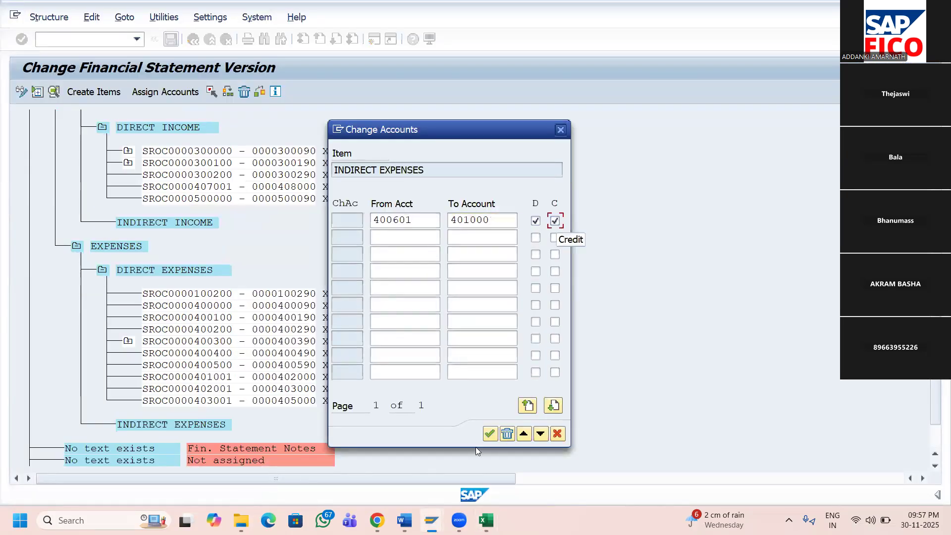
pyautogui.click(488, 435)
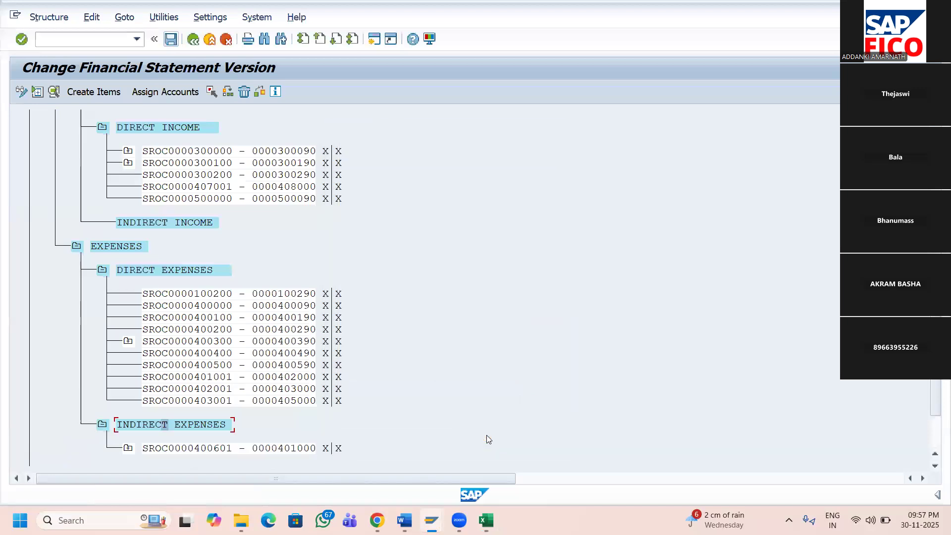
# - Switch to Excel, filter the account group list to long-Term liabilities only, and copy the From Account values of all listed rows
pyautogui.hotkey('alt', 'Tab')
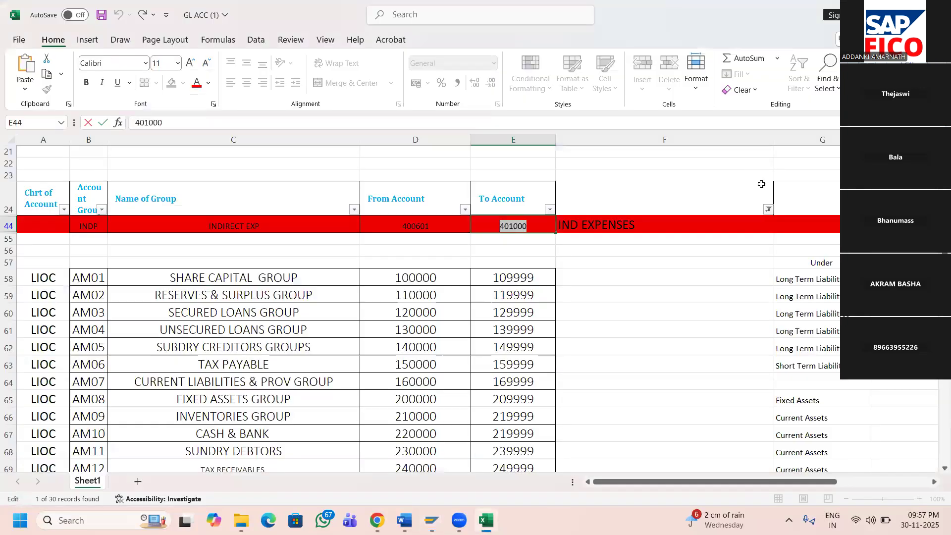
pyautogui.click(767, 209)
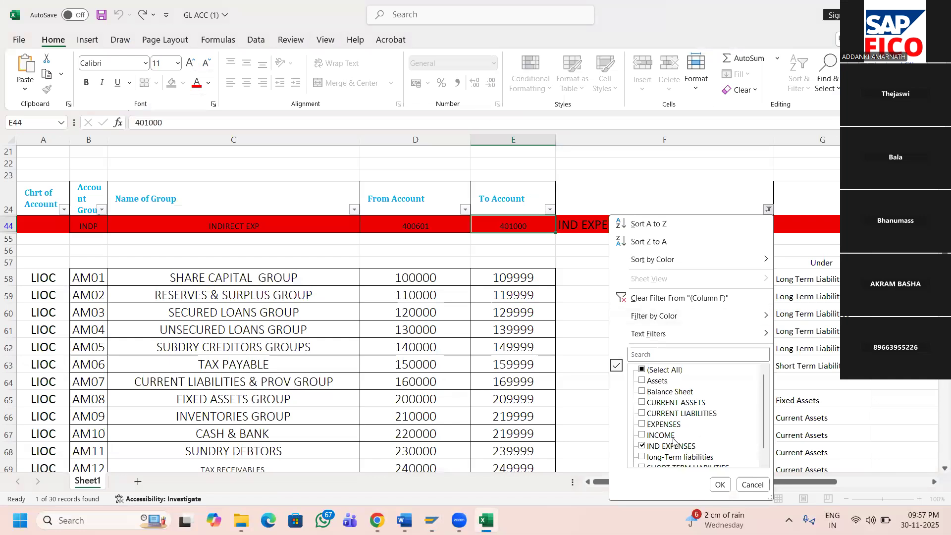
pyautogui.scroll(-1, 674, 441)
pyautogui.click(669, 445)
pyautogui.click(720, 484)
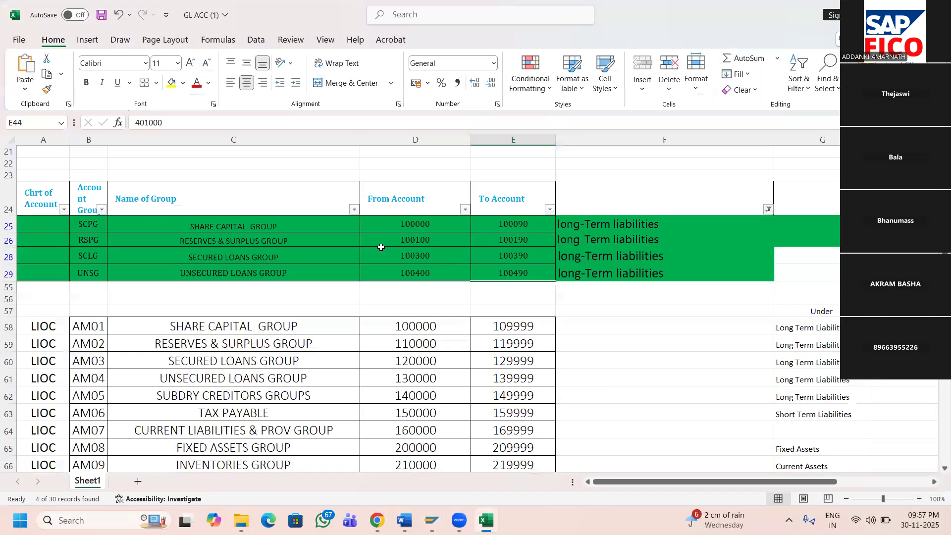
pyautogui.click(409, 226)
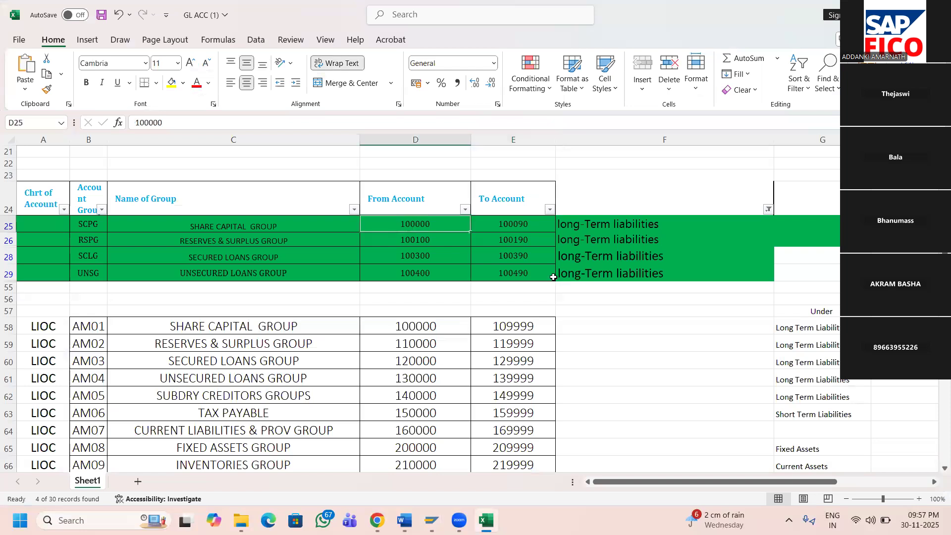
pyautogui.hotkey('shift', 'Down')
pyautogui.hotkey('shift', 'Down')
pyautogui.hotkey('shift', 'Down')
pyautogui.hotkey('ctrl', 'c')
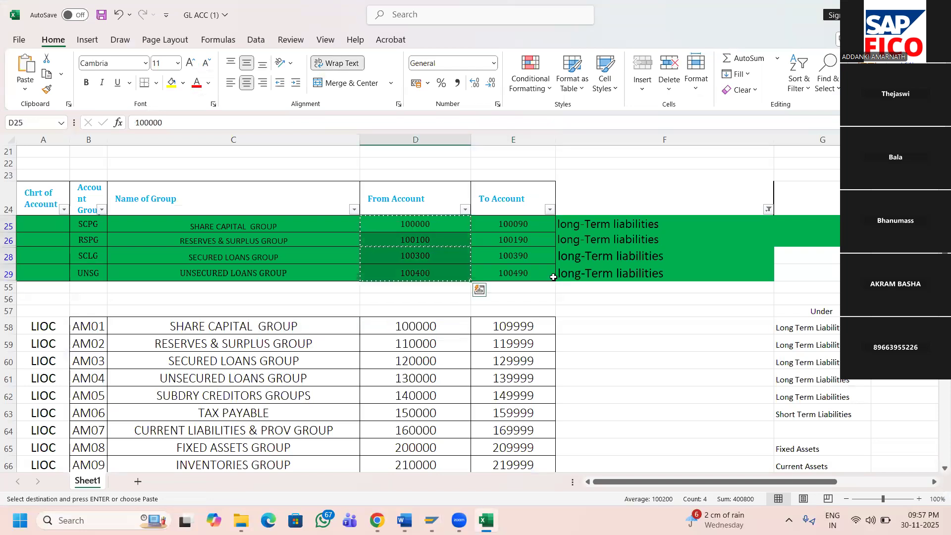
# - Switch to SAP, open the LONG TERM LIABILITY account assignment, and paste 100000, 100100, 100300 and 100400 as From Acct values
pyautogui.hotkey('alt', 'Tab')
pyautogui.scroll(3, 279, 249)
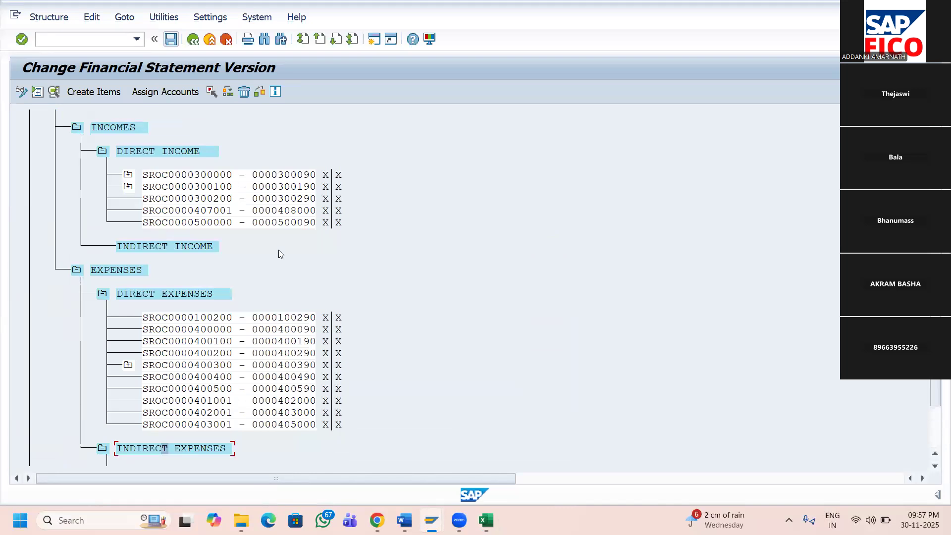
pyautogui.scroll(3, 278, 249)
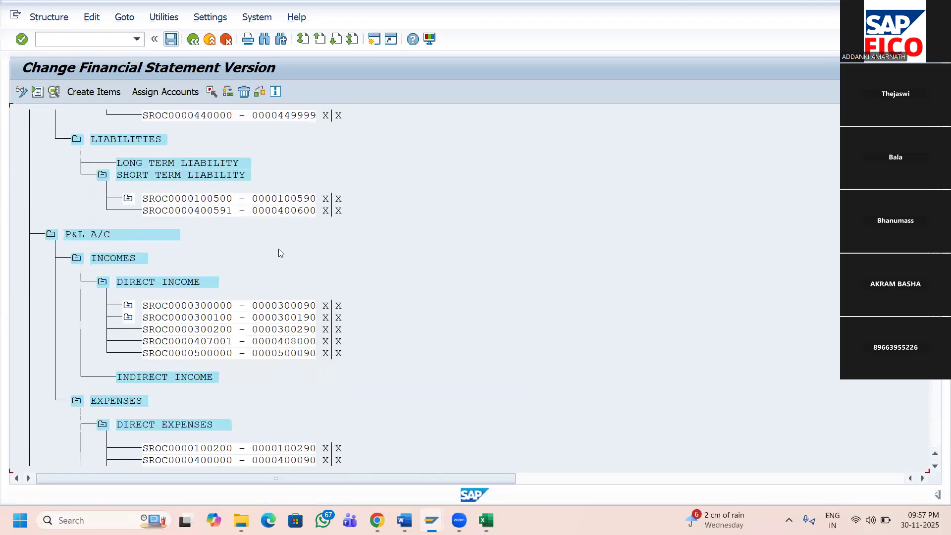
pyautogui.click(158, 189)
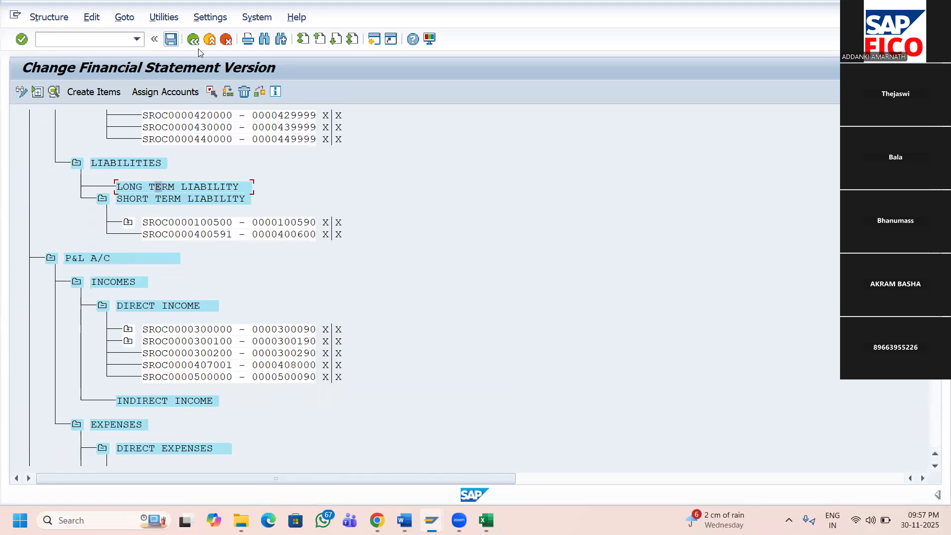
pyautogui.click(177, 93)
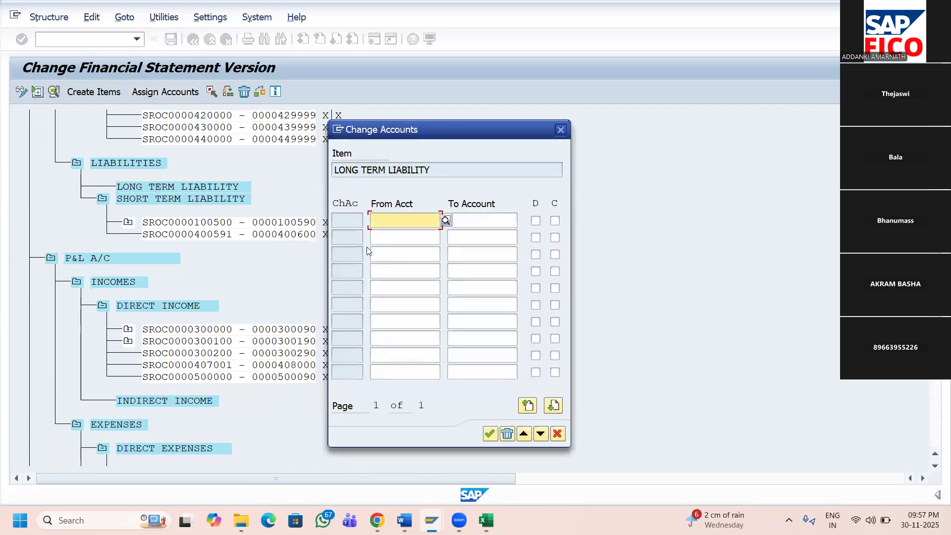
pyautogui.hotkey('ctrl', 'v')
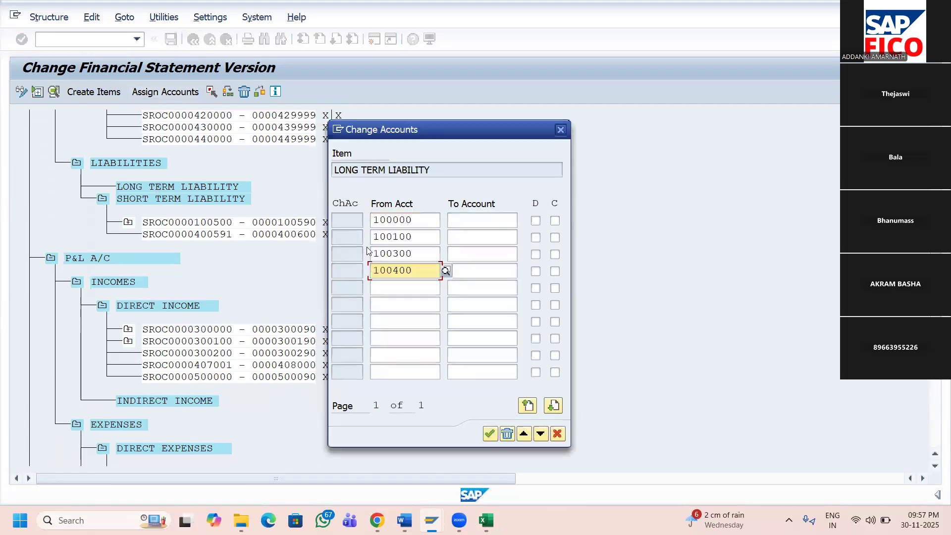
# - Copy the To Account values 100090, 100190, 100390 and 100490 from Excel into the LONG TERM LIABILITY assignment in SAP
pyautogui.click(478, 221)
pyautogui.hotkey('alt', 'Tab')
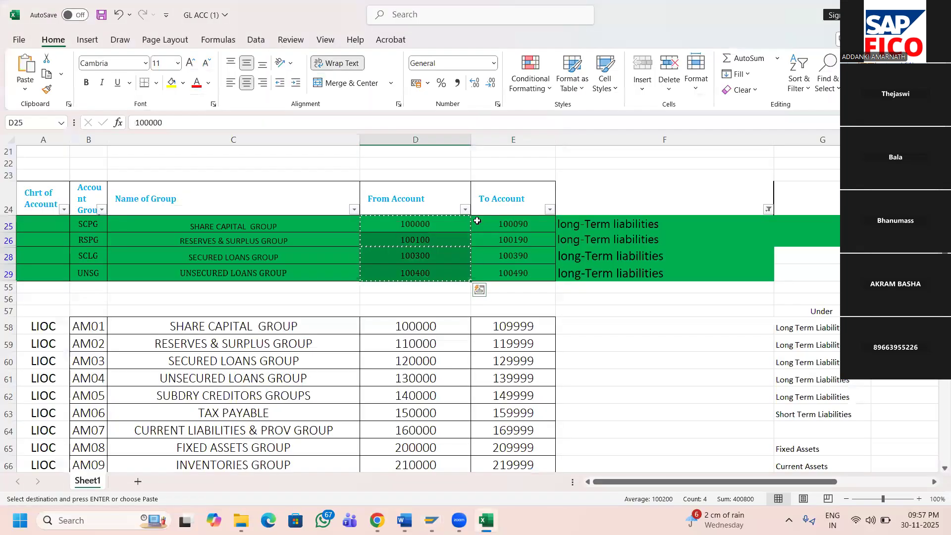
pyautogui.click(477, 221)
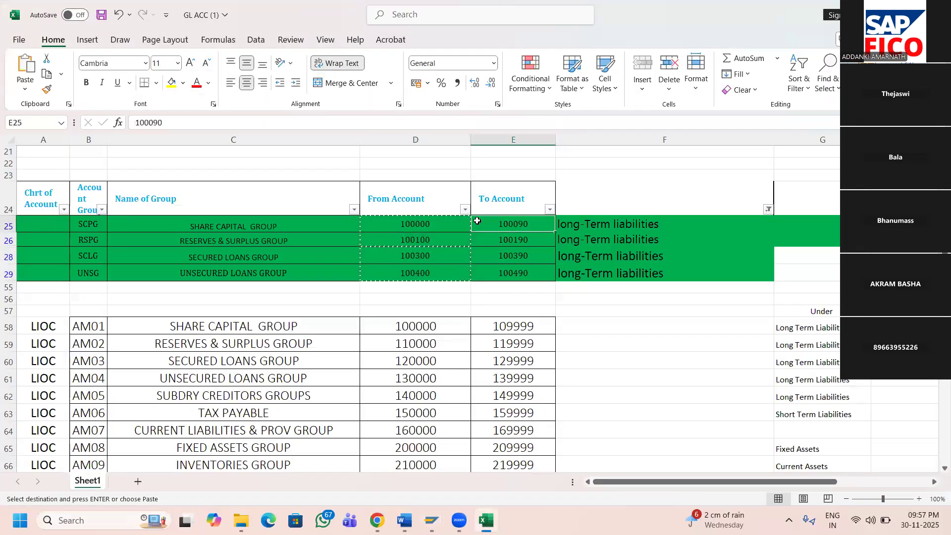
pyautogui.hotkey('ctrl', 'shift', 'Down')
pyautogui.hotkey('ctrl', 'c')
pyautogui.hotkey('alt', 'Tab')
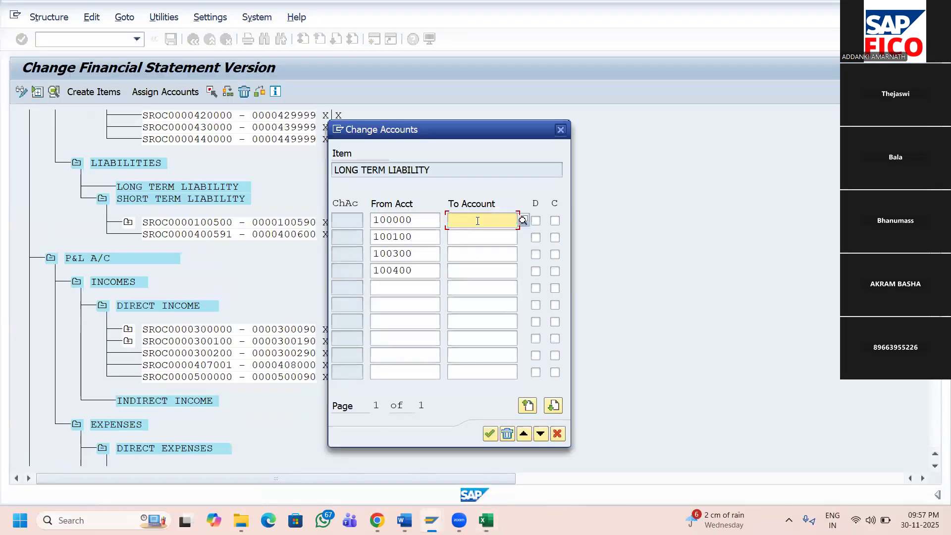
pyautogui.hotkey('ctrl', 'v')
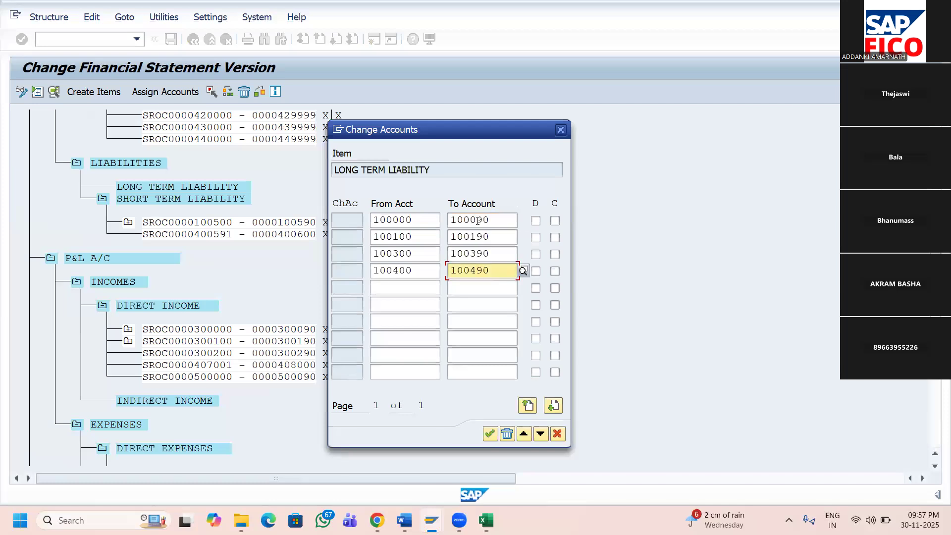
# - Mark all four LONG TERM LIABILITY ranges for debit and credit and confirm the assignment
pyautogui.click(536, 220)
pyautogui.click(555, 220)
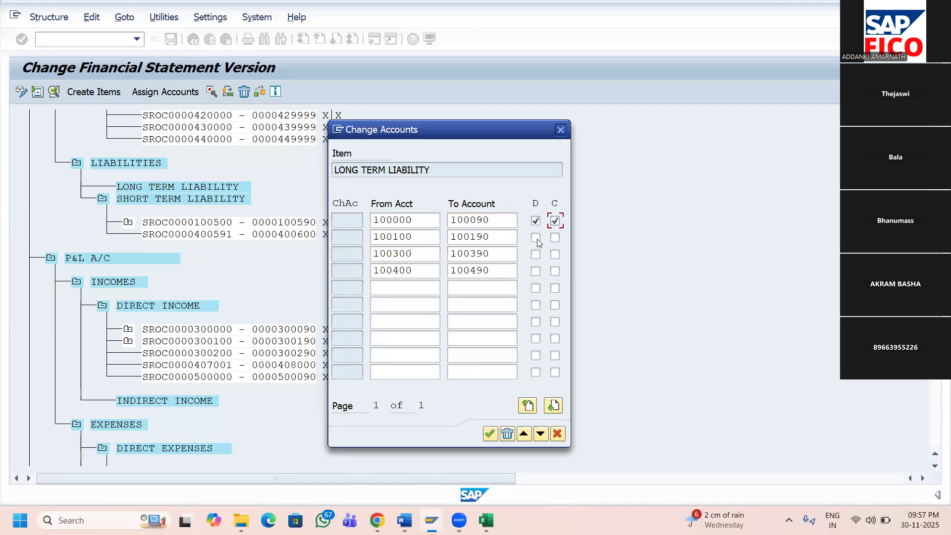
pyautogui.click(536, 255)
pyautogui.click(489, 434)
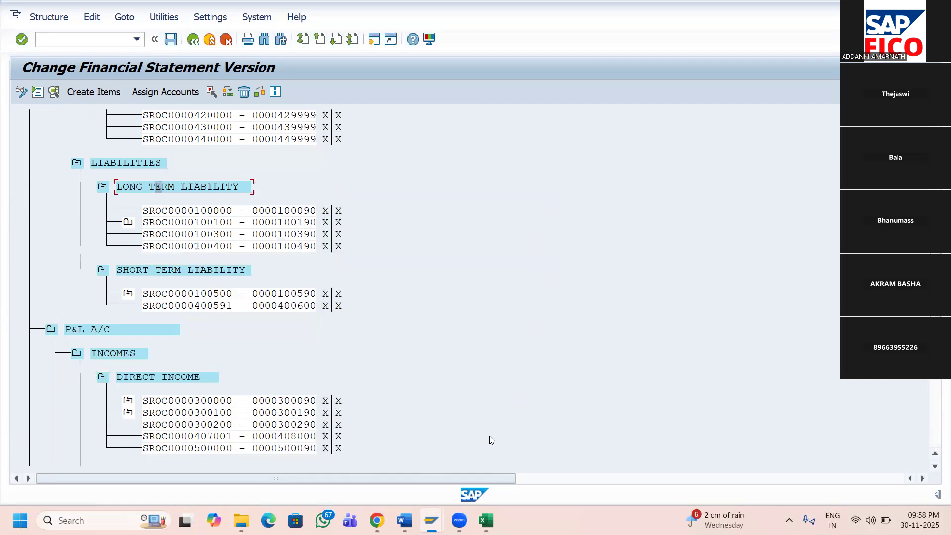
# - Switch to Excel, filter the account group list to SHORT TERM LIABILITIES only, and copy the TAX PAYABLE row's From Account value
pyautogui.click(485, 520)
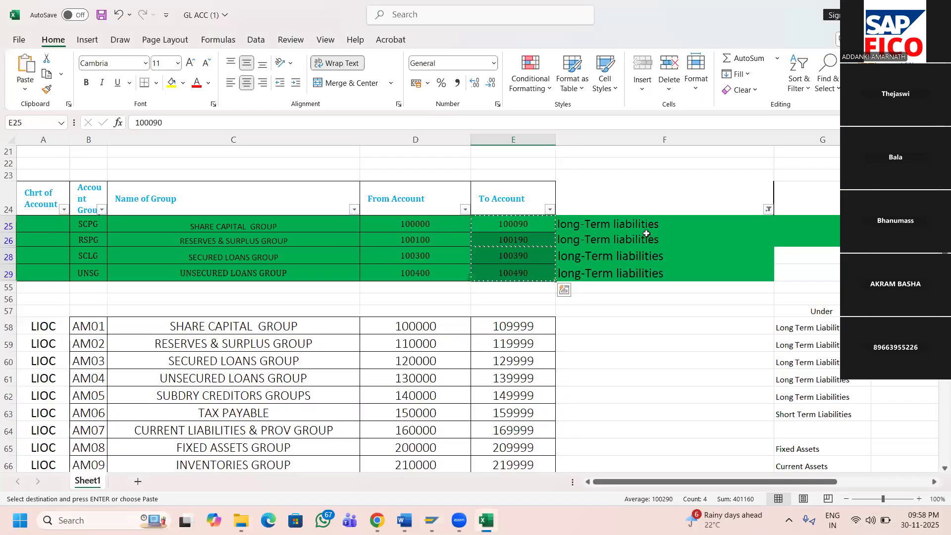
pyautogui.click(768, 209)
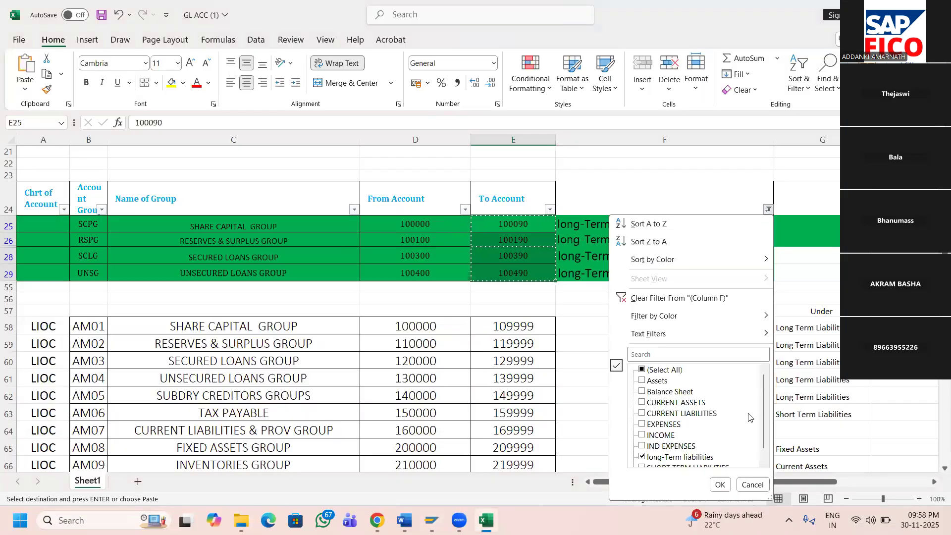
pyautogui.scroll(-1, 684, 447)
pyautogui.click(685, 447)
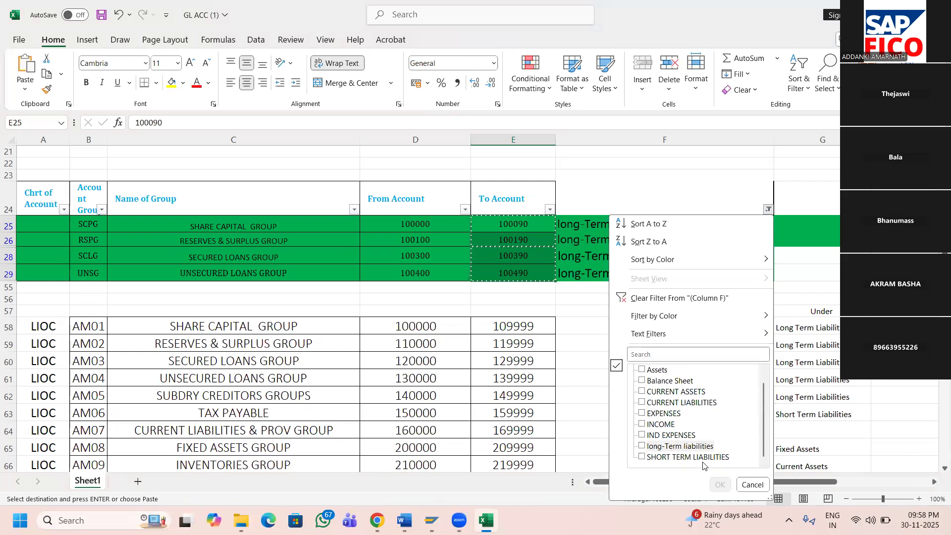
pyautogui.click(704, 460)
pyautogui.click(721, 484)
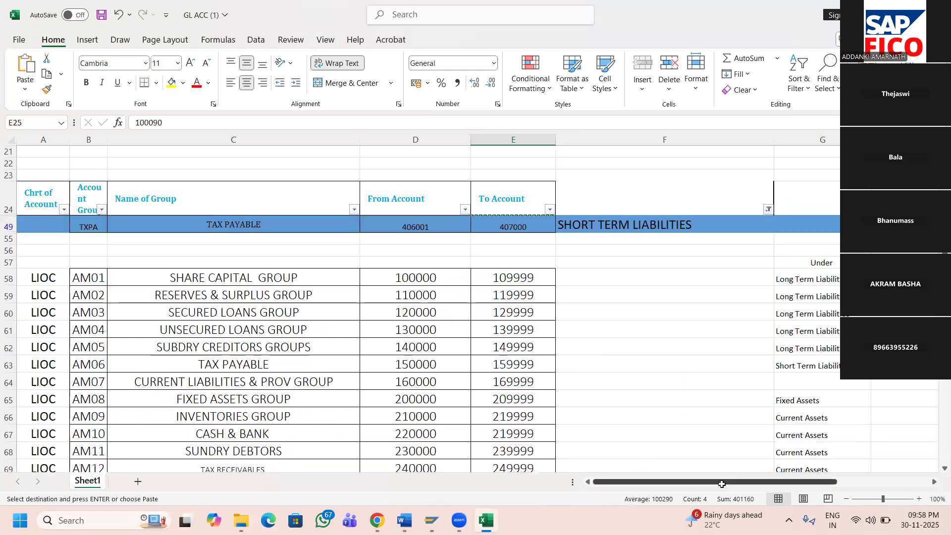
pyautogui.click(440, 227)
pyautogui.hotkey('ctrl', 'c')
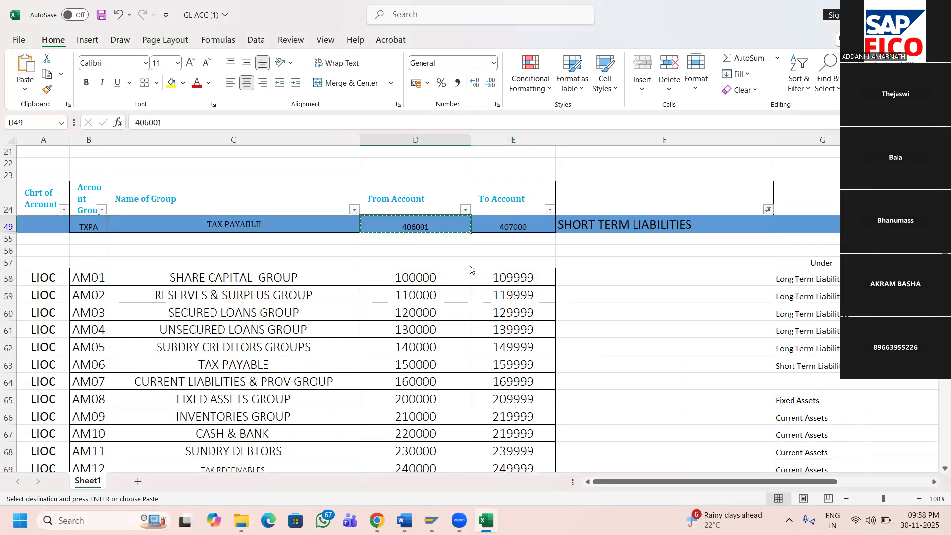
# - Open the SHORT TERM LIABILITY account assignment in SAP and enter 406001 as From Acct in the first empty row
pyautogui.hotkey('alt', 'Tab')
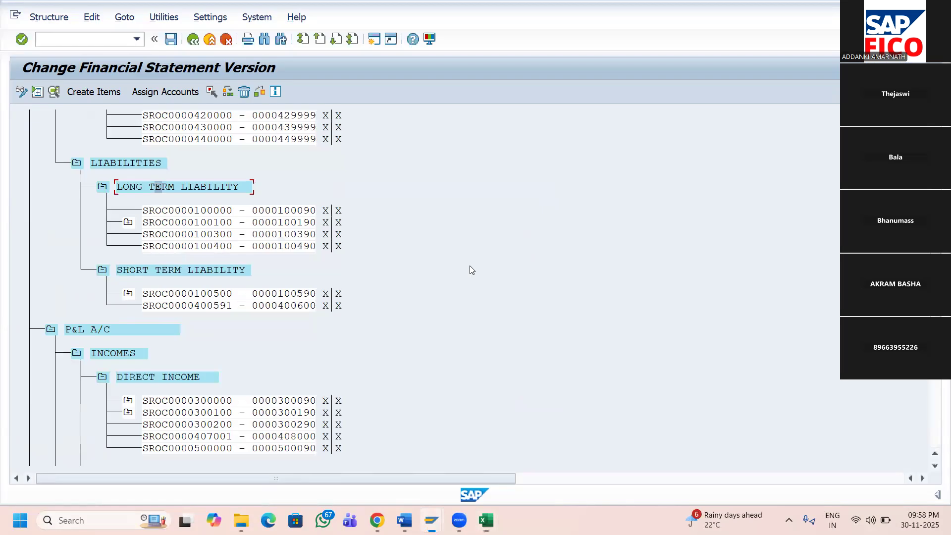
pyautogui.click(135, 270)
pyautogui.click(165, 92)
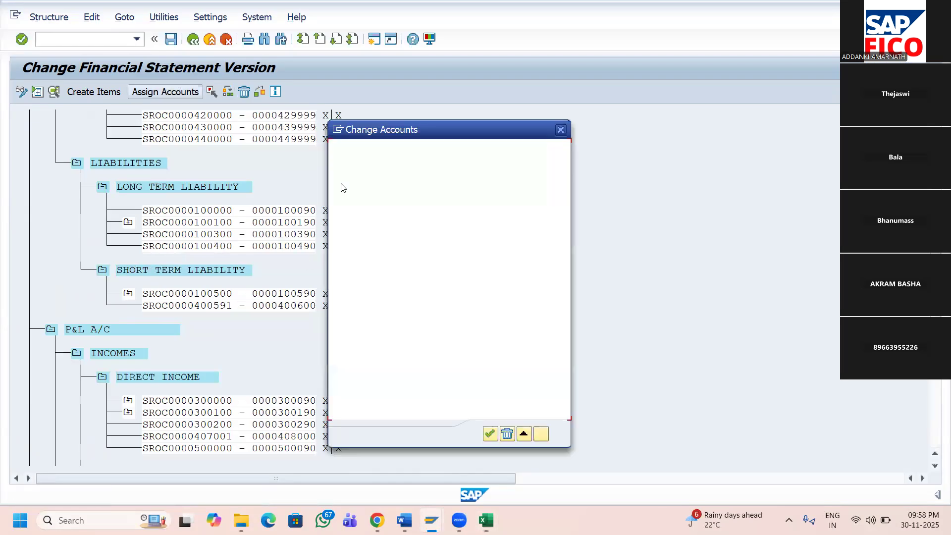
pyautogui.click(391, 254)
pyautogui.hotkey('ctrl', 'v')
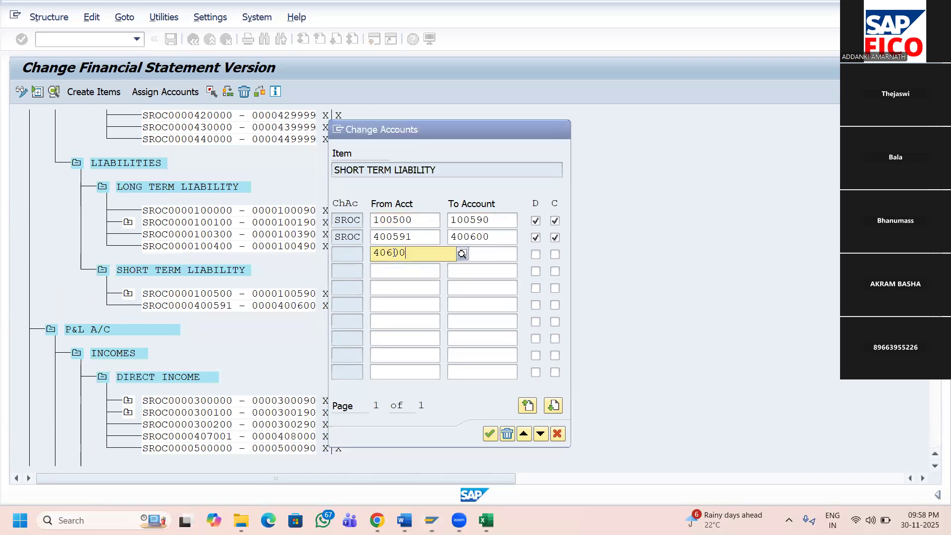
# - Copy the To Account value 407000 of the TAX PAYABLE row from Excel into the SHORT TERM LIABILITY assignment in SAP
pyautogui.press('Tab')
pyautogui.hotkey('alt', 'Tab')
pyautogui.press('Right')
pyautogui.press('F2')
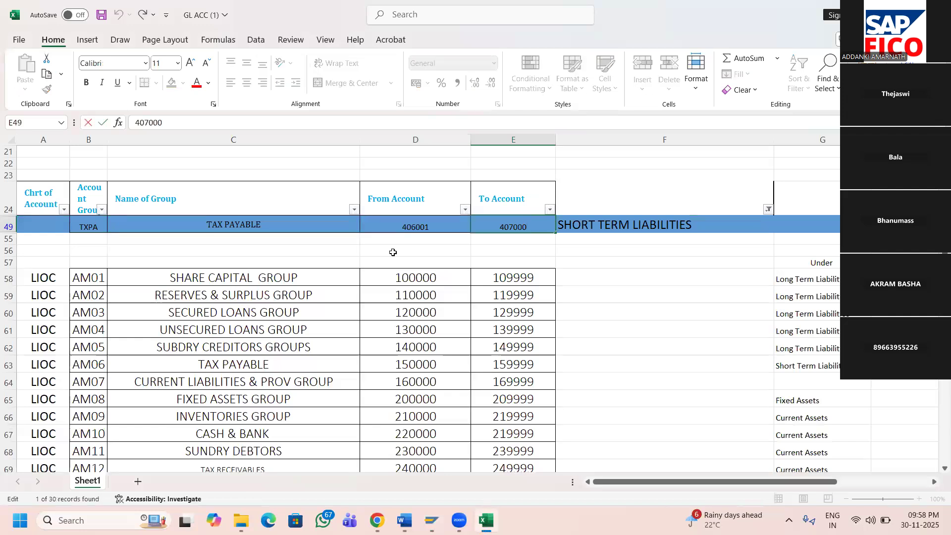
pyautogui.hotkey('ctrl', 'c')
pyautogui.hotkey('alt', 'Tab')
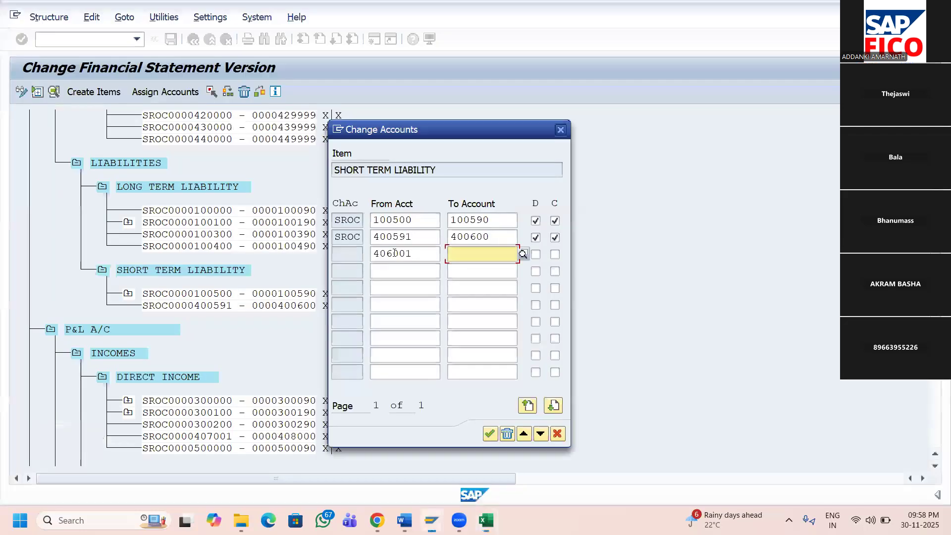
pyautogui.hotkey('ctrl', 'v')
# - Mark the 406001 to 407000 range for debit and credit, confirm the assignment, and save the financial statement version
pyautogui.click(536, 254)
pyautogui.click(555, 254)
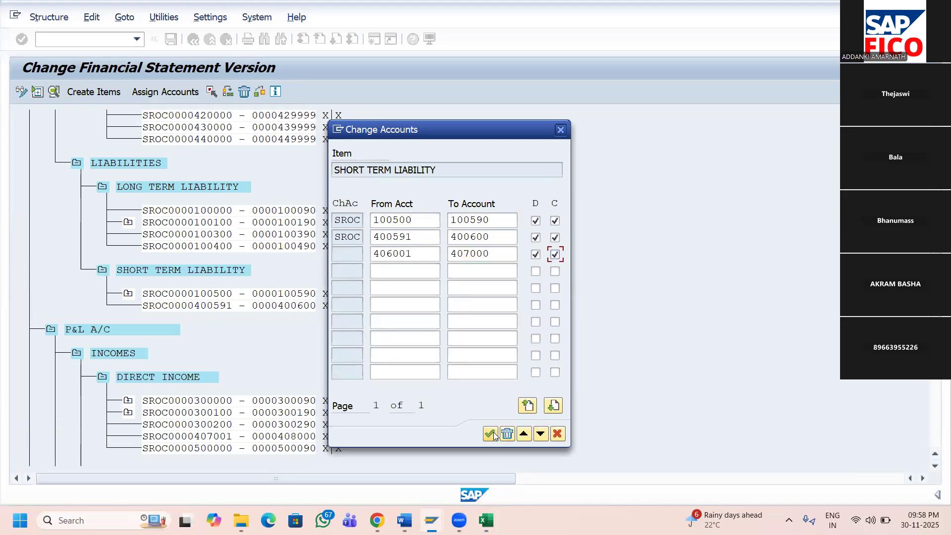
pyautogui.click(490, 433)
pyautogui.click(171, 39)
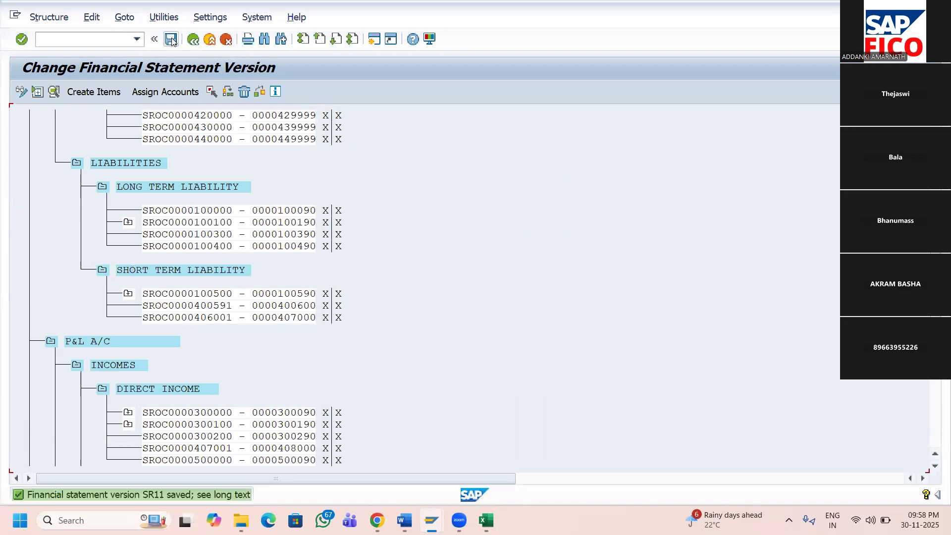
# - Switch to Excel and remove the filter from the account group list so all account groups are listed
pyautogui.hotkey('alt', 'Tab')
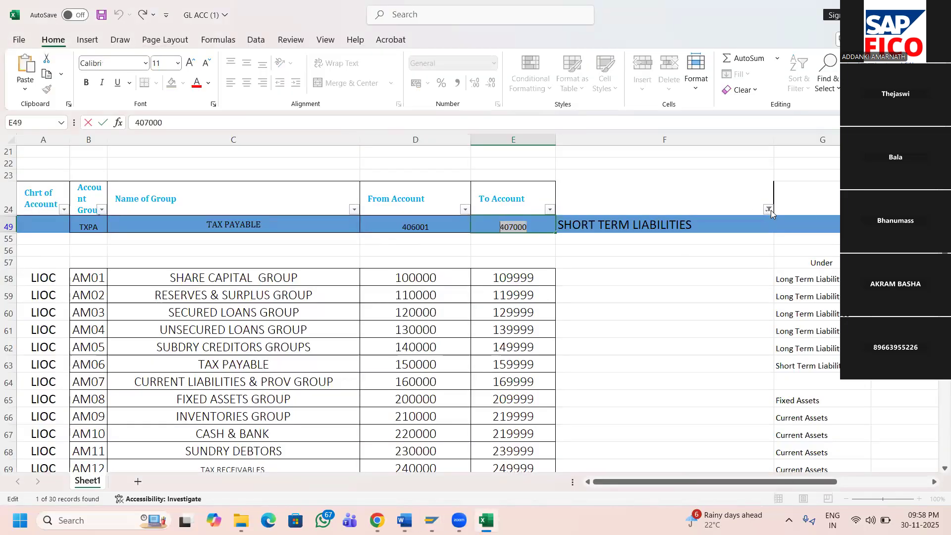
pyautogui.click(768, 210)
pyautogui.scroll(-2, 763, 448)
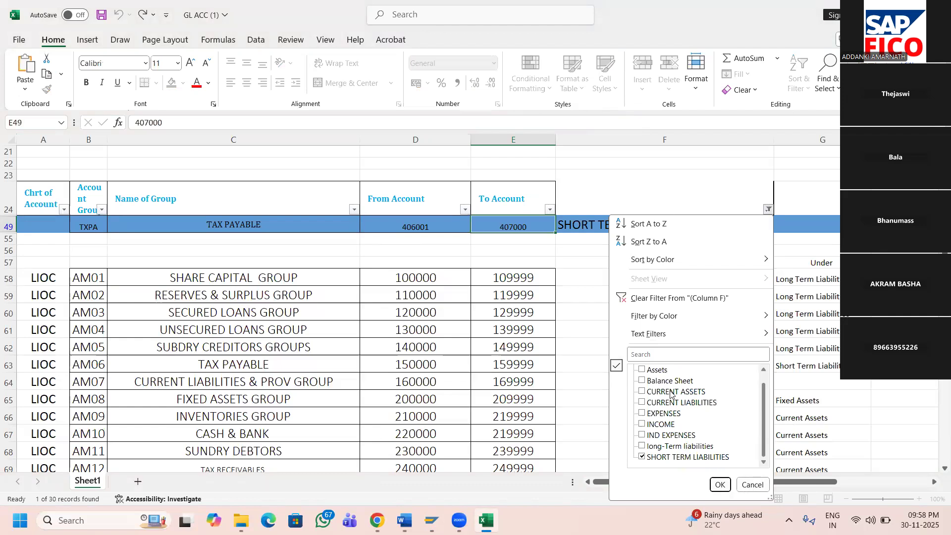
pyautogui.click(753, 484)
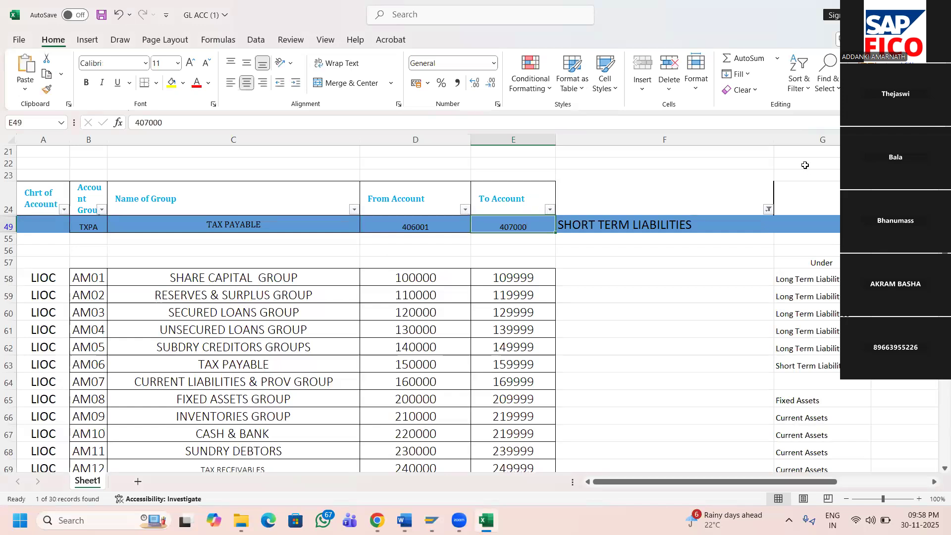
pyautogui.hotkey('ctrl', 'shift', 'l')
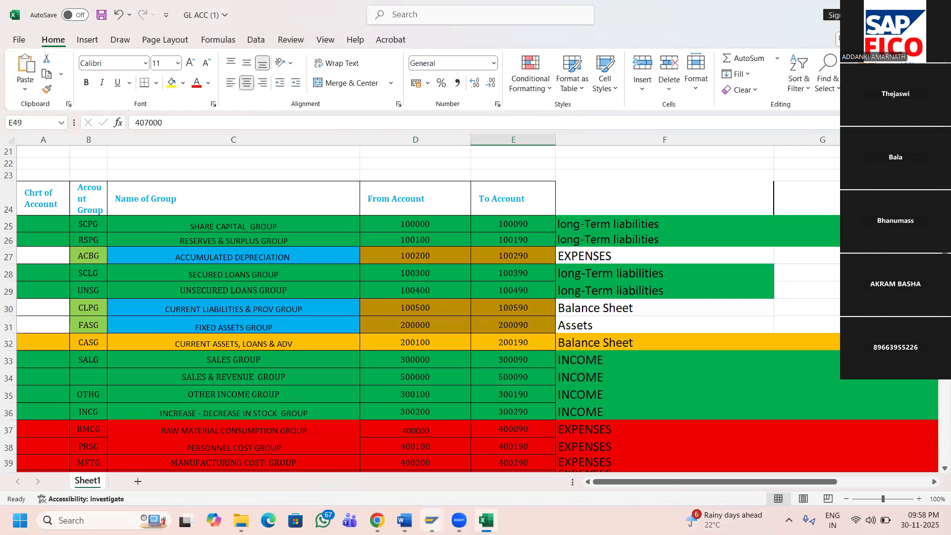
# - Return to the Change Financial Statement Version window in SAP and save the version again
pyautogui.moveTo(432, 520)
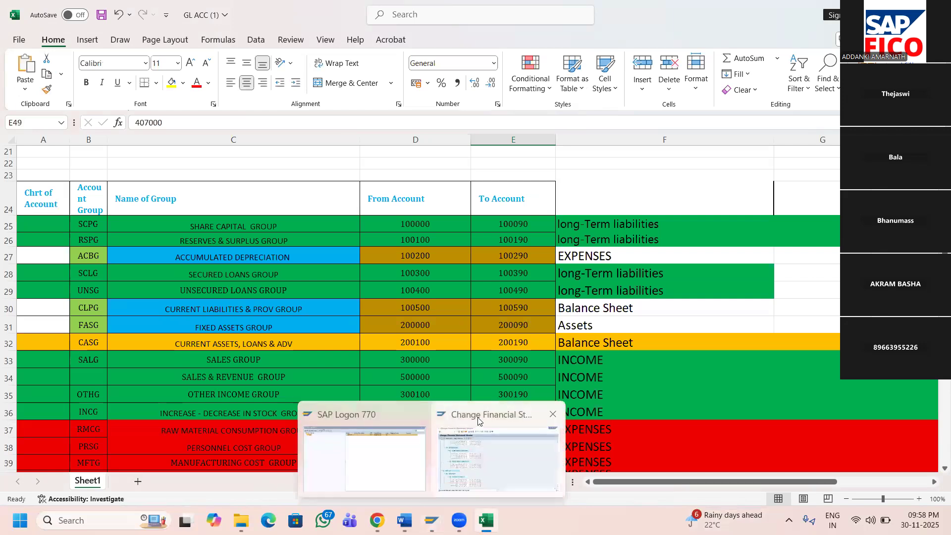
pyautogui.click(478, 421)
pyautogui.click(167, 40)
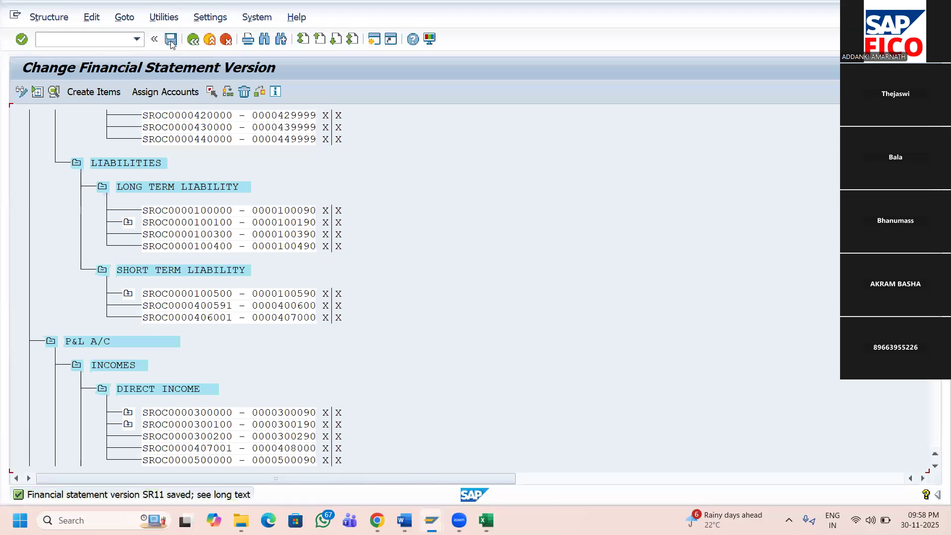
pyautogui.click(170, 42)
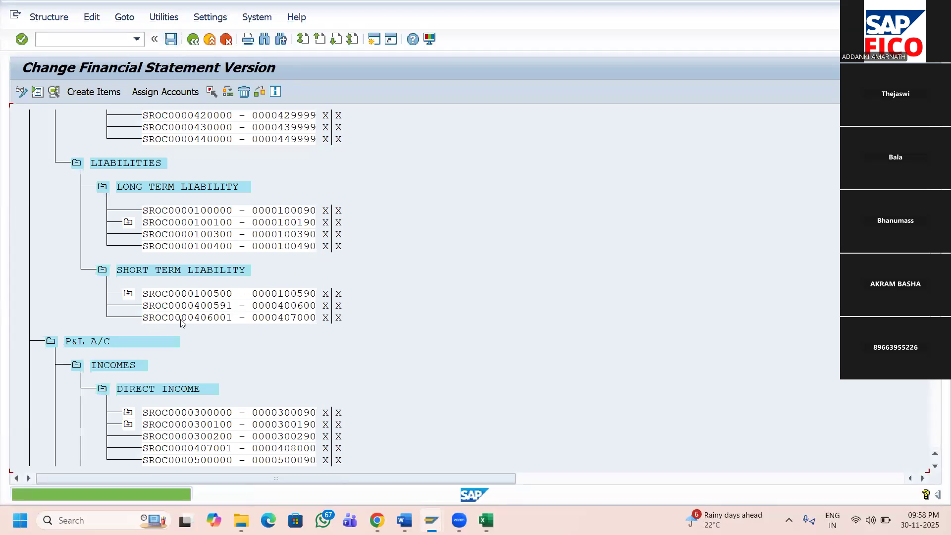
# - Save financial statement version SR11 once more and switch back to the Excel account group list
pyautogui.scroll(1, 181, 323)
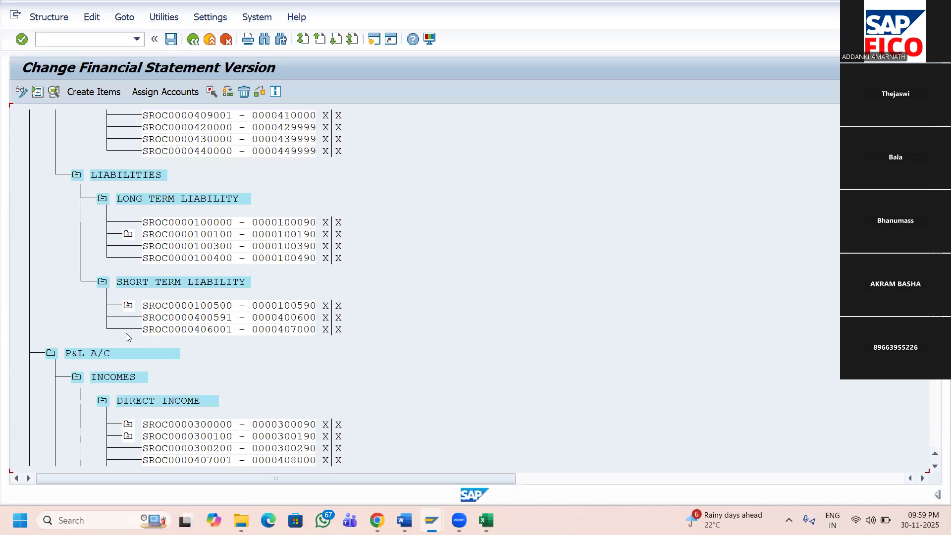
pyautogui.scroll(1, 176, 313)
pyautogui.scroll(4, 175, 313)
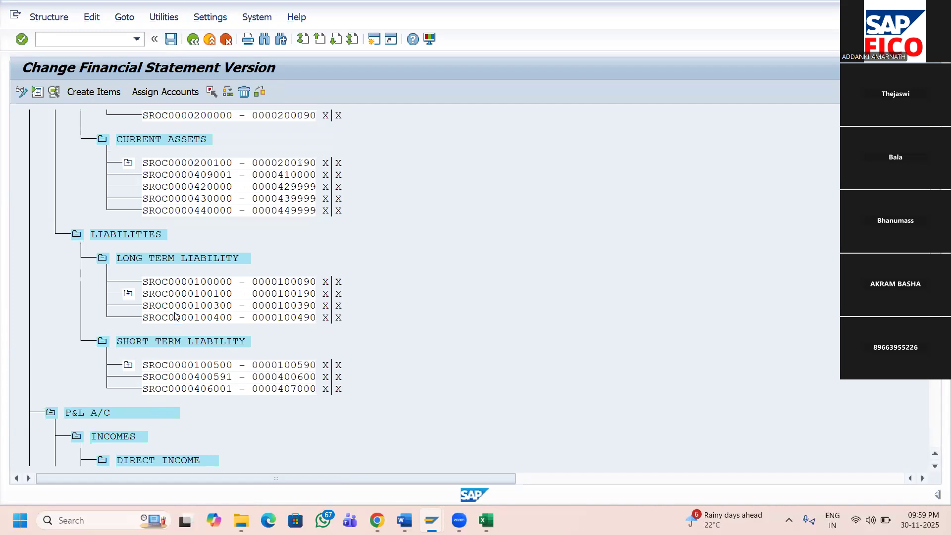
pyautogui.scroll(2, 174, 312)
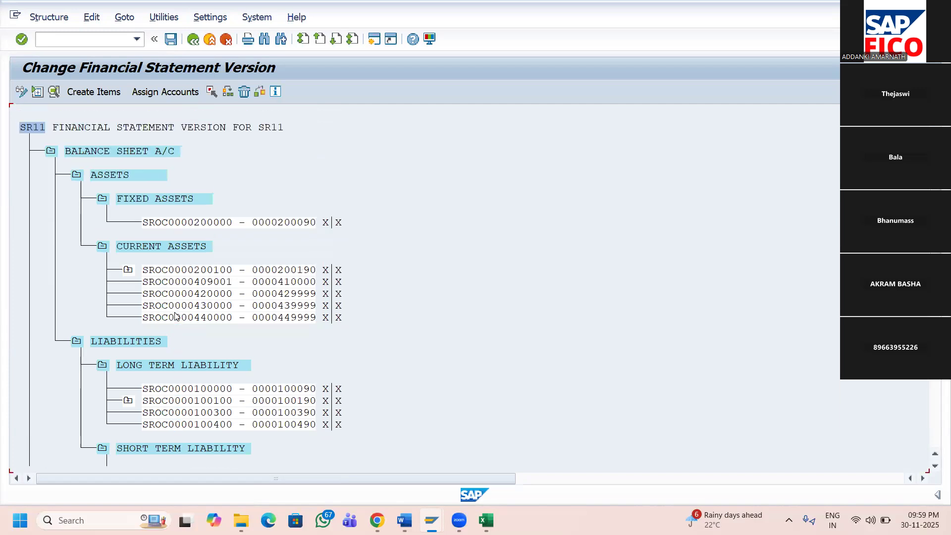
pyautogui.click(169, 41)
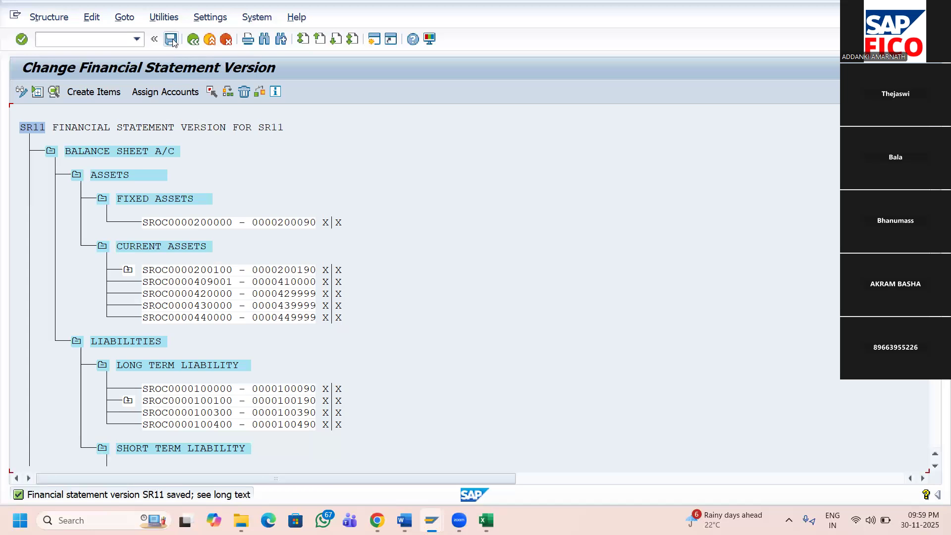
pyautogui.moveTo(485, 520)
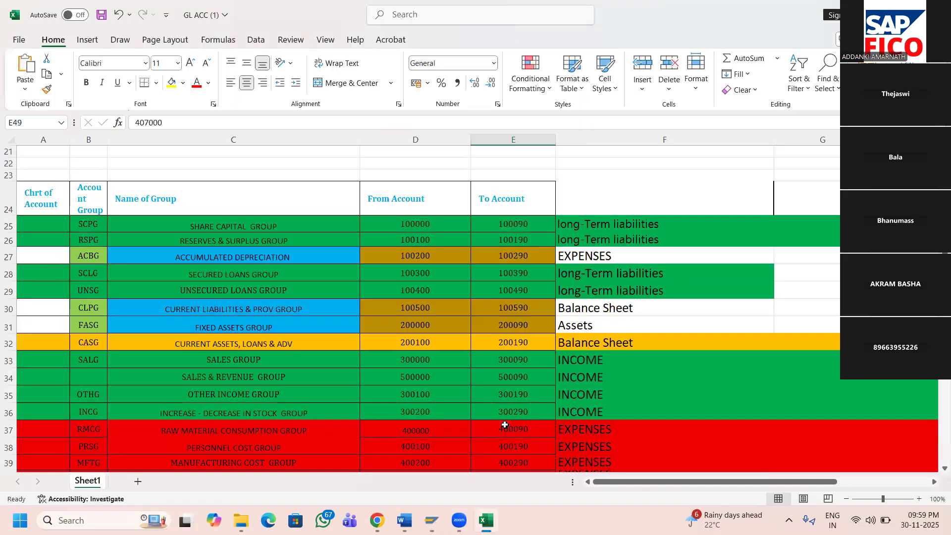
# - Switch to the Word document on SAP FICO Financial Statement Versions and review the notes on OB58, F.01 and group mapping
pyautogui.click(505, 425)
pyautogui.scroll(-2, 459, 400)
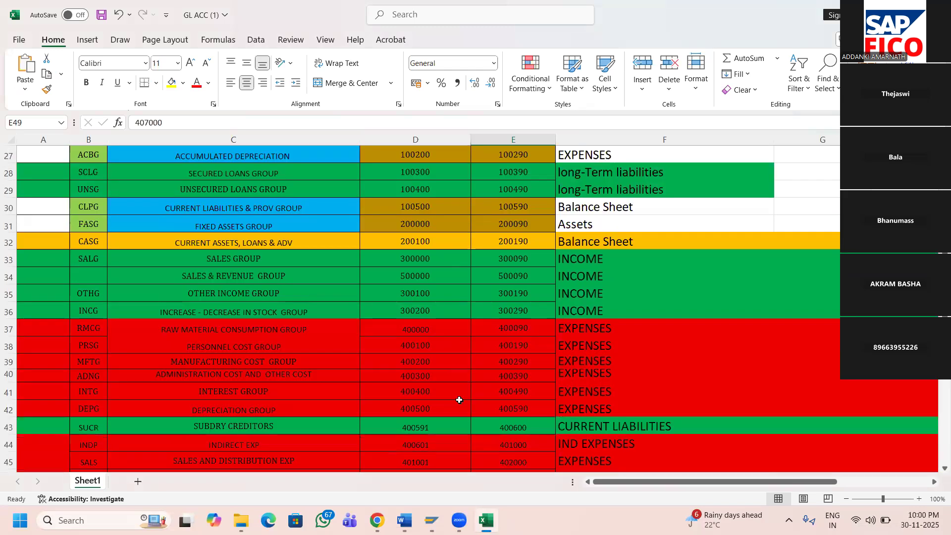
pyautogui.moveTo(404, 520)
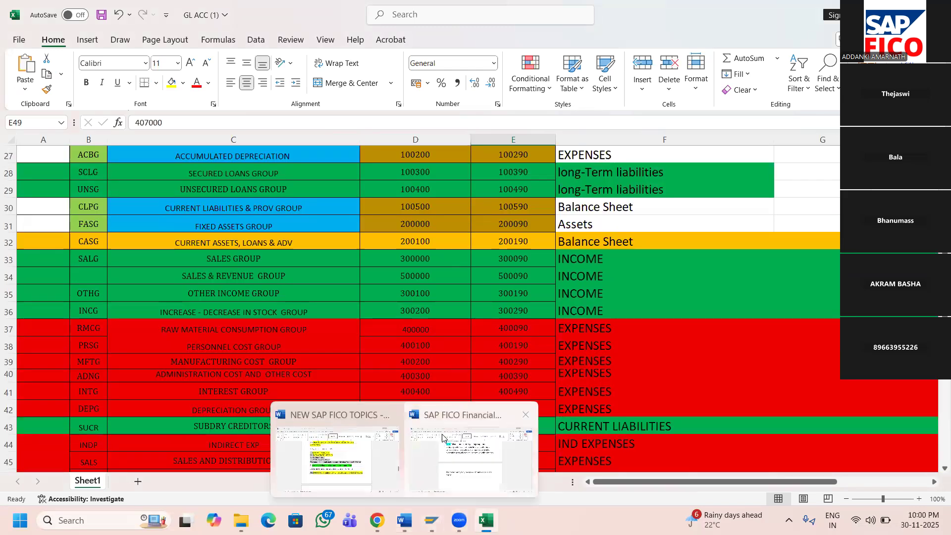
pyautogui.click(444, 432)
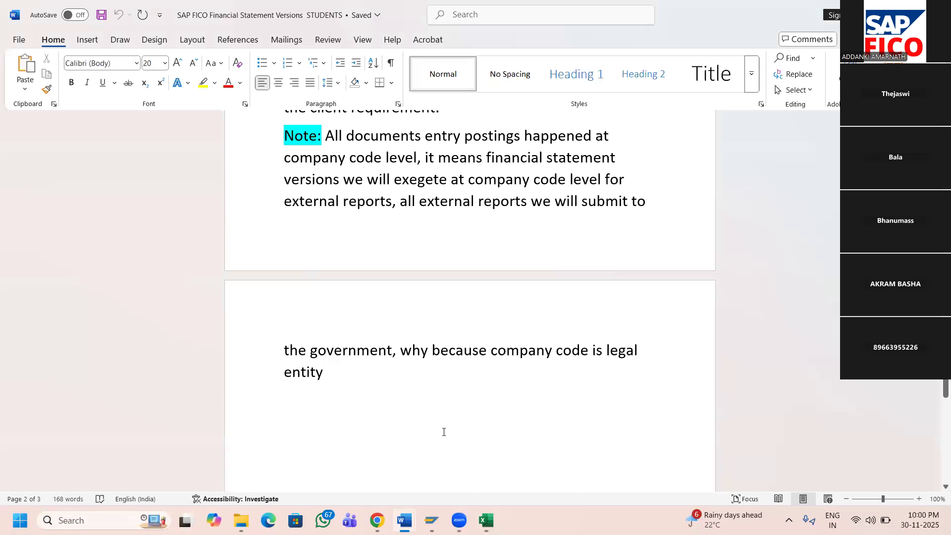
pyautogui.scroll(6, 418, 384)
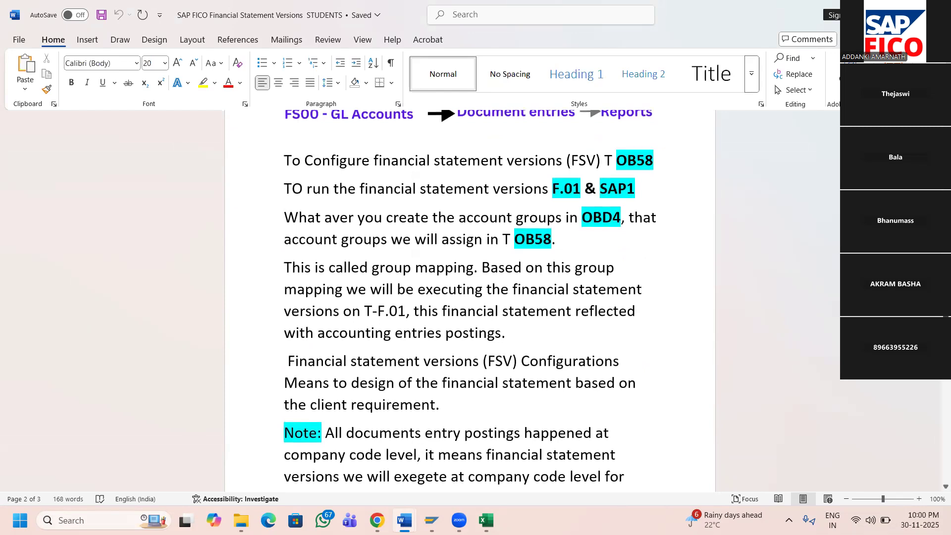
pyautogui.scroll(-8, 524, 157)
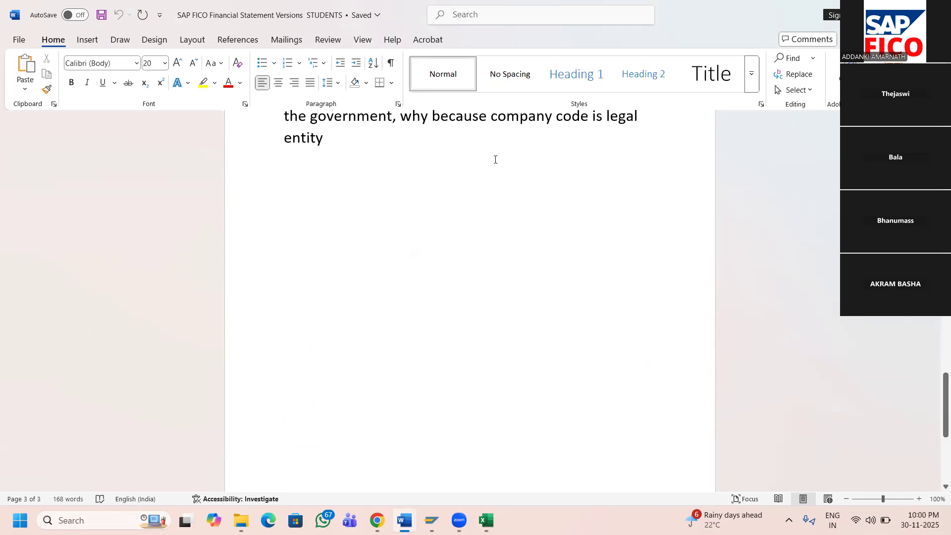
# - Add two blank lines after the last sentence of the notes and look back over the note on company code level postings
pyautogui.click(374, 153)
pyautogui.press('Return')
pyautogui.press('Return')
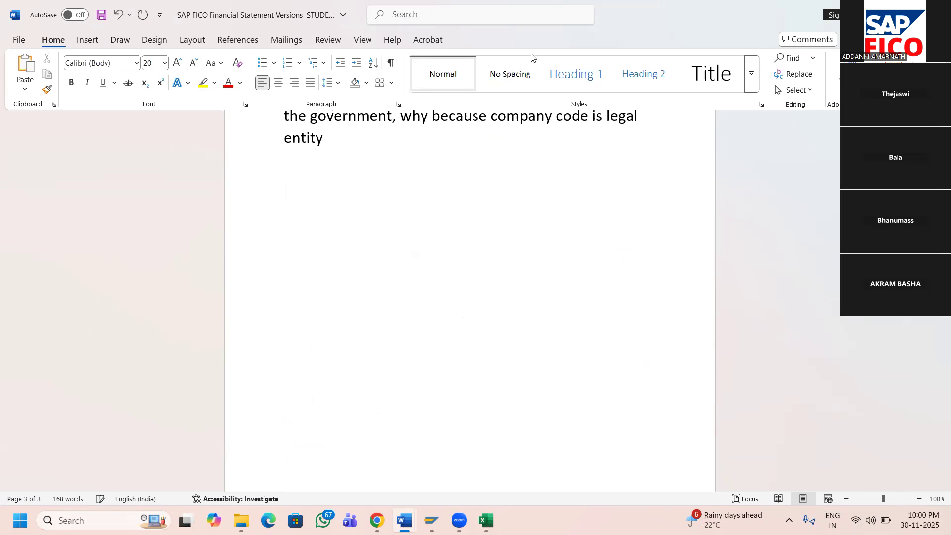
pyautogui.hotkey('alt', 'Tab')
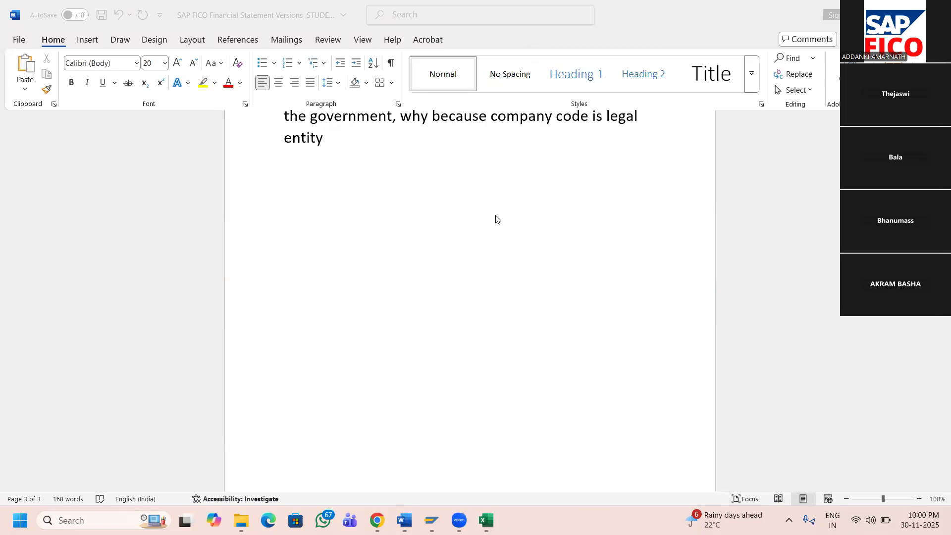
pyautogui.scroll(5, 427, 257)
pyautogui.scroll(1, 427, 257)
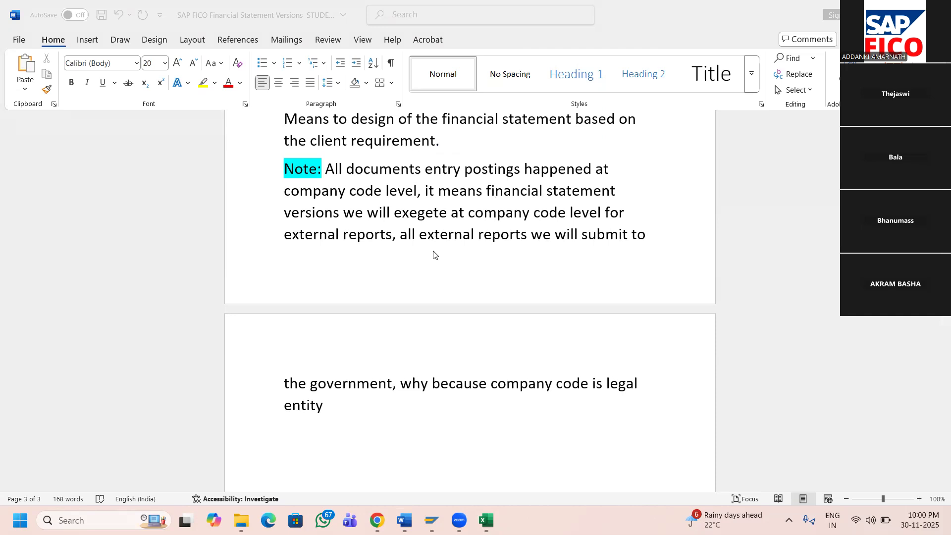
# - Switch to the Change Financial Statement Version window in SAP and save version SR11 again
pyautogui.moveTo(432, 520)
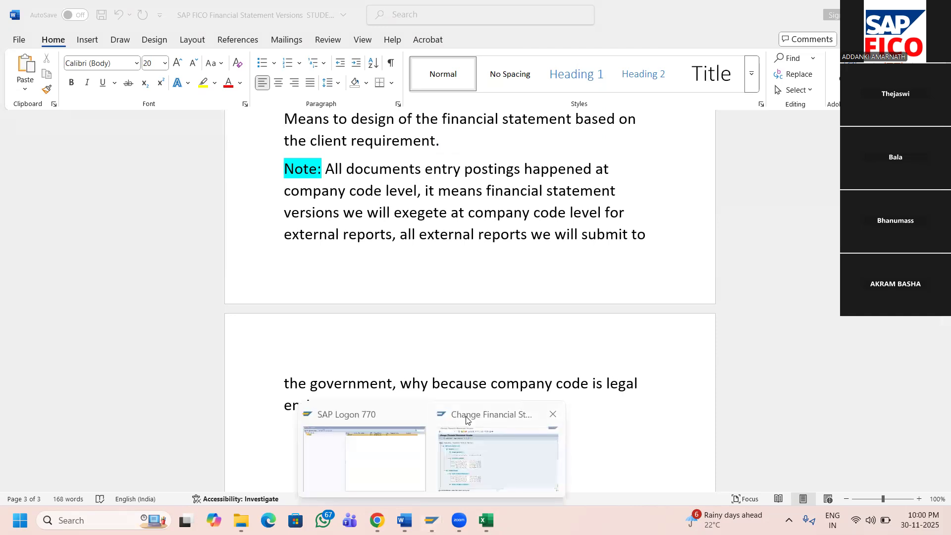
pyautogui.click(467, 420)
pyautogui.click(170, 40)
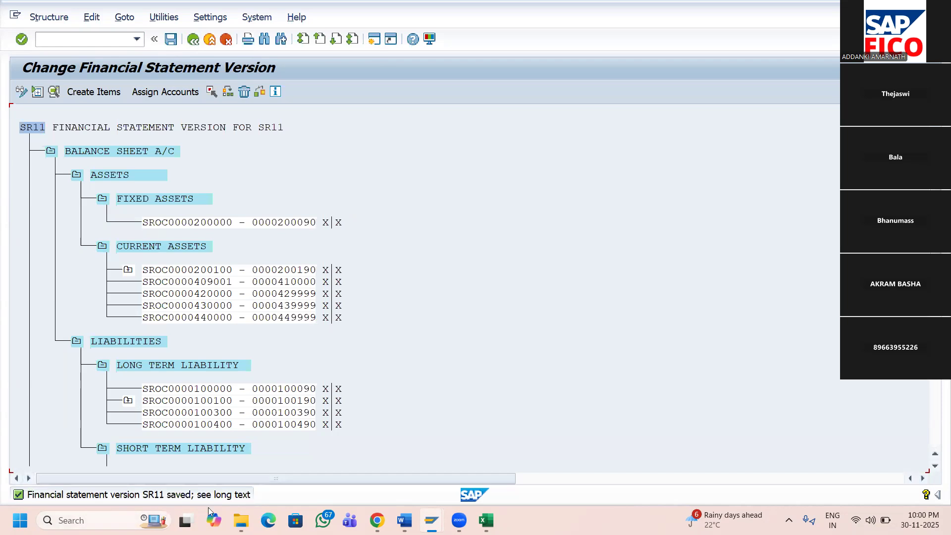
pyautogui.click(170, 42)
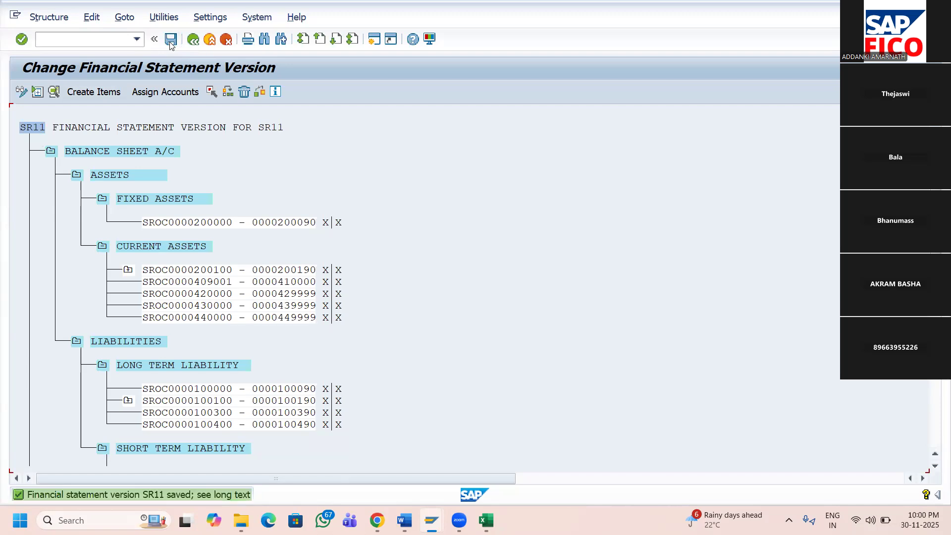
# - Open a new SAP session and start transaction F.01 for the financial statements report
pyautogui.click(374, 40)
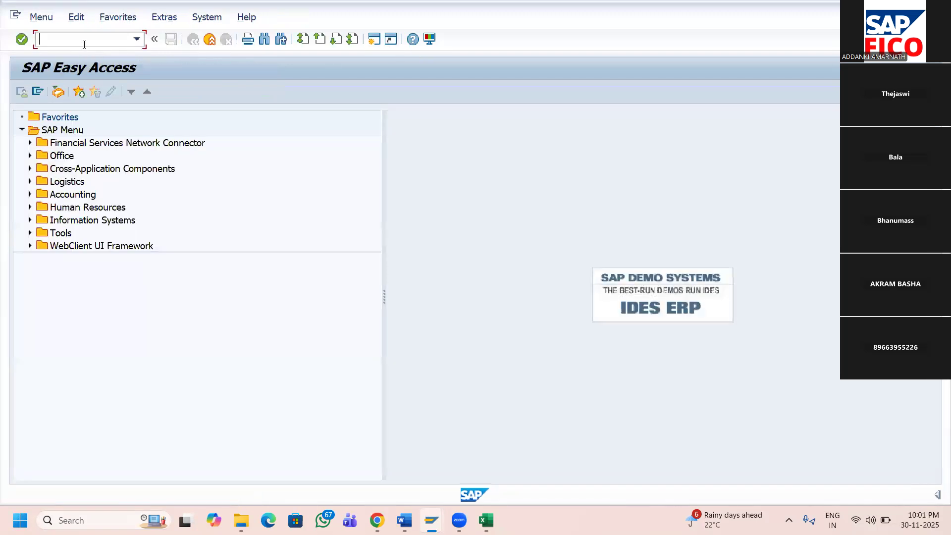
pyautogui.write('F.01')
pyautogui.press('Return')
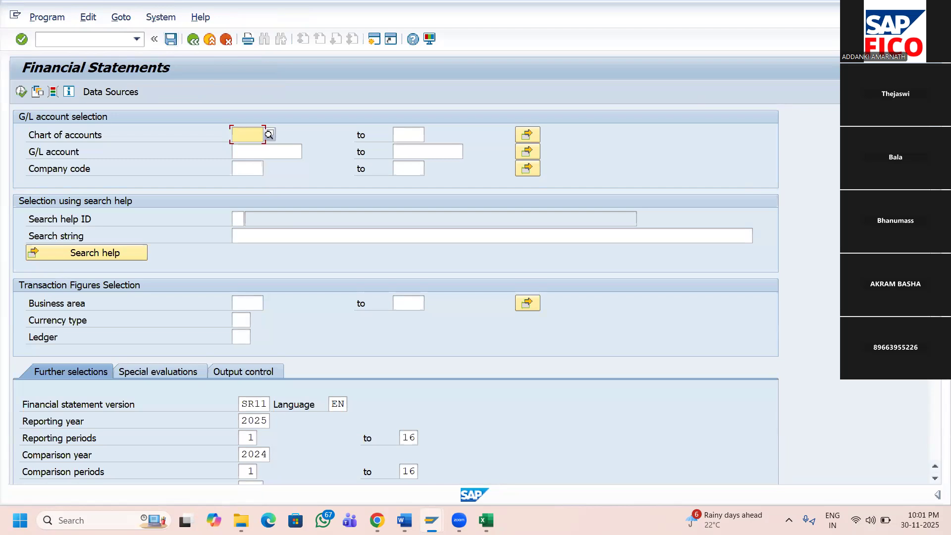
# - Set the G/L account selection to chart of accounts SROC and company code SR11
pyautogui.click(237, 130)
pyautogui.write('S')
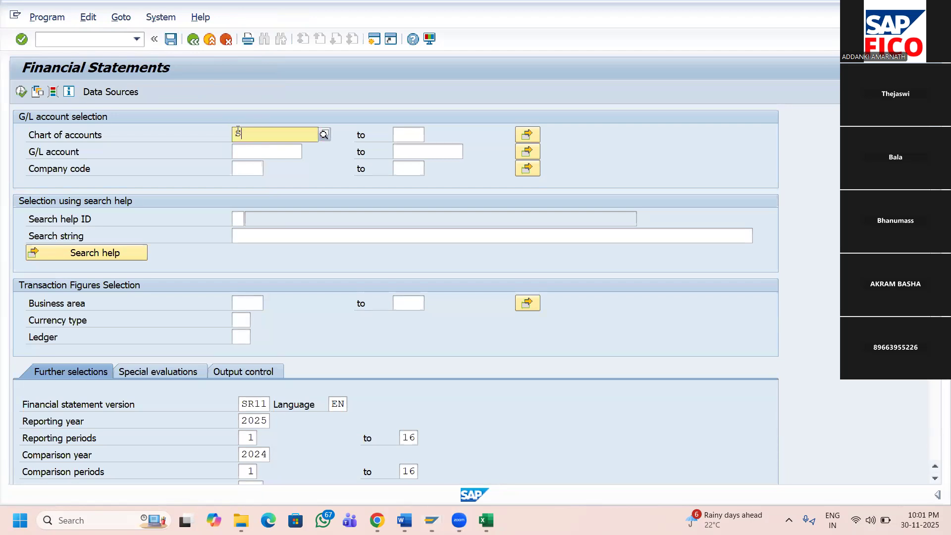
pyautogui.write('RO')
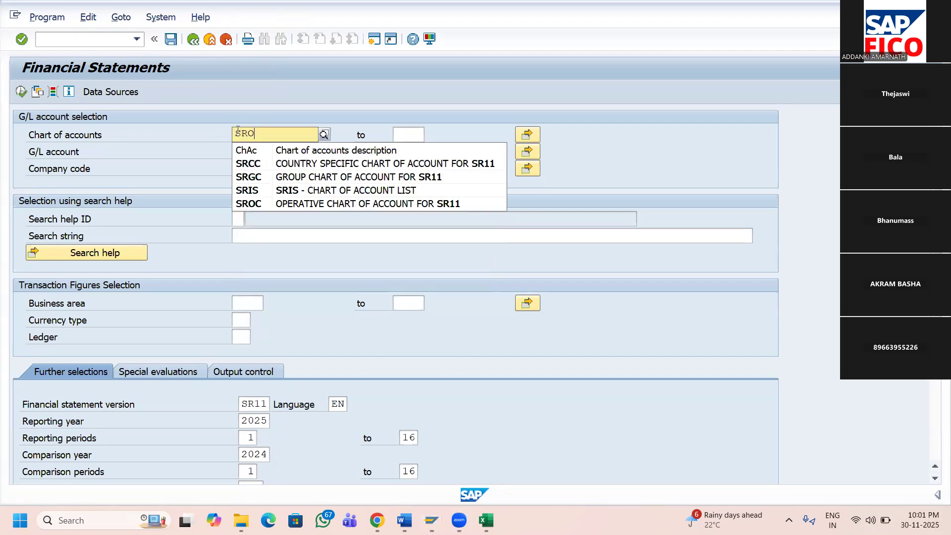
pyautogui.write('C')
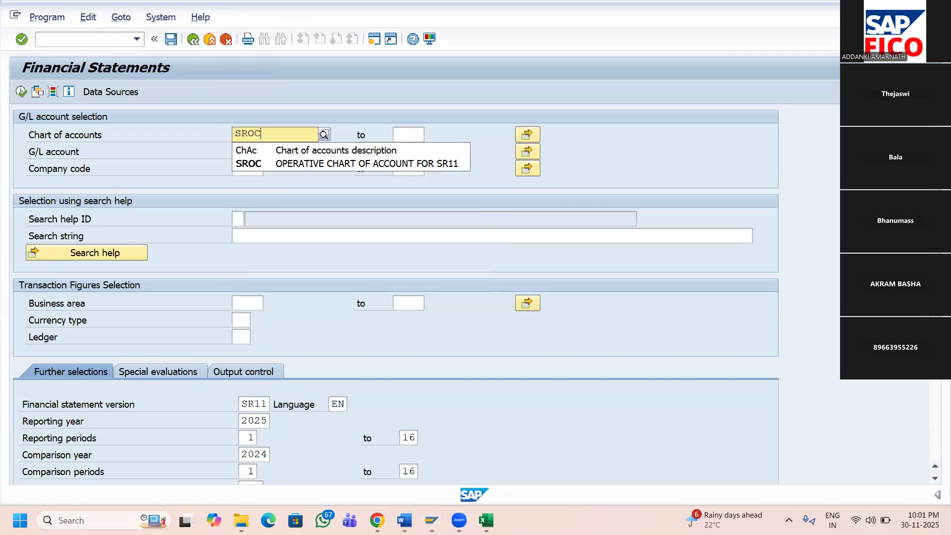
pyautogui.click(251, 168)
pyautogui.write('SR11')
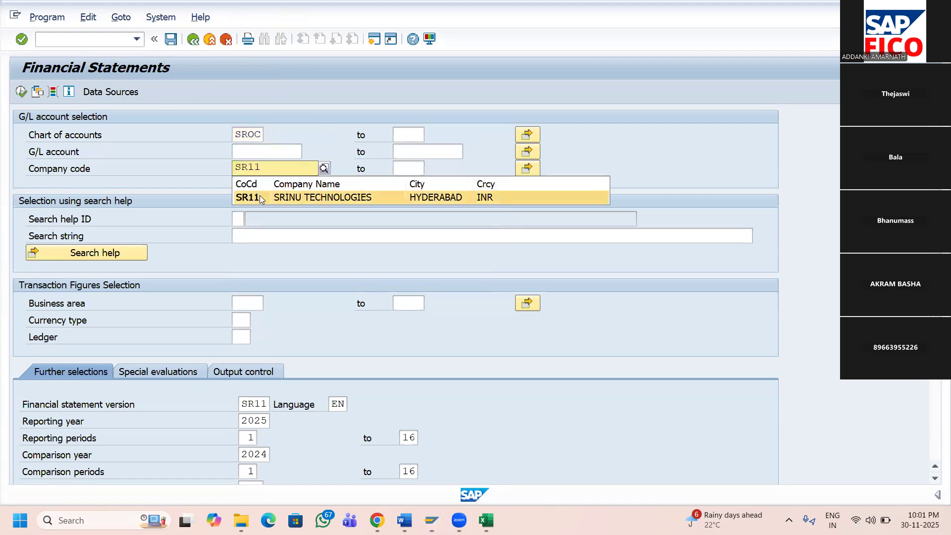
pyautogui.click(259, 196)
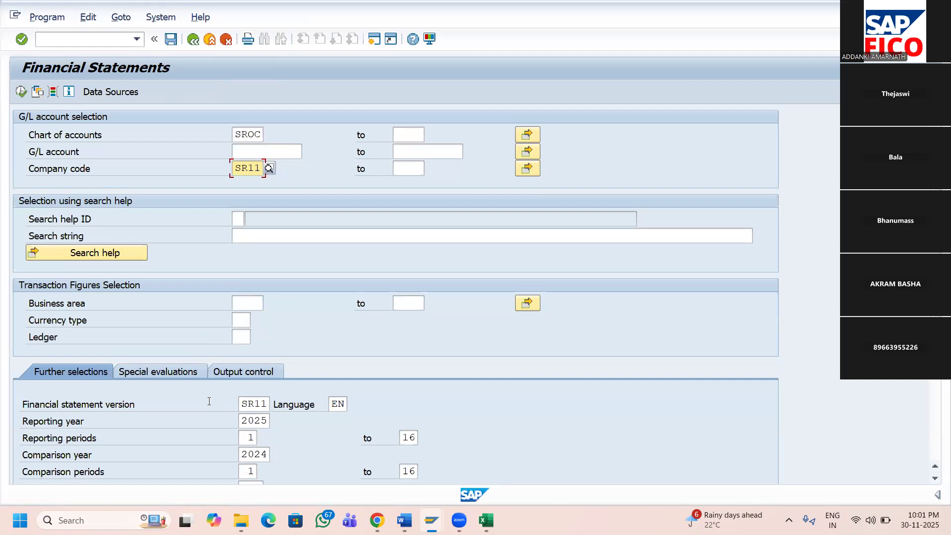
# - Choose ALV grid control as list output with layout 1SAP, then execute the report and accept the messages
pyautogui.scroll(-1, 209, 401)
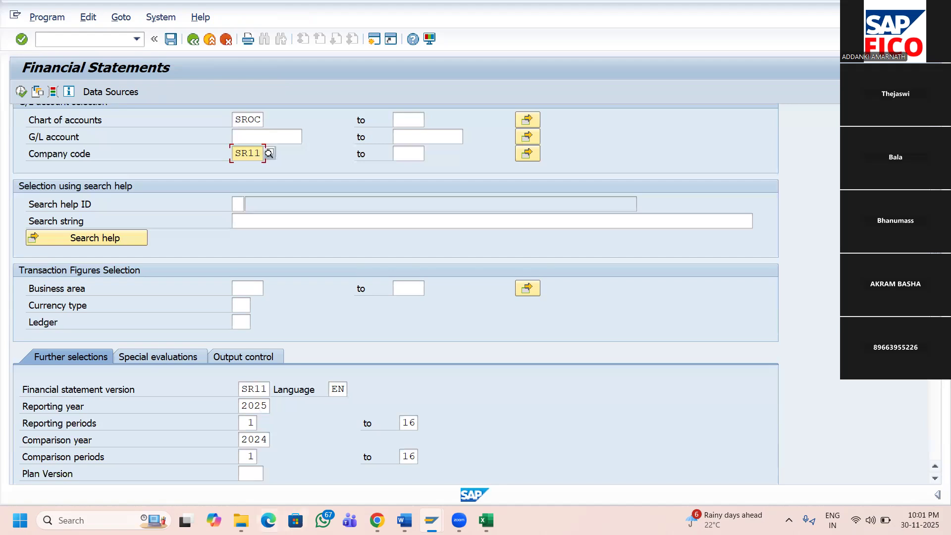
pyautogui.scroll(-2, 329, 438)
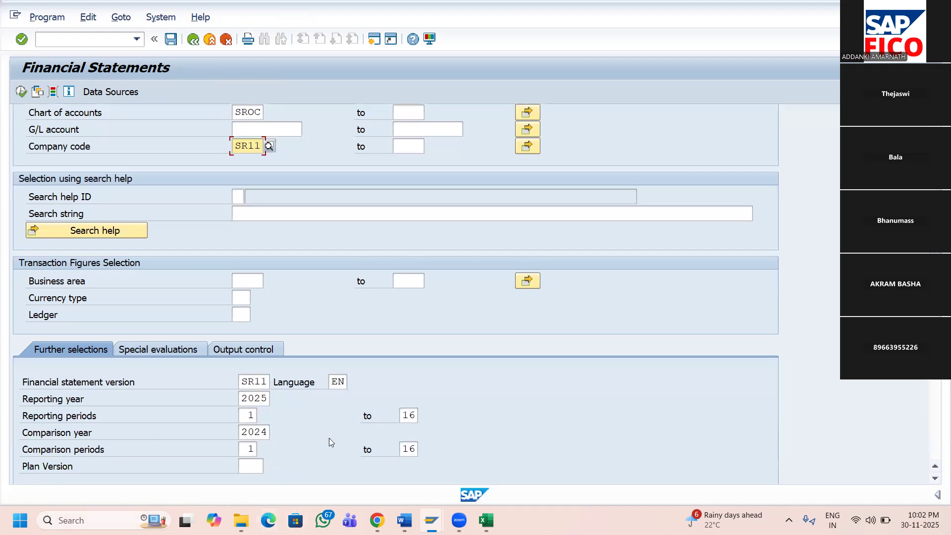
pyautogui.scroll(-3, 328, 444)
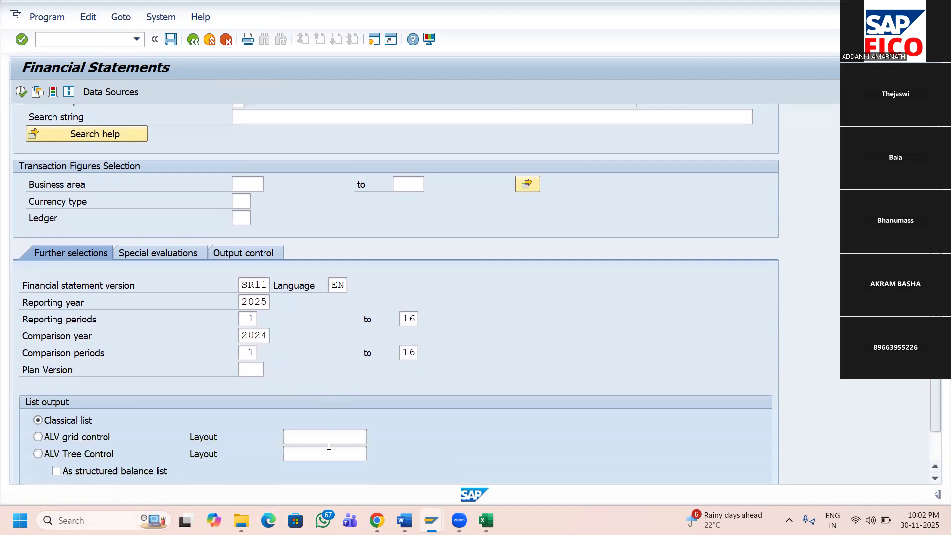
pyautogui.scroll(-1, 329, 445)
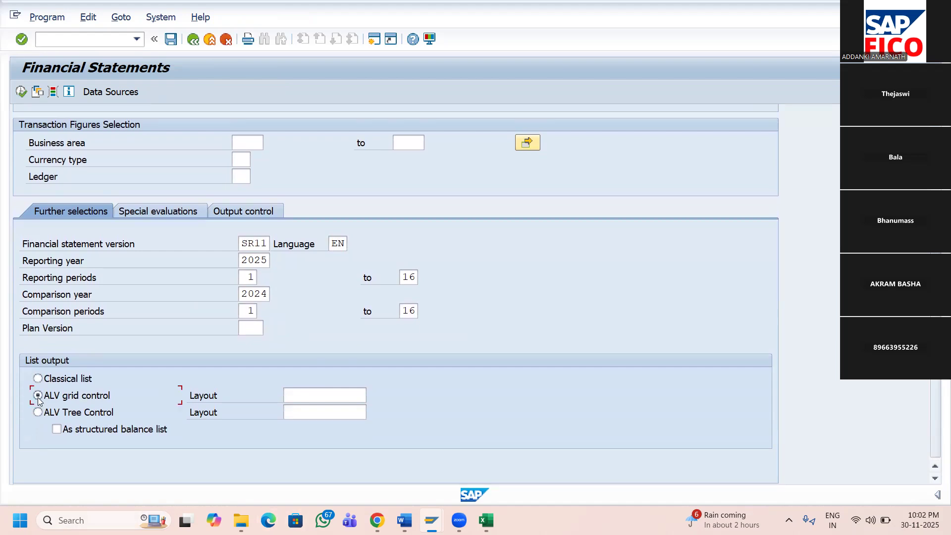
pyautogui.click(331, 392)
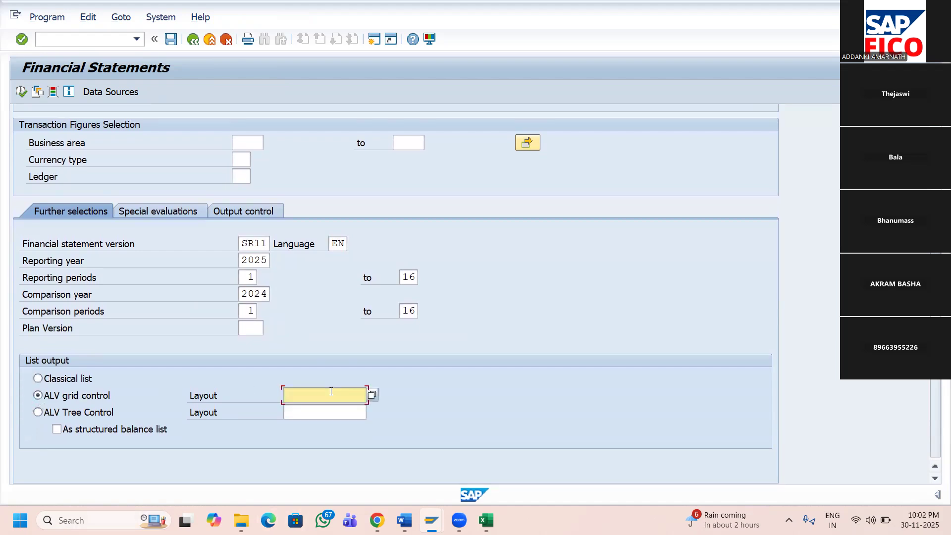
pyautogui.write('1SAP')
pyautogui.click(21, 93)
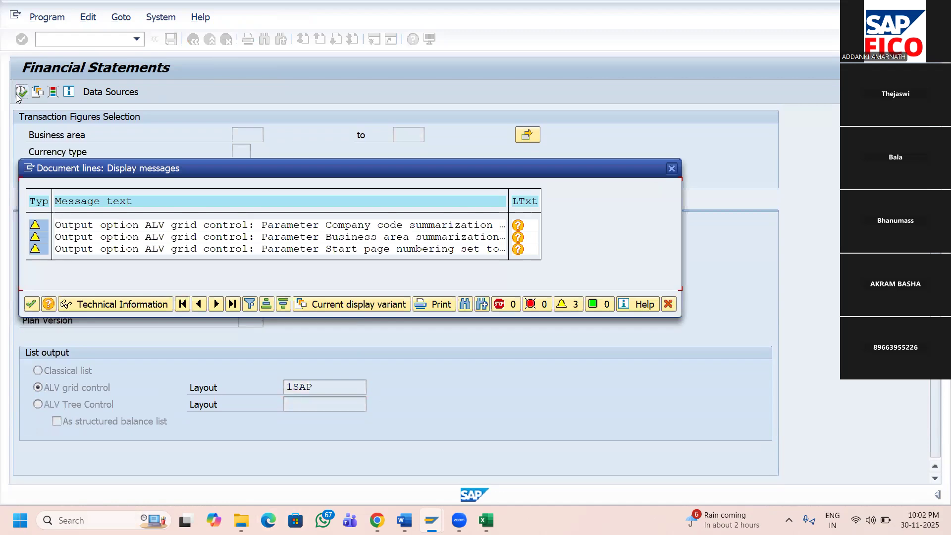
pyautogui.click(28, 306)
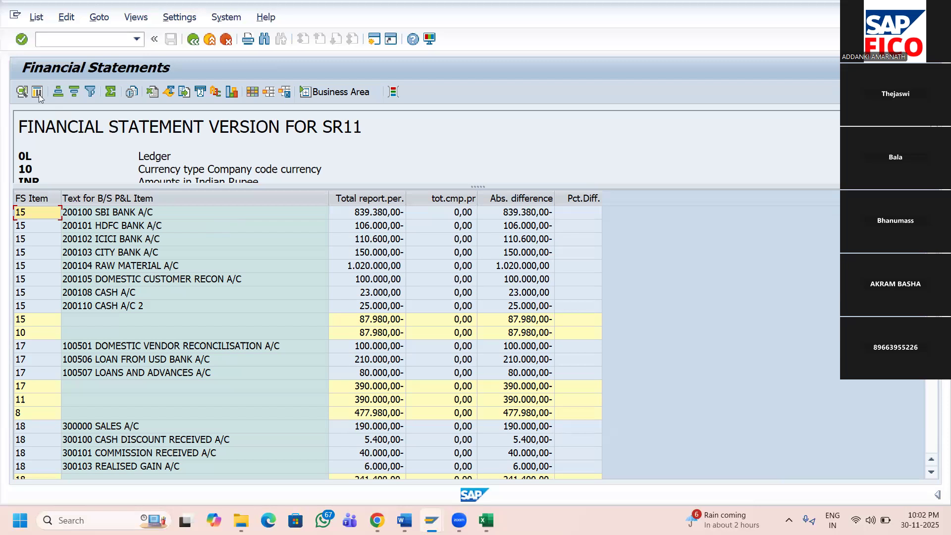
# - Export the financial statement list as a spreadsheet in the Excel (in Office 2007 XLSX Format)
pyautogui.click(36, 19)
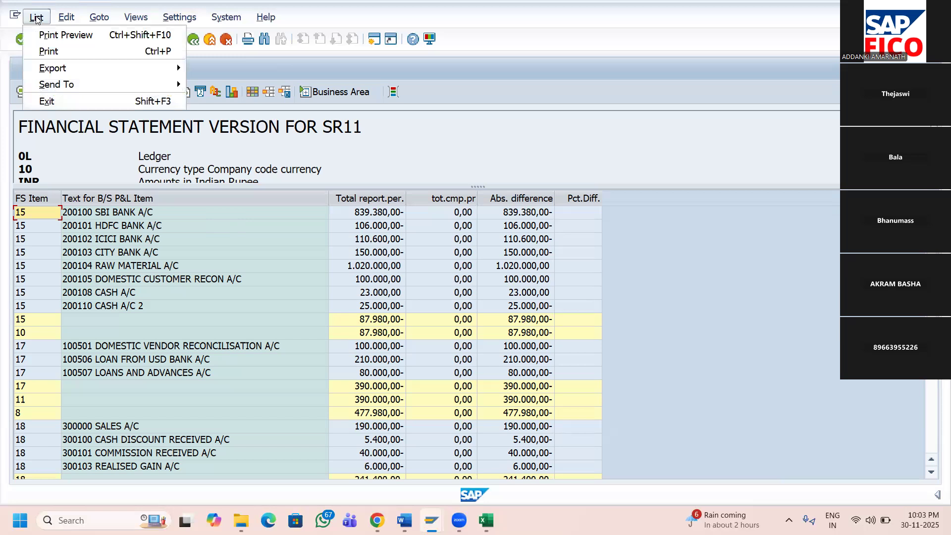
pyautogui.moveTo(176, 72)
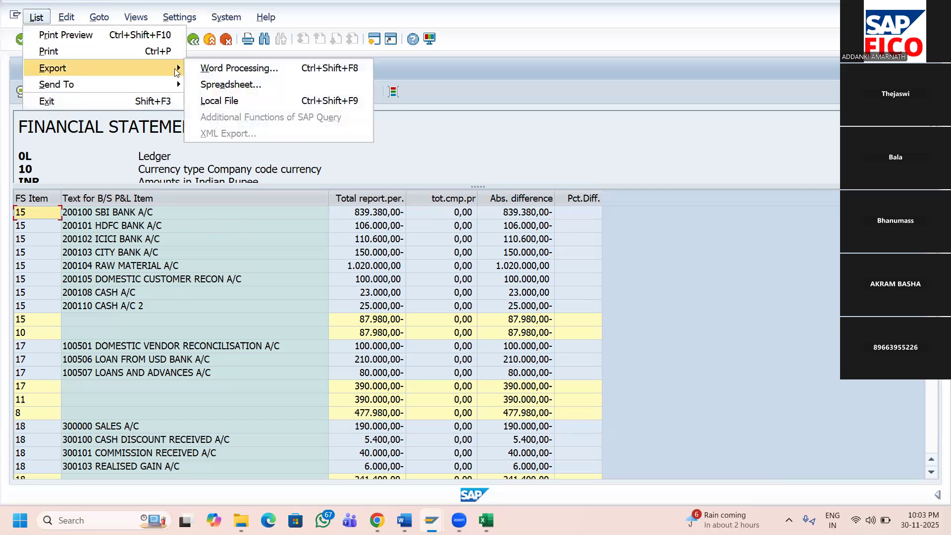
pyautogui.click(217, 85)
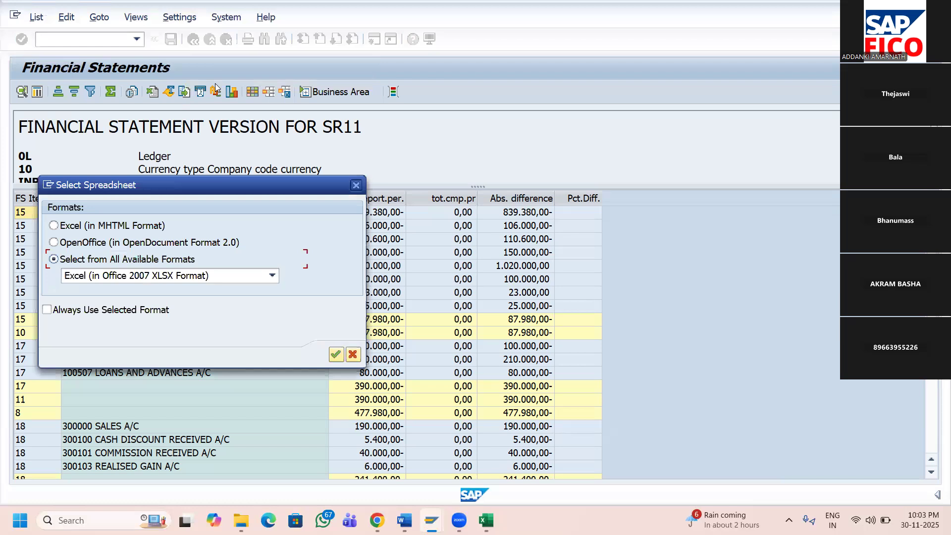
pyautogui.click(335, 355)
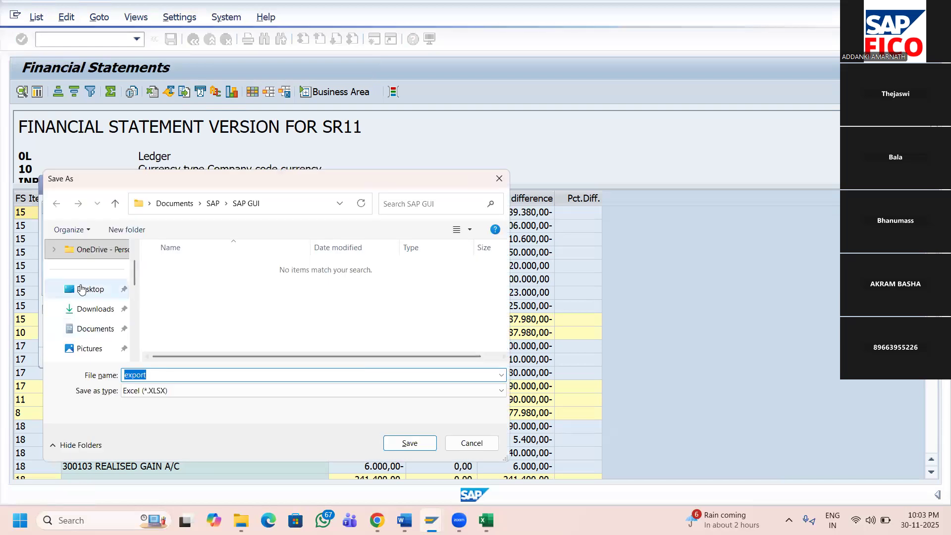
# - Save the exported spreadsheet to the Desktop as EXPORT 1 and allow SAP GUI to create and open the file
pyautogui.click(85, 294)
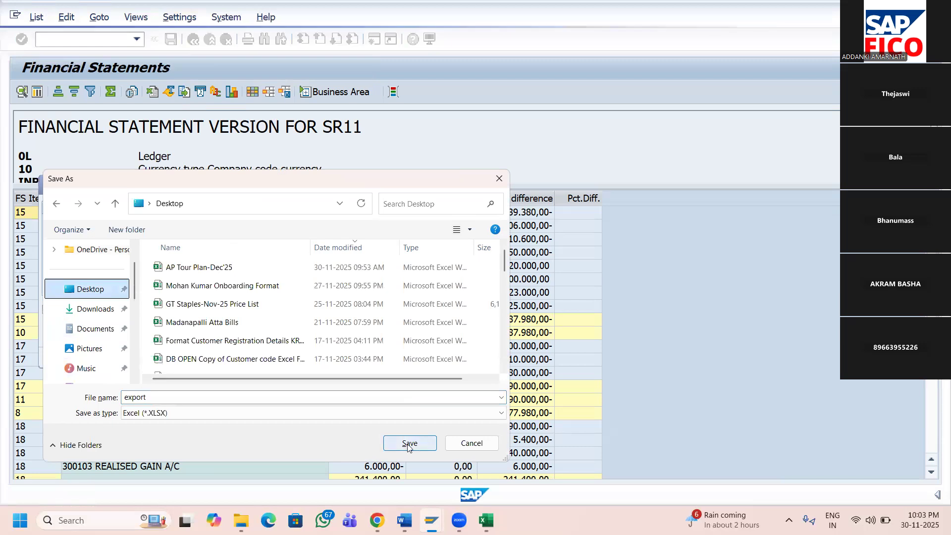
pyautogui.doubleClick(171, 395)
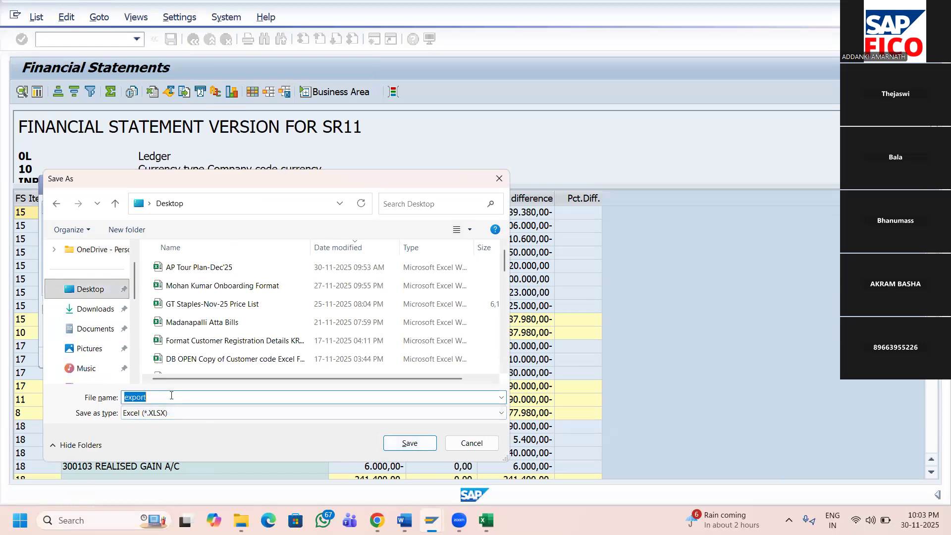
pyautogui.write('FI')
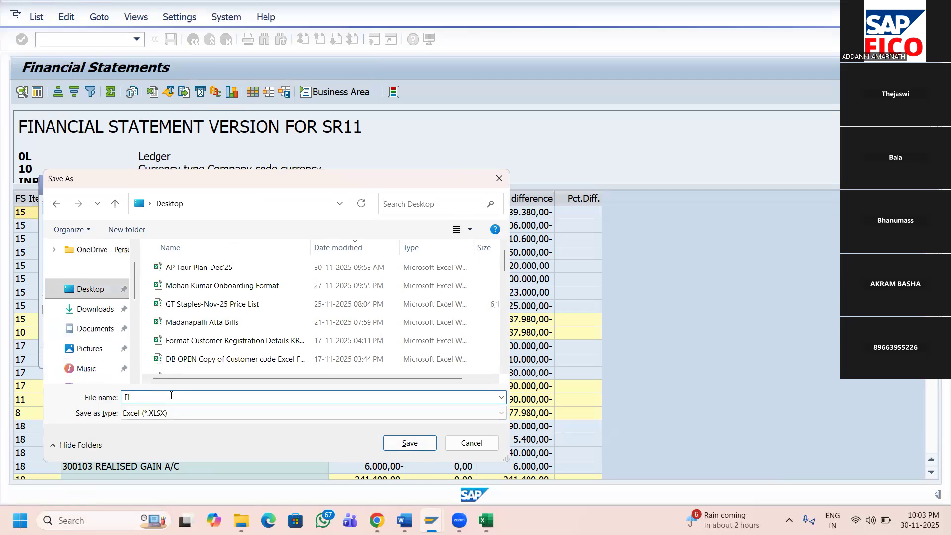
pyautogui.press('BackSpace')
pyautogui.press('BackSpace')
pyautogui.write('E')
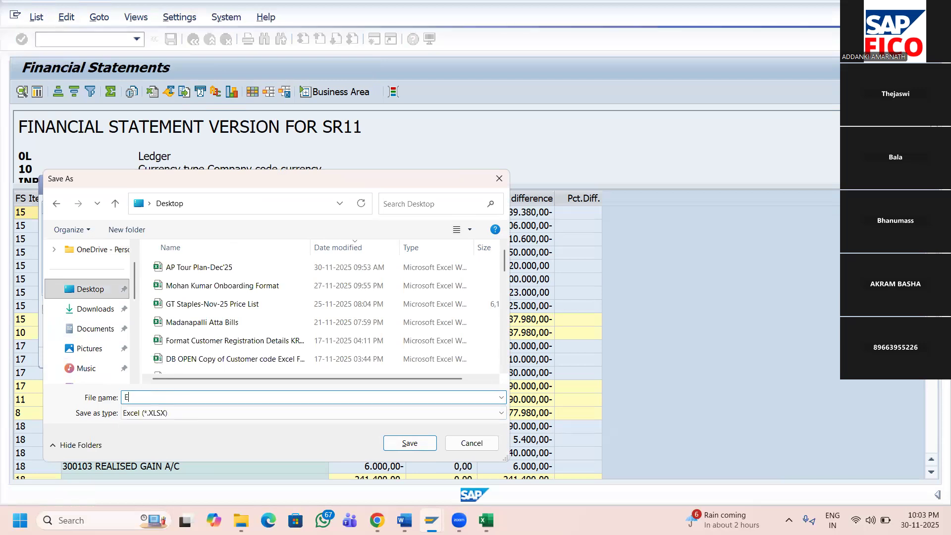
pyautogui.write('XPORT')
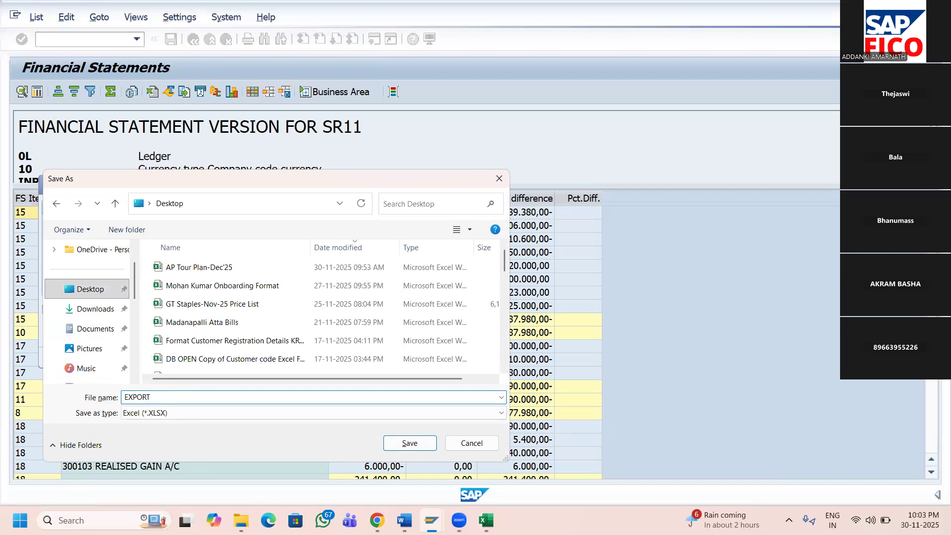
pyautogui.write(' 1')
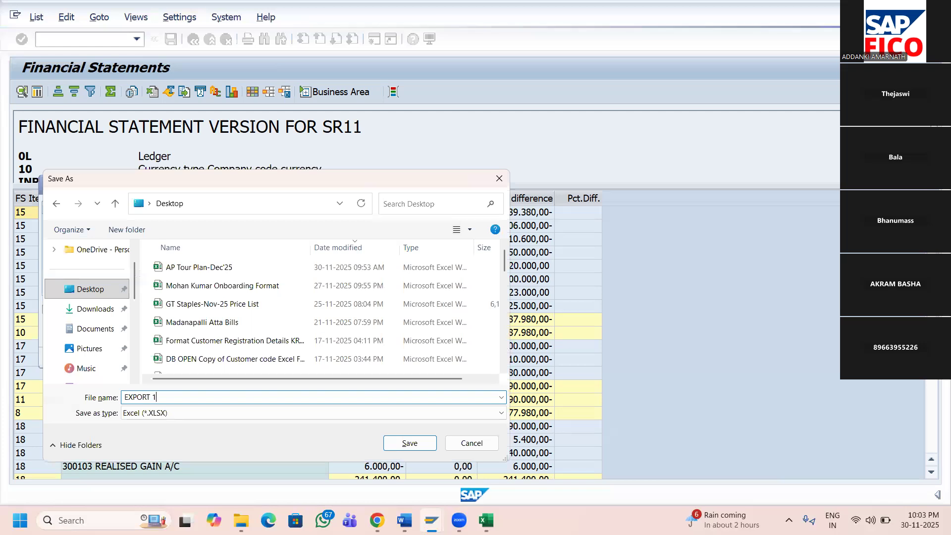
pyautogui.click(409, 444)
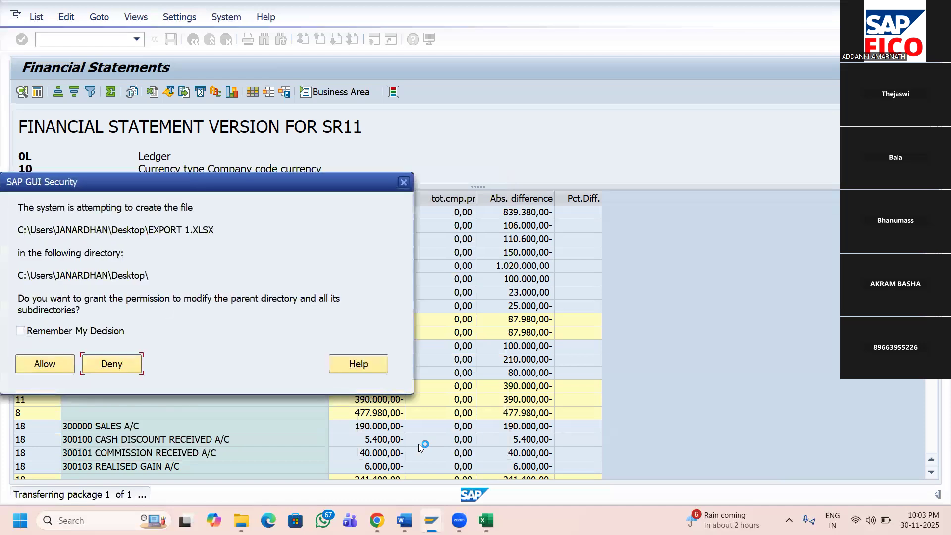
pyautogui.click(50, 363)
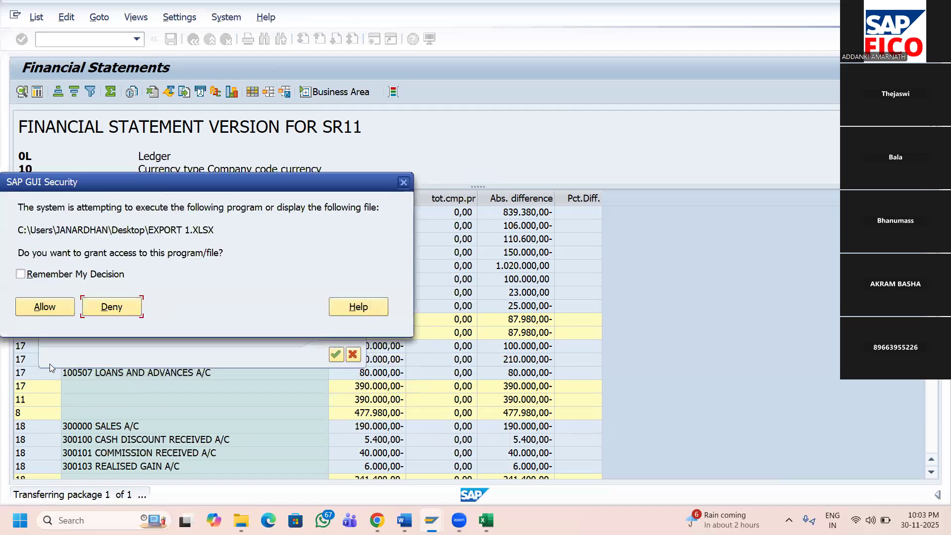
pyautogui.click(36, 311)
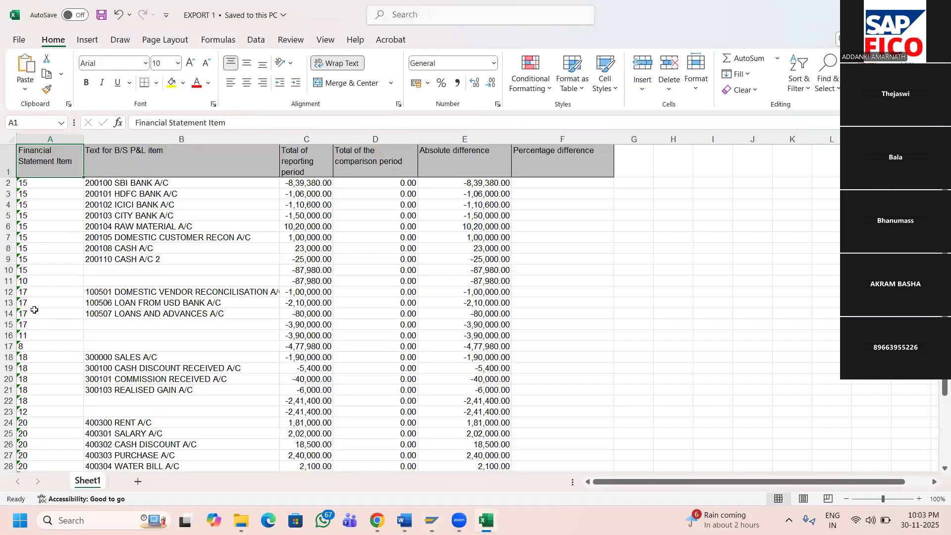
# - Examine the exported financial statement items, account texts and reporting period totals throughout the EXPORT 1 workbook
pyautogui.press('super')
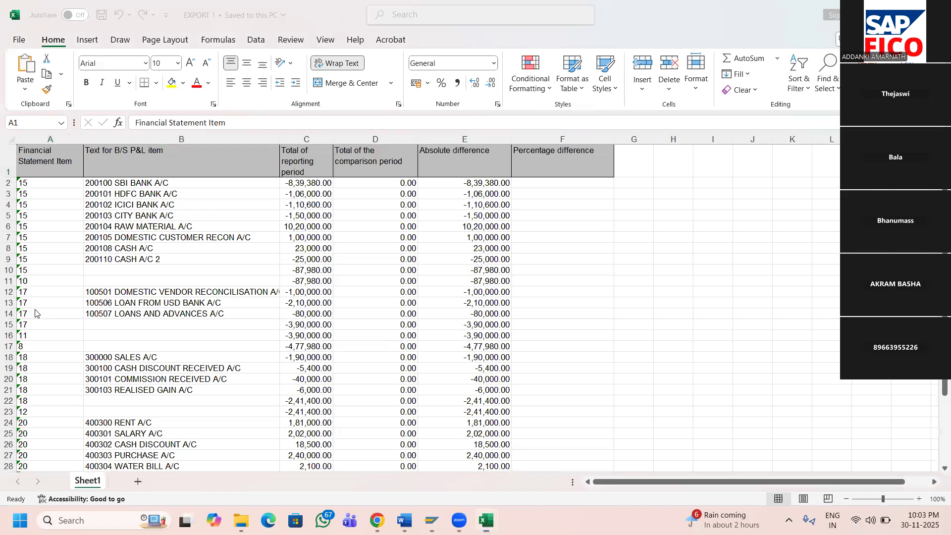
pyautogui.click(622, 325)
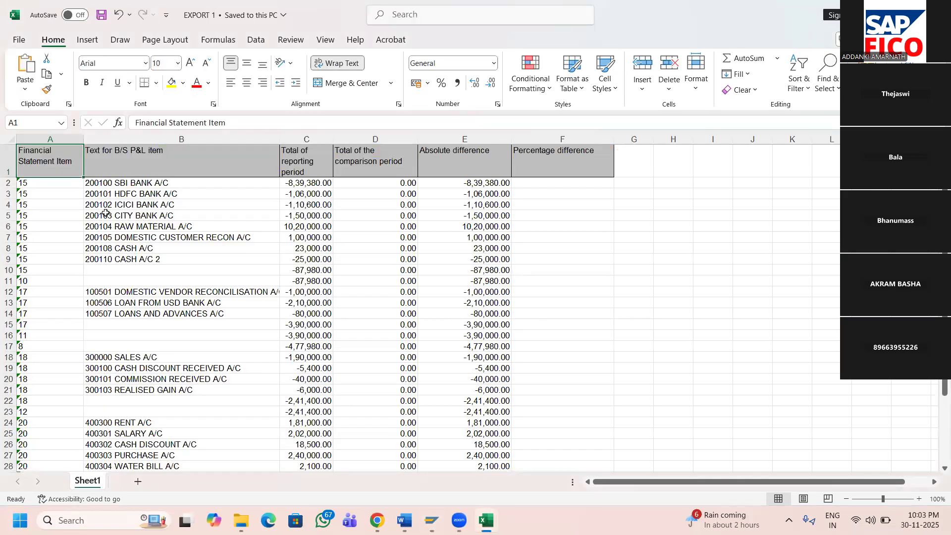
pyautogui.click(33, 185)
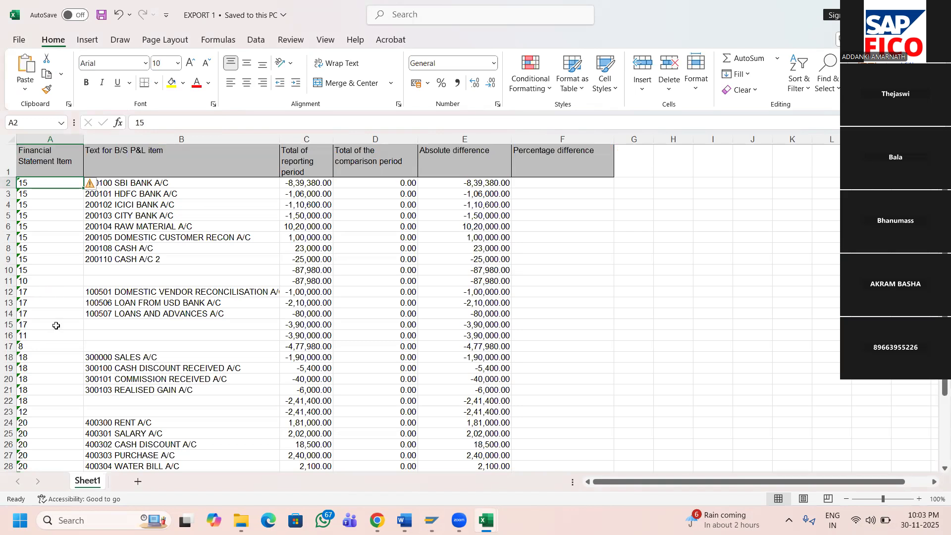
pyautogui.click(54, 257)
pyautogui.moveTo(100, 261); pyautogui.dragTo(158, 263)
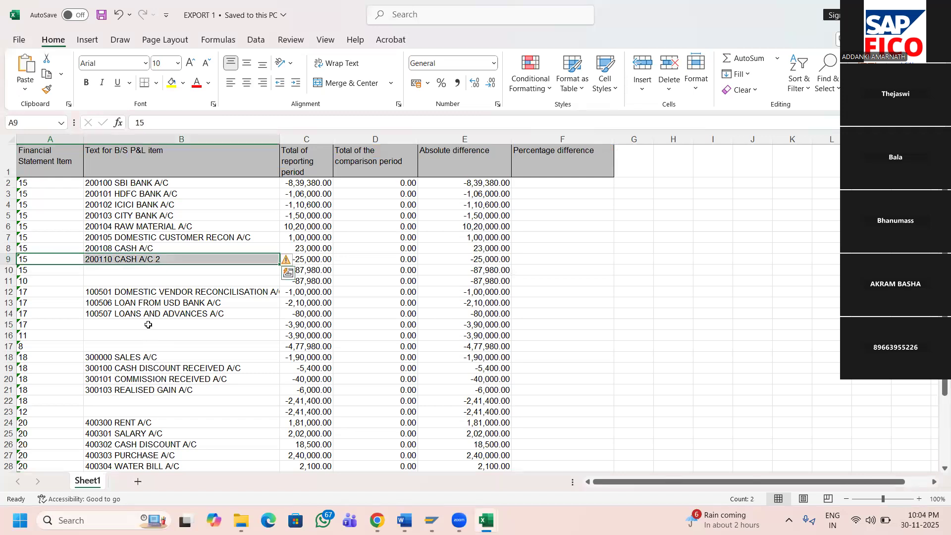
pyautogui.click(101, 272)
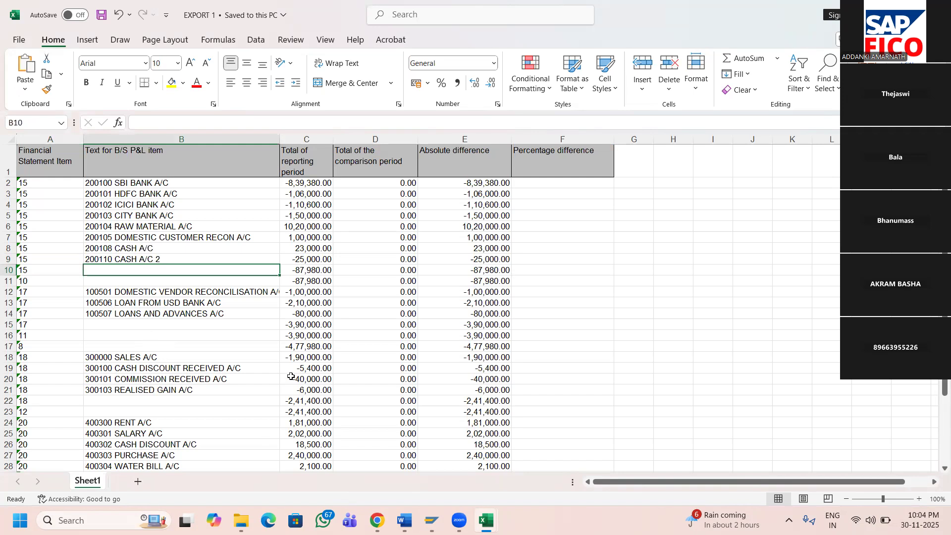
pyautogui.scroll(-1, 291, 378)
pyautogui.scroll(-2, 291, 377)
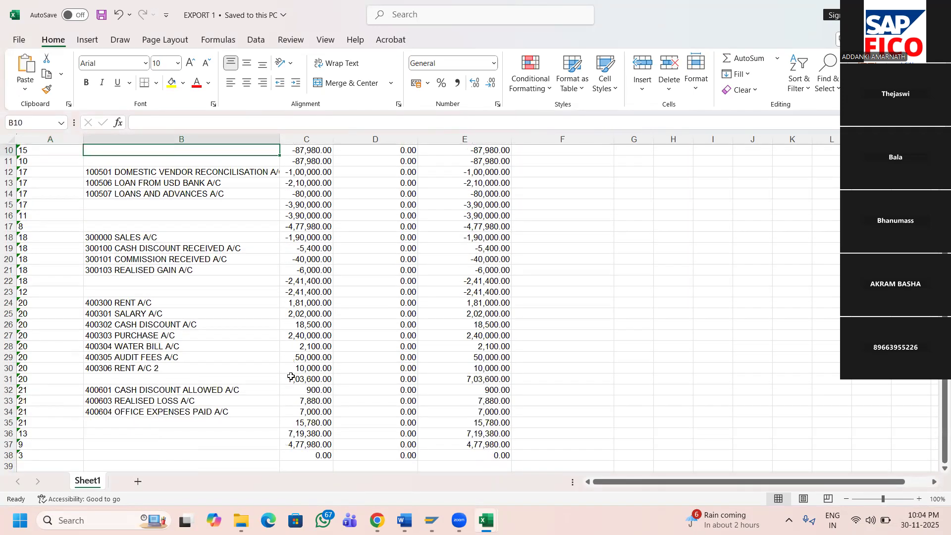
pyautogui.scroll(-1, 291, 377)
pyautogui.scroll(4, 291, 378)
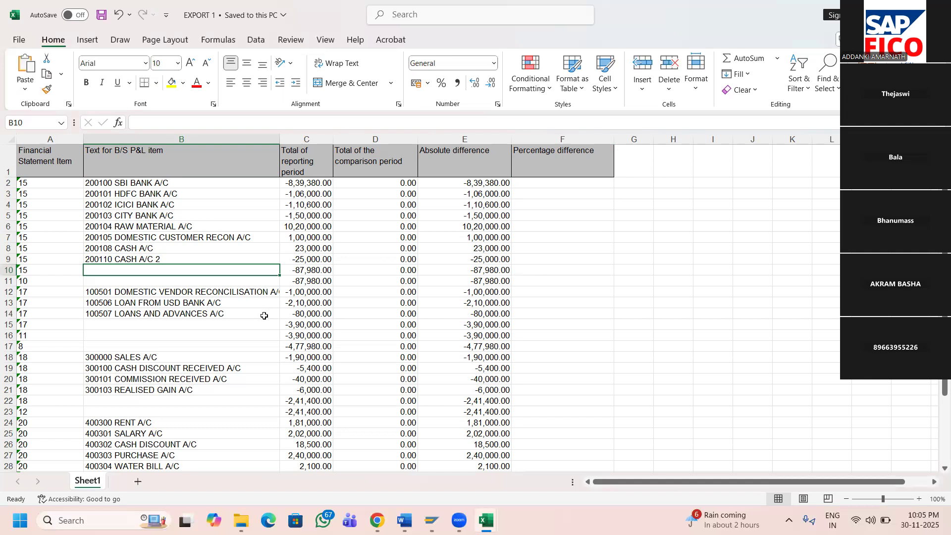
# - Switch to the NEW SAP FICO TOPICS document in Word and highlight topic 71, SAP FICO Financial Statement Versions – FSV, in yellow
pyautogui.moveTo(403, 512)
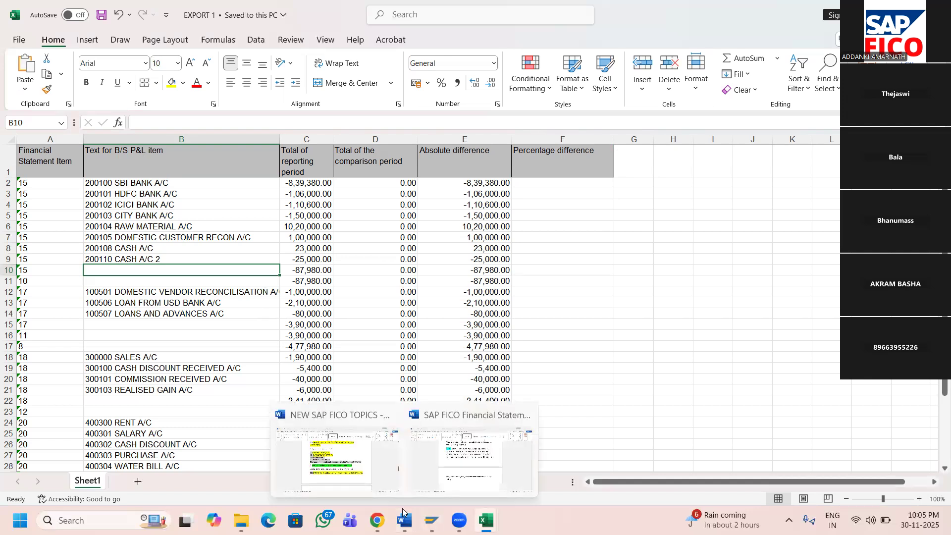
pyautogui.click(321, 418)
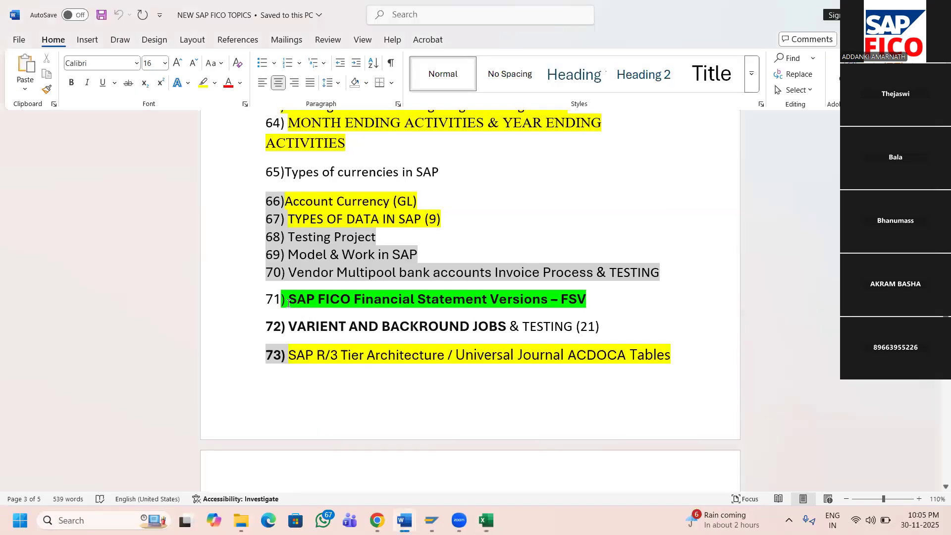
pyautogui.moveTo(280, 303); pyautogui.dragTo(589, 302)
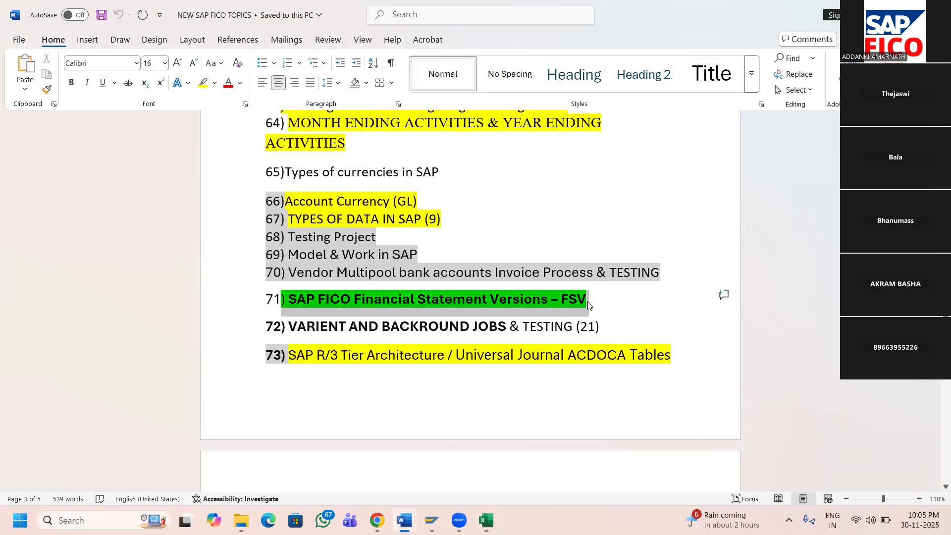
pyautogui.click(201, 85)
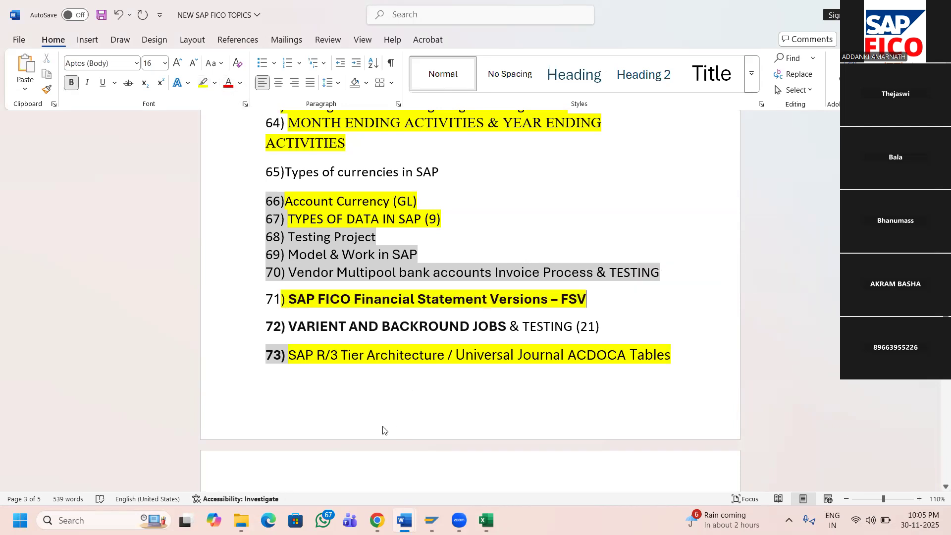
# - Search the topics document for MASTER and step through the matches
pyautogui.hotkey('ctrl', 'f')
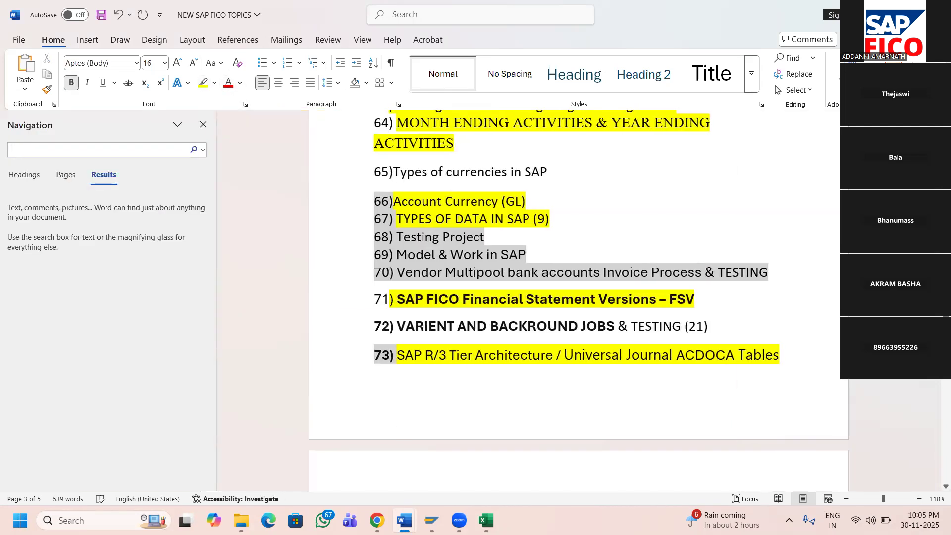
pyautogui.write('MASTER')
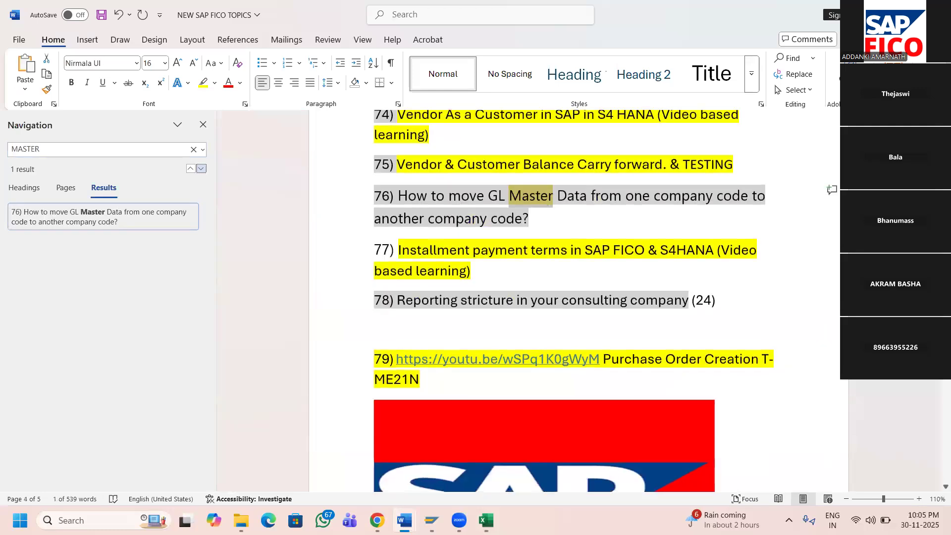
pyautogui.click(201, 169)
pyautogui.click(201, 169)
pyautogui.click(201, 168)
# - Search the topics document for MASS and go to the matching topic
pyautogui.click(109, 147)
pyautogui.write('MASS')
pyautogui.click(201, 169)
pyautogui.scroll(3, 461, 213)
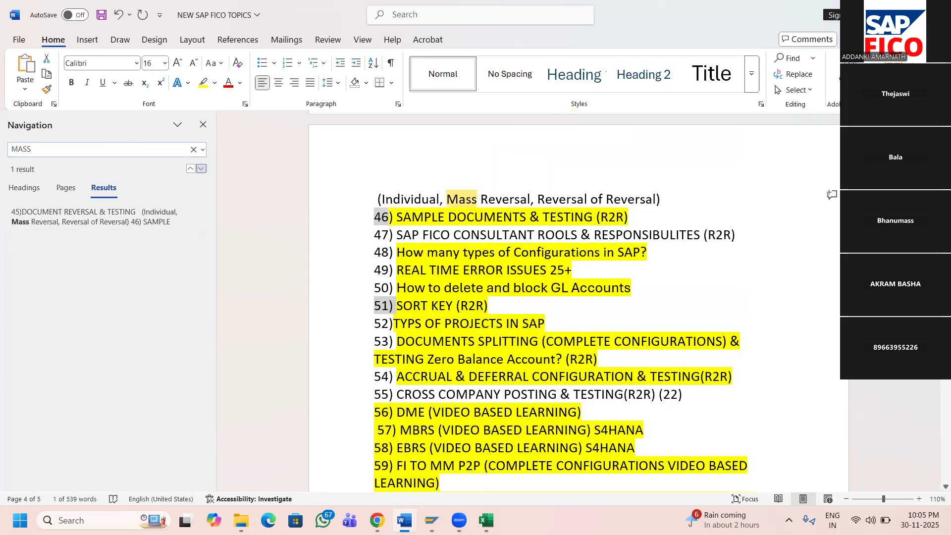
pyautogui.click(201, 169)
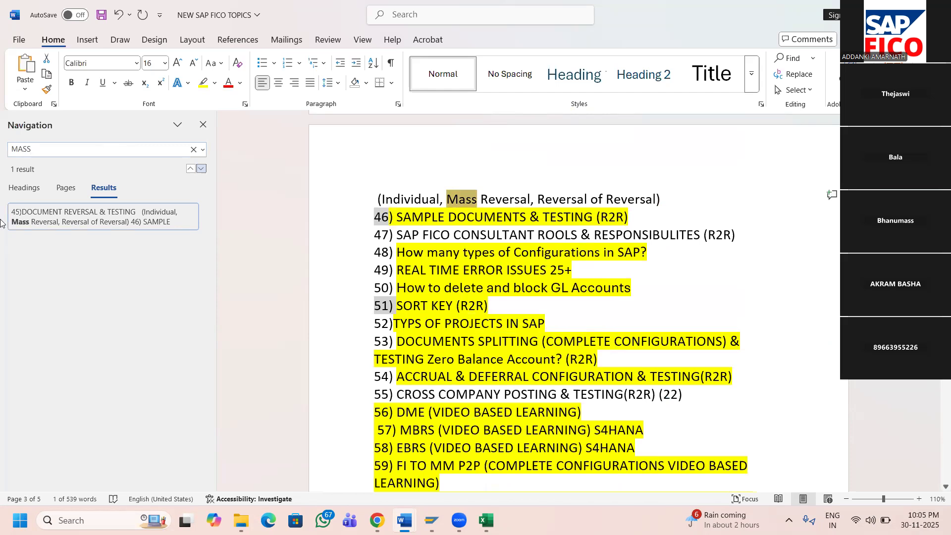
# - Search the topics document for EXCHANGE
pyautogui.click(66, 148)
pyautogui.press('BackSpace')
pyautogui.write('EXCHANGE')
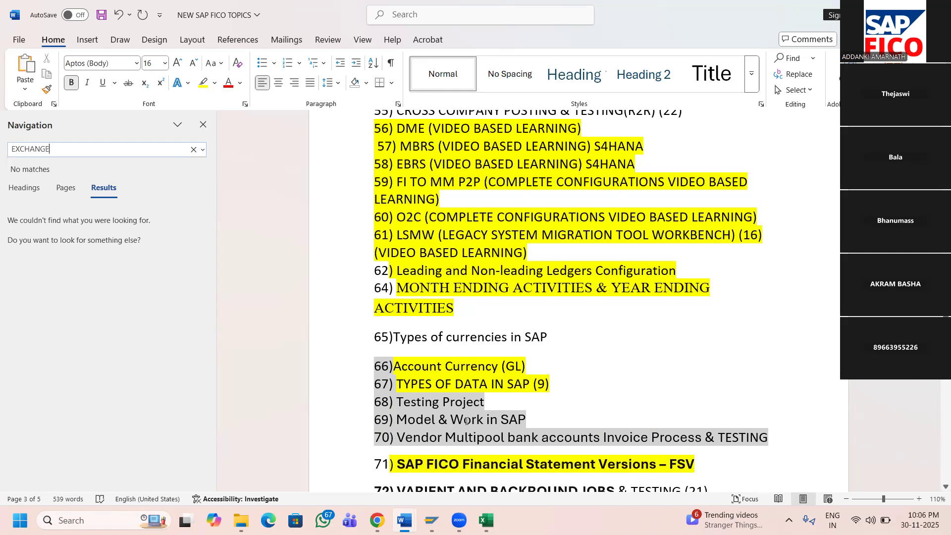
# - Look through the numbered topics list, from topic 79 back to topic 12, for topics related to exchange or mass changes
pyautogui.scroll(-1, 505, 364)
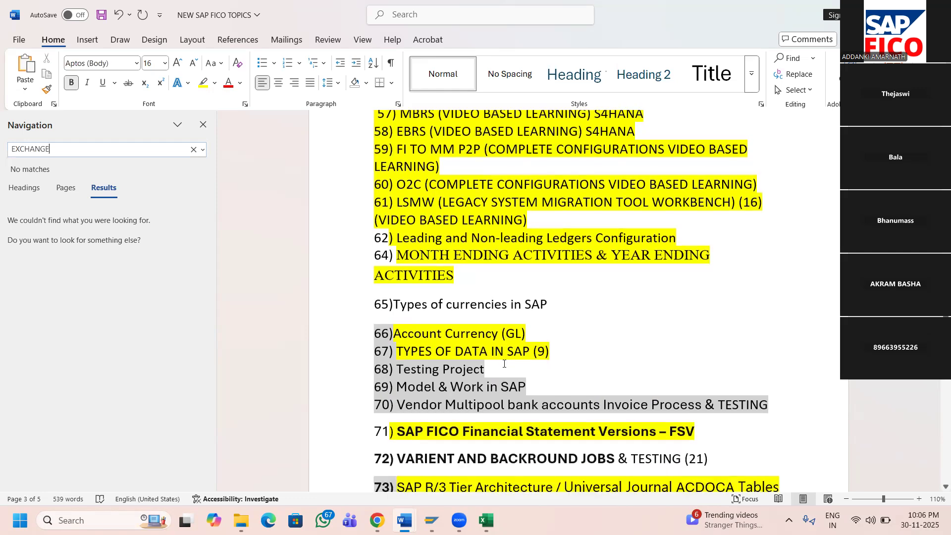
pyautogui.scroll(-6, 504, 364)
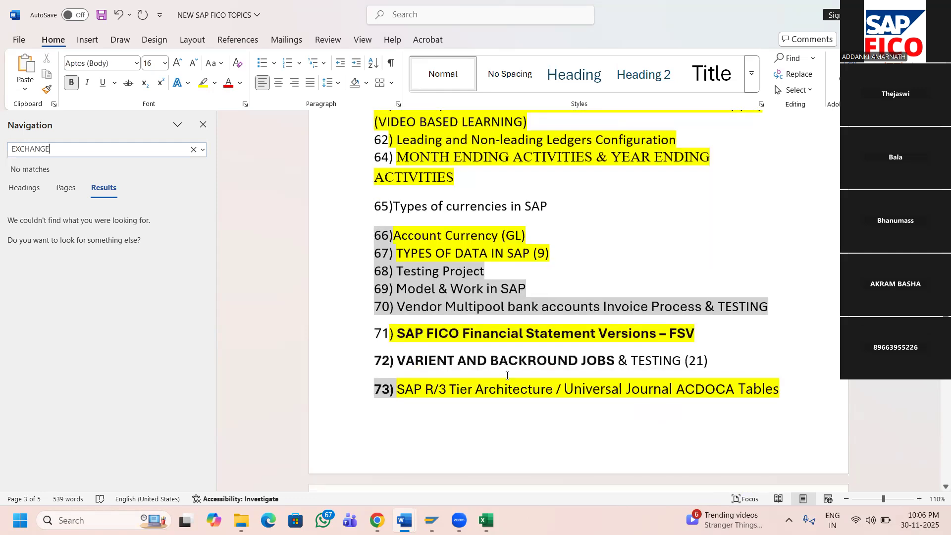
pyautogui.scroll(-7, 506, 376)
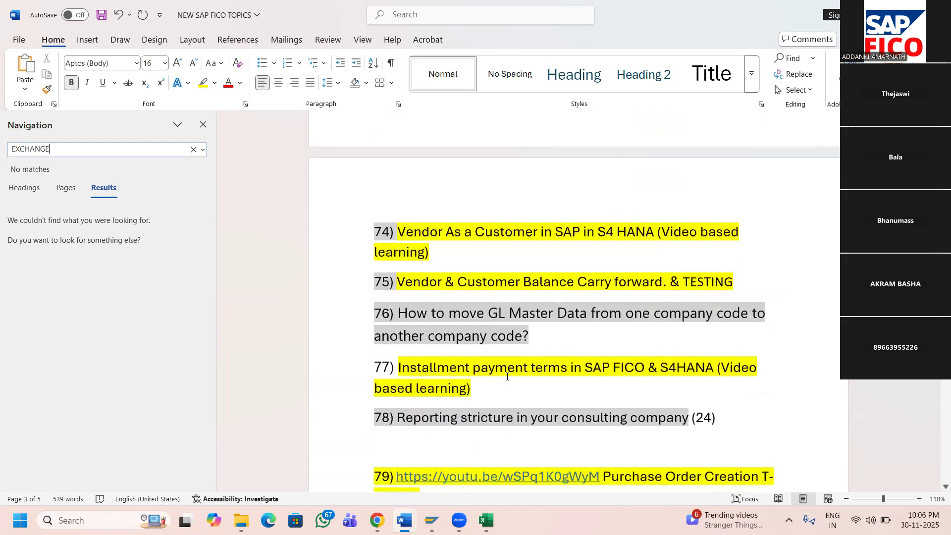
pyautogui.scroll(-5, 507, 377)
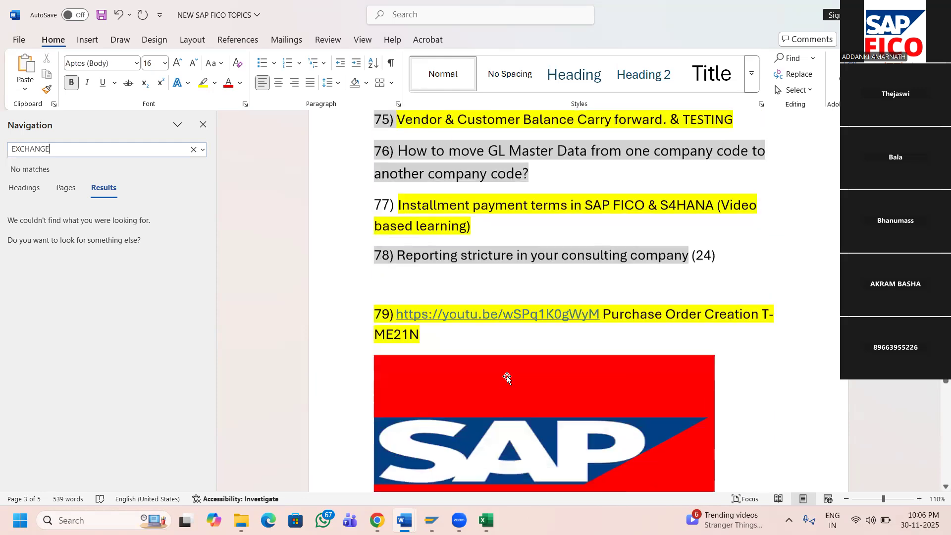
pyautogui.scroll(2, 507, 376)
pyautogui.scroll(14, 507, 377)
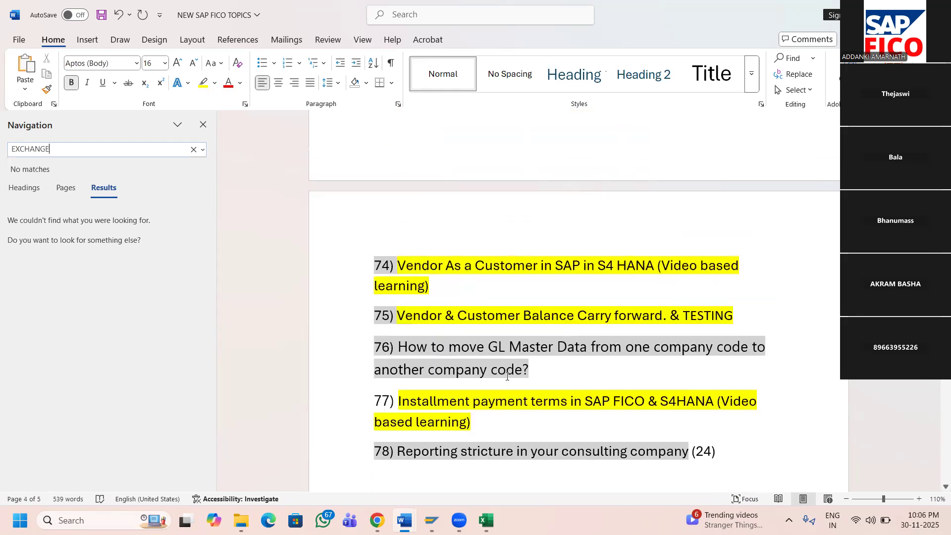
pyautogui.scroll(7, 507, 376)
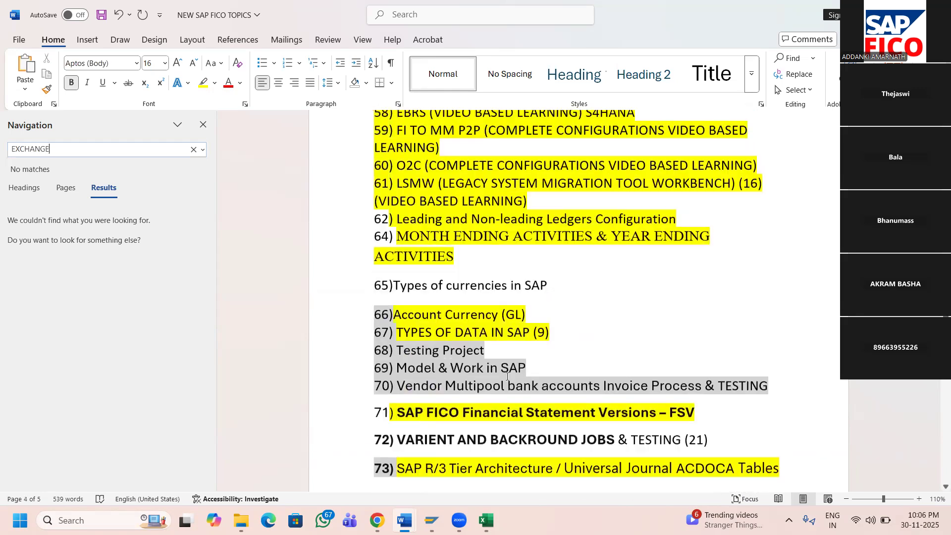
pyautogui.scroll(11, 507, 376)
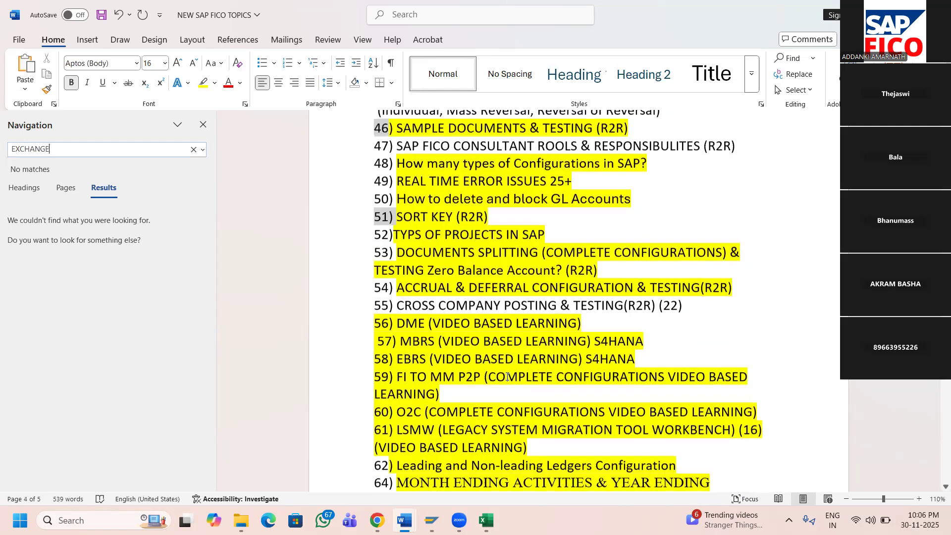
pyautogui.scroll(8, 507, 379)
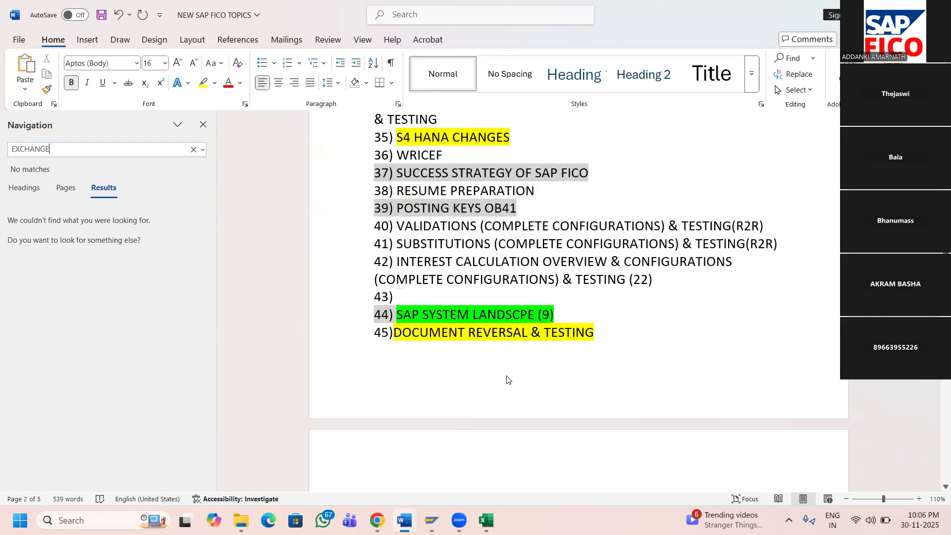
pyautogui.scroll(12, 508, 376)
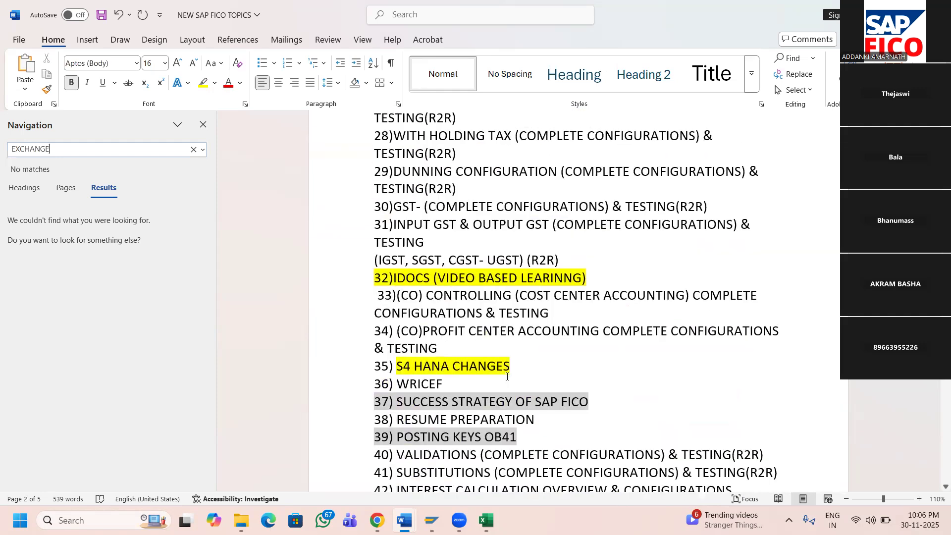
pyautogui.scroll(12, 507, 376)
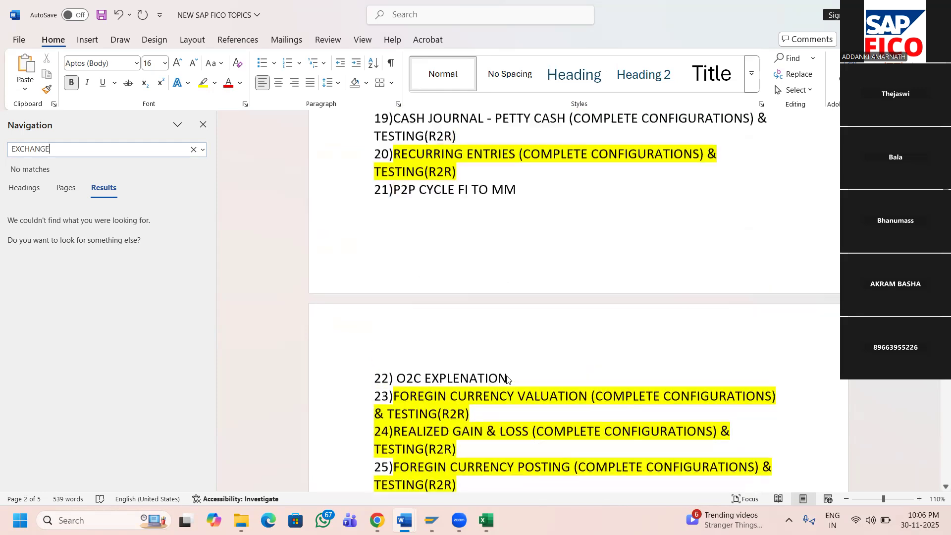
pyautogui.scroll(1, 507, 376)
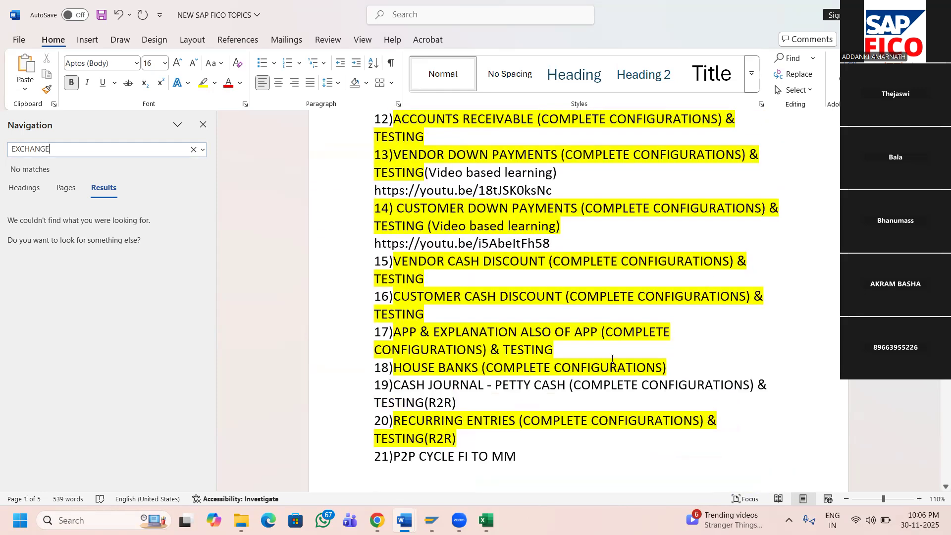
pyautogui.scroll(-11, 522, 407)
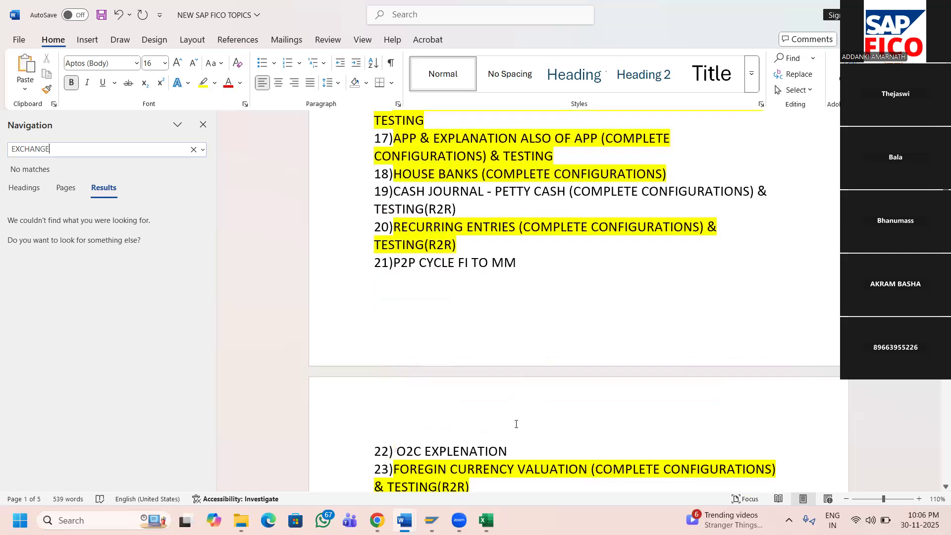
pyautogui.scroll(-8, 516, 424)
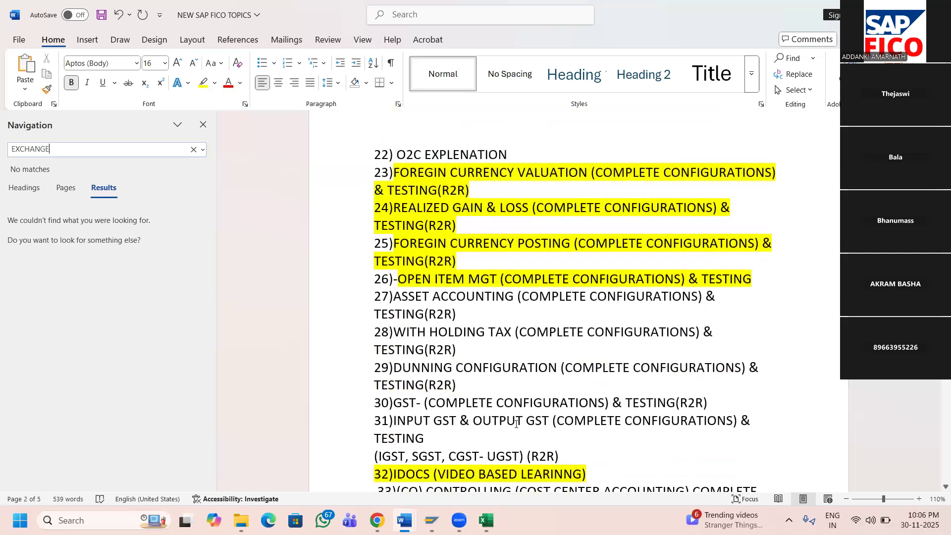
pyautogui.scroll(-10, 516, 424)
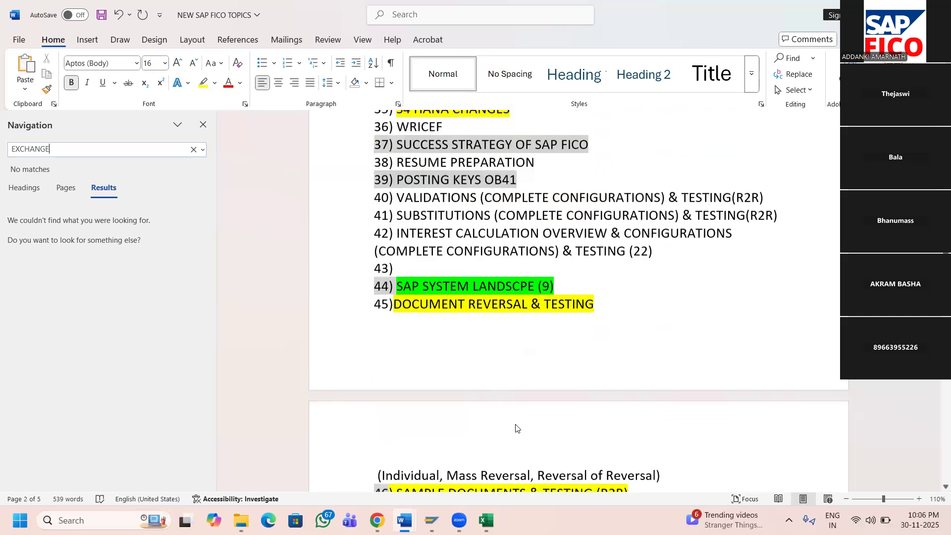
# - Find topic 76 by searching for MASTER, highlight its text on moving GL Master Data in bright green, and save the document
pyautogui.click(115, 151)
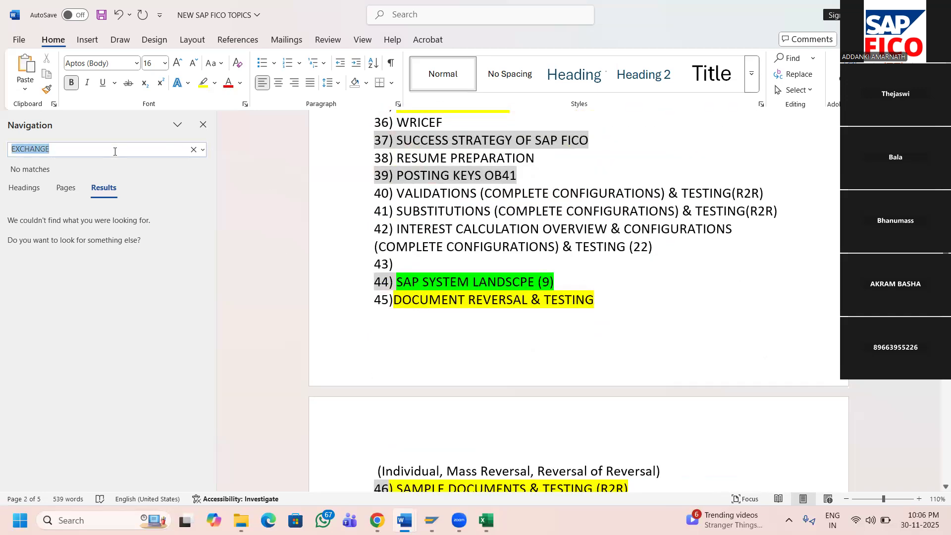
pyautogui.write('MASTER')
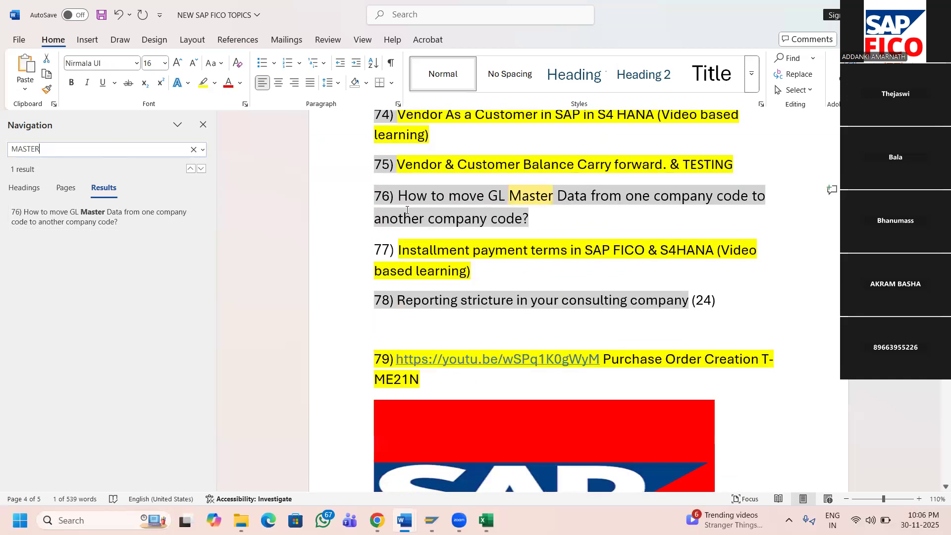
pyautogui.moveTo(402, 195); pyautogui.dragTo(534, 220)
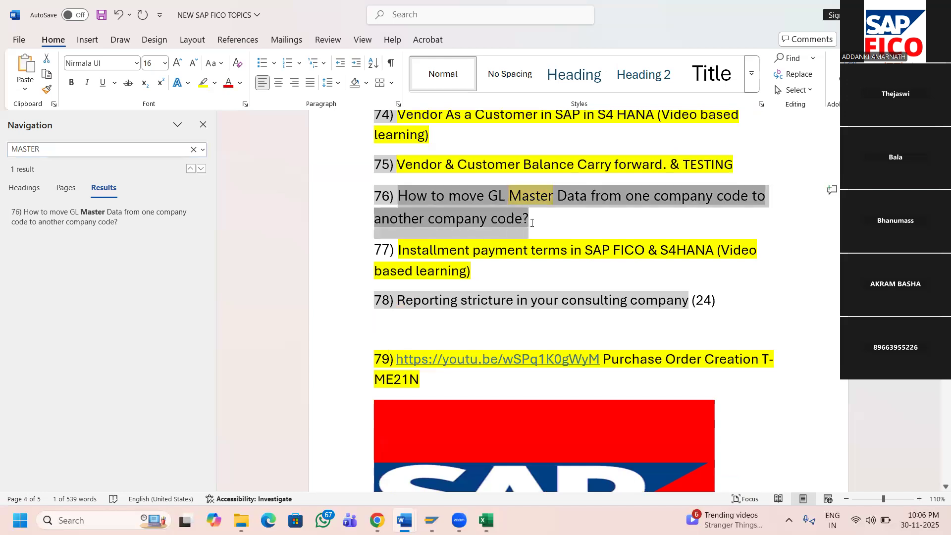
pyautogui.click(215, 84)
pyautogui.click(224, 125)
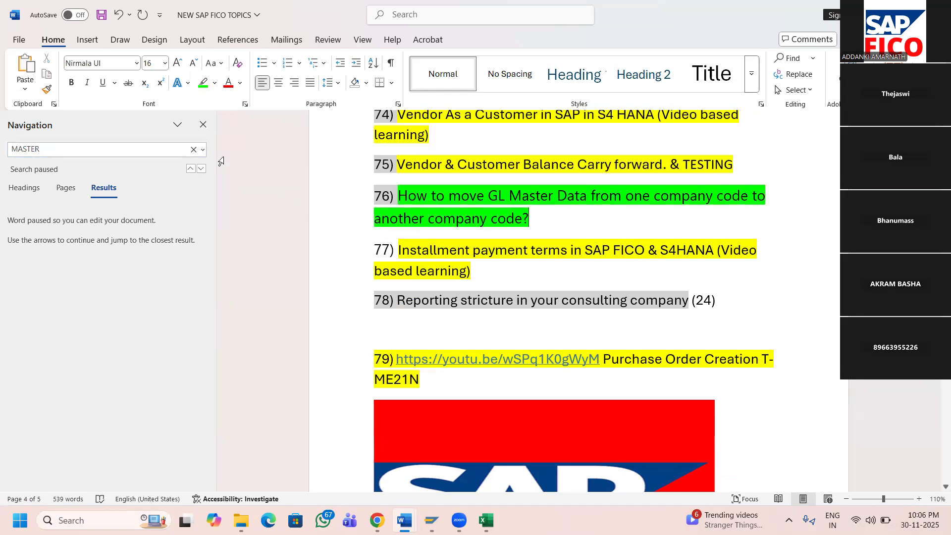
pyautogui.hotkey('ctrl', 's')
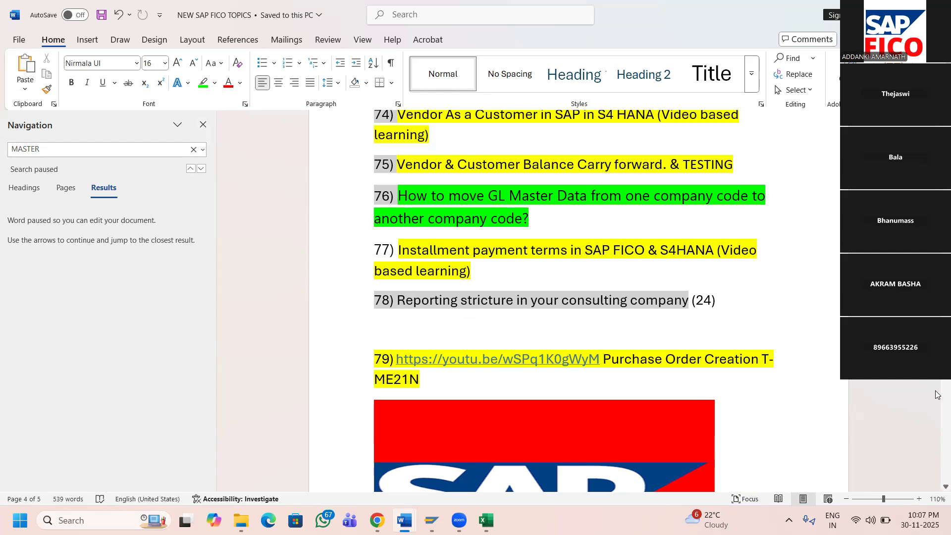
# - Add a new line reading "81. MASS CHANGES" below topic 80, OUTSTANDING ENTRY POSTING IN SAP
pyautogui.moveTo(945, 347); pyautogui.dragTo(935, 389)
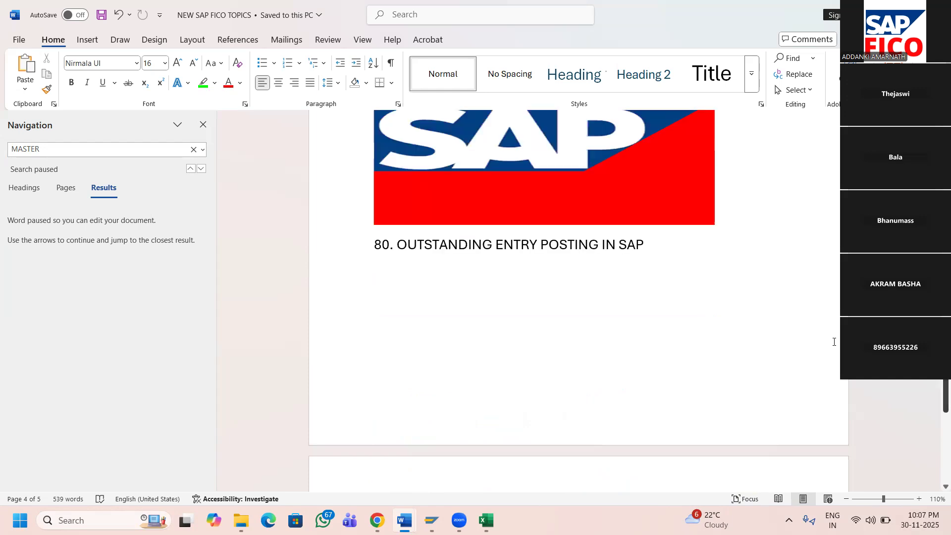
pyautogui.click(666, 251)
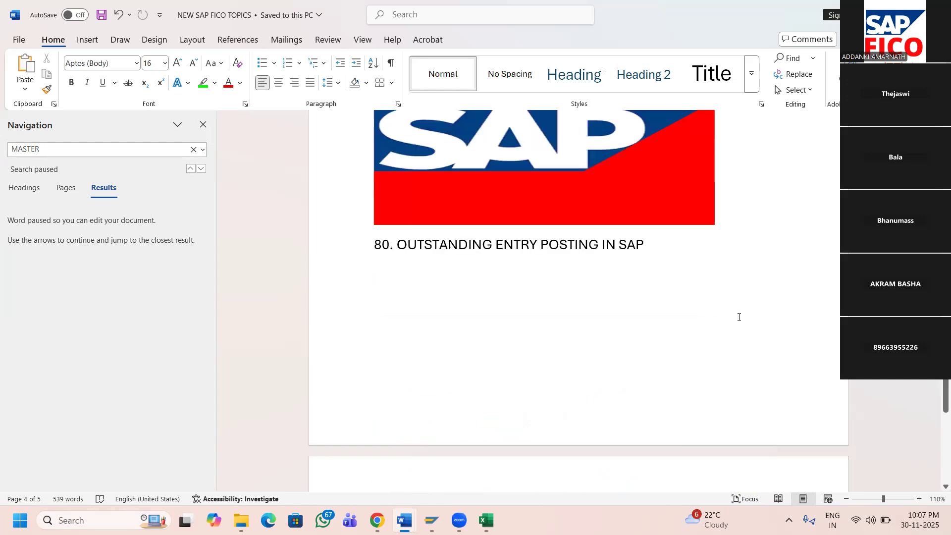
pyautogui.press('Return')
pyautogui.write('81. MAS')
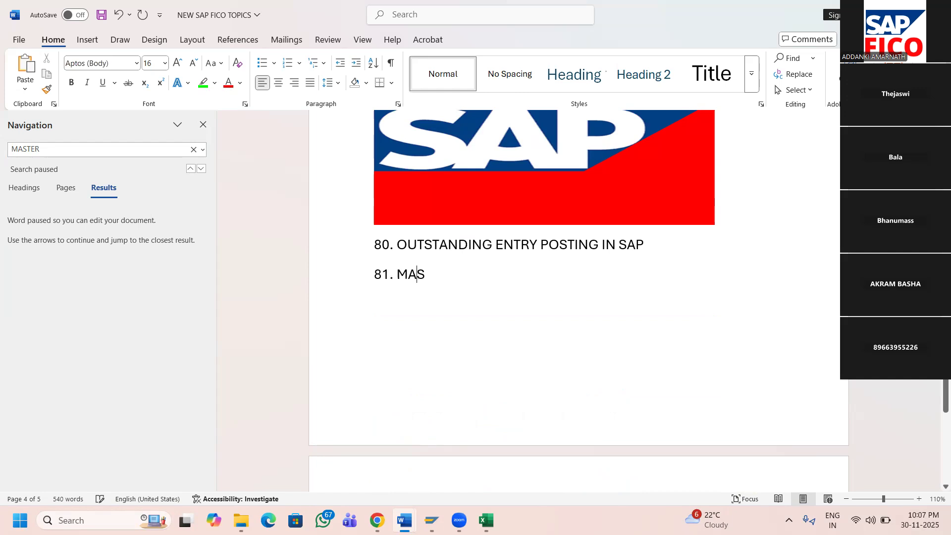
pyautogui.write('S CHANGES')
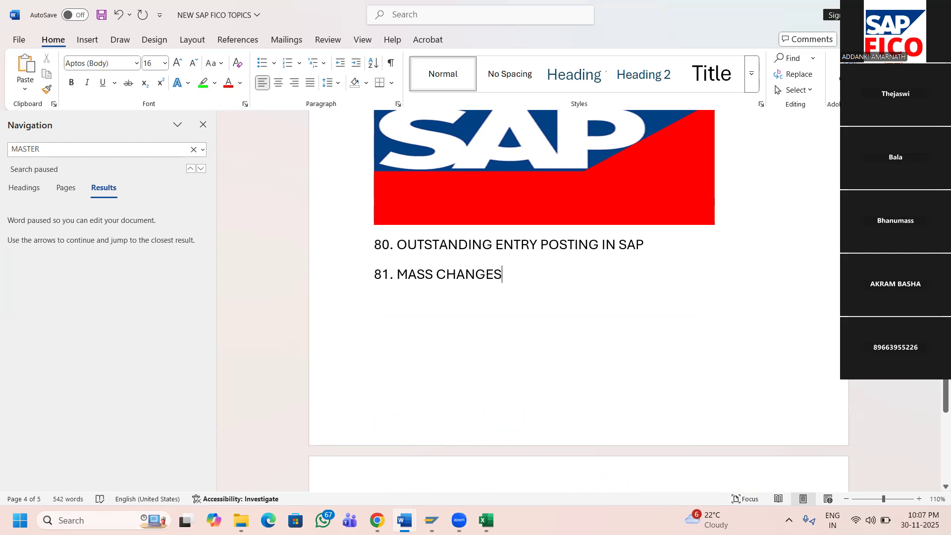
# - Highlight the text MASS CHANGES in bright green, then save the document and close the document search
pyautogui.hotkey('shift', 'Left')
pyautogui.hotkey('shift', 'Left')
pyautogui.hotkey('shift', 'Left')
pyautogui.hotkey('shift', 'Left')
pyautogui.hotkey('shift', 'Left')
pyautogui.hotkey('shift', 'Left')
pyautogui.hotkey('shift', 'Left')
pyautogui.hotkey('shift', 'Left')
pyautogui.hotkey('shift', 'Left')
pyautogui.hotkey('shift', 'Left')
pyautogui.hotkey('shift', 'Left')
pyautogui.hotkey('shift', 'Left')
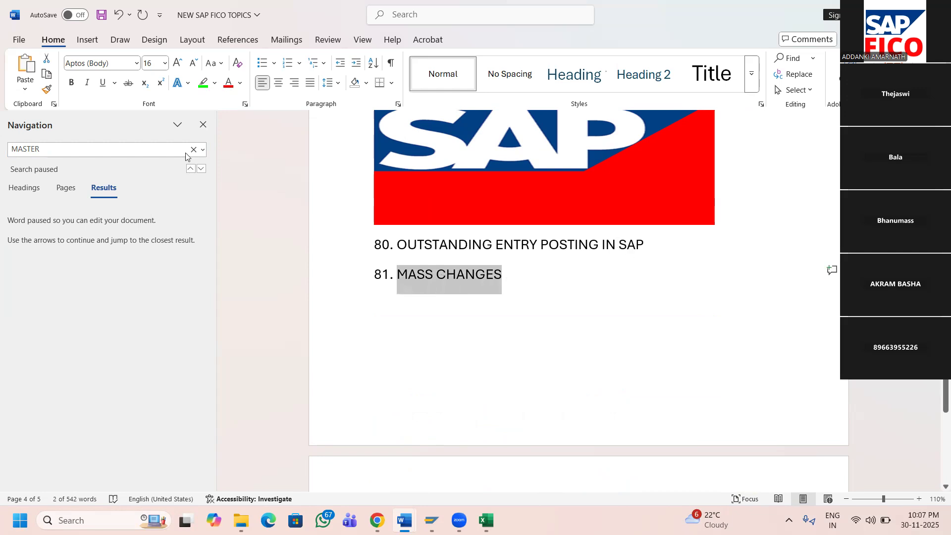
pyautogui.click(204, 84)
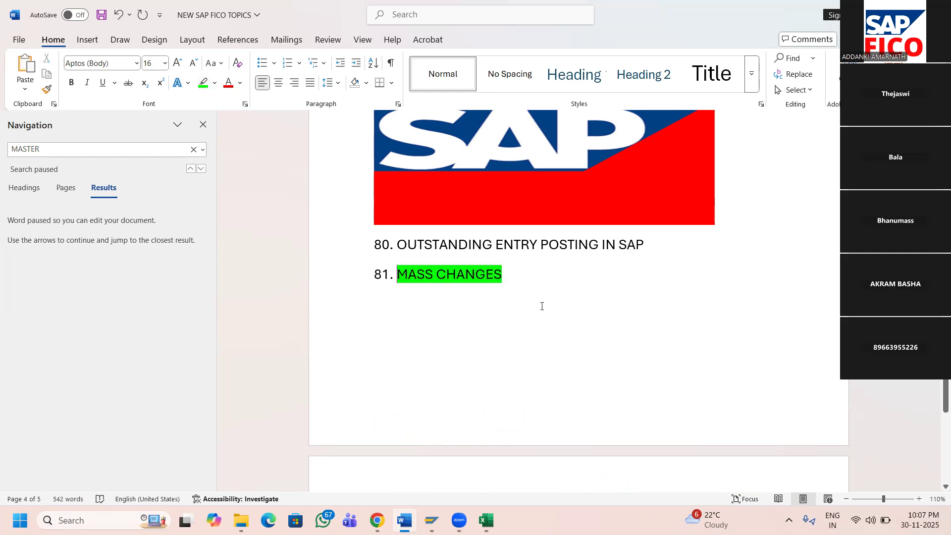
pyautogui.hotkey('ctrl', 's')
pyautogui.click(204, 126)
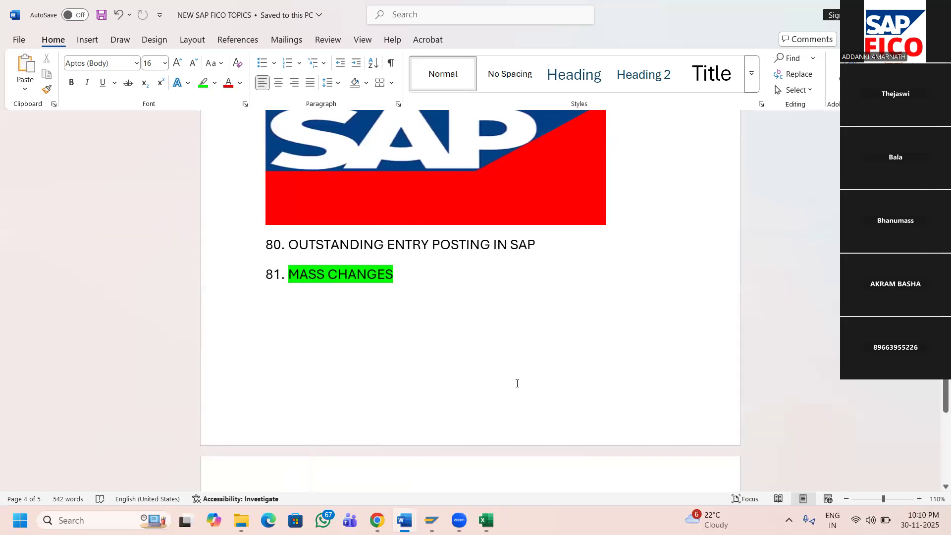